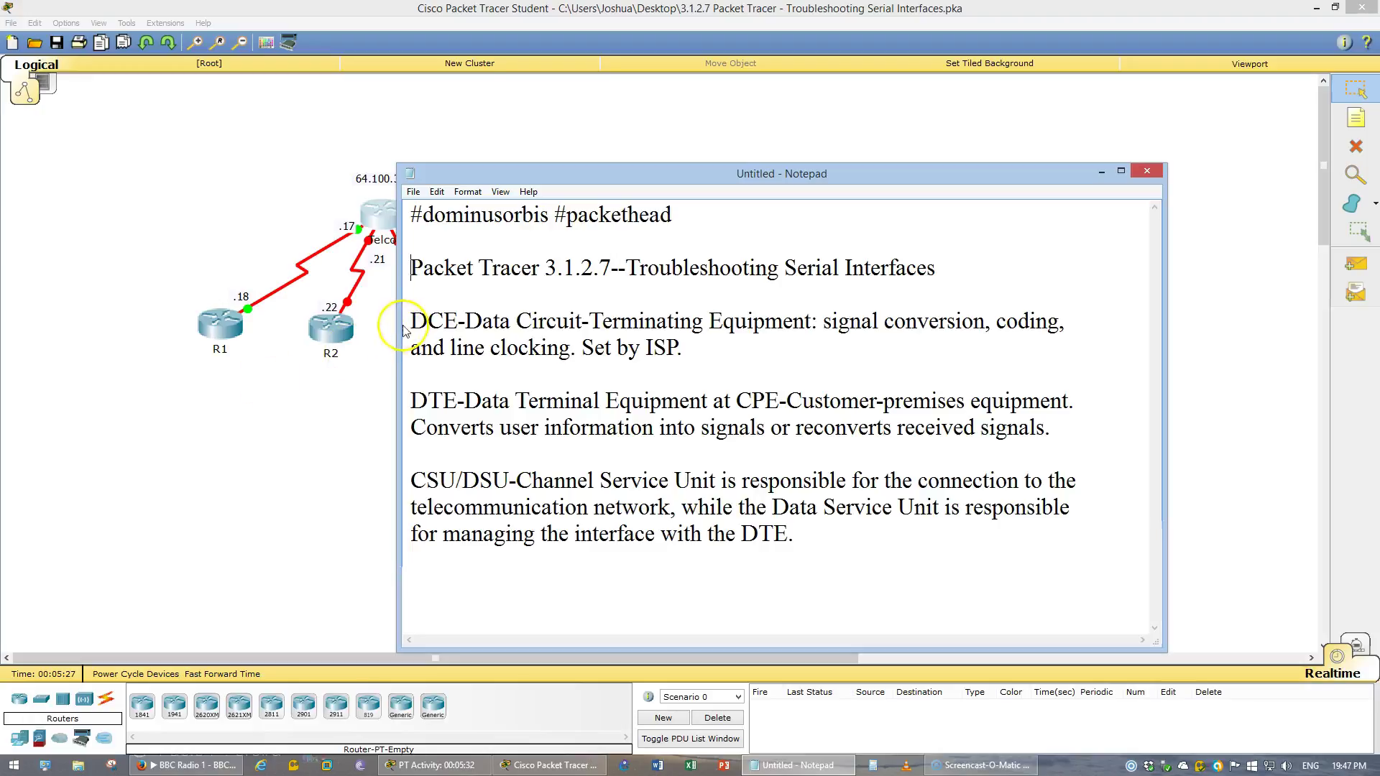
Read the Notepad definitions of DCE, DTE and CSU/DSU, moving the note clear of the four-router topology
{"action": "left_click_drag", "start_coordinate": [411, 321], "coordinate": [832, 530]}
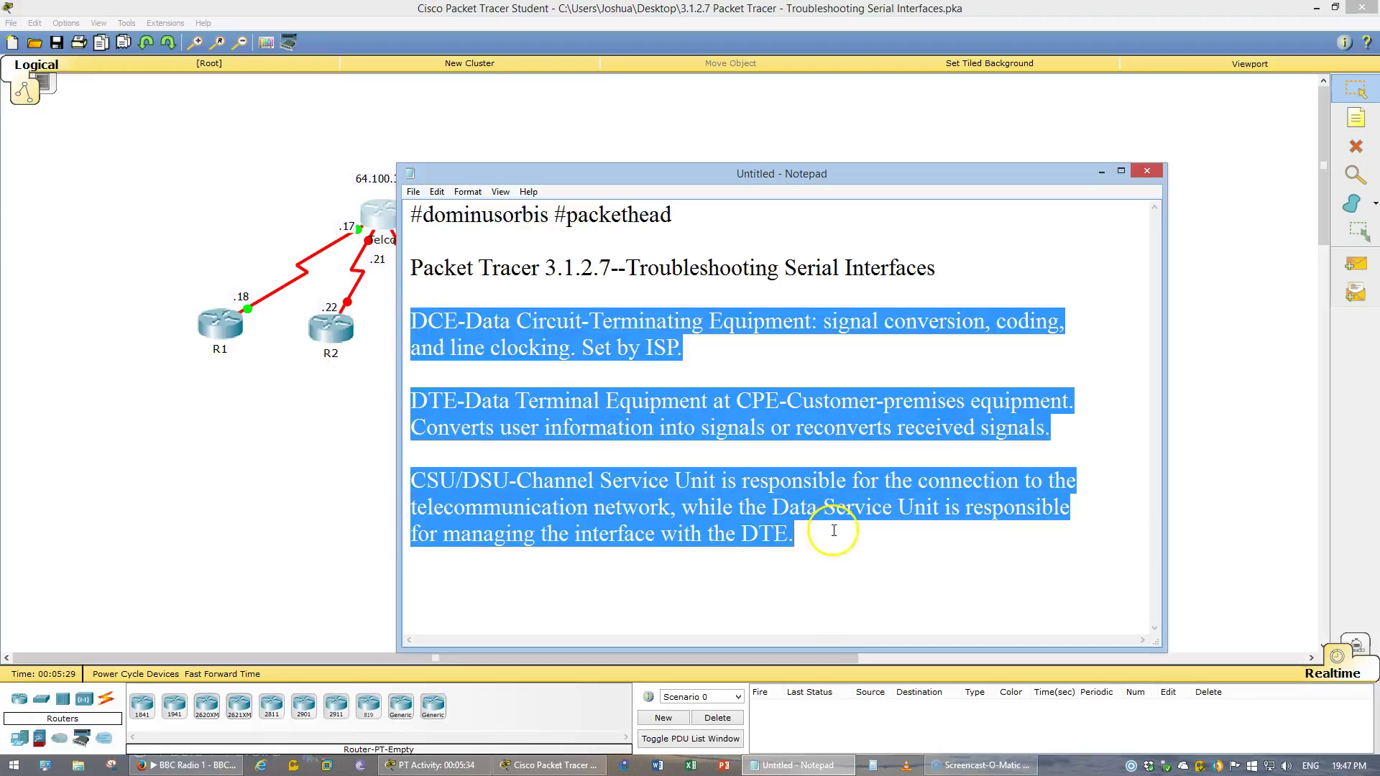
{"action": "left_click_drag", "start_coordinate": [840, 184], "coordinate": [839, 129]}
{"action": "left_click", "coordinate": [832, 294]}
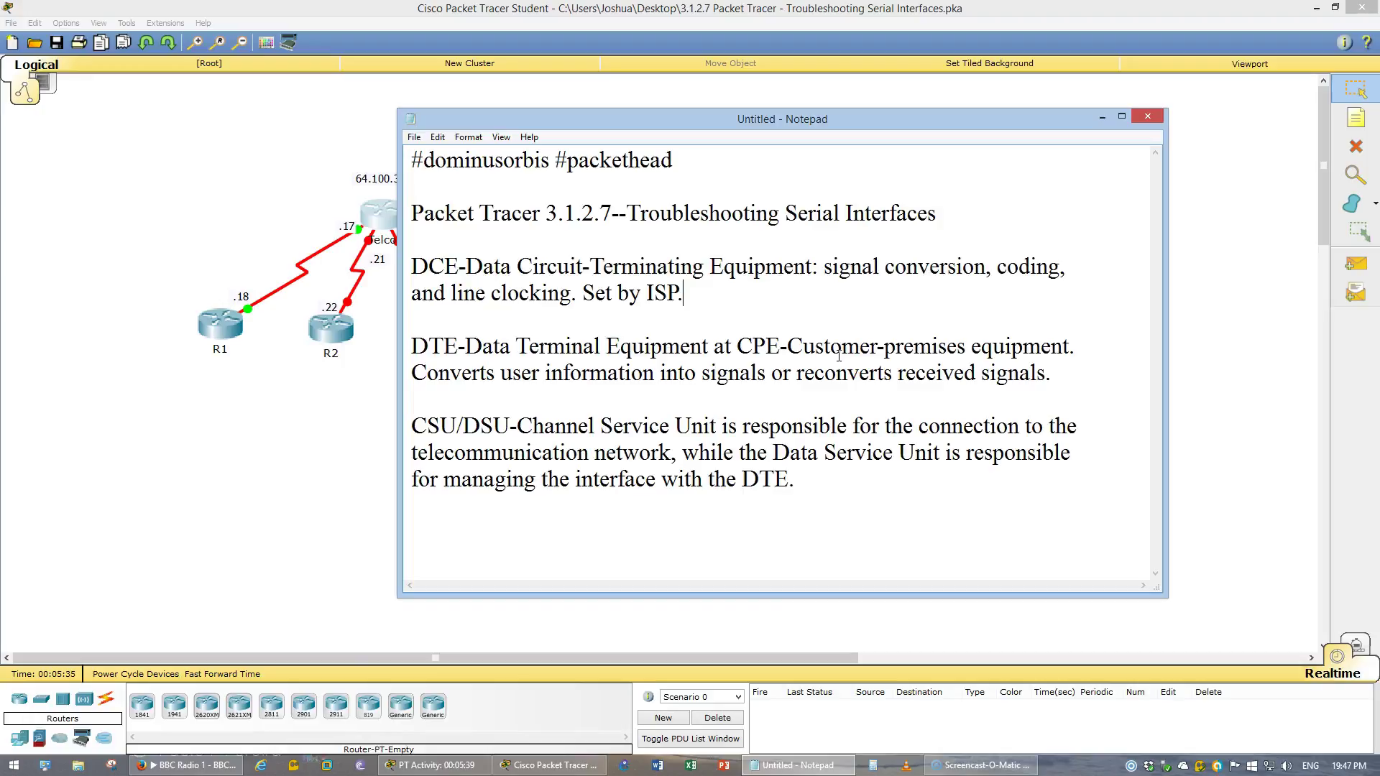
{"action": "left_click_drag", "start_coordinate": [776, 113], "coordinate": [954, 112]}
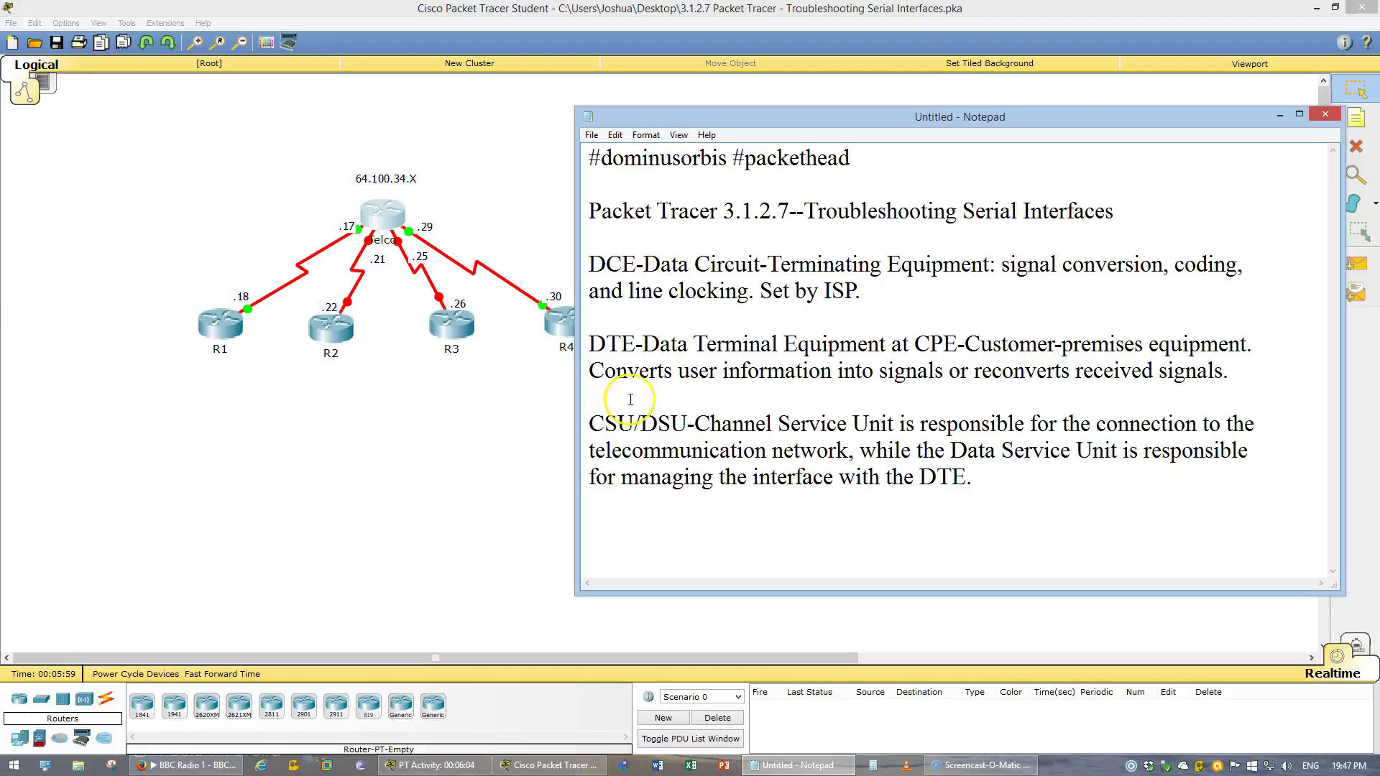
{"action": "left_click_drag", "start_coordinate": [604, 424], "coordinate": [658, 425]}
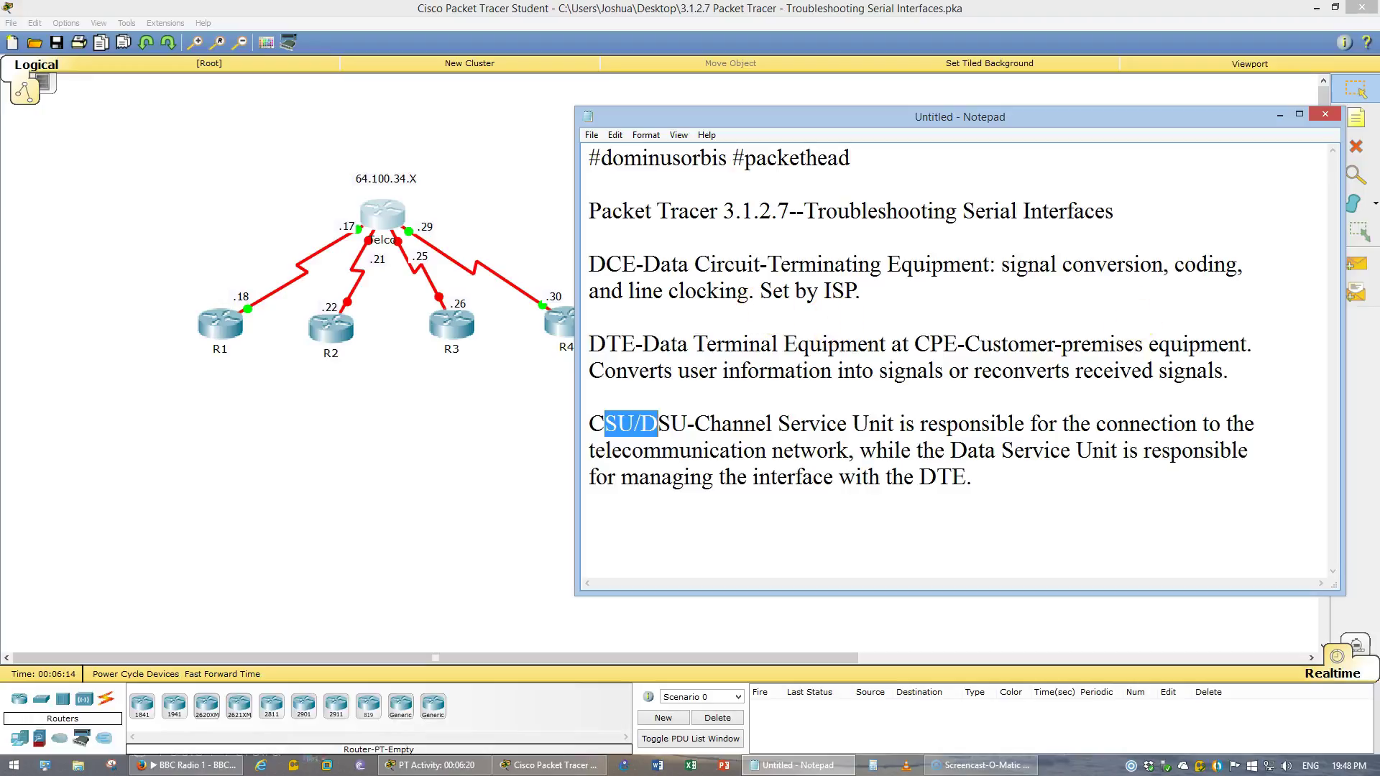
Read the activity instructions for Part 1, Diagnose and Repair the Physical Layer
{"action": "left_click", "coordinate": [435, 765]}
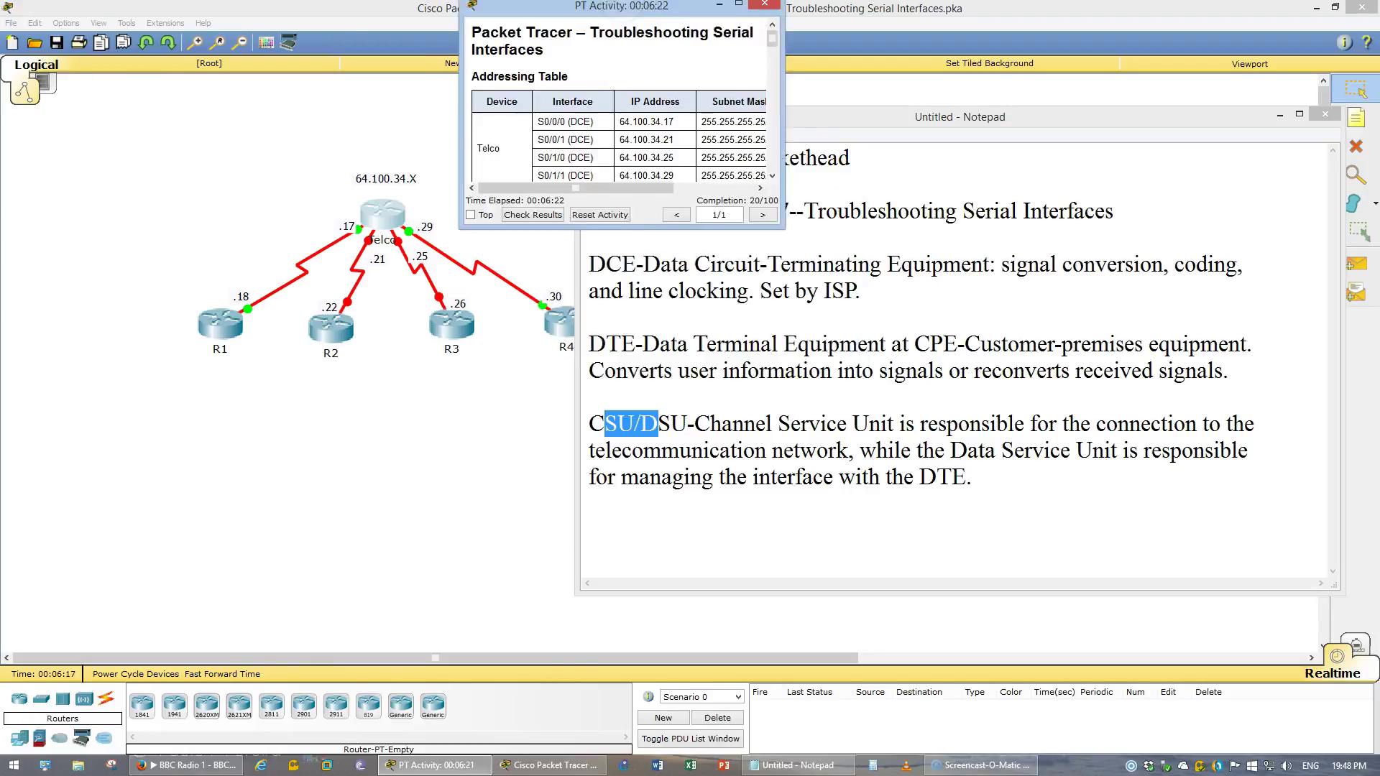
{"action": "scroll", "coordinate": [307, 420], "scroll_direction": "down", "scroll_amount": 3}
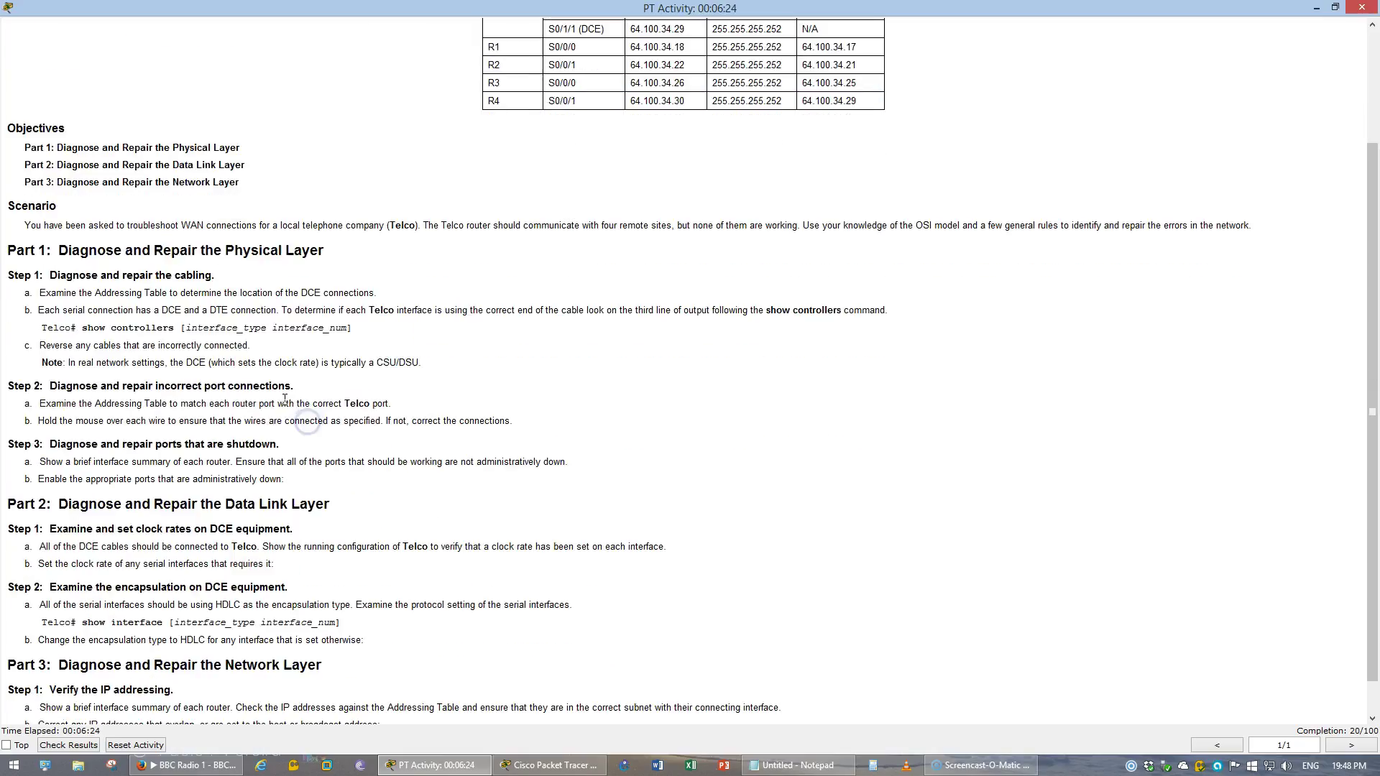
{"action": "left_click_drag", "start_coordinate": [56, 250], "coordinate": [335, 243]}
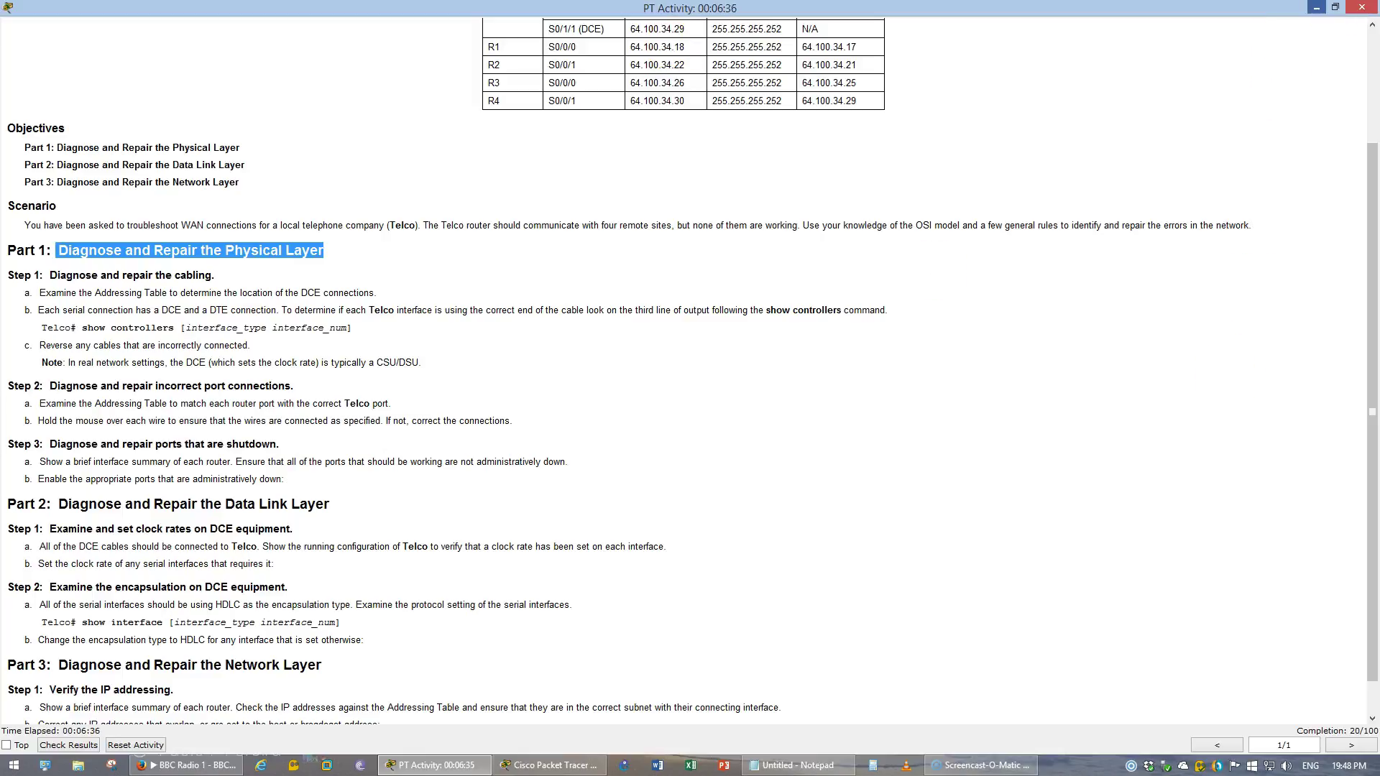
{"action": "left_click", "coordinate": [1316, 7]}
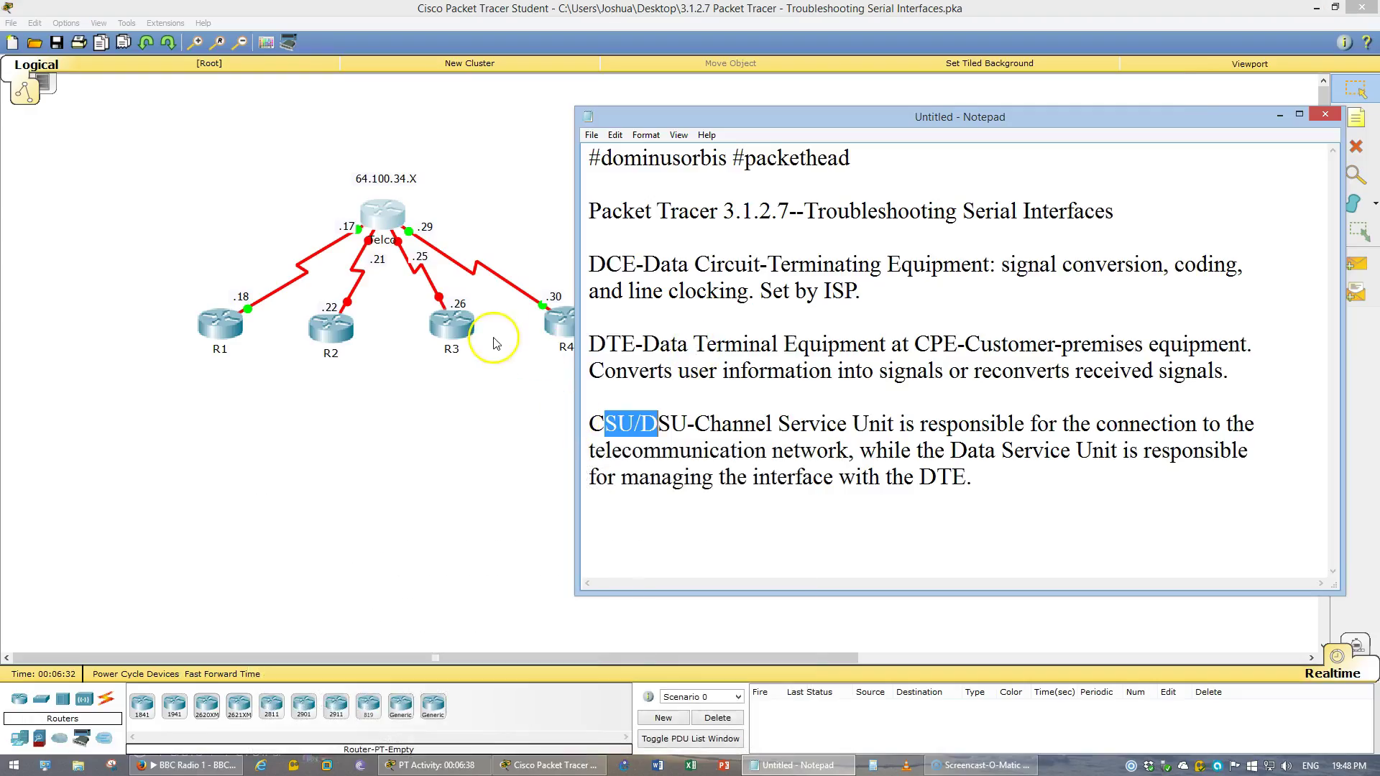
Open the Telco router's command line and enter privileged EXEC mode with en
{"action": "left_click", "coordinate": [854, 158]}
{"action": "left_click", "coordinate": [575, 158], "text": "shift"}
{"action": "left_click", "coordinate": [659, 158]}
{"action": "left_click", "coordinate": [468, 191]}
{"action": "left_click", "coordinate": [377, 214]}
{"action": "left_click", "coordinate": [735, 354]}
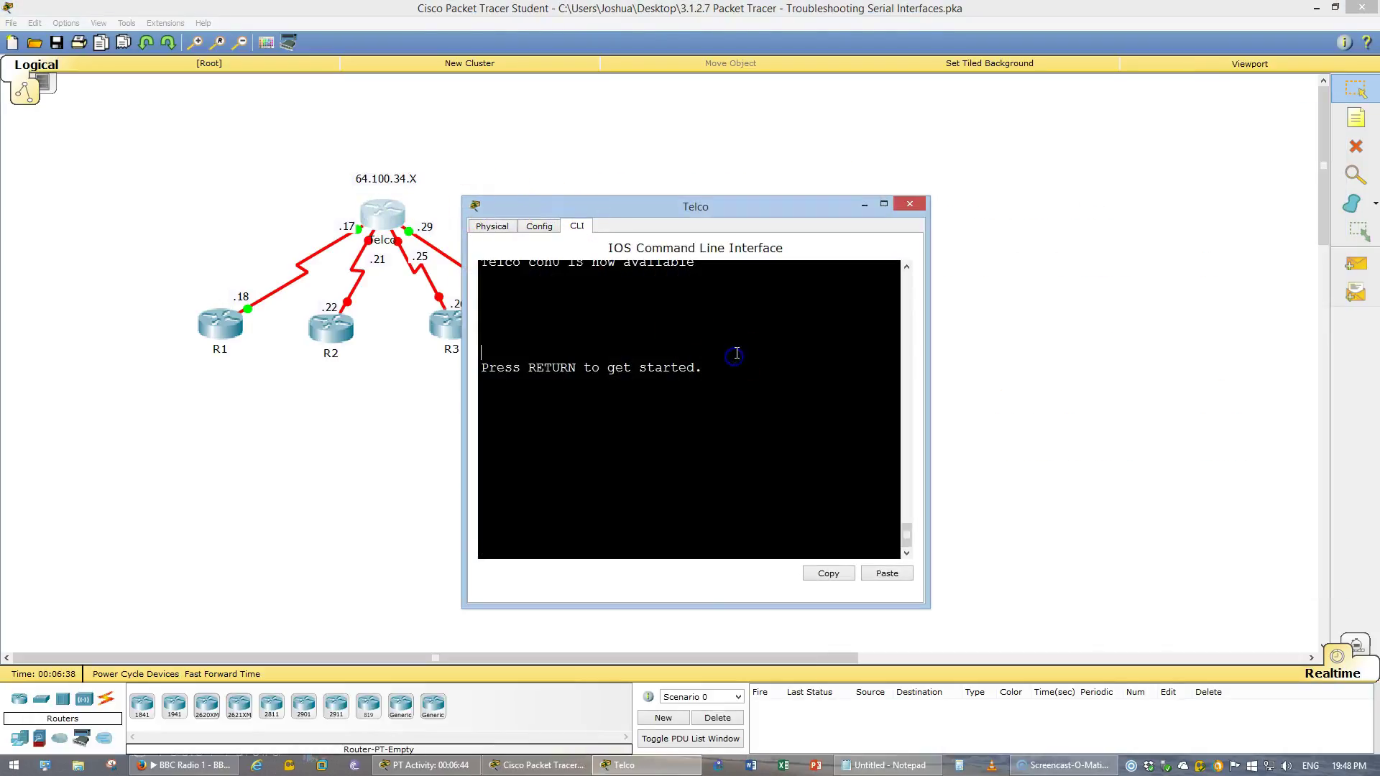
{"action": "key", "text": "Return"}
{"action": "type", "text": "en"}
{"action": "key", "text": "Return"}
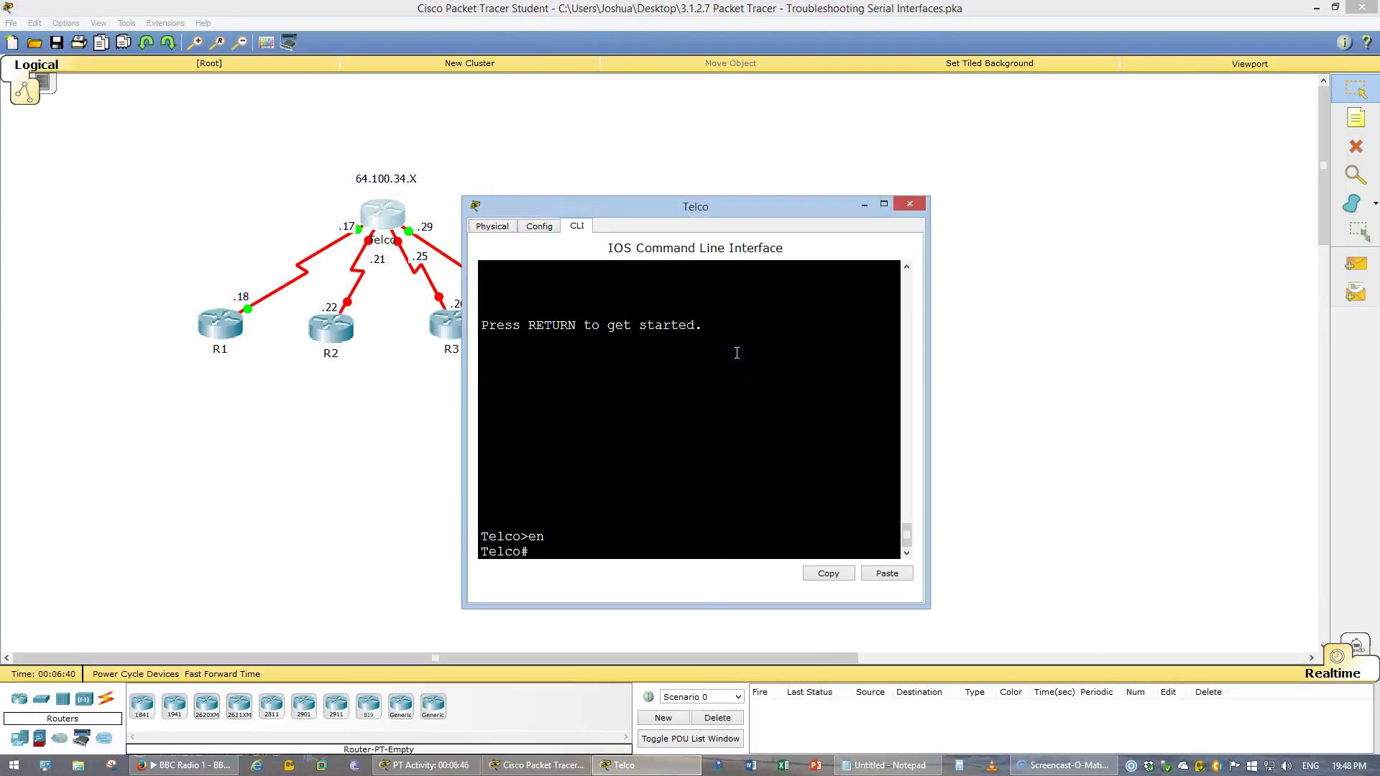
Run show controllers on Telco in an enlarged window, examine the serial interfaces' cable types, and quit the paged output
{"action": "type", "text": "show contro"}
{"action": "key", "text": "Tab"}
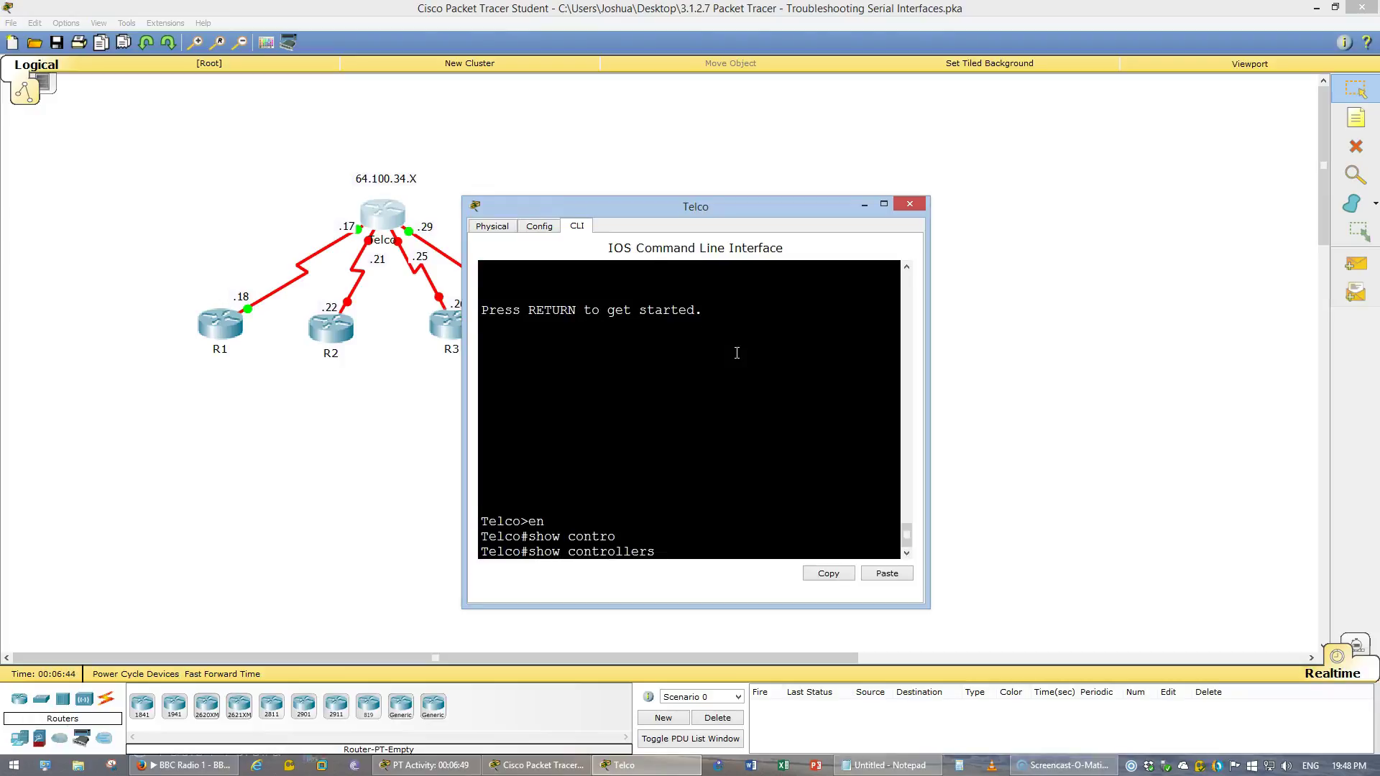
{"action": "key", "text": "Return"}
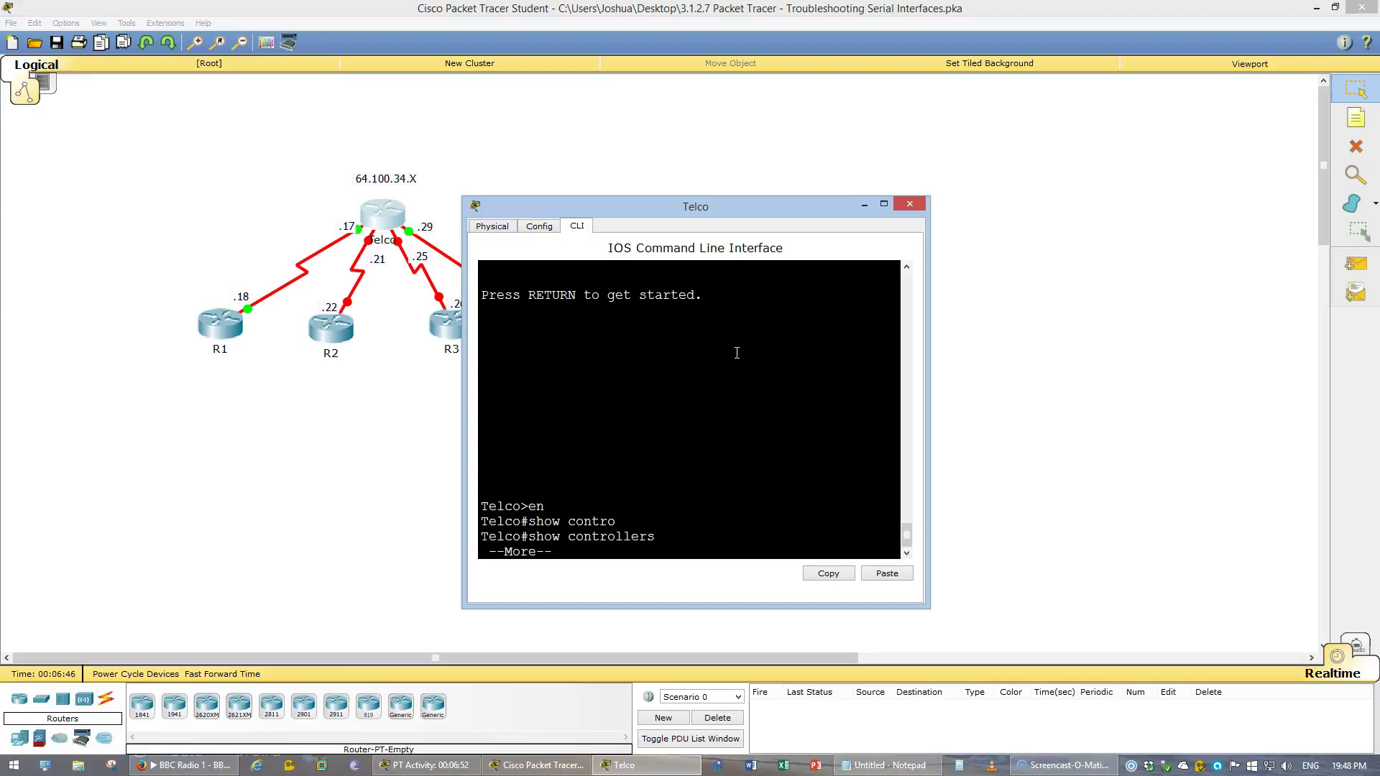
{"action": "left_click", "coordinate": [882, 205]}
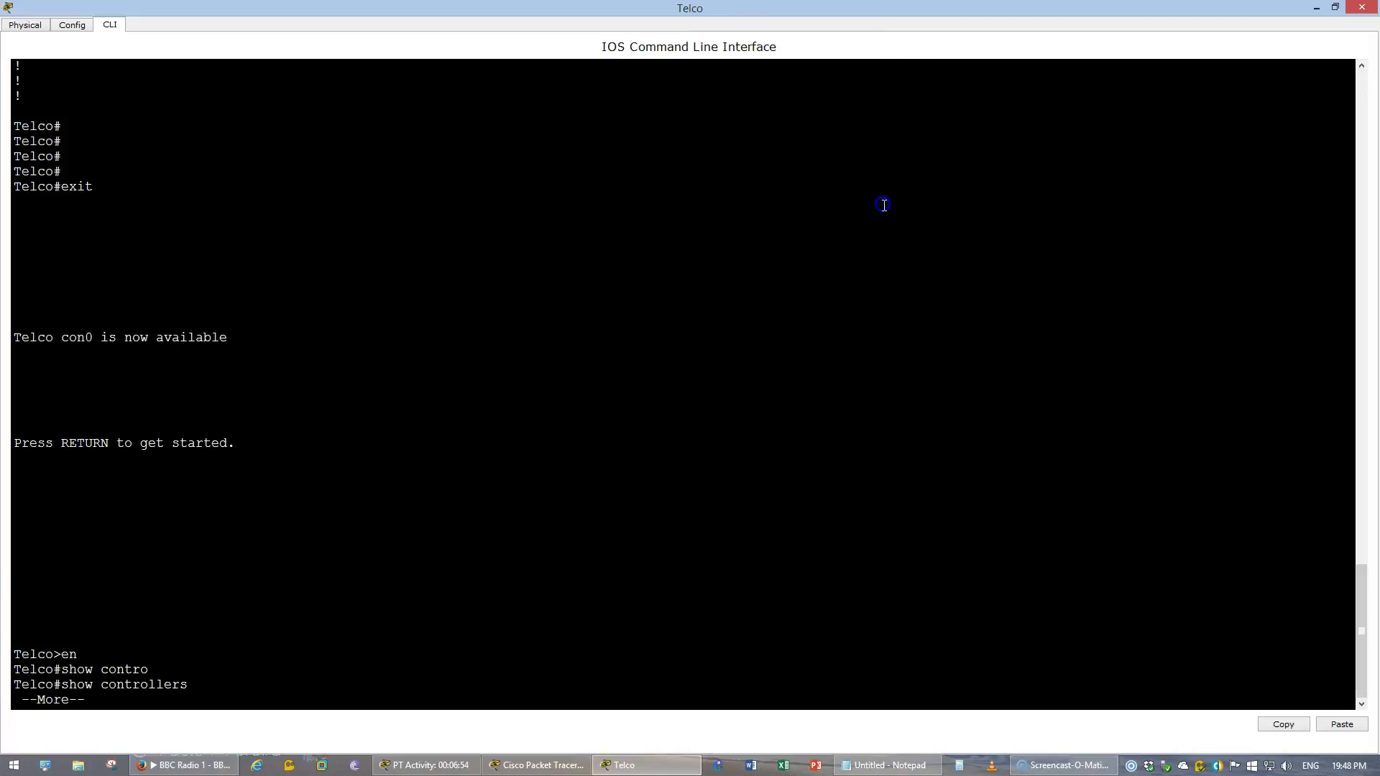
{"action": "left_click", "coordinate": [893, 361]}
{"action": "key", "text": "Return"}
{"action": "key", "text": "Return"}
{"action": "key", "text": "Return"}
{"action": "key", "text": "Return"}
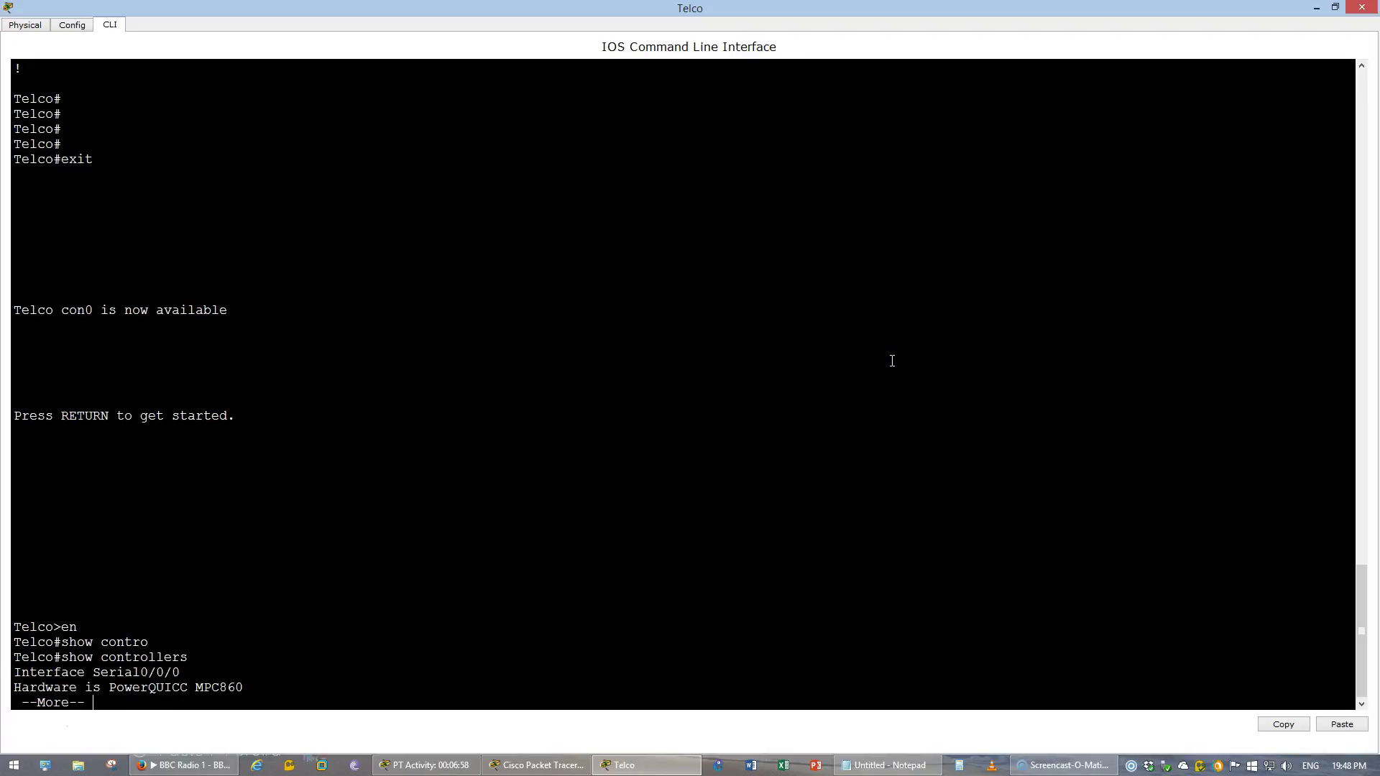
{"action": "key", "text": "space"}
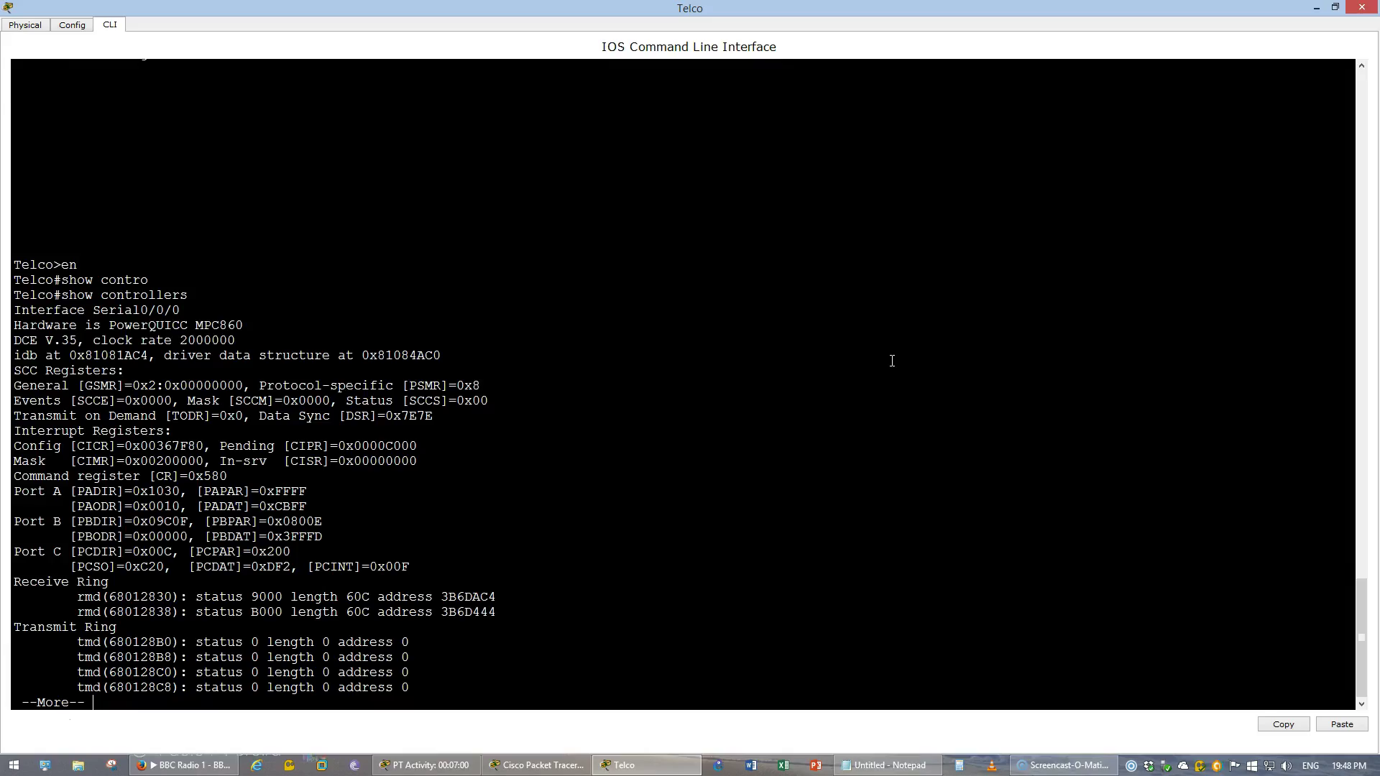
{"action": "key", "text": "space"}
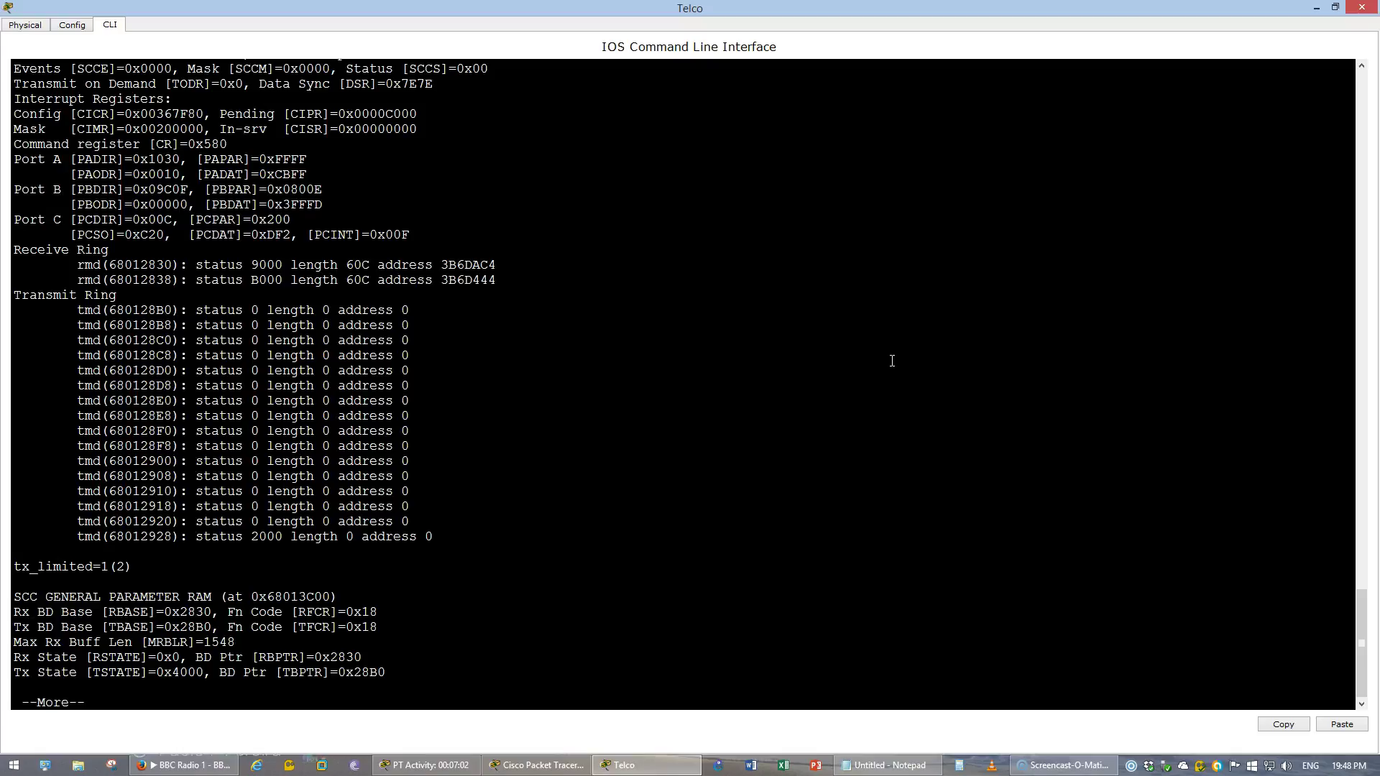
{"action": "scroll", "coordinate": [892, 361], "scroll_direction": "up", "scroll_amount": 4}
{"action": "left_click", "coordinate": [855, 344]}
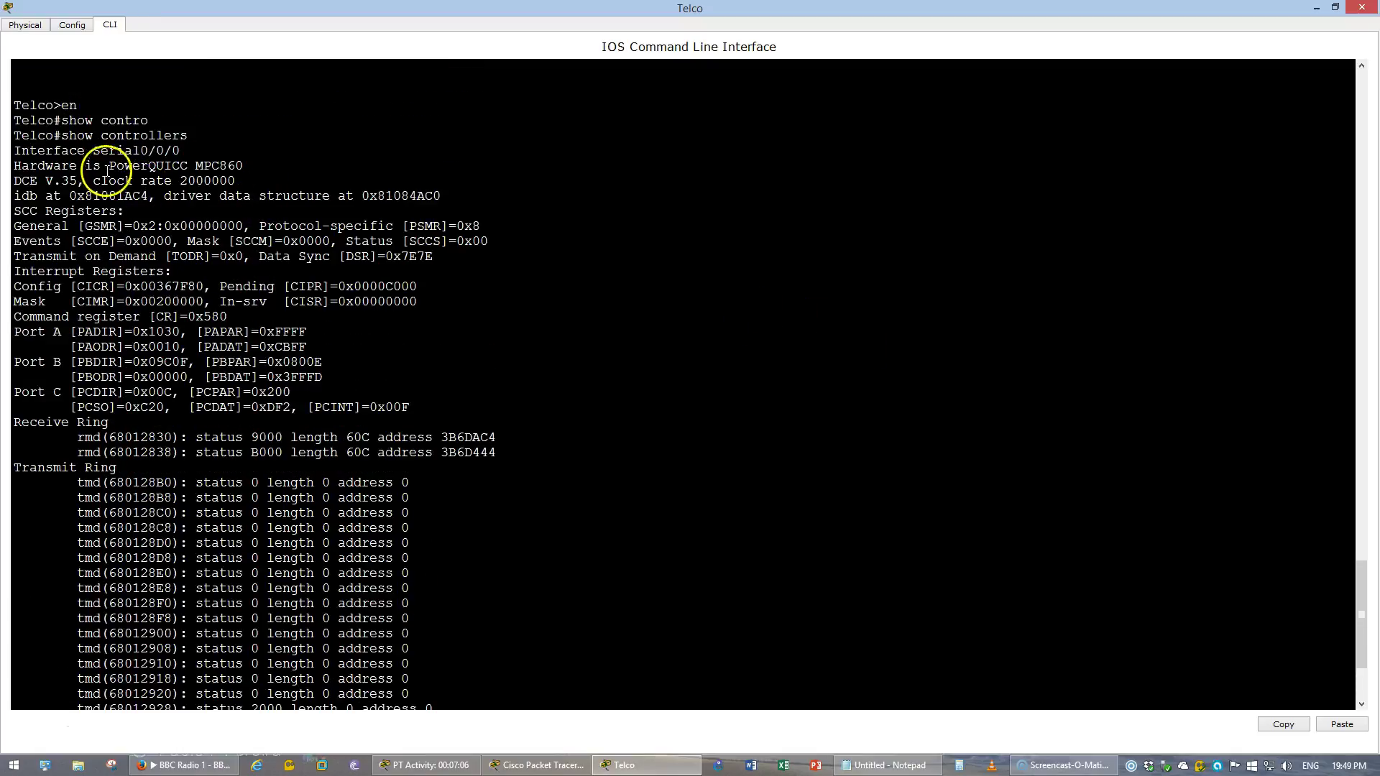
{"action": "left_click", "coordinate": [488, 268]}
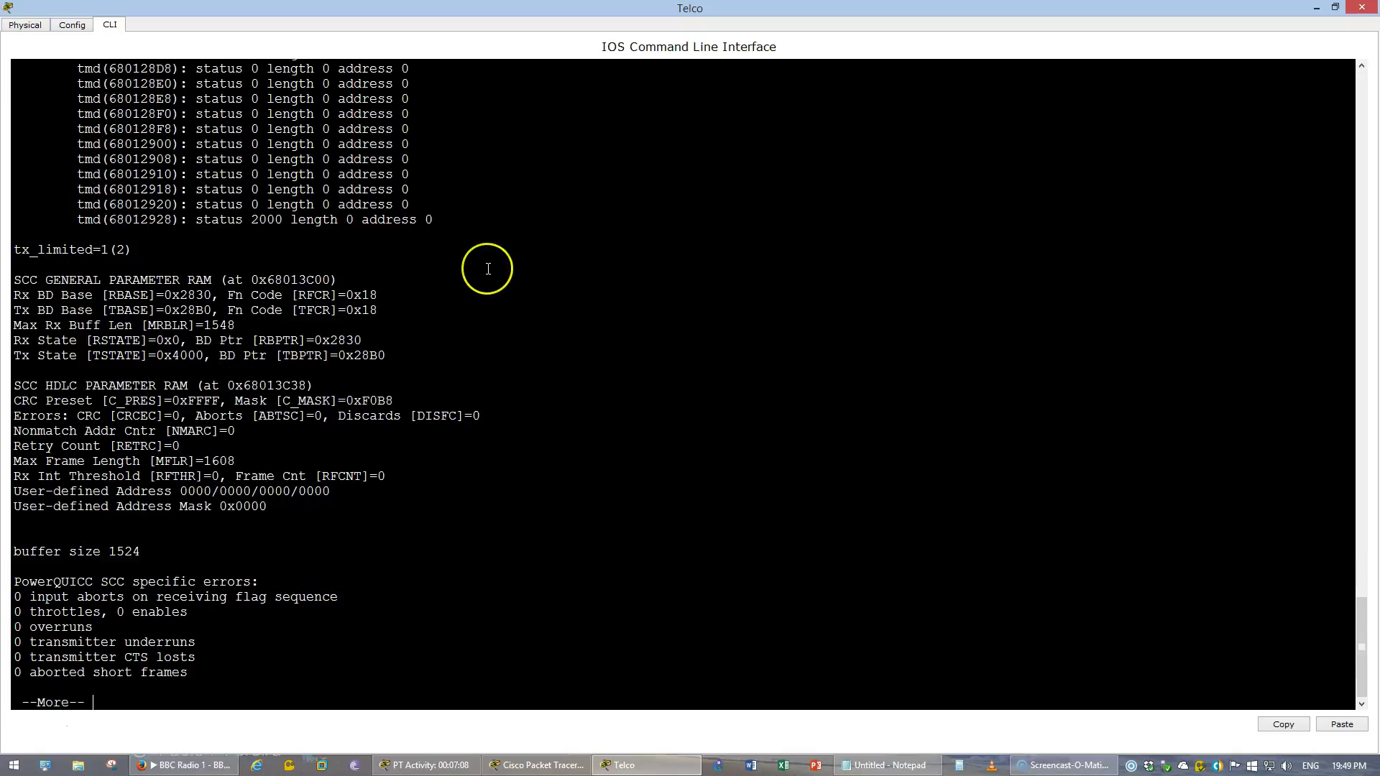
{"action": "key", "text": "space"}
{"action": "type", "text": "q"}
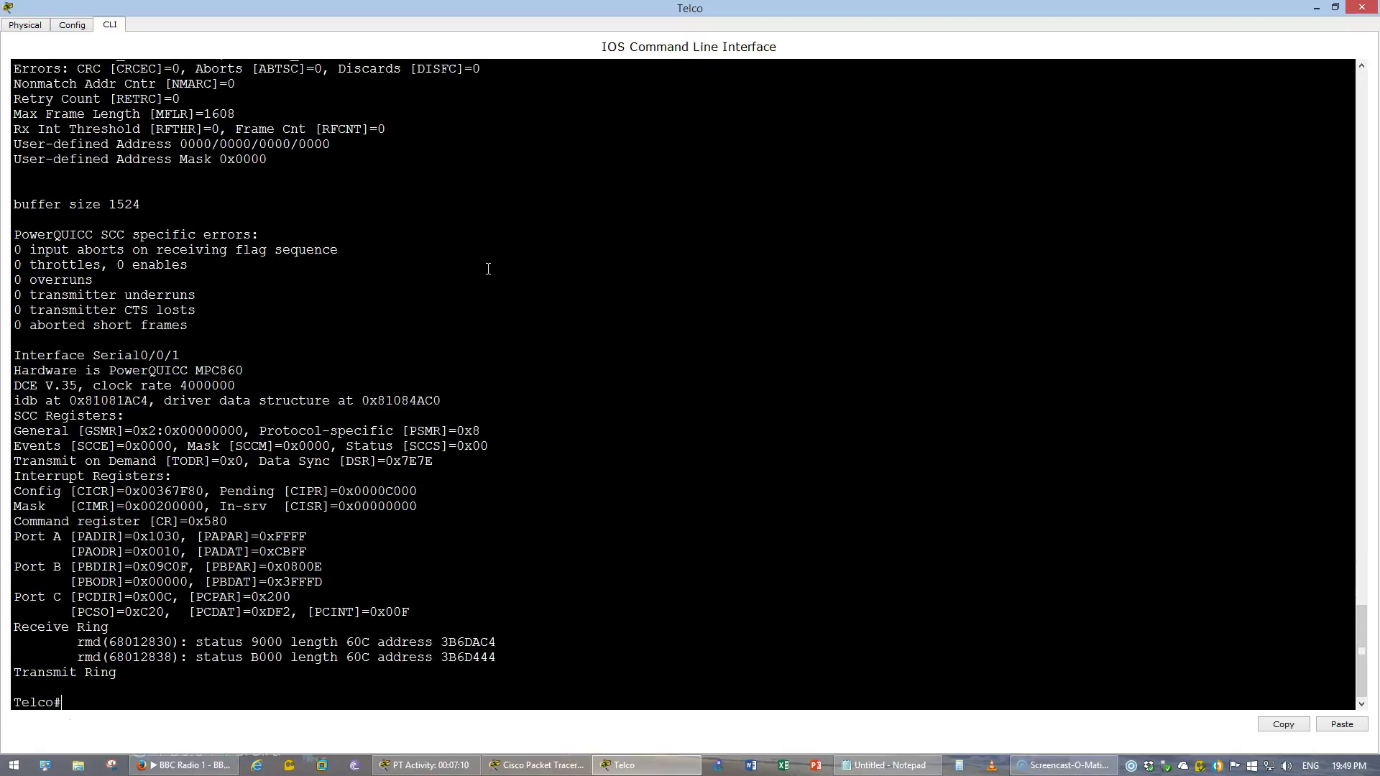
Run show controllers s0/0/0 on Telco and check the cable-end type on the third output line
{"action": "type", "text": "show"}
{"action": "key", "text": "Tab"}
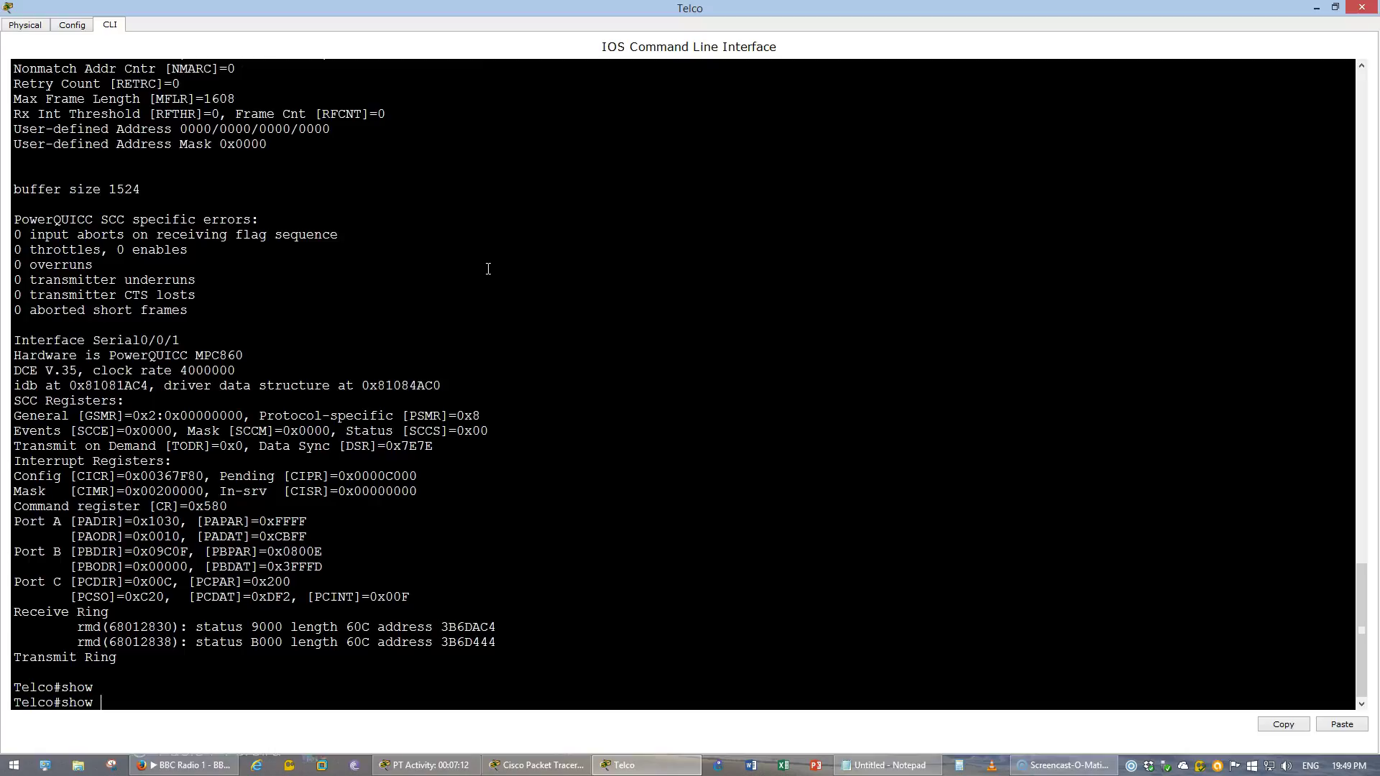
{"action": "type", "text": "con"}
{"action": "key", "text": "Tab"}
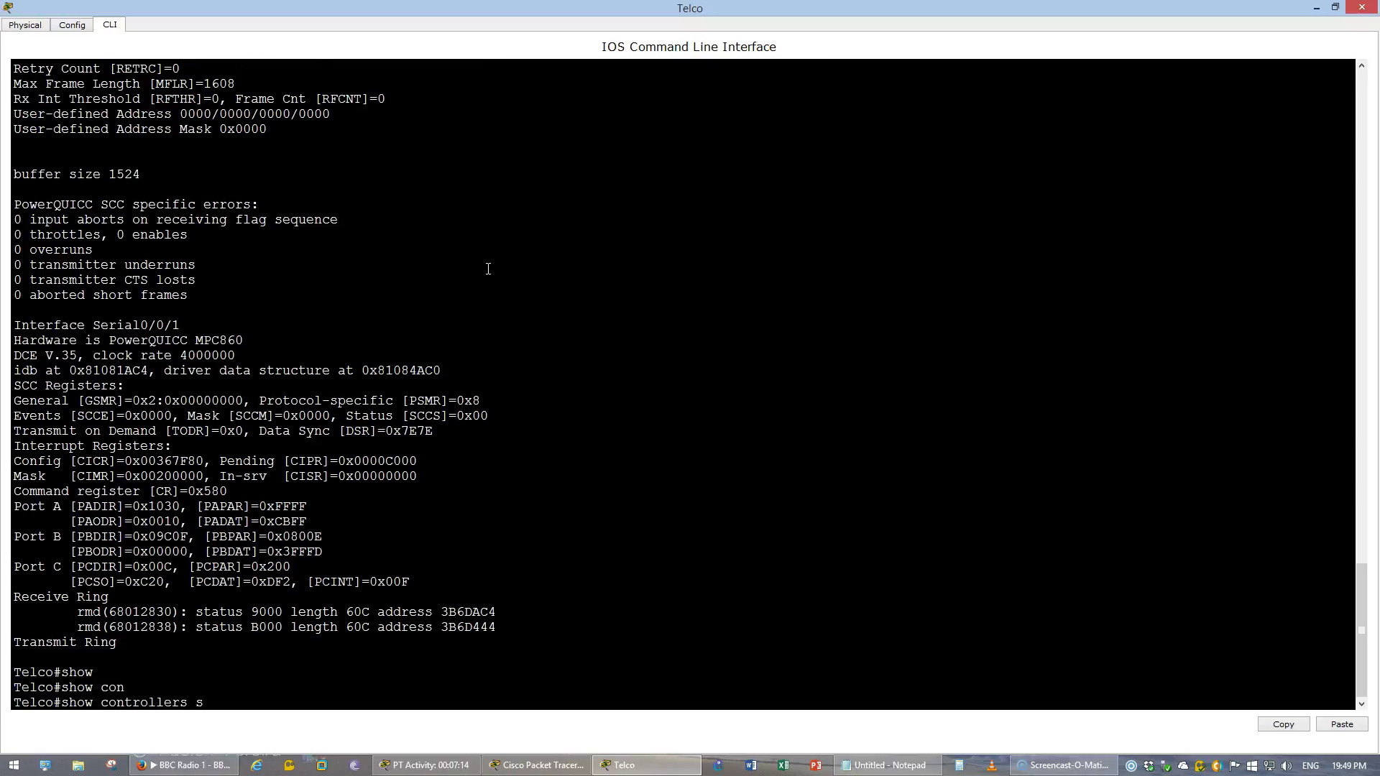
{"action": "key", "text": "Return"}
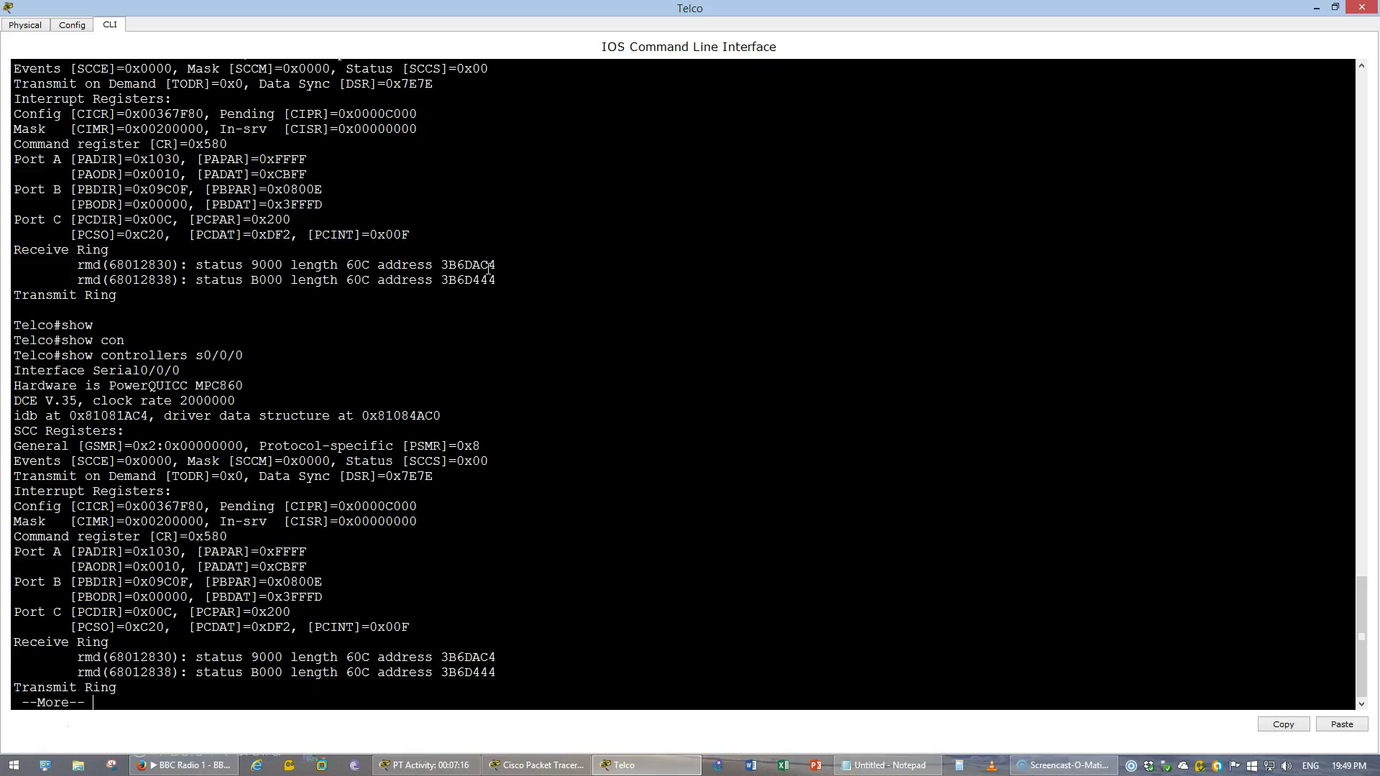
{"action": "left_click_drag", "start_coordinate": [79, 399], "coordinate": [22, 400]}
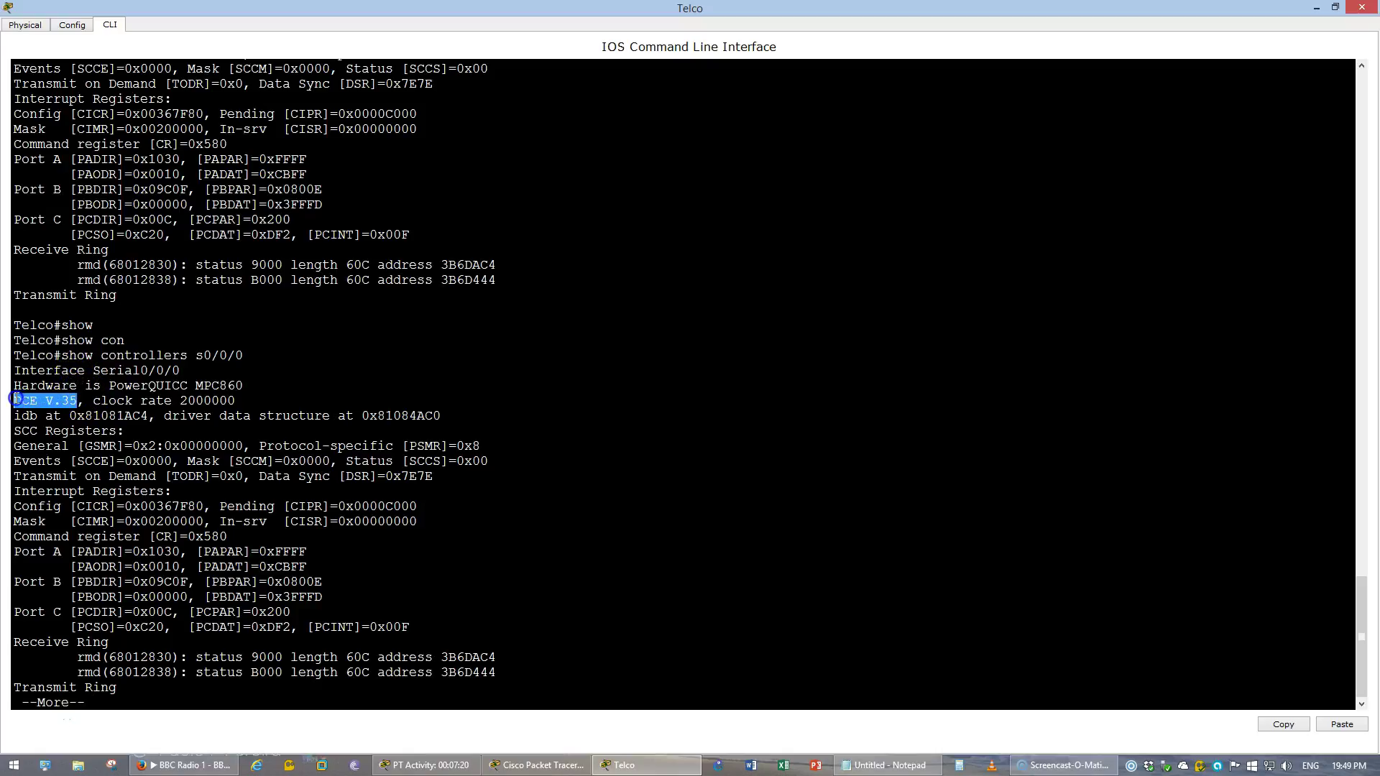
{"action": "left_click", "coordinate": [276, 491]}
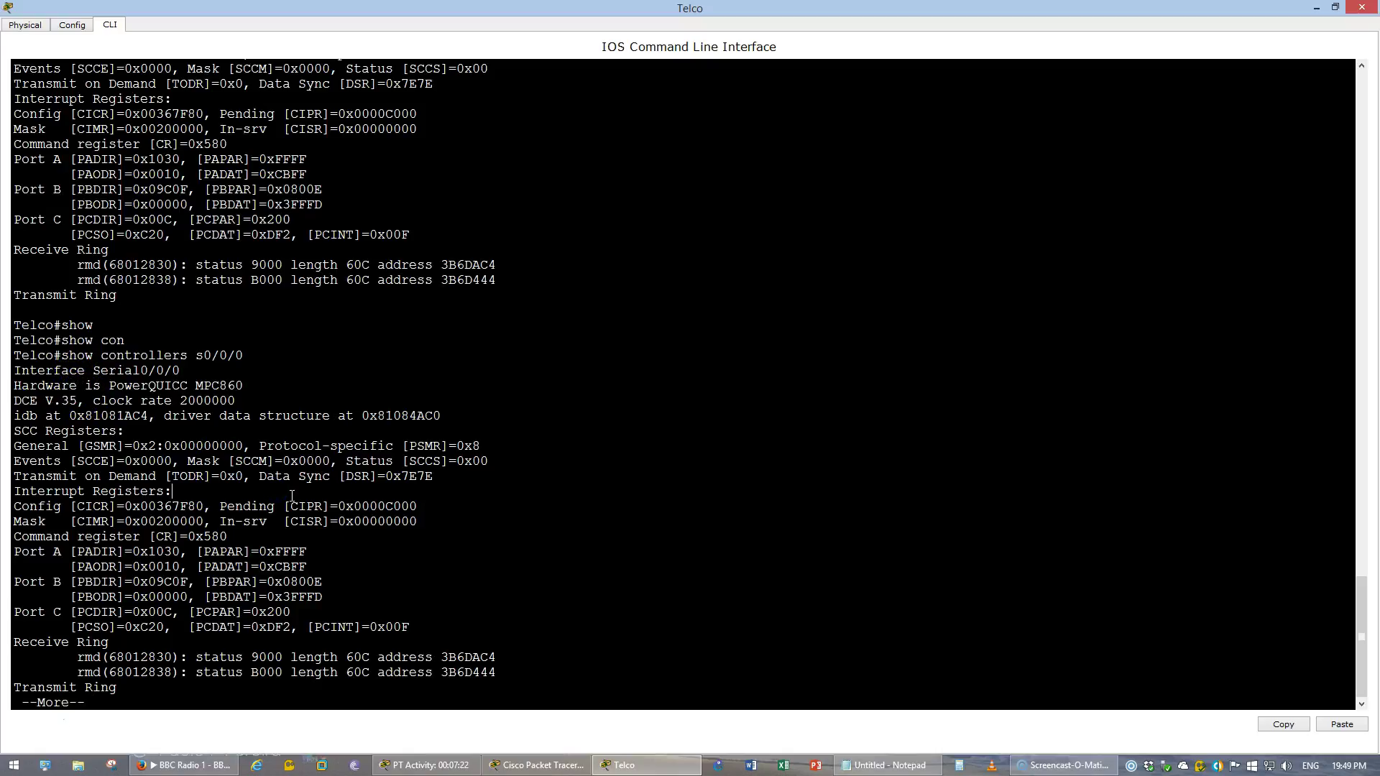
{"action": "key", "text": "Return"}
Run show controllers s0/0/1 on Telco, check its cable-end type, and quit the paged output
{"action": "key", "text": "Up"}
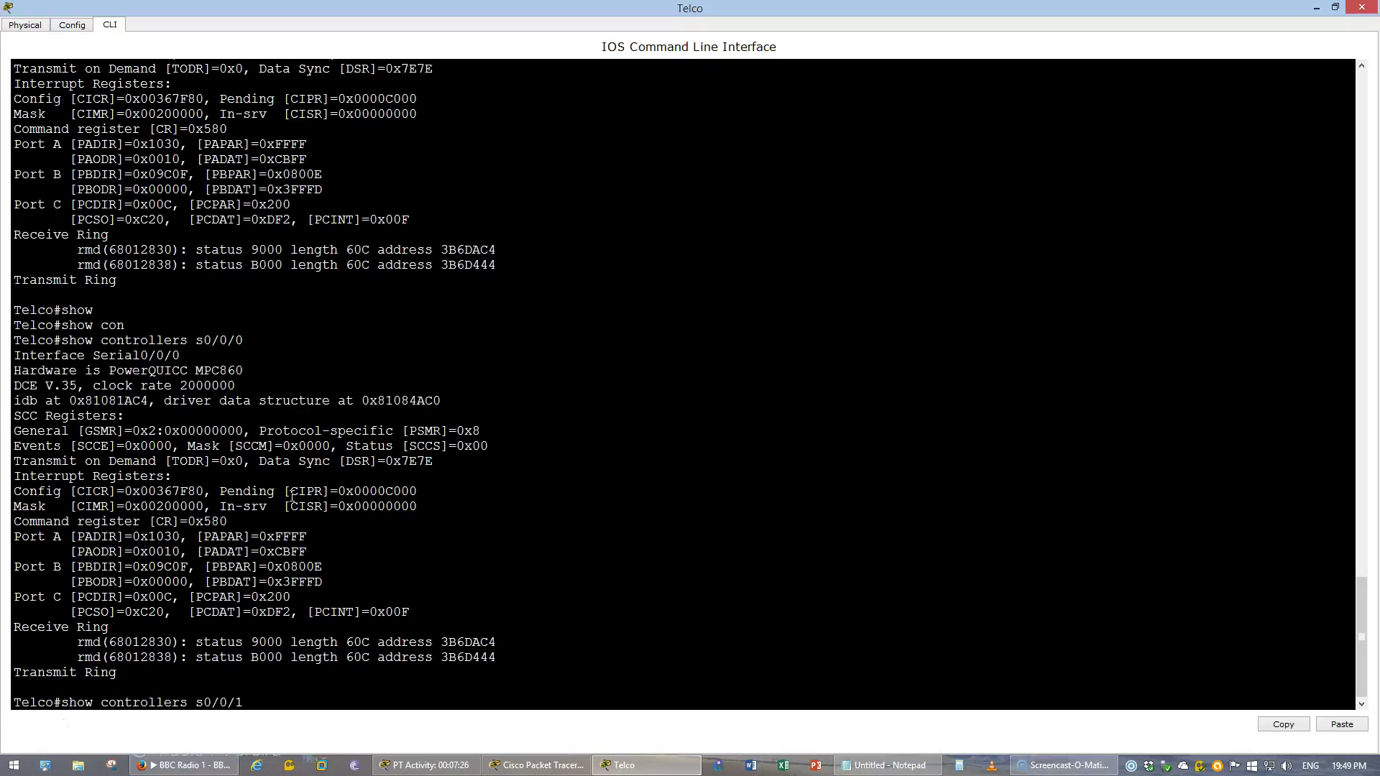
{"action": "key", "text": "Return"}
{"action": "left_click_drag", "start_coordinate": [79, 401], "coordinate": [23, 398]}
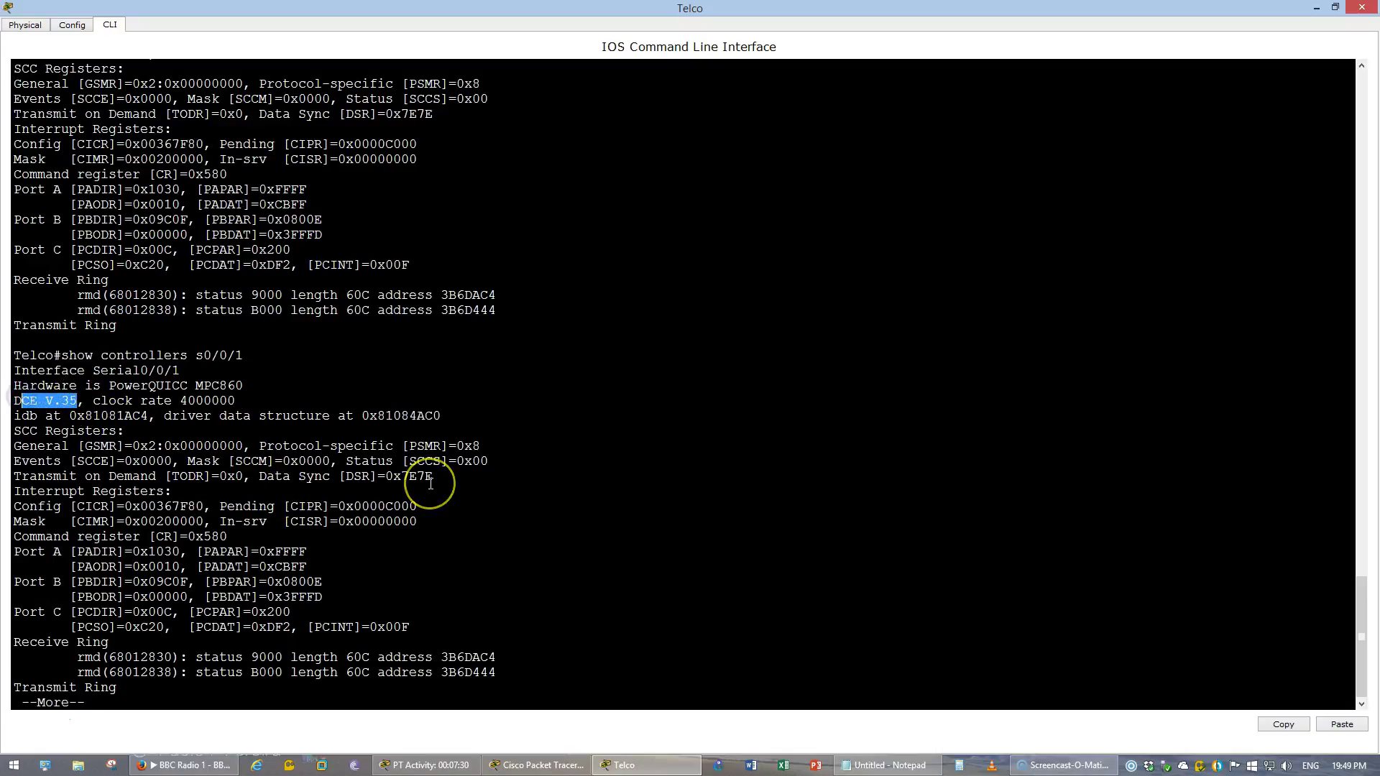
{"action": "key", "text": "q"}
Run show controllers s0/1/0 on Telco and check which cable end the interface uses
{"action": "key", "text": "Up"}
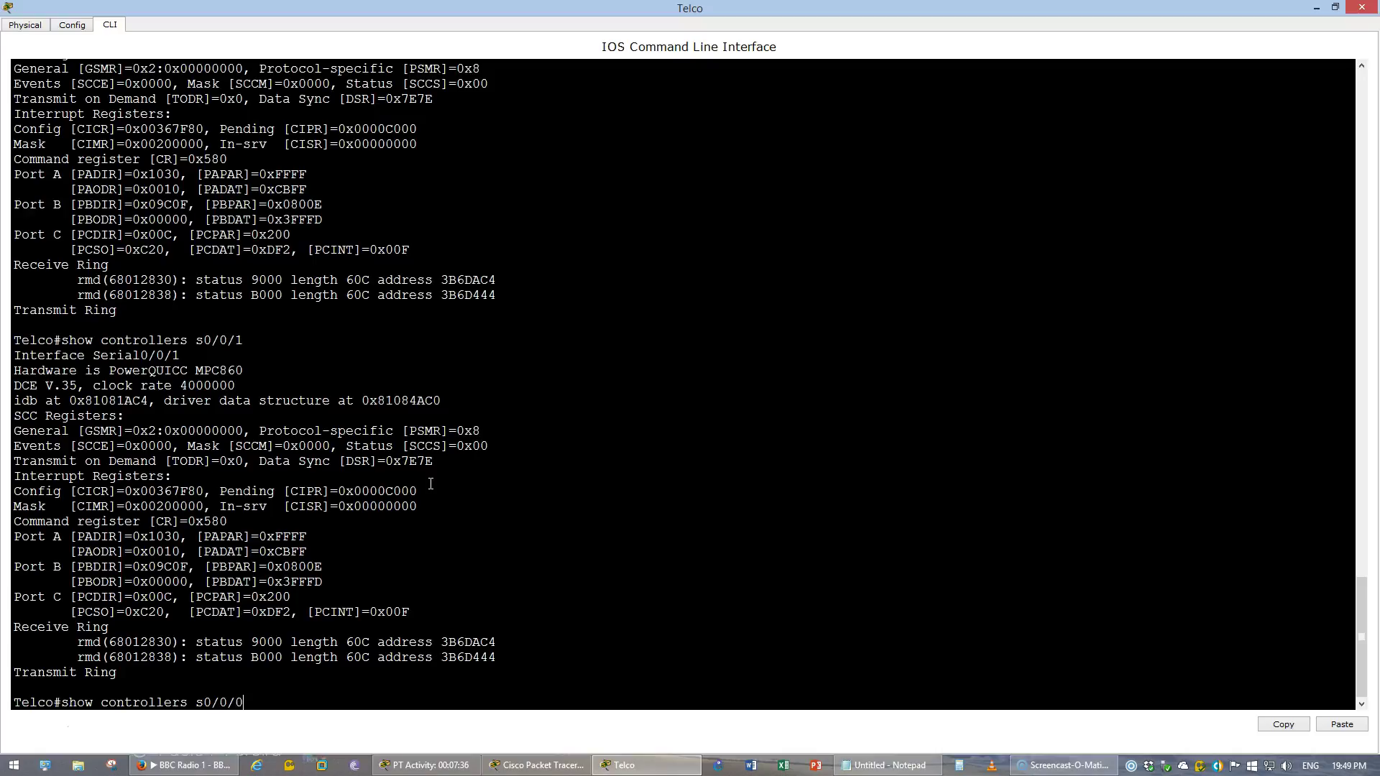
{"action": "key", "text": "Return"}
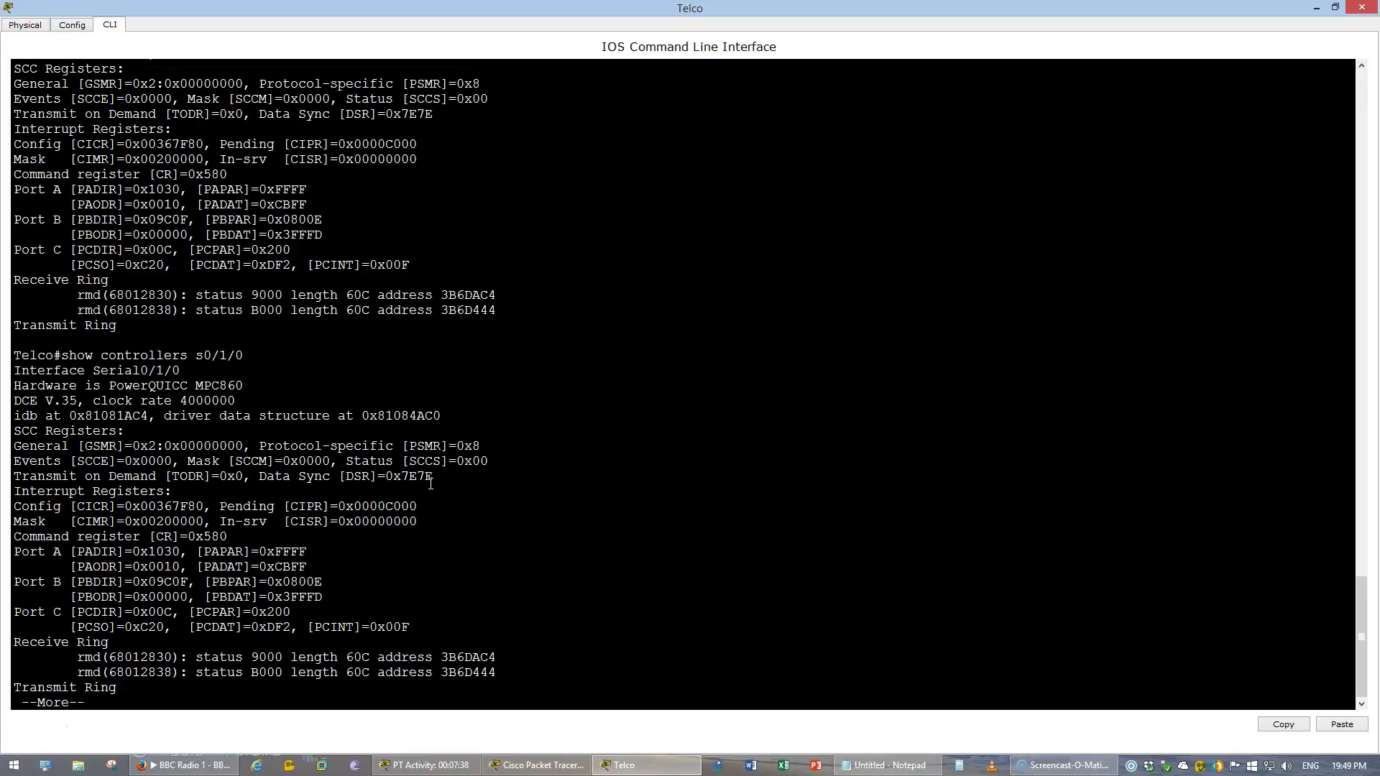
{"action": "left_click_drag", "start_coordinate": [89, 407], "coordinate": [11, 402]}
{"action": "left_click", "coordinate": [276, 428]}
{"action": "key", "text": "space"}
Run show controllers s0/1/1 on Telco, check whether it is DCE or DTE, and leave the paged output
{"action": "key", "text": "Up"}
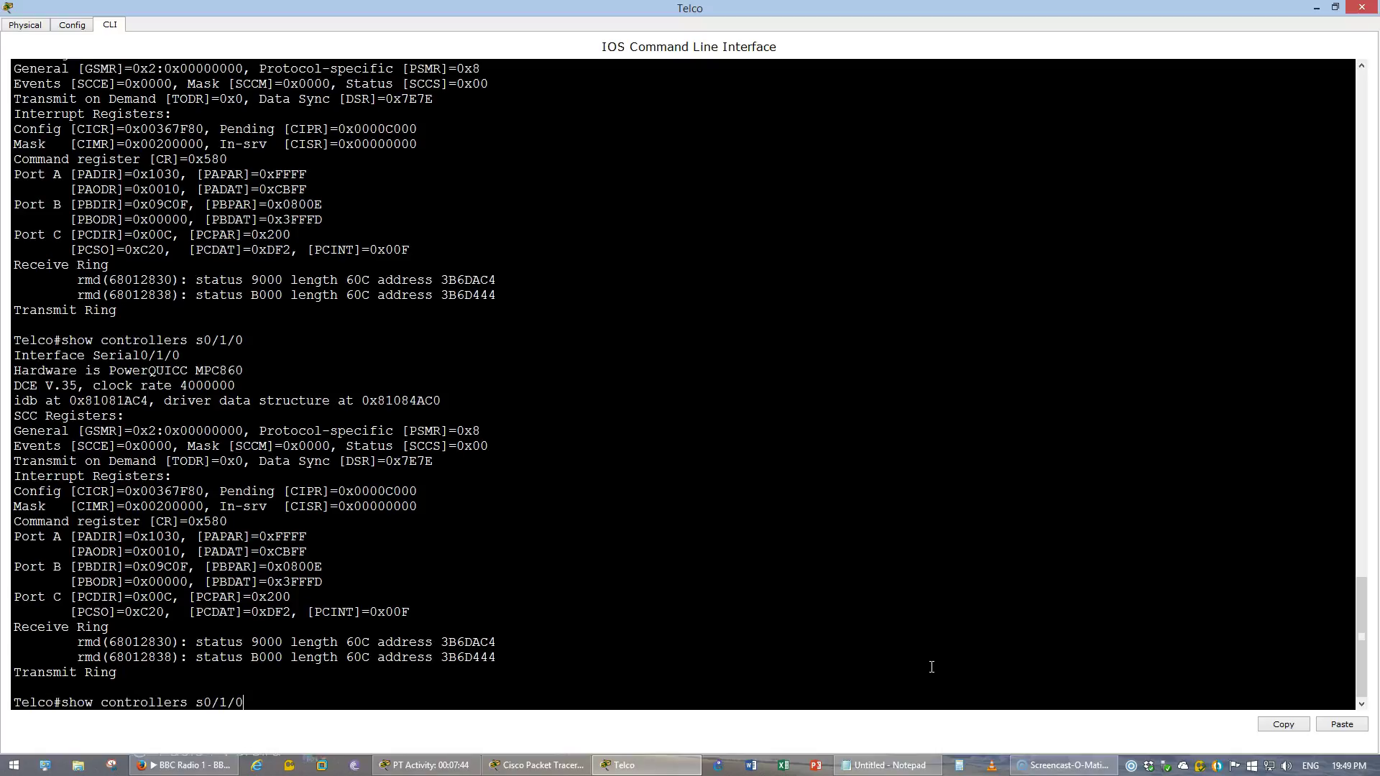
{"action": "type", "text": "1"}
{"action": "key", "text": "Return"}
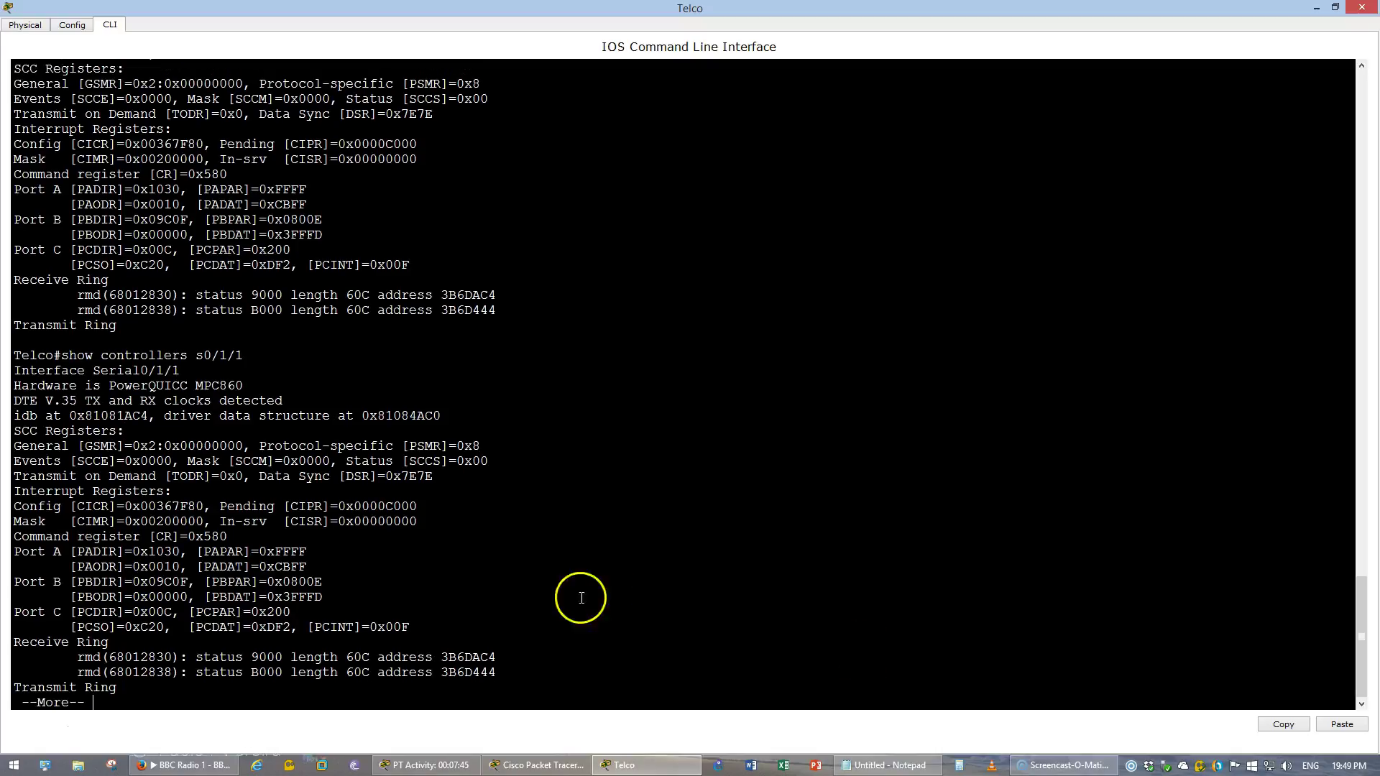
{"action": "left_click_drag", "start_coordinate": [44, 401], "coordinate": [12, 400]}
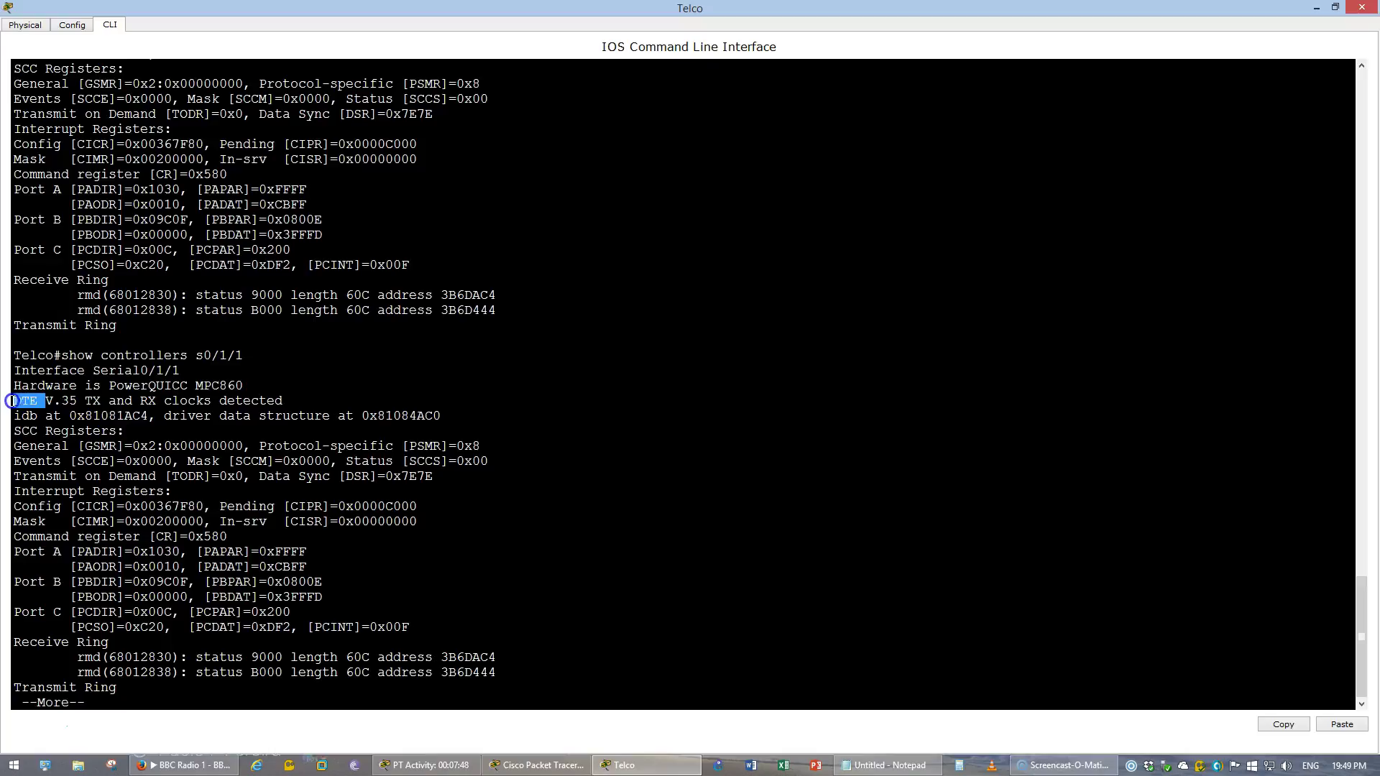
{"action": "left_click", "coordinate": [498, 674]}
{"action": "key", "text": "space"}
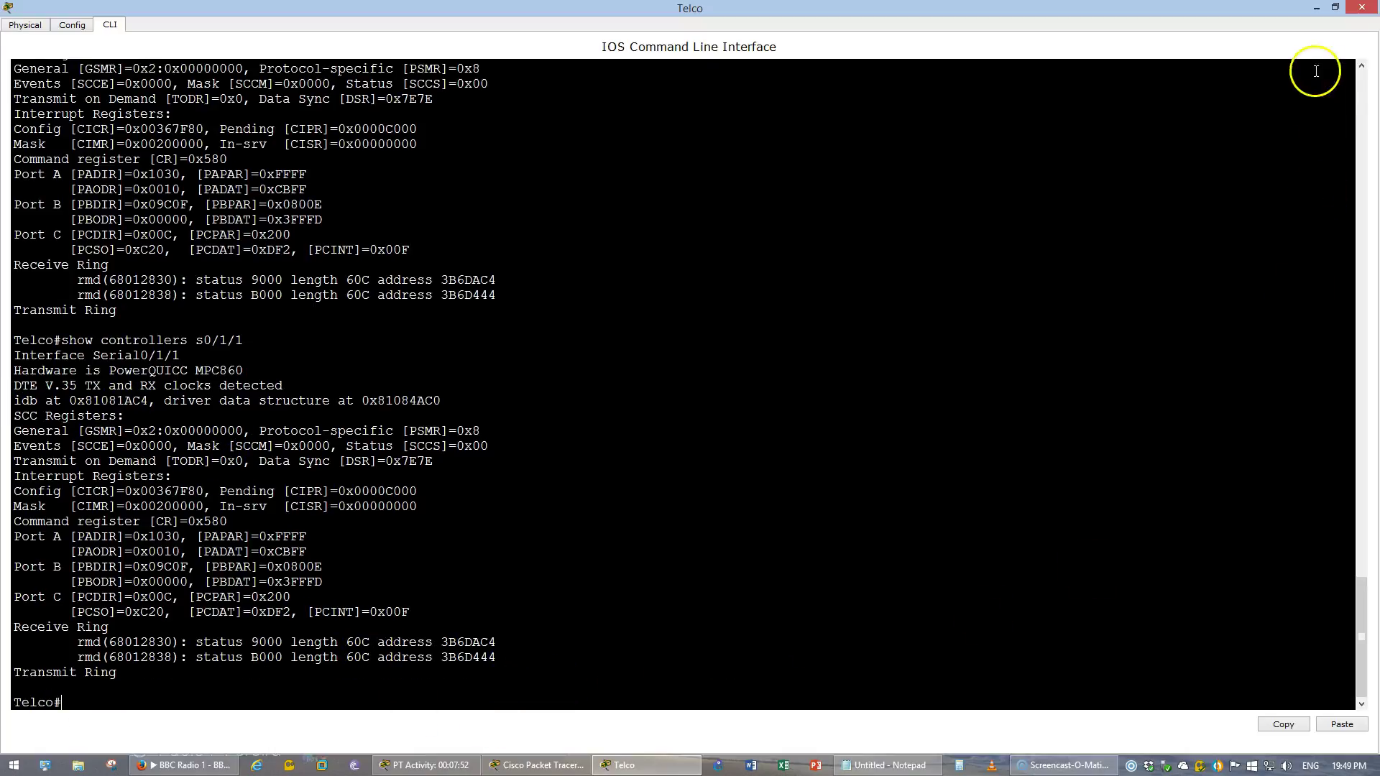
Return from the Telco CLI to the topology and delete the serial cable between Telco and R4
{"action": "left_click", "coordinate": [1314, 11]}
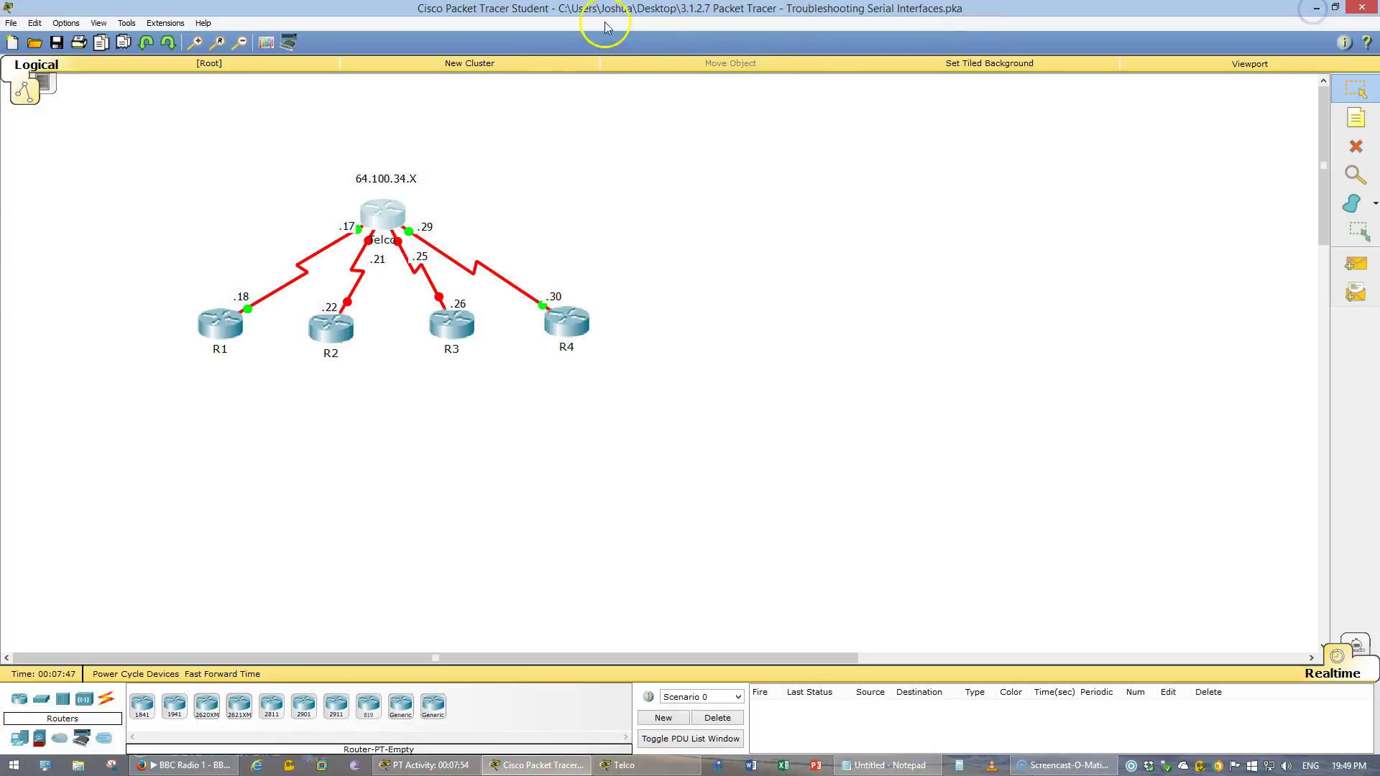
{"action": "left_click", "coordinate": [297, 170]}
{"action": "left_click", "coordinate": [993, 181]}
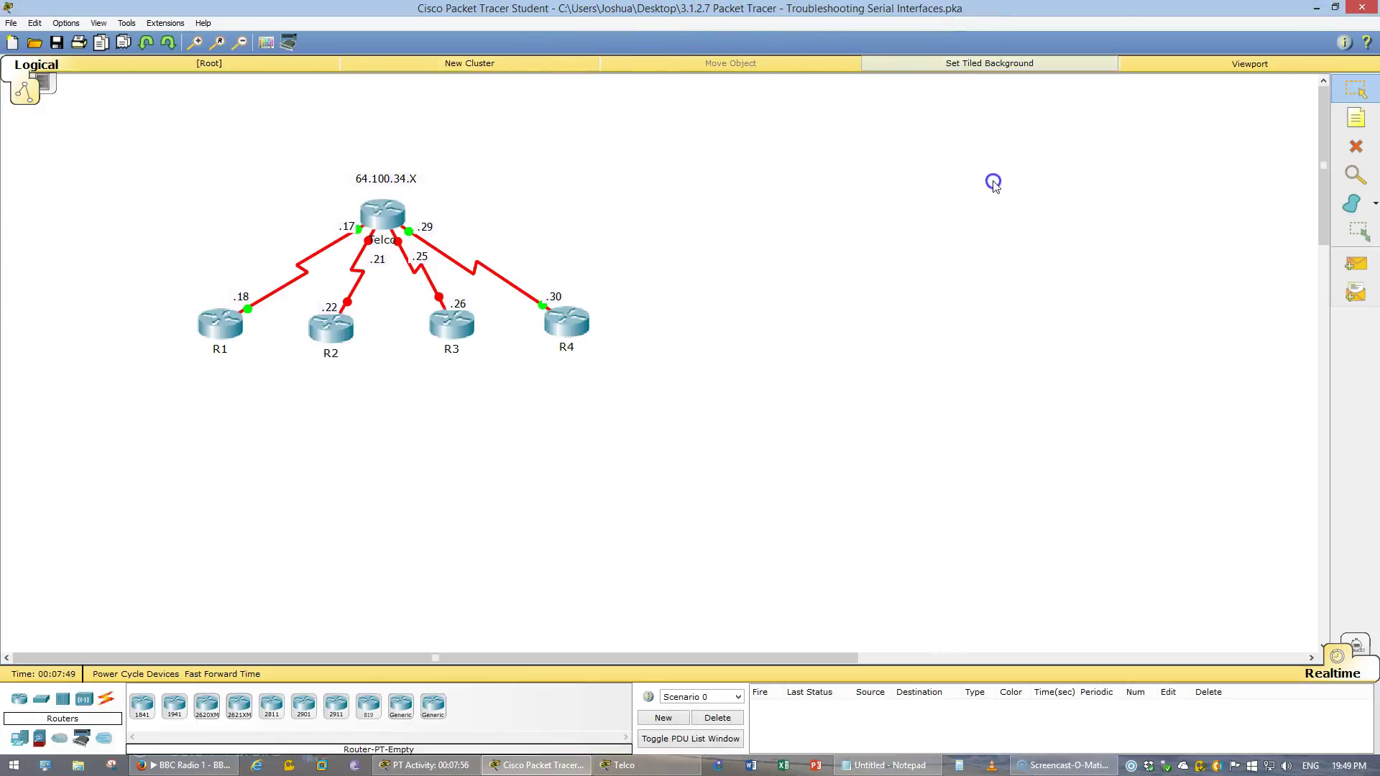
{"action": "left_click", "coordinate": [1357, 147]}
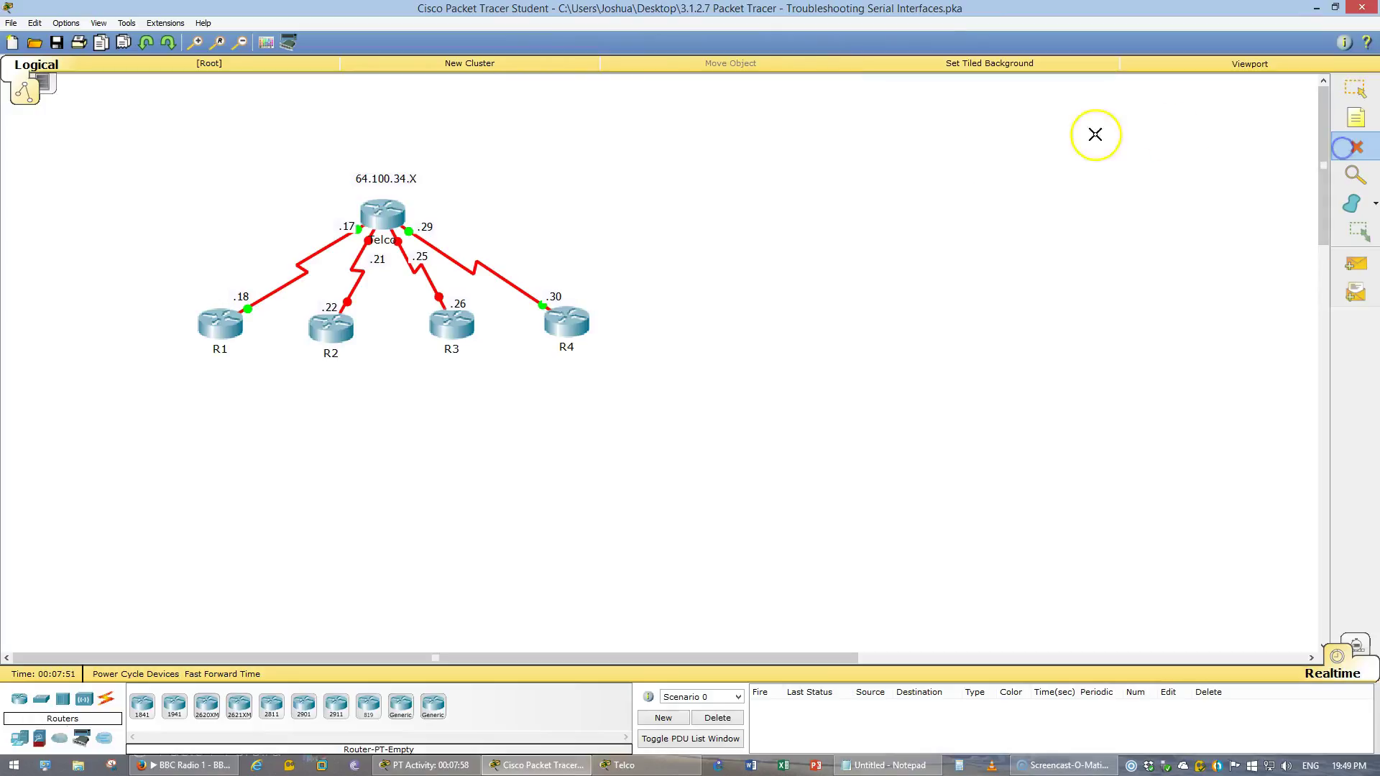
{"action": "left_click", "coordinate": [487, 269]}
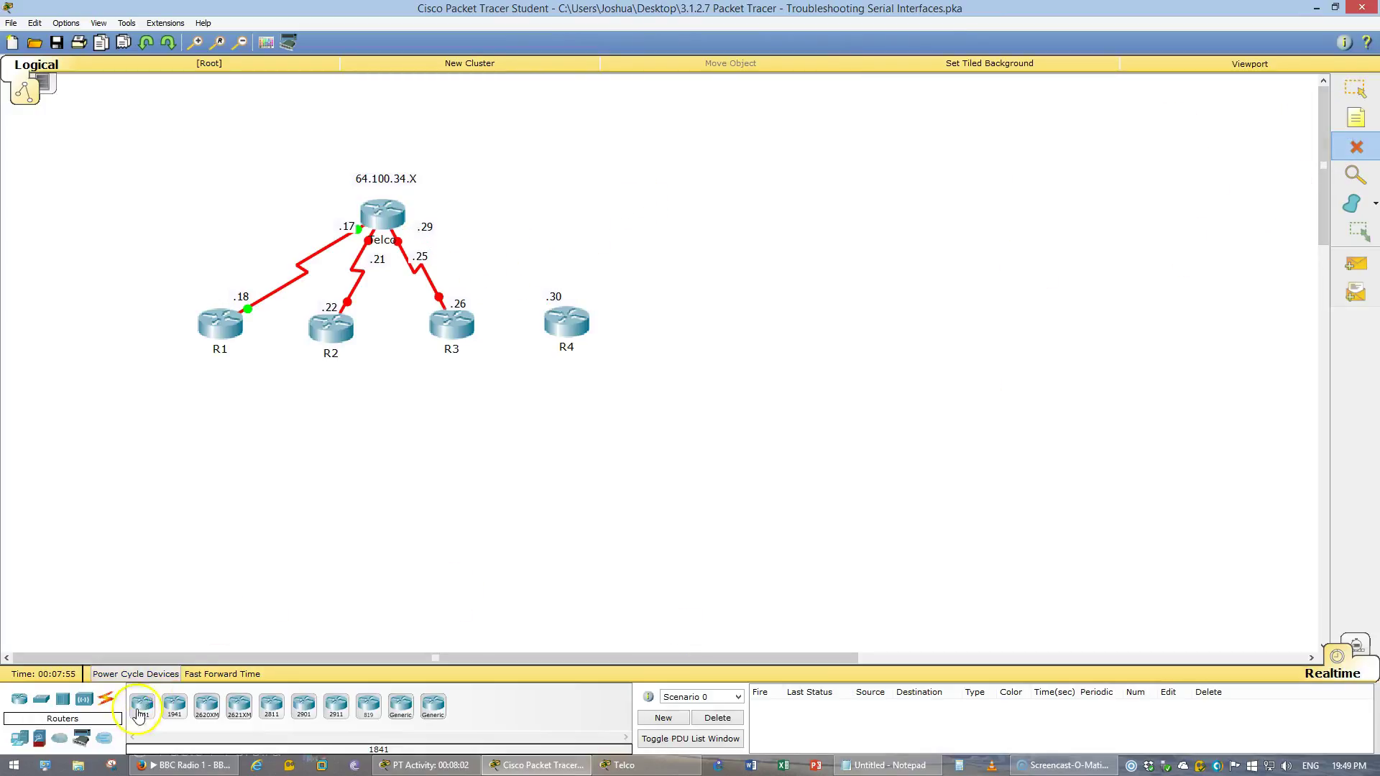
Connect a Serial DCE cable from Telco's Serial0/1/1 port to R4's Serial0/0/0 port
{"action": "left_click", "coordinate": [105, 699]}
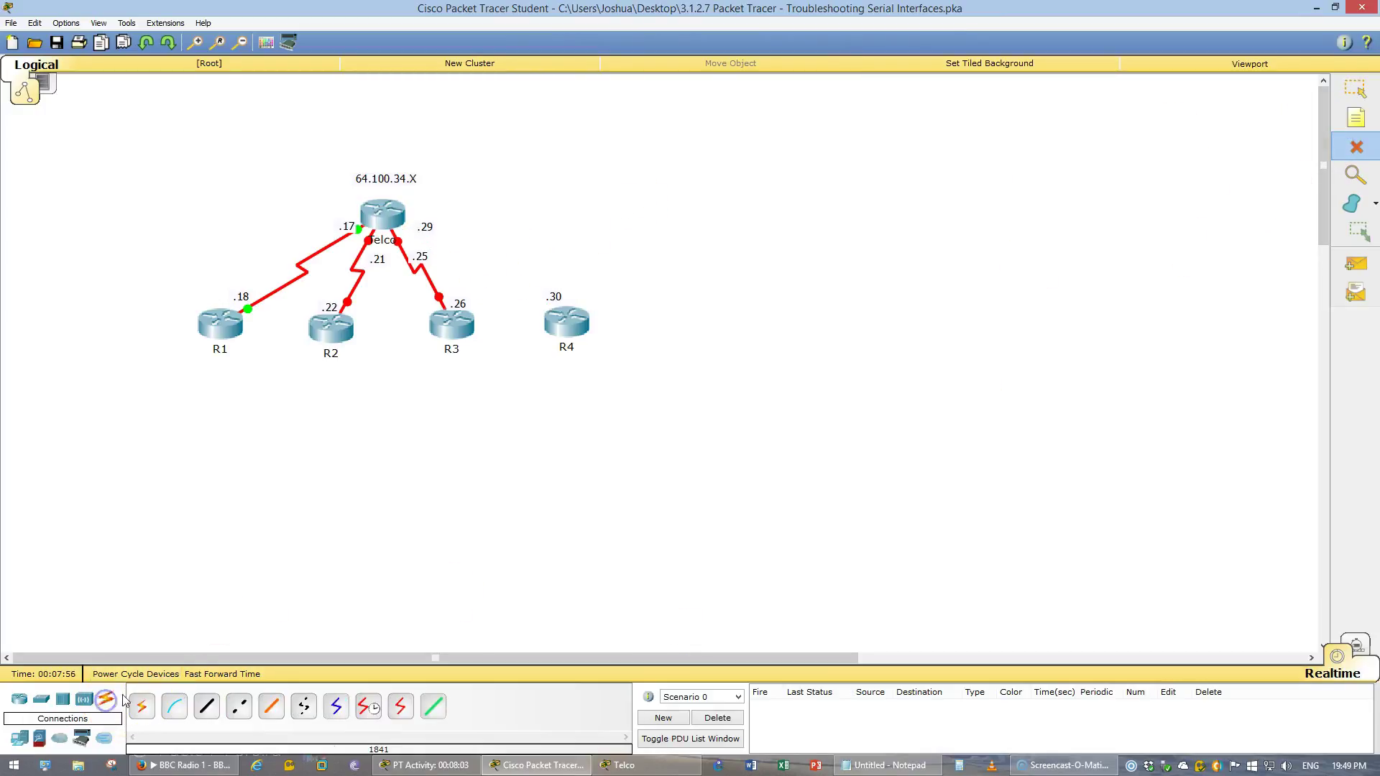
{"action": "left_click", "coordinate": [365, 708]}
{"action": "left_click", "coordinate": [384, 211]}
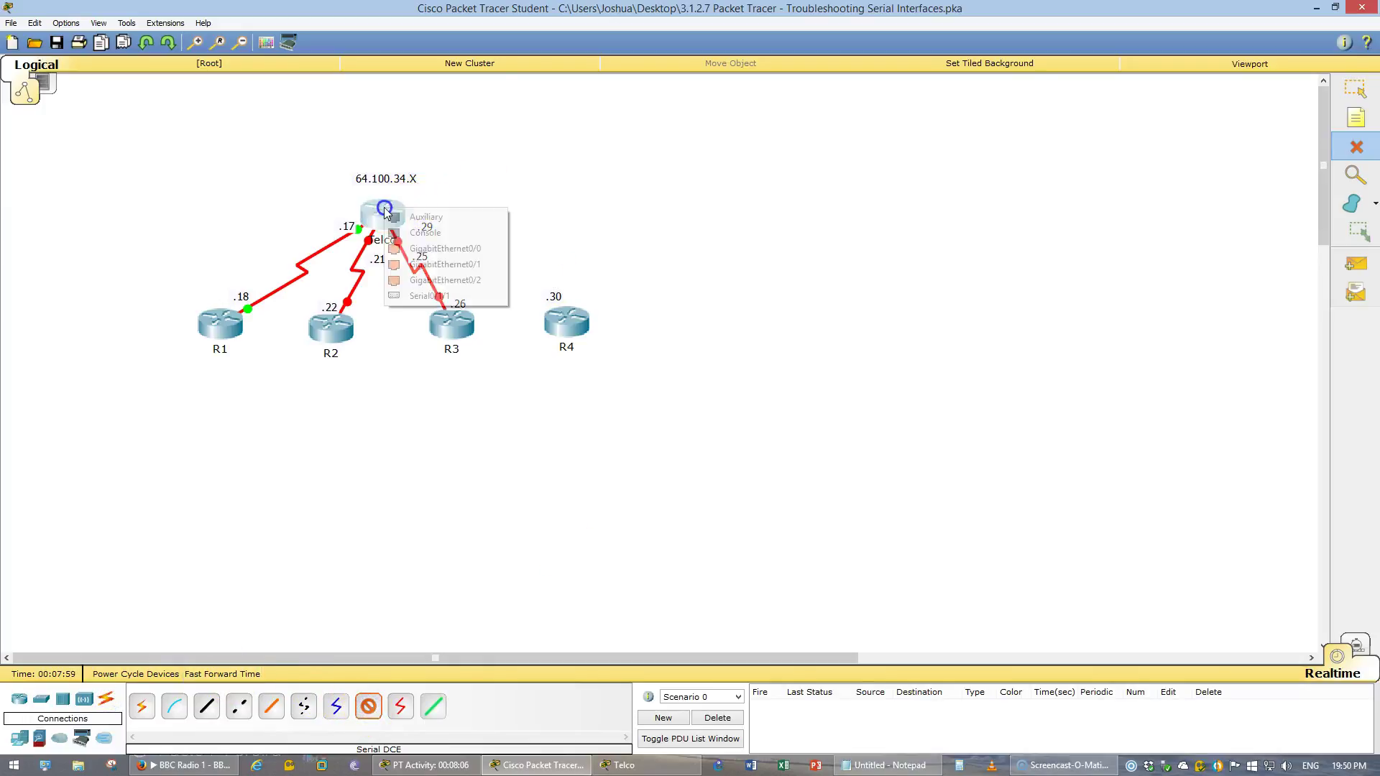
{"action": "left_click", "coordinate": [436, 296]}
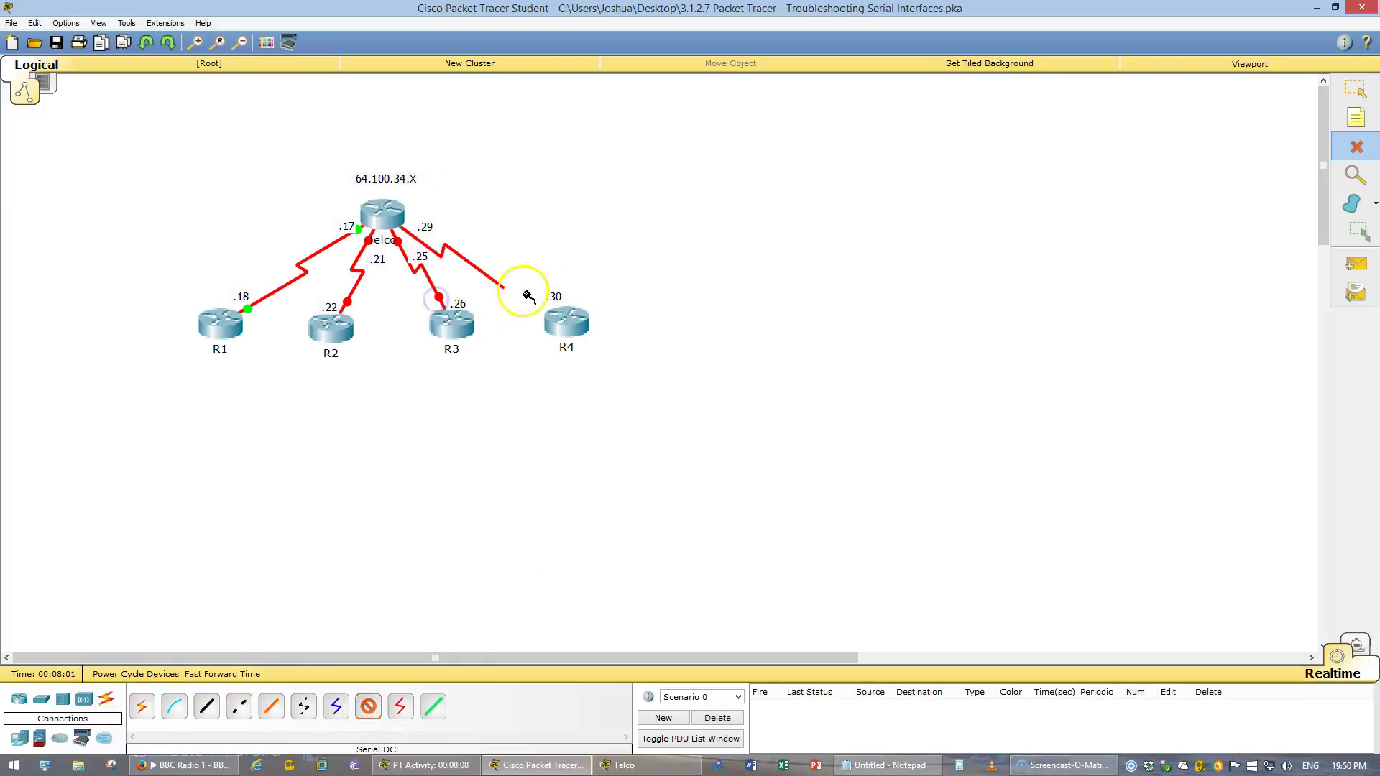
{"action": "left_click", "coordinate": [565, 320]}
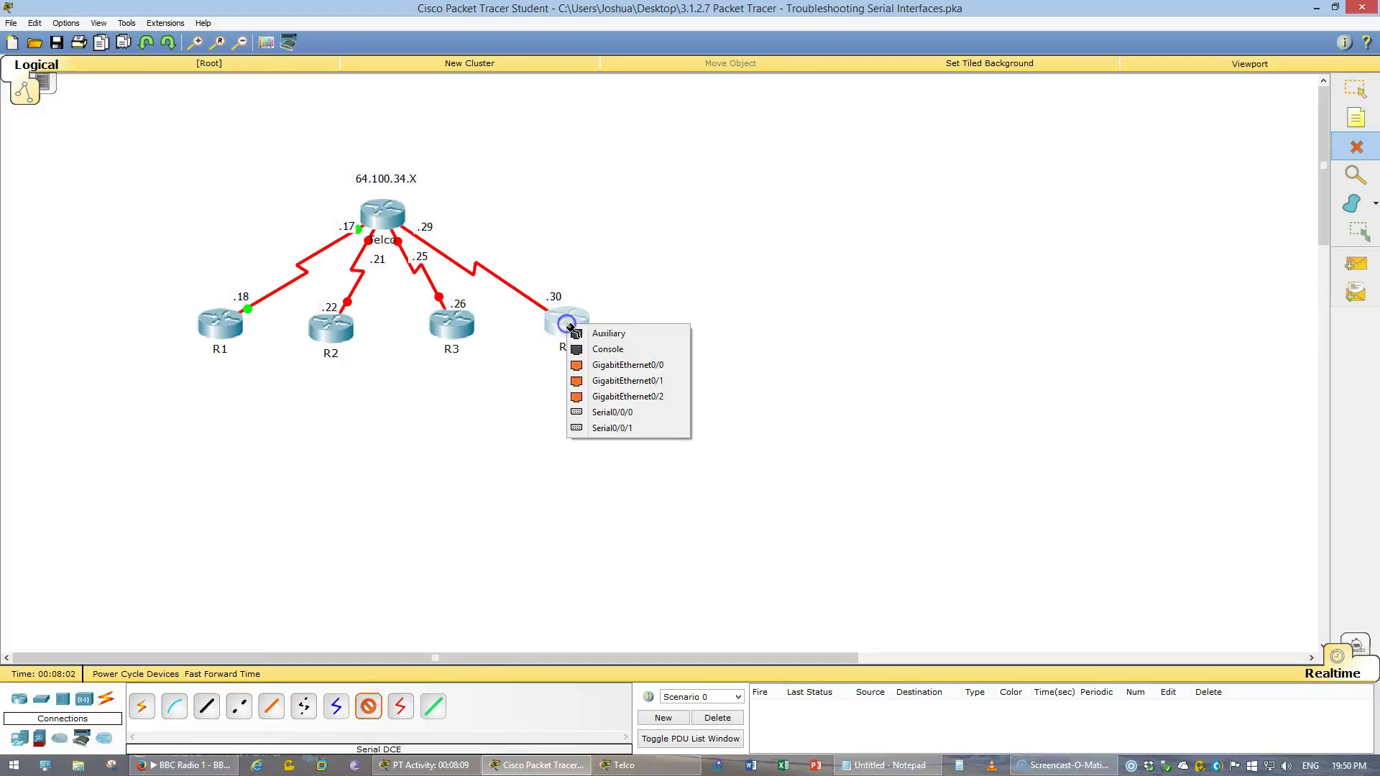
{"action": "left_click", "coordinate": [601, 416]}
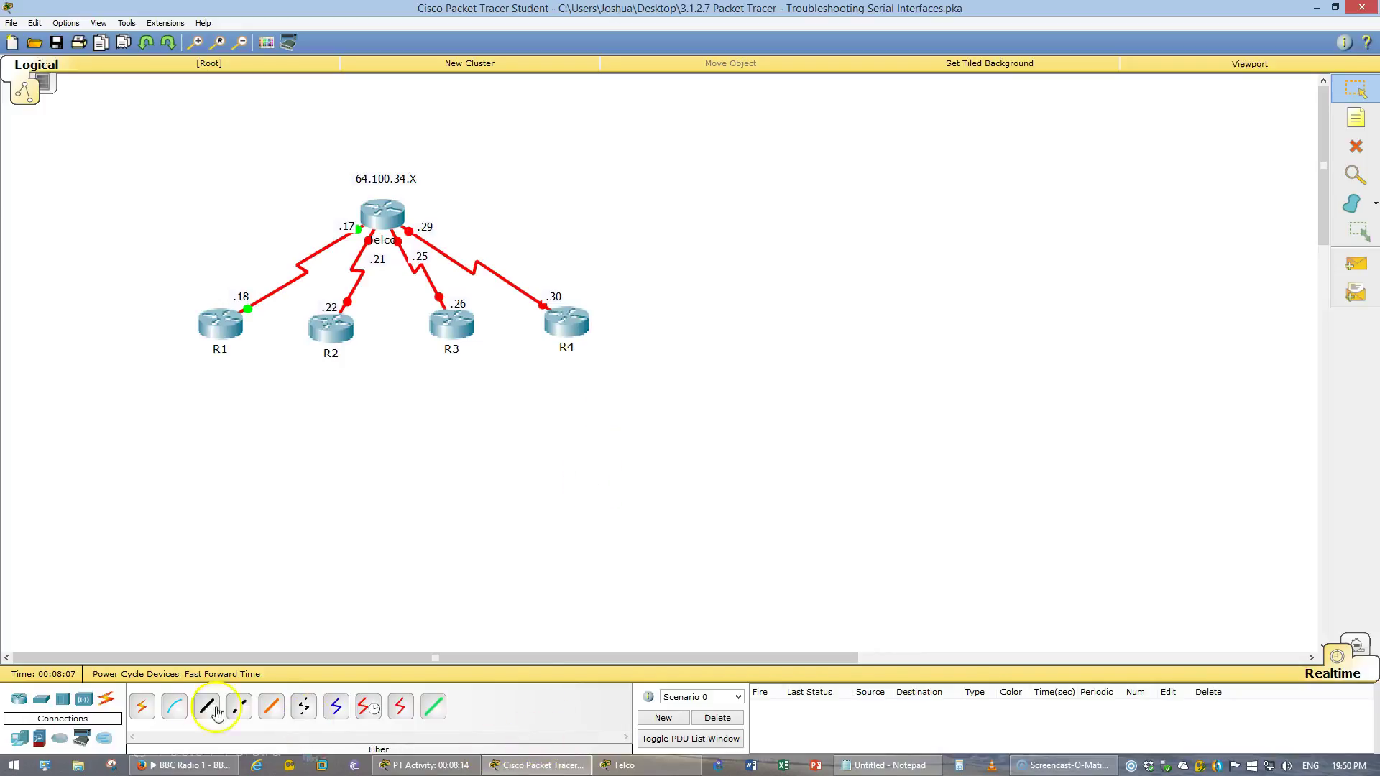
Check the Addressing Table in the activity instructions for R4's serial interface, and return to the topology
{"action": "left_click", "coordinate": [541, 767]}
{"action": "left_click", "coordinate": [541, 766]}
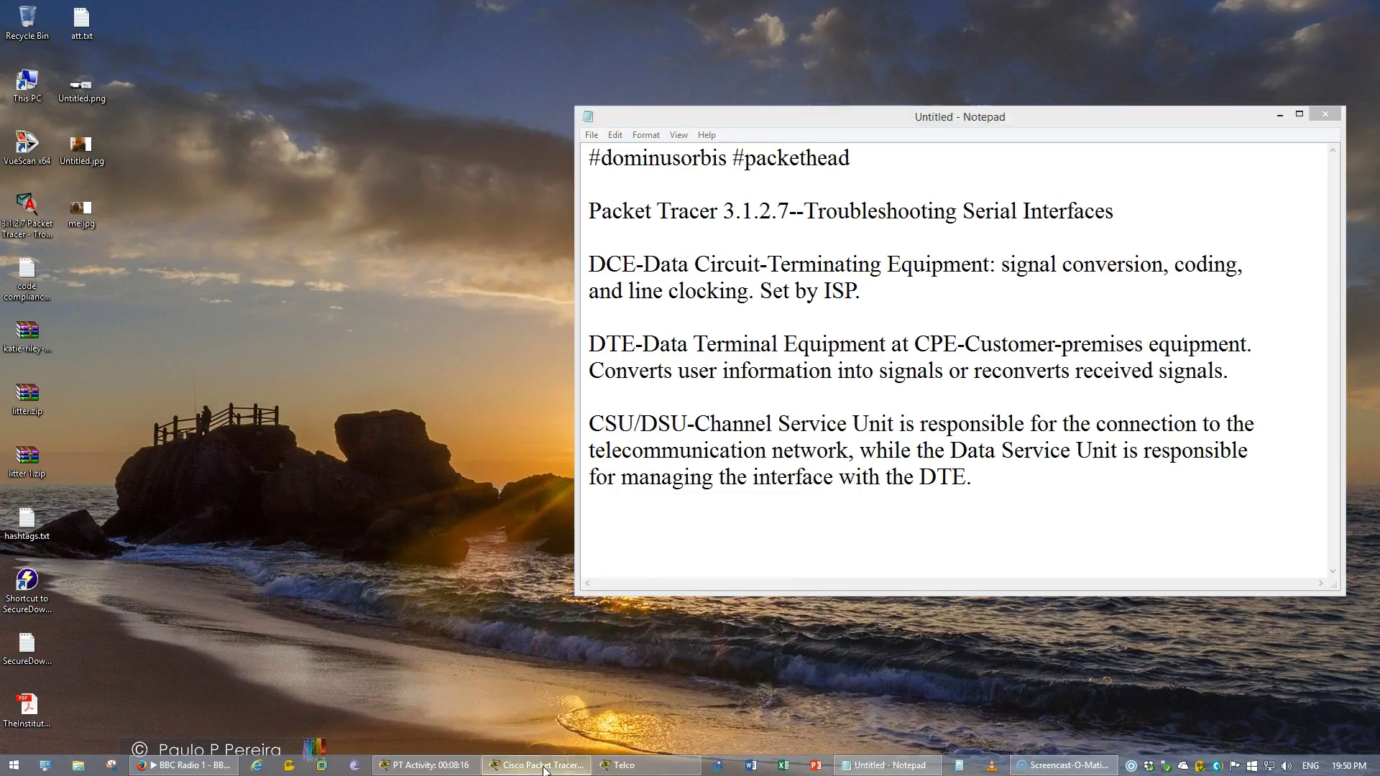
{"action": "left_click", "coordinate": [472, 763]}
{"action": "left_click", "coordinate": [495, 704]}
{"action": "scroll", "coordinate": [754, 460], "scroll_direction": "up", "scroll_amount": 1}
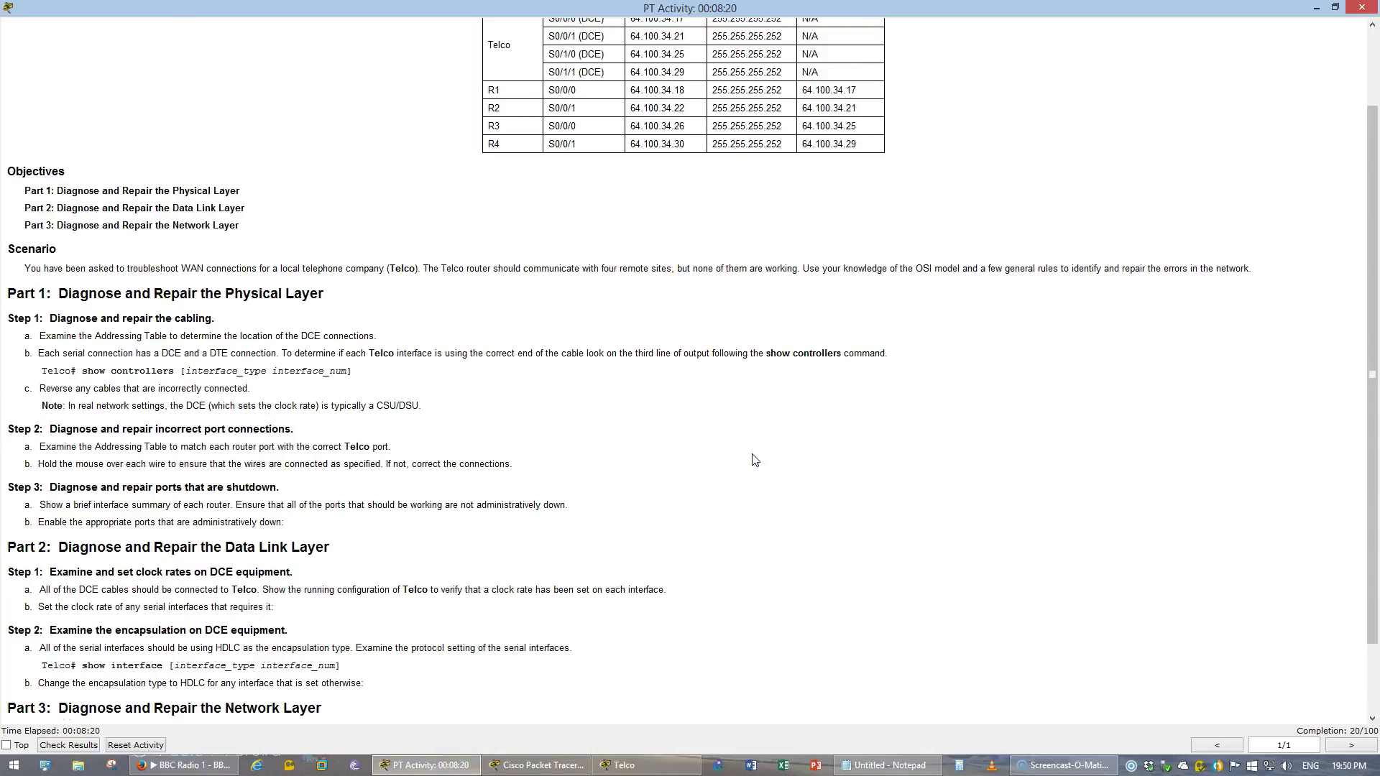
{"action": "left_click", "coordinate": [1317, 7]}
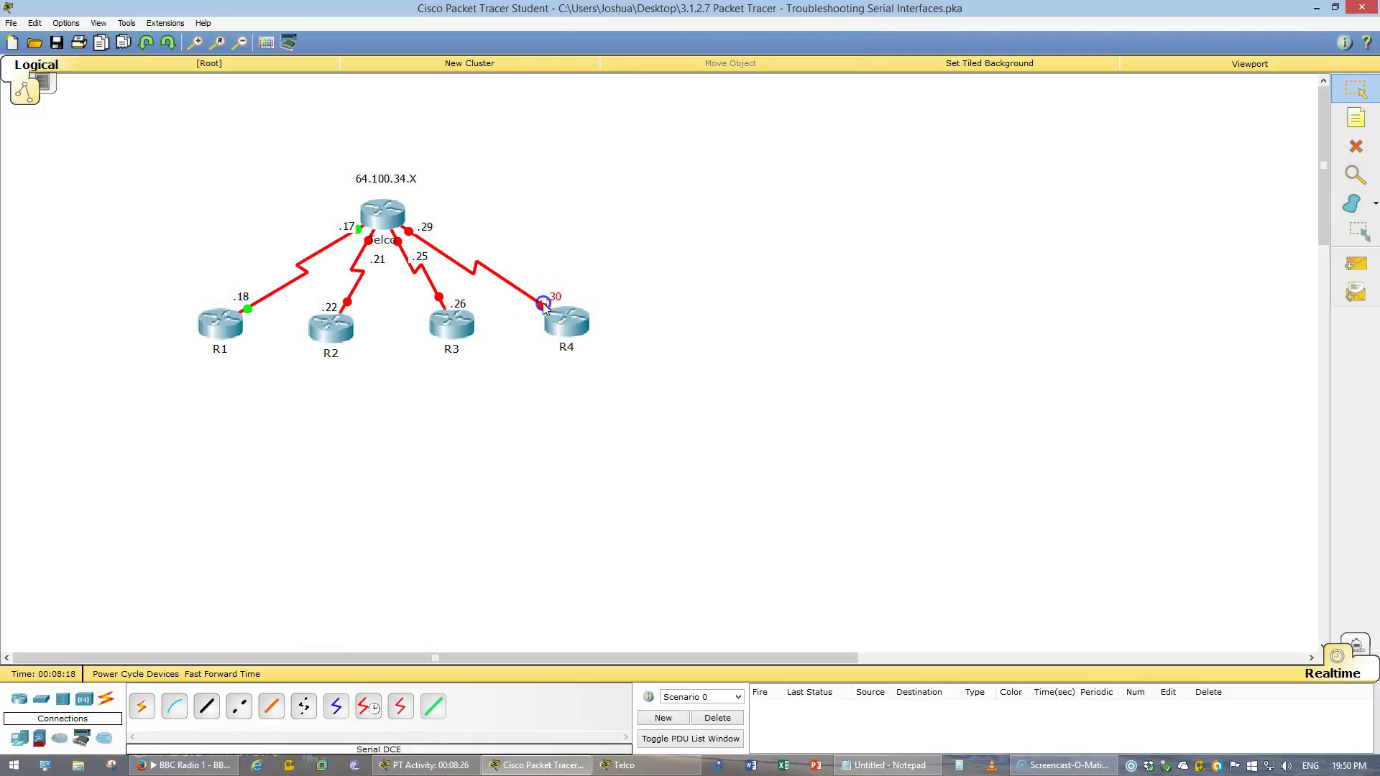
Move the R4 end of the Telco–R4 serial cable to R4's Serial0/0/1 port
{"action": "double_click", "coordinate": [555, 297]}
{"action": "left_click", "coordinate": [730, 398]}
{"action": "left_click", "coordinate": [516, 288]}
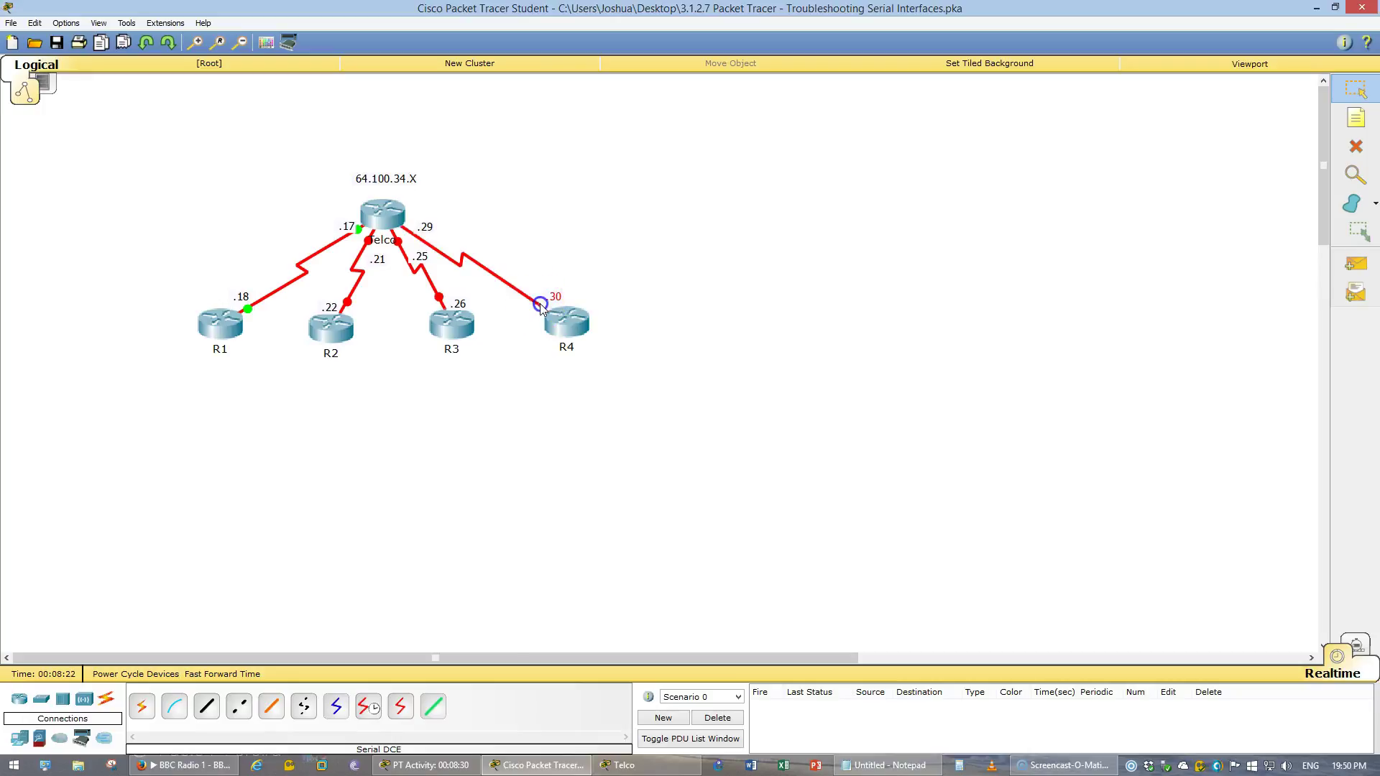
{"action": "left_click", "coordinate": [564, 321]}
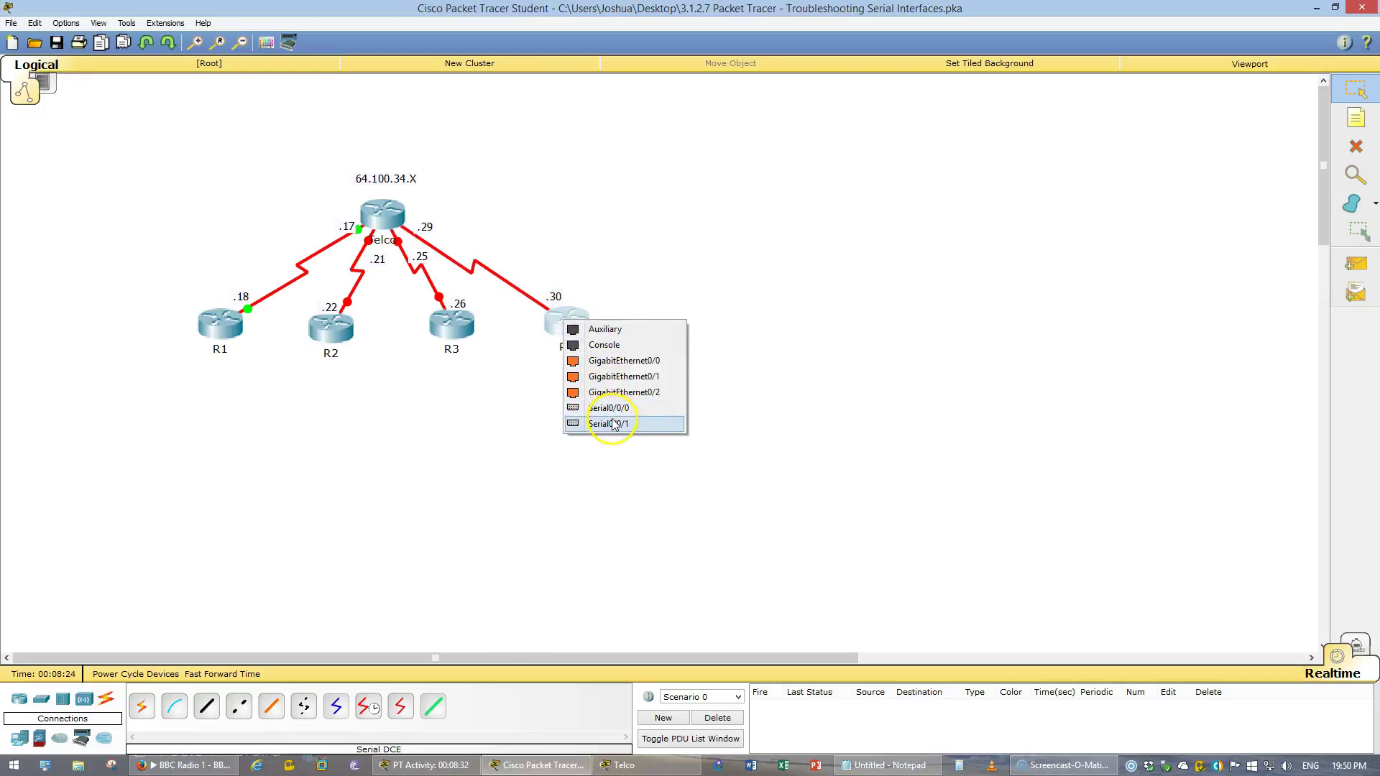
{"action": "left_click", "coordinate": [608, 421]}
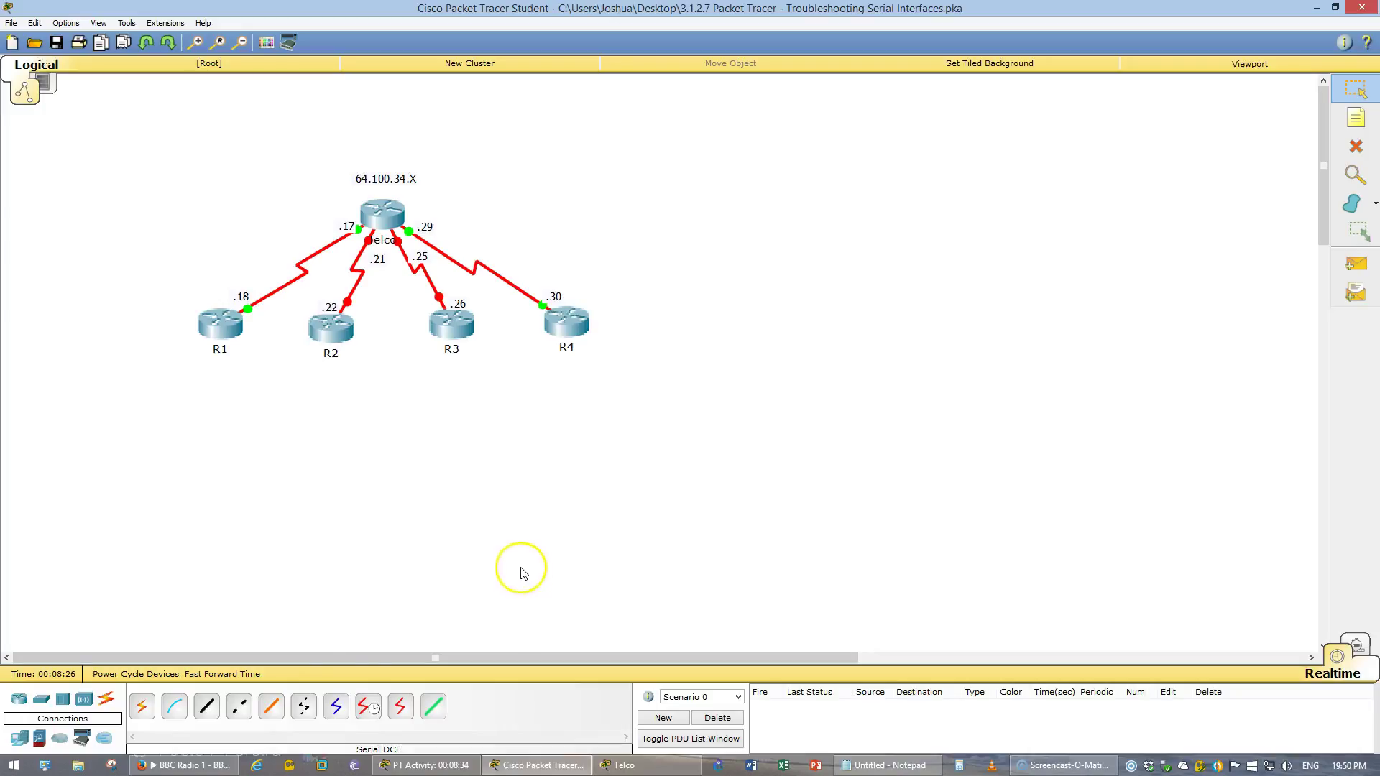
Read the Part 1 Step 2 instructions on incorrect port connections and review the R1 to R4 interfaces in the Addressing Table
{"action": "left_click", "coordinate": [561, 766]}
{"action": "left_click", "coordinate": [550, 765]}
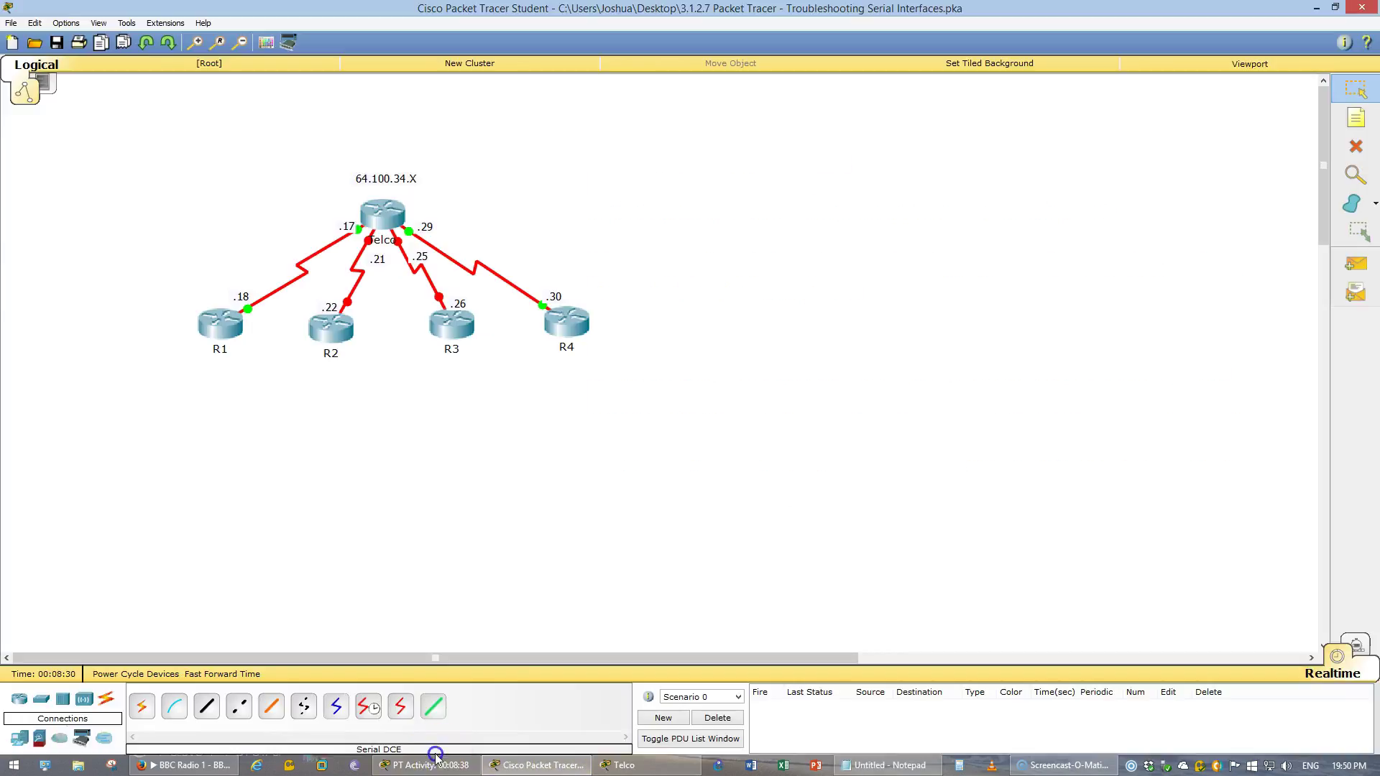
{"action": "left_click", "coordinate": [431, 765]}
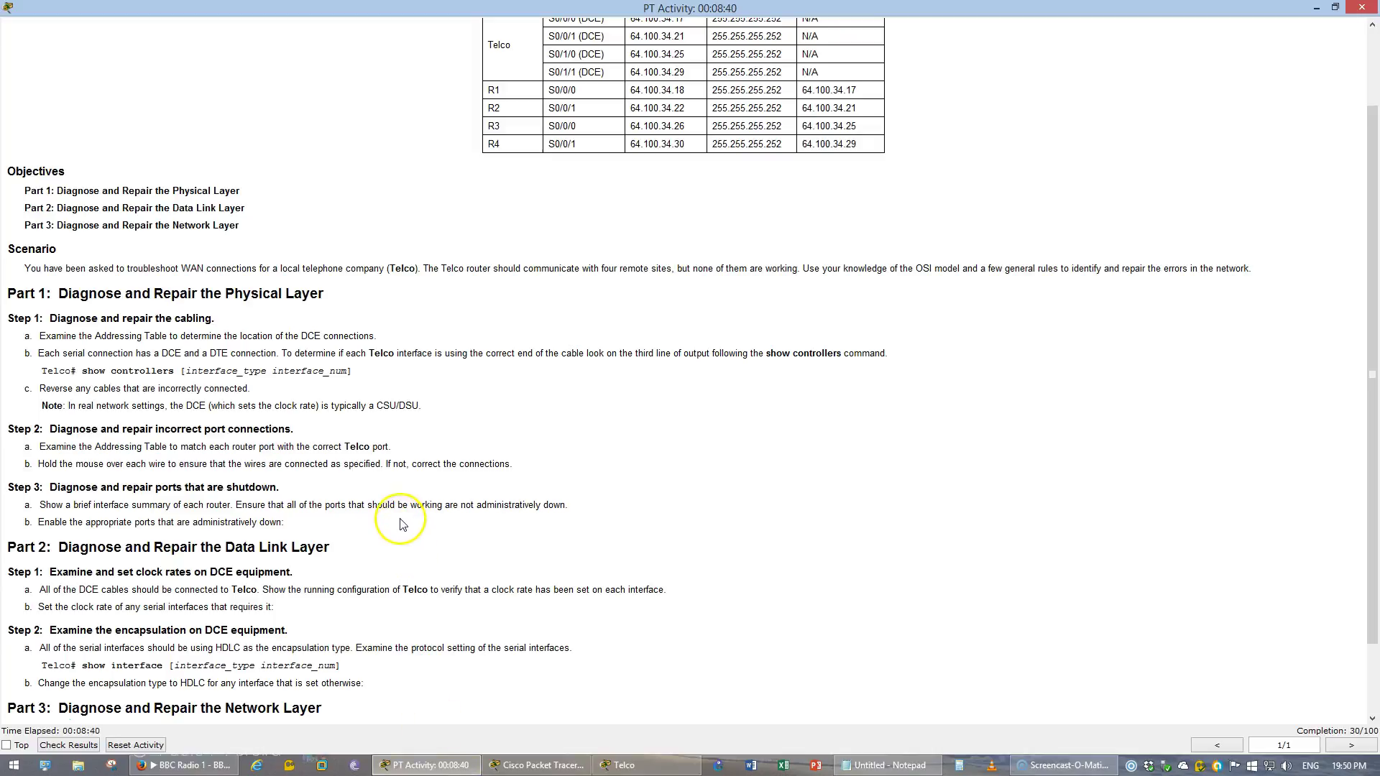
{"action": "scroll", "coordinate": [401, 514], "scroll_direction": "down", "scroll_amount": 1}
{"action": "scroll", "coordinate": [399, 512], "scroll_direction": "down", "scroll_amount": 1}
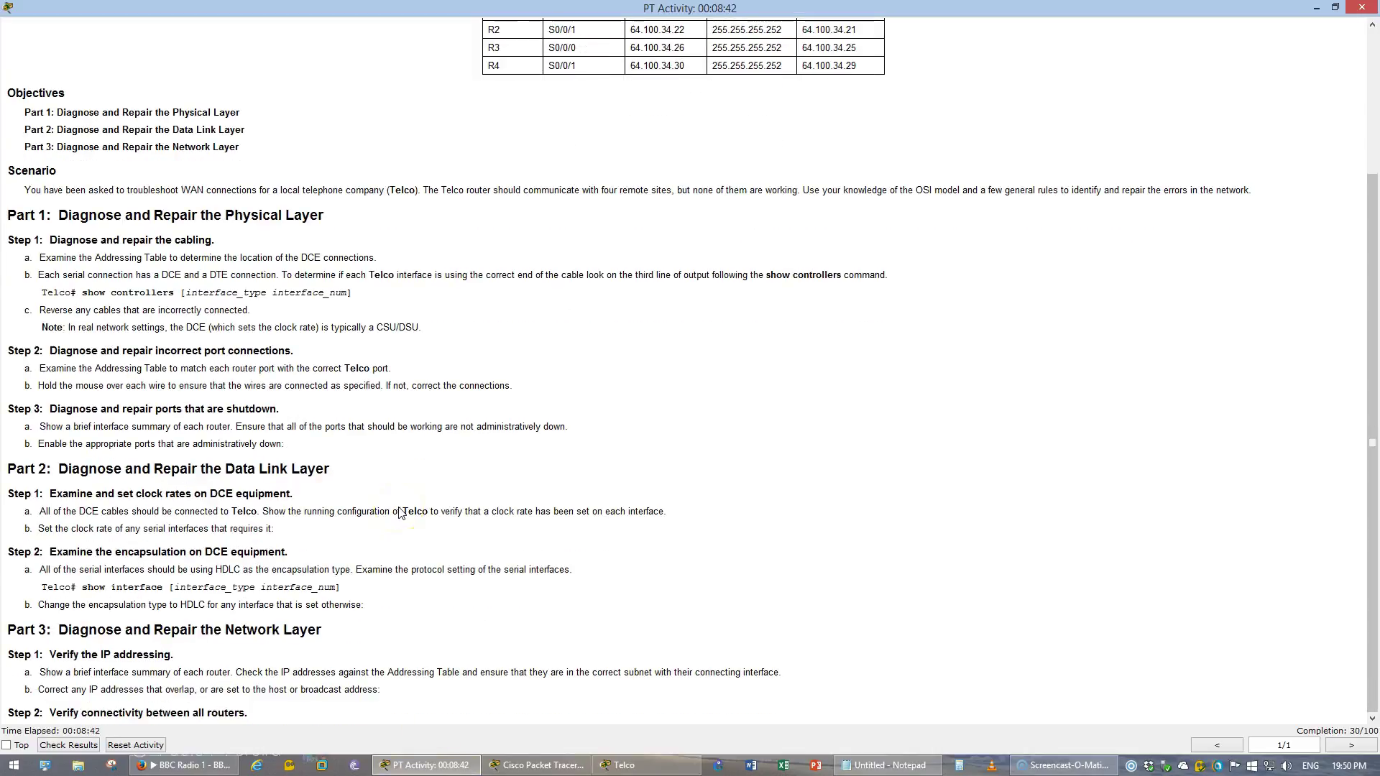
{"action": "left_click_drag", "start_coordinate": [106, 351], "coordinate": [303, 343]}
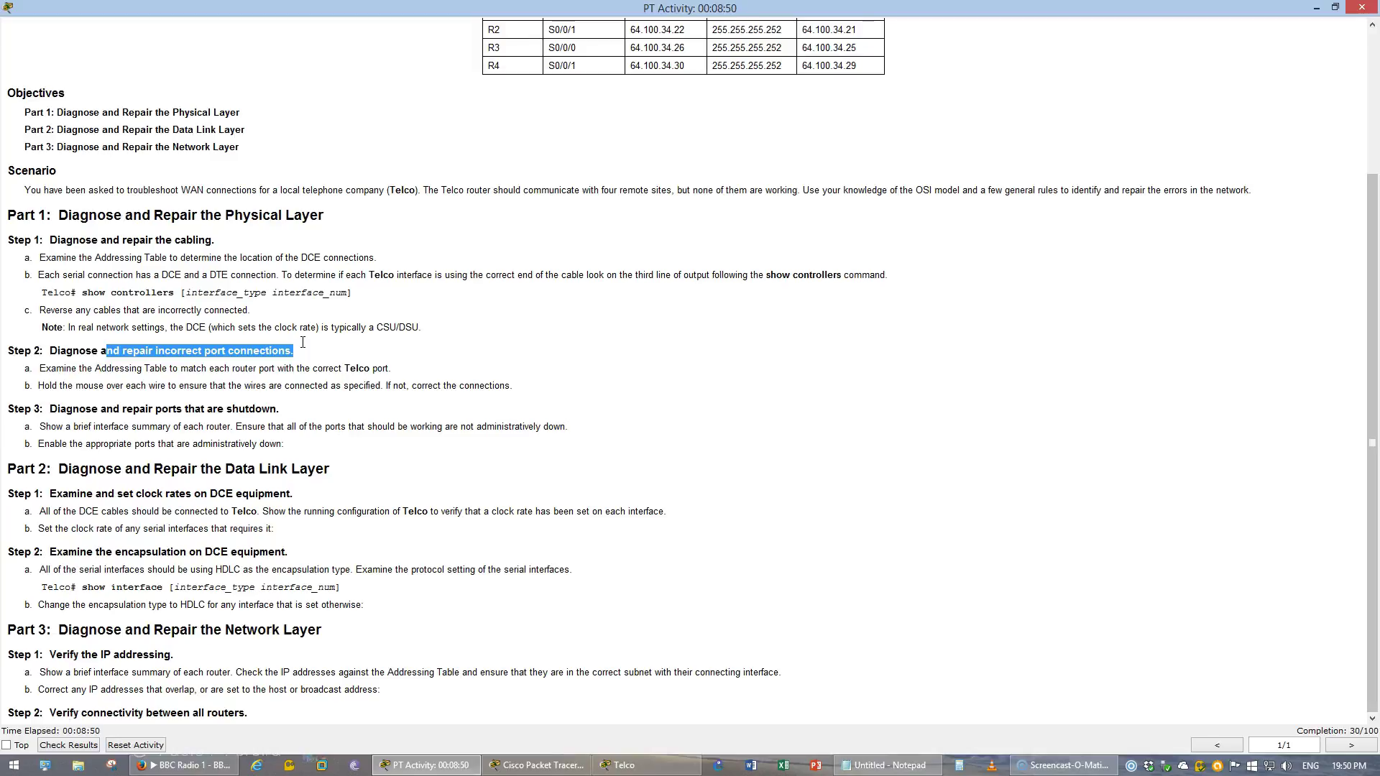
{"action": "left_click", "coordinate": [425, 407]}
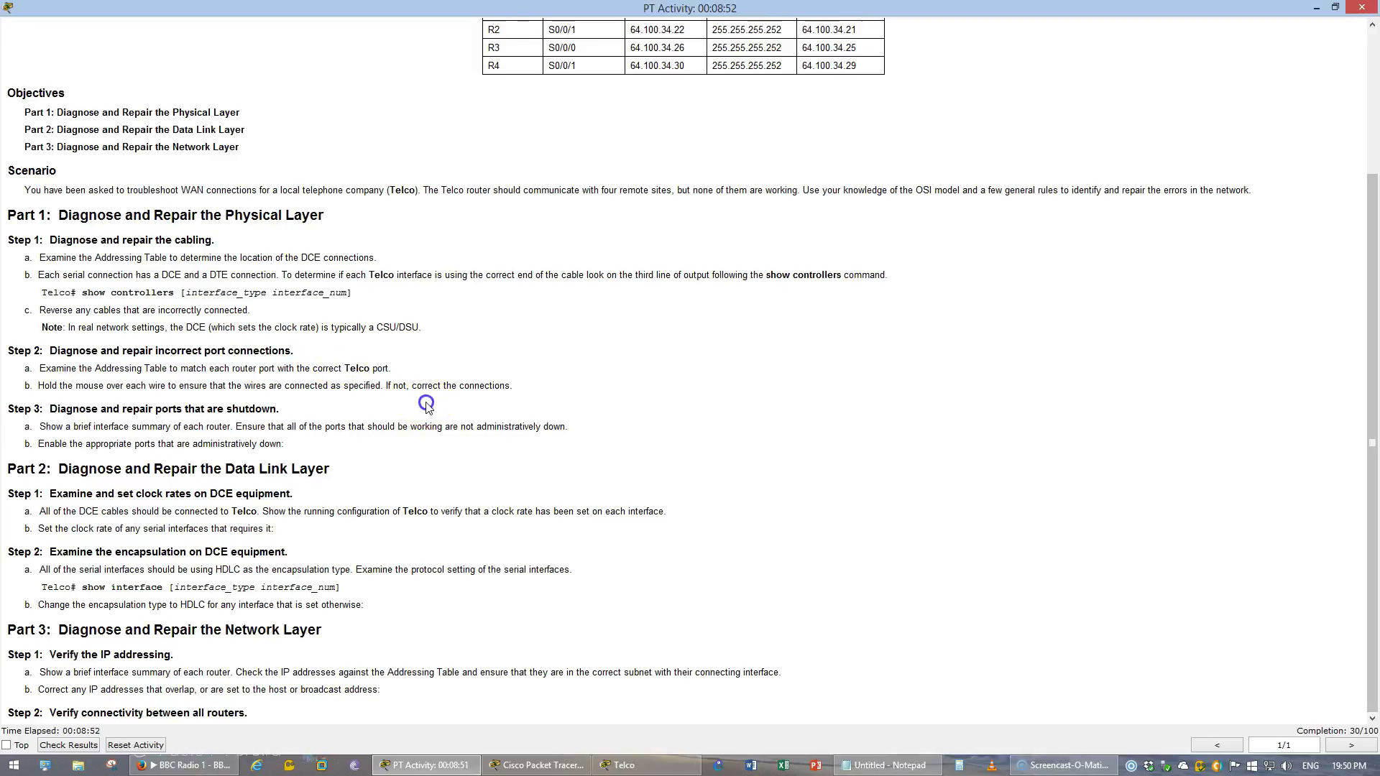
{"action": "scroll", "coordinate": [409, 444], "scroll_direction": "up", "scroll_amount": 3}
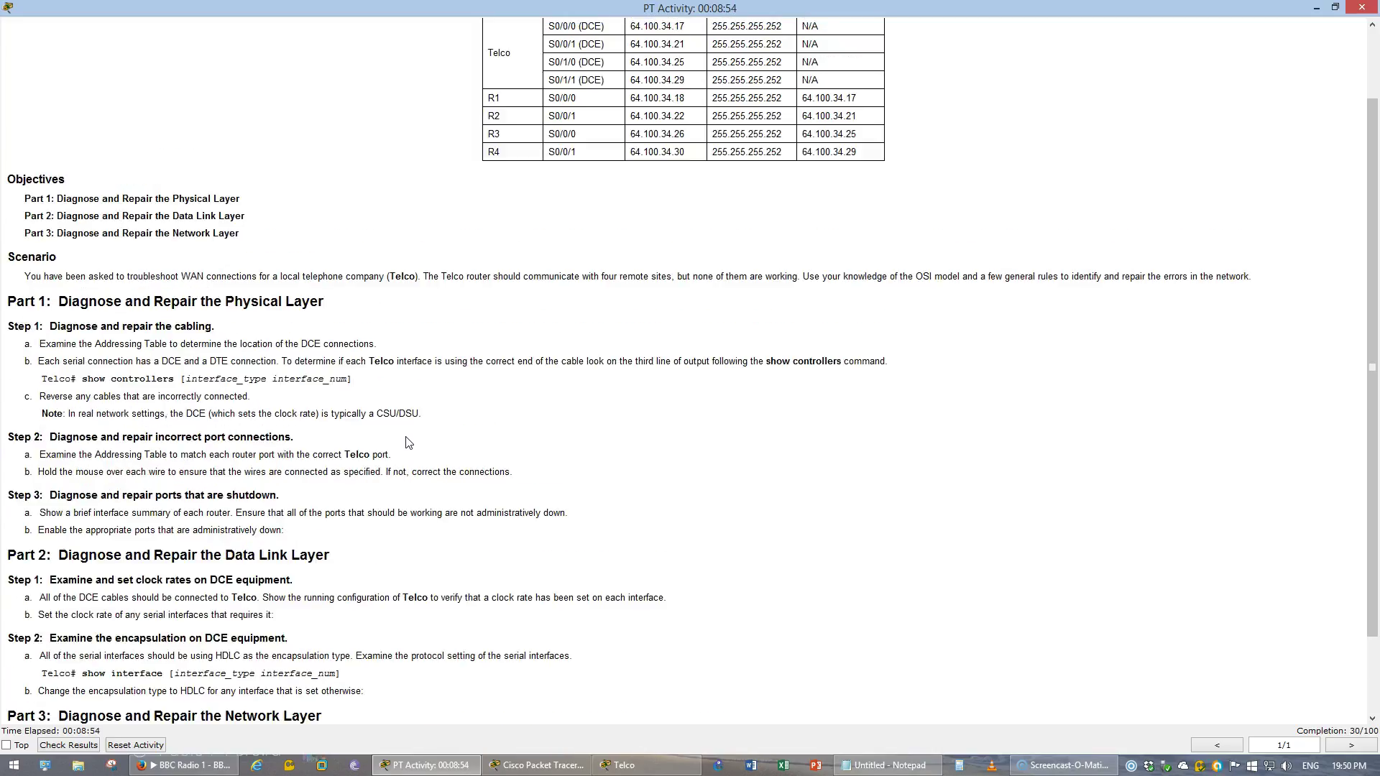
{"action": "left_click_drag", "start_coordinate": [576, 152], "coordinate": [545, 95]}
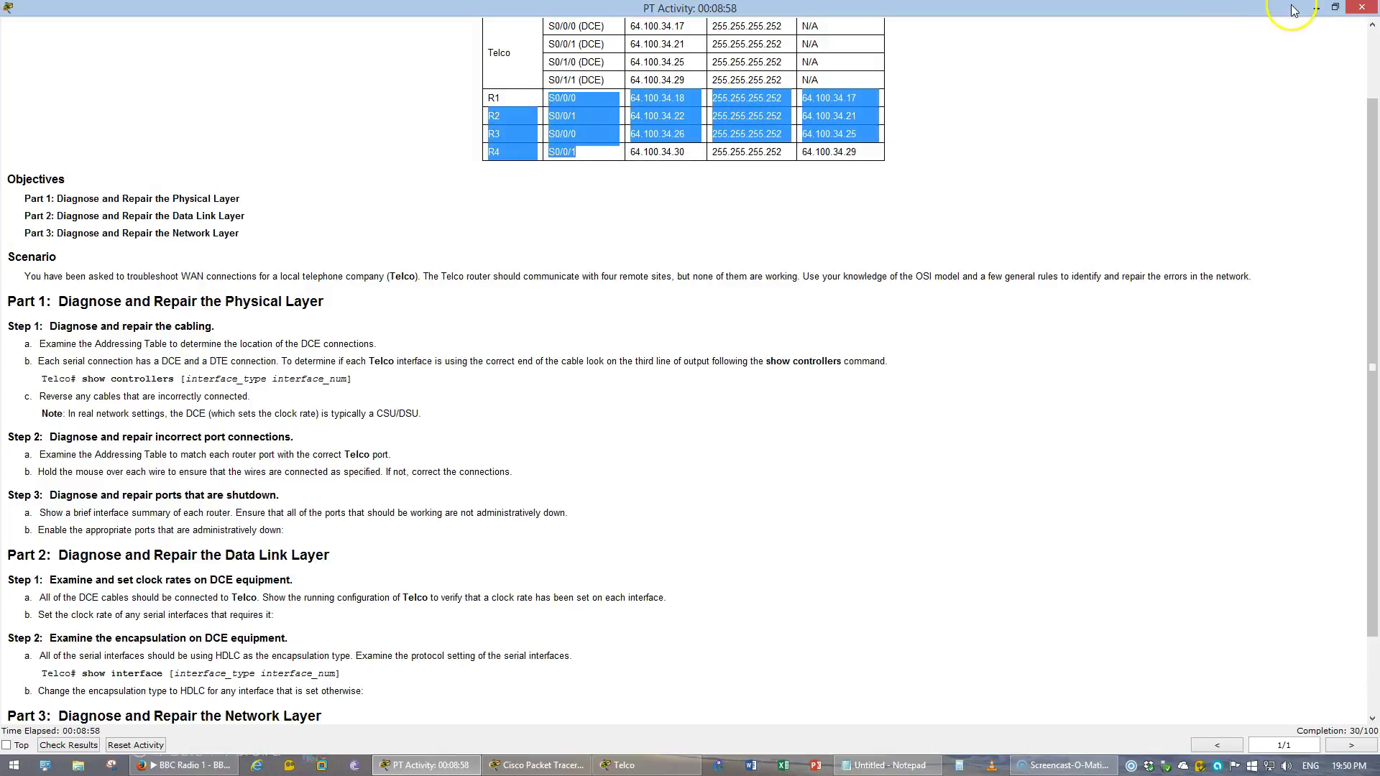
Arrange the topology window and the activity instructions side by side, enlarging the instructions to fill their half of the screen
{"action": "left_click_drag", "start_coordinate": [1273, 7], "coordinate": [0, 239]}
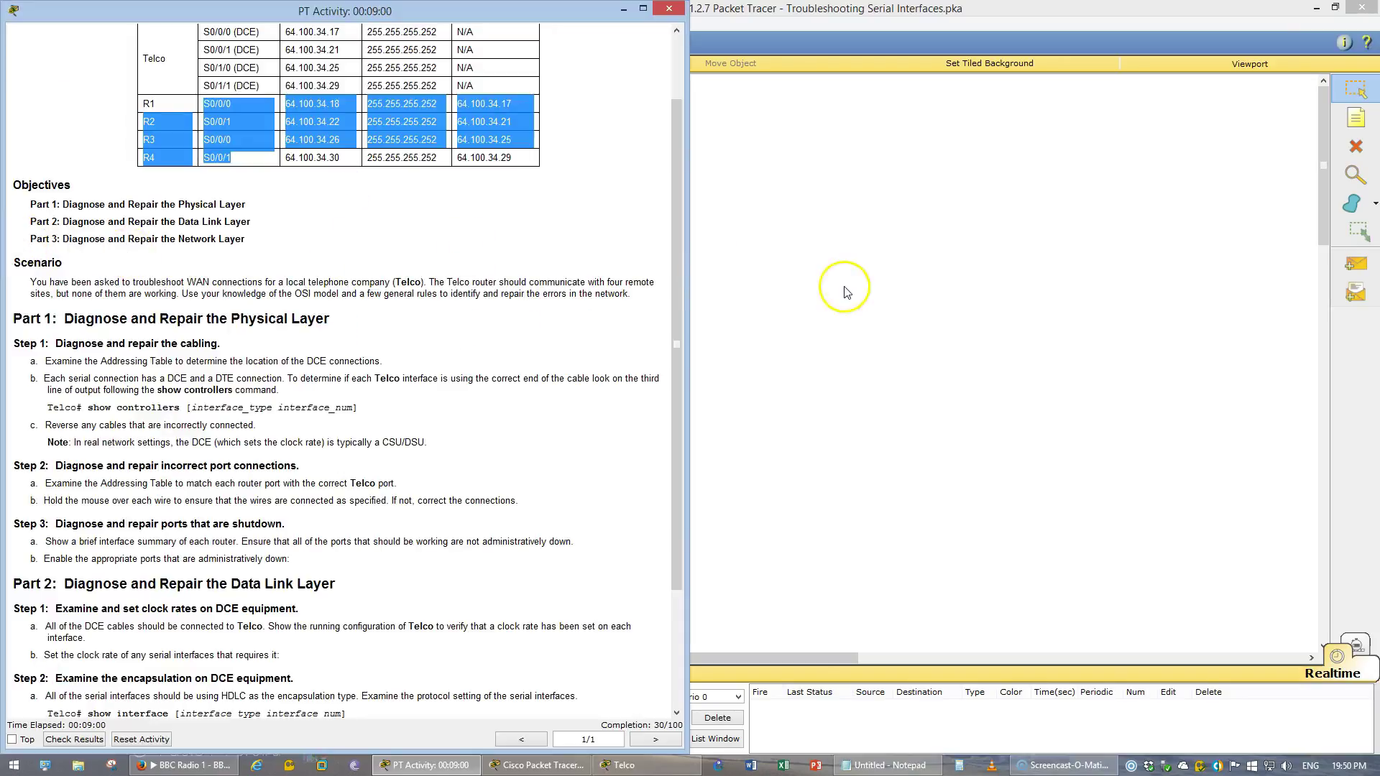
{"action": "left_click", "coordinate": [849, 288]}
{"action": "key", "text": "super+Left"}
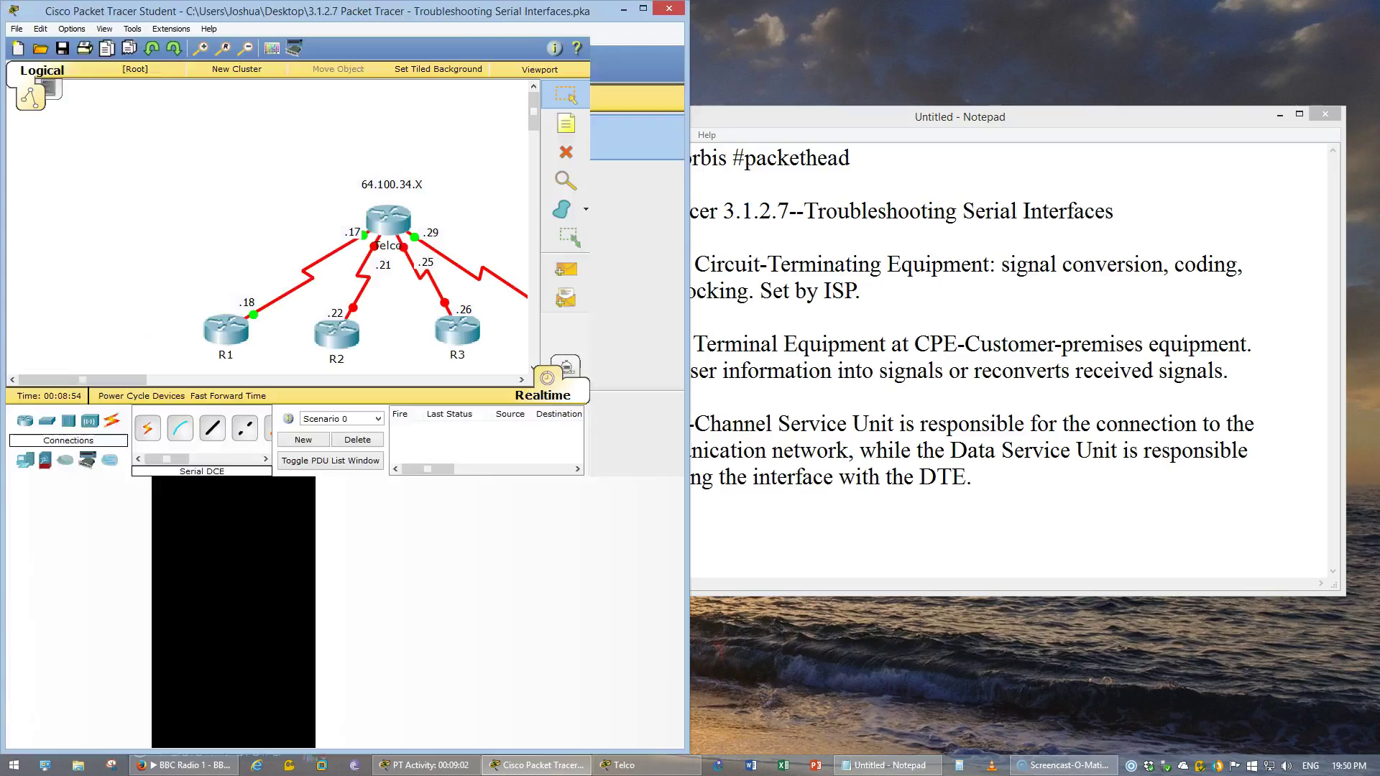
{"action": "left_click_drag", "start_coordinate": [439, 7], "coordinate": [1117, 26]}
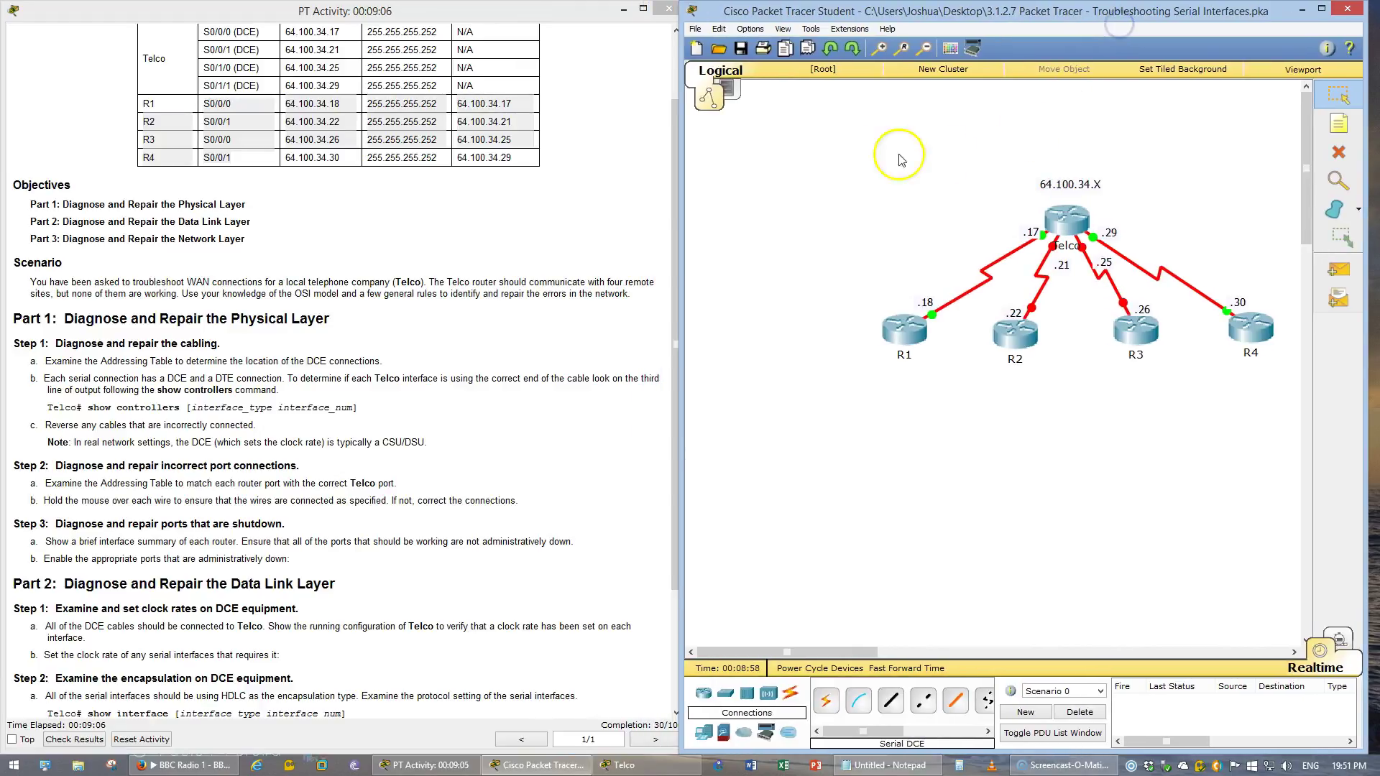
{"action": "left_click_drag", "start_coordinate": [584, 11], "coordinate": [834, 130]}
{"action": "left_click_drag", "start_coordinate": [848, 16], "coordinate": [2, 43]}
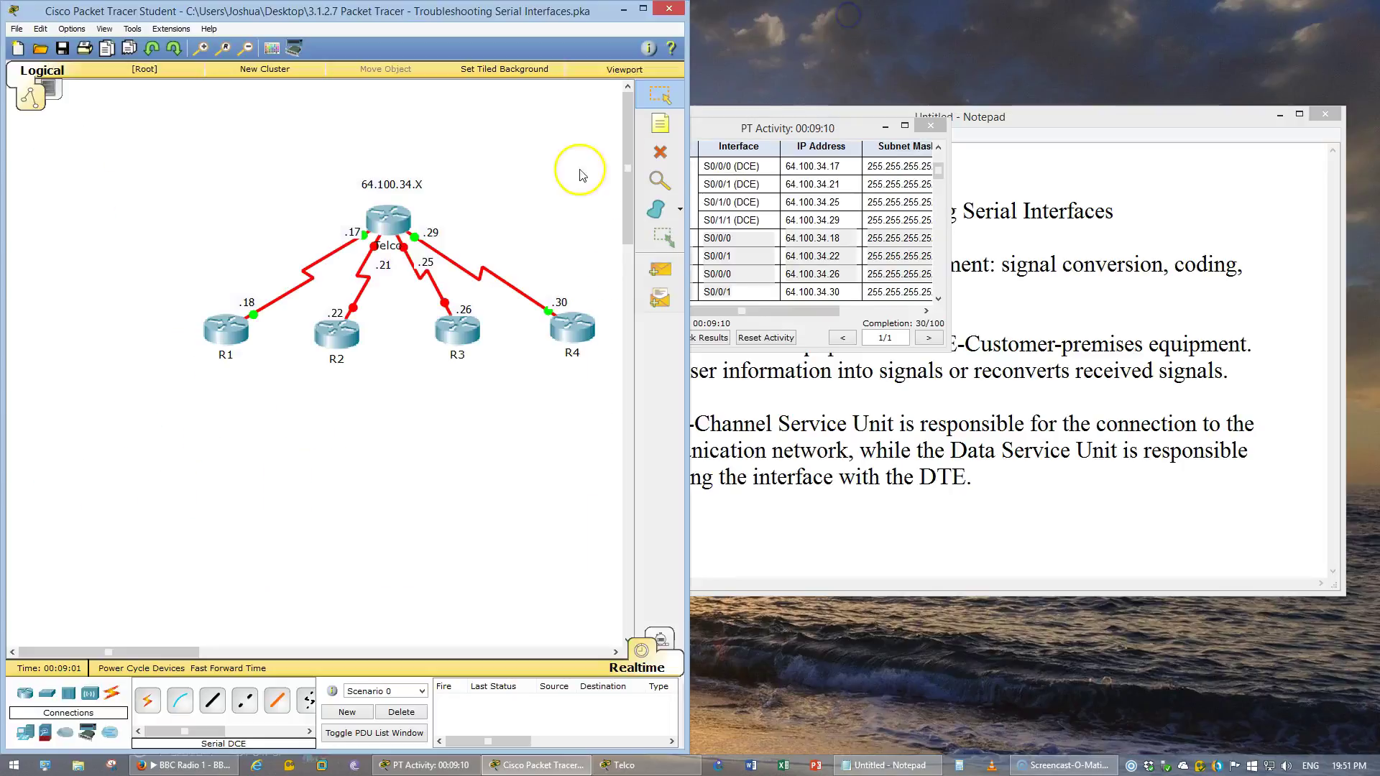
{"action": "left_click_drag", "start_coordinate": [744, 133], "coordinate": [816, 20]}
{"action": "left_click_drag", "start_coordinate": [1020, 237], "coordinate": [1355, 745]}
{"action": "left_click", "coordinate": [1187, 570]}
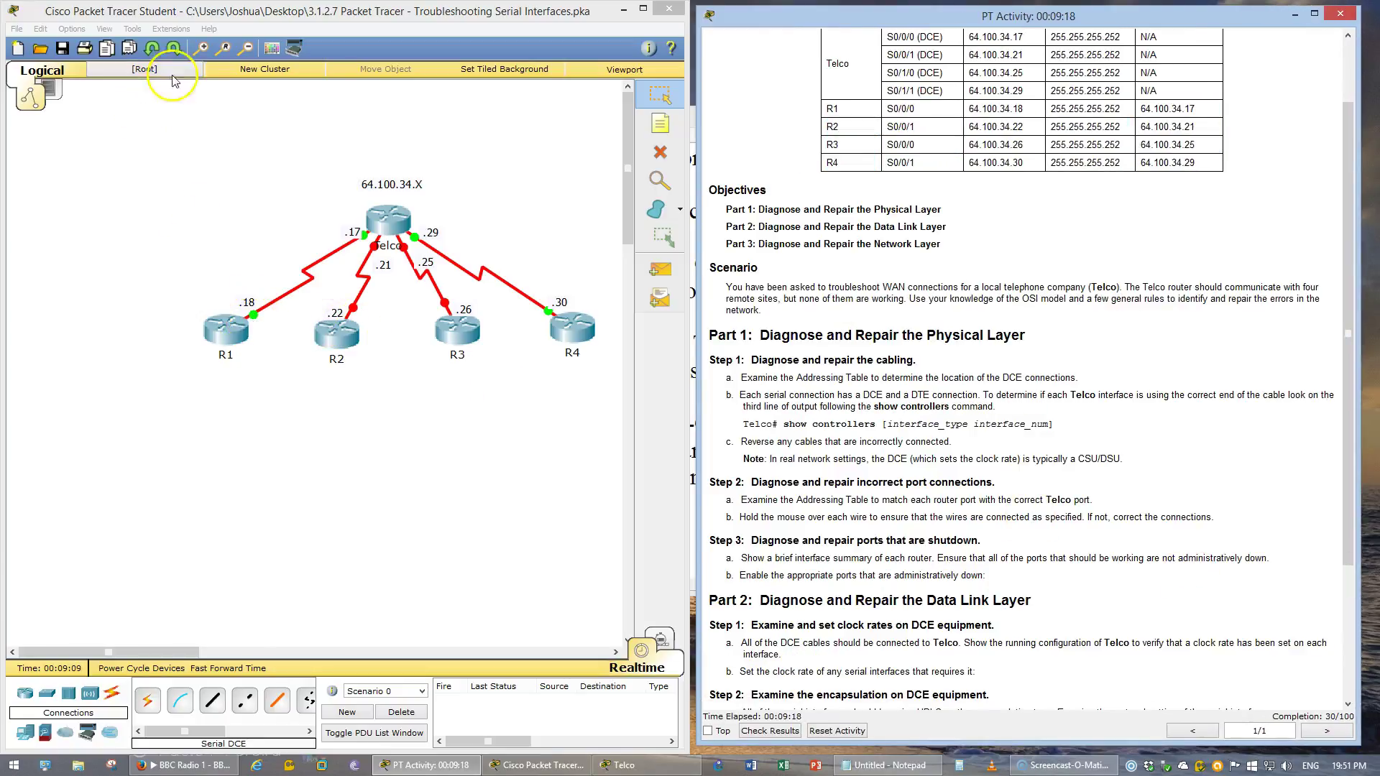
Compare the port labels on the Telco–R1 and Telco–R2 links with the interfaces in the Addressing Table
{"action": "left_click", "coordinate": [227, 48]}
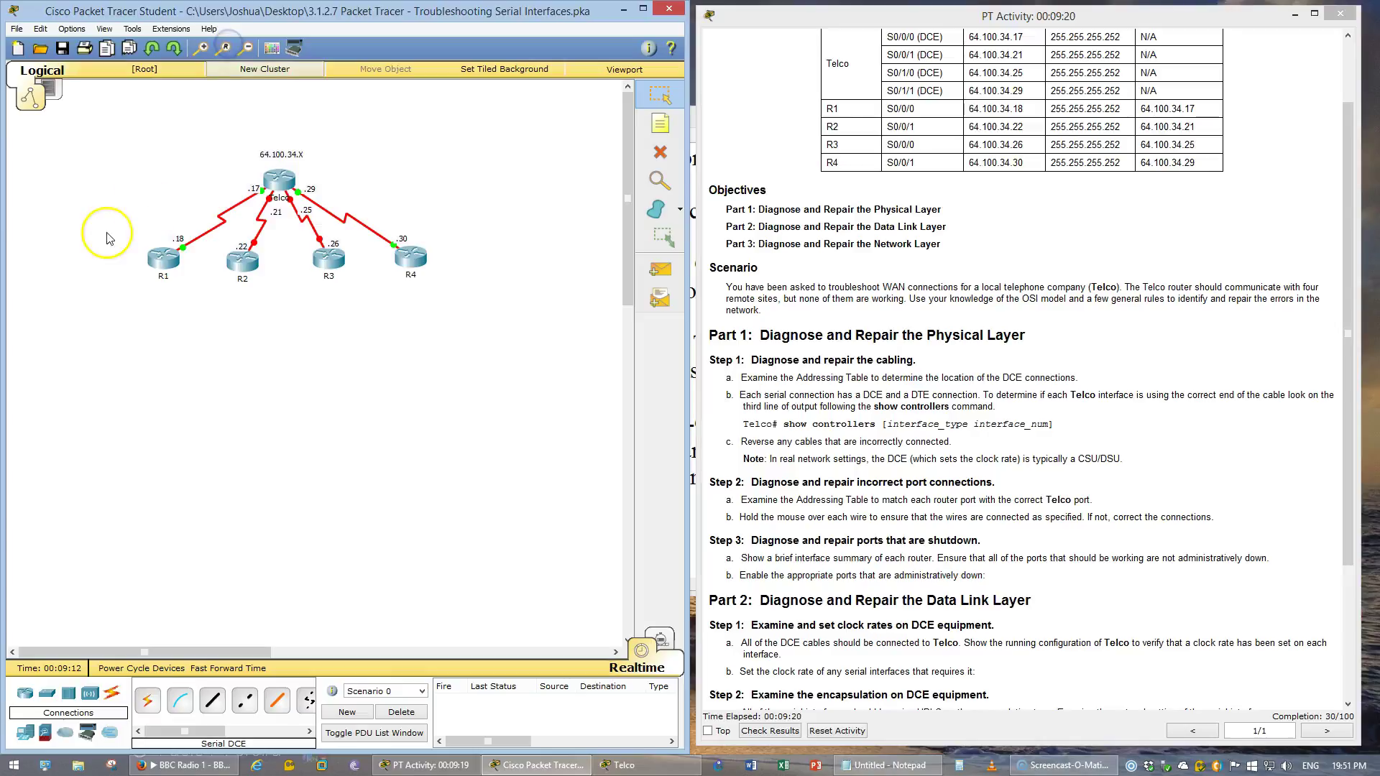
{"action": "mouse_move", "coordinate": [183, 249]}
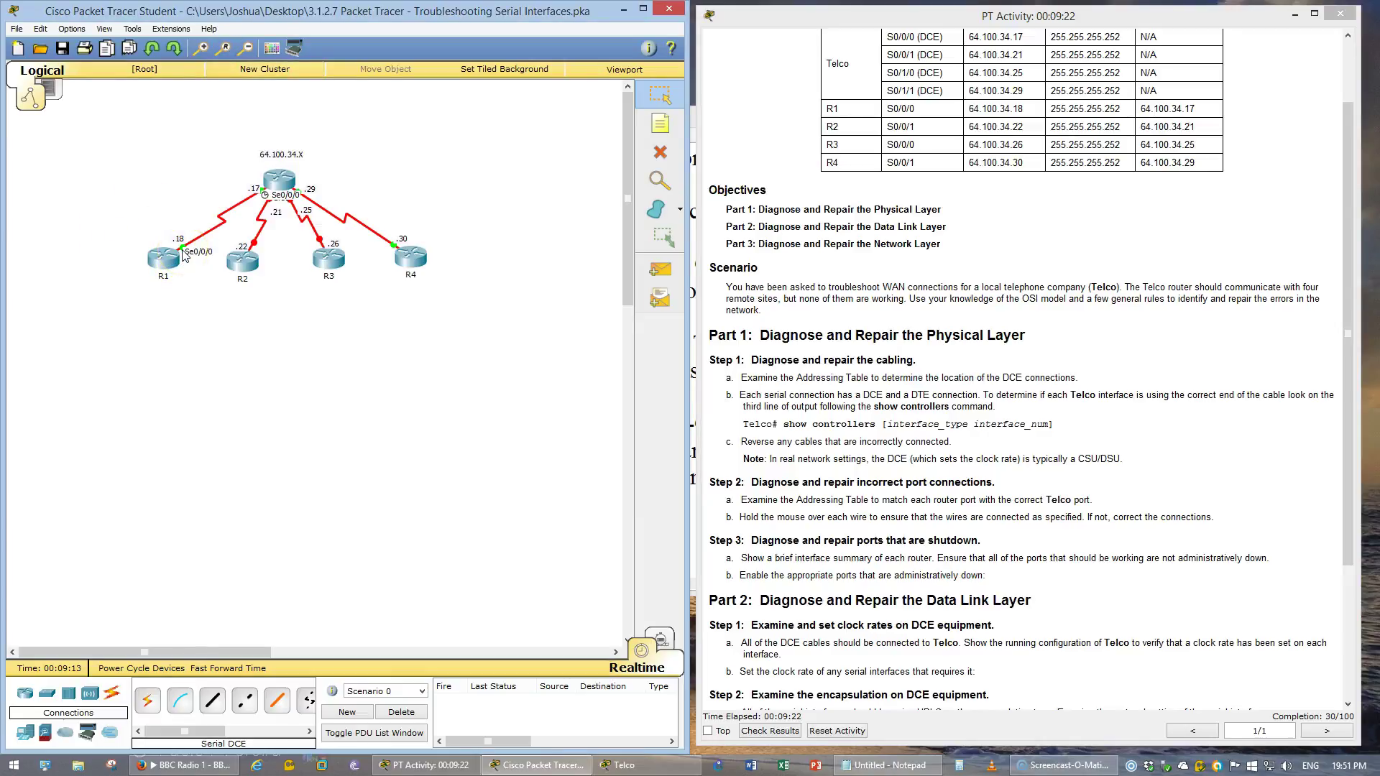
{"action": "left_click_drag", "start_coordinate": [907, 91], "coordinate": [883, 106]}
{"action": "left_click", "coordinate": [273, 340]}
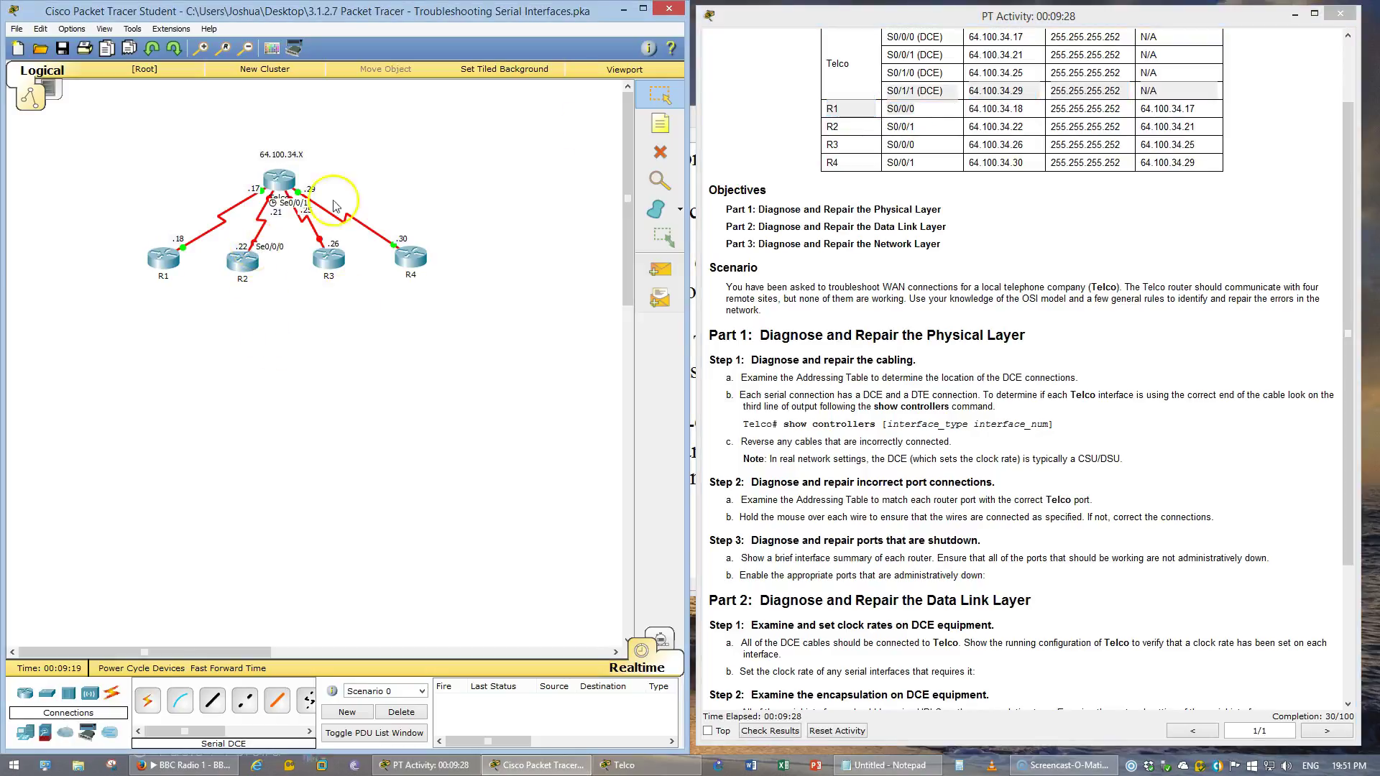
{"action": "left_click", "coordinate": [827, 104]}
{"action": "left_click_drag", "start_coordinate": [918, 129], "coordinate": [897, 129]}
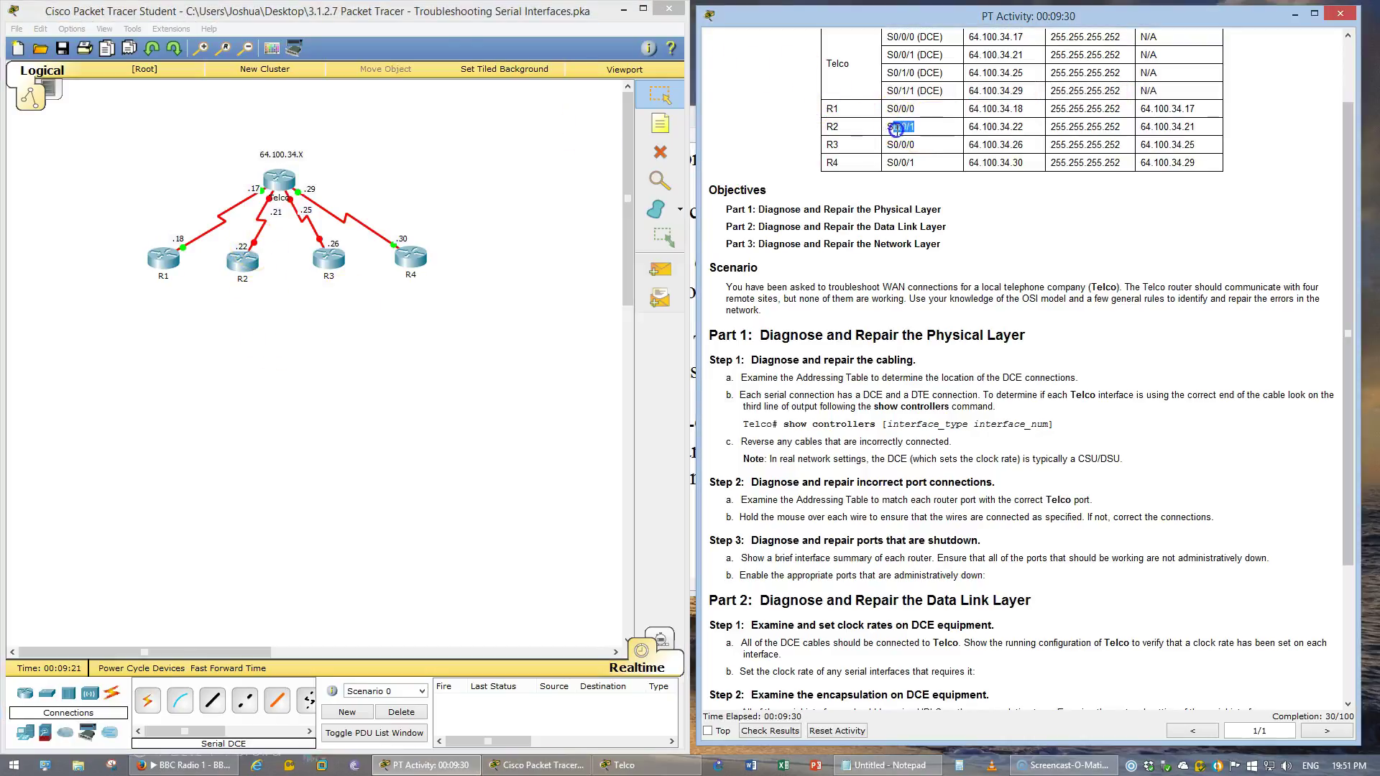
Move the R2 end of the Telco–R2 serial cable to R2's Serial0/0/1 port, and check the Telco–R3 link's ports against the Addressing Table
{"action": "left_click", "coordinate": [250, 261]}
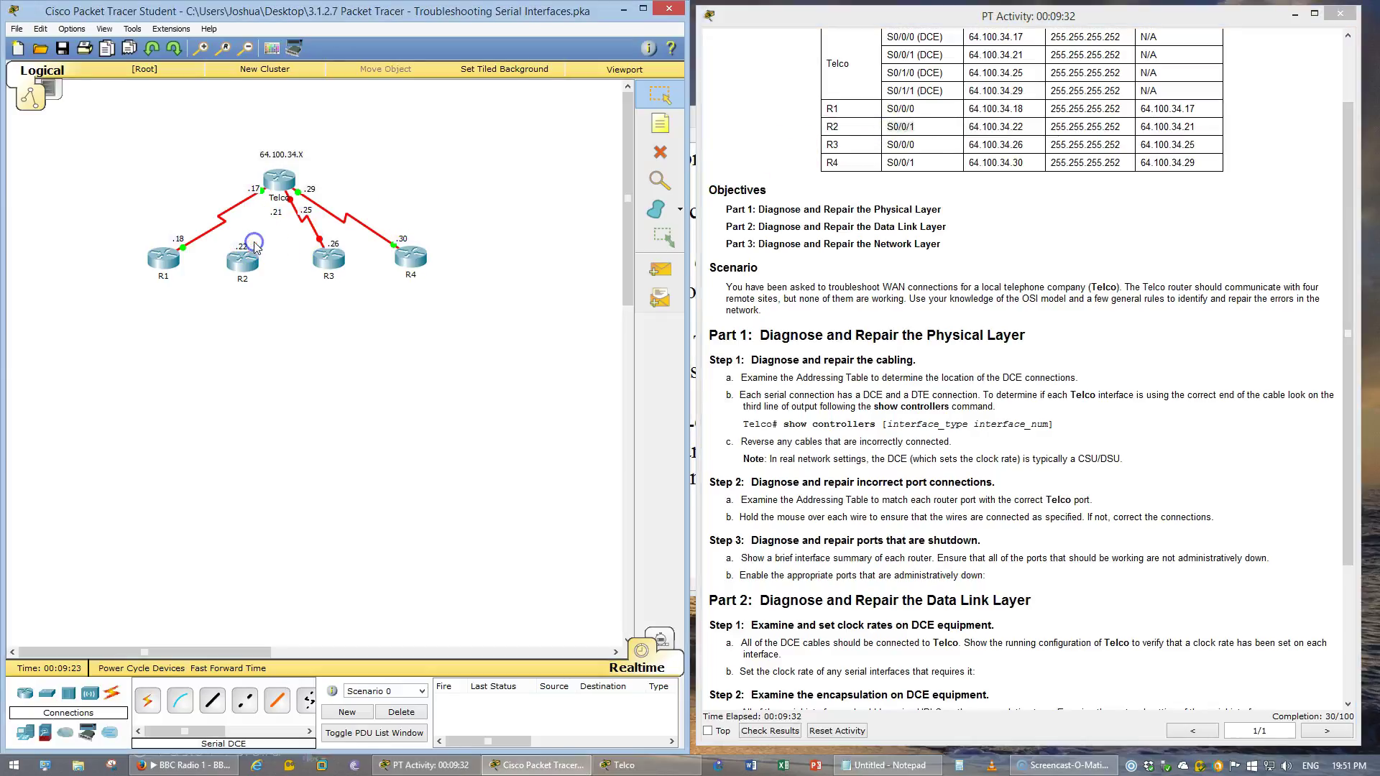
{"action": "left_click", "coordinate": [248, 260]}
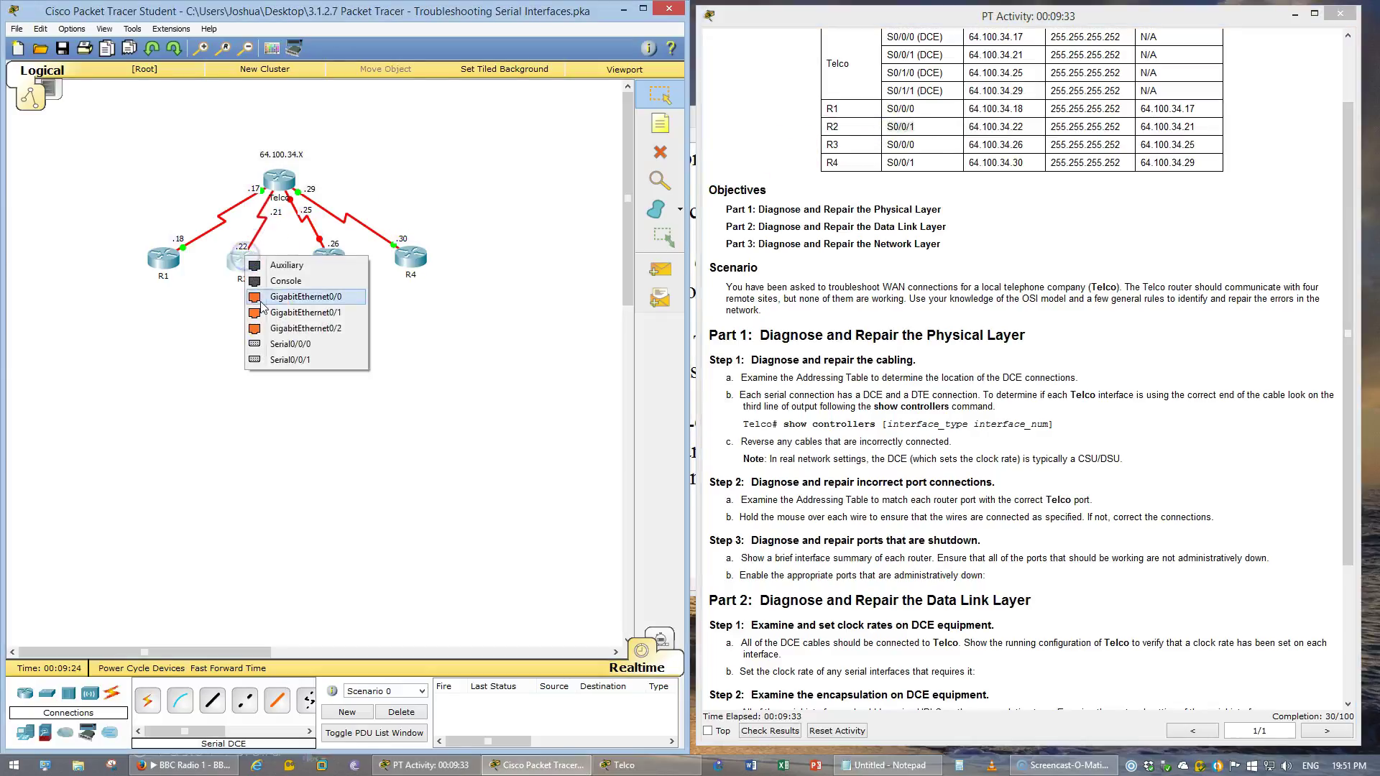
{"action": "left_click", "coordinate": [275, 355]}
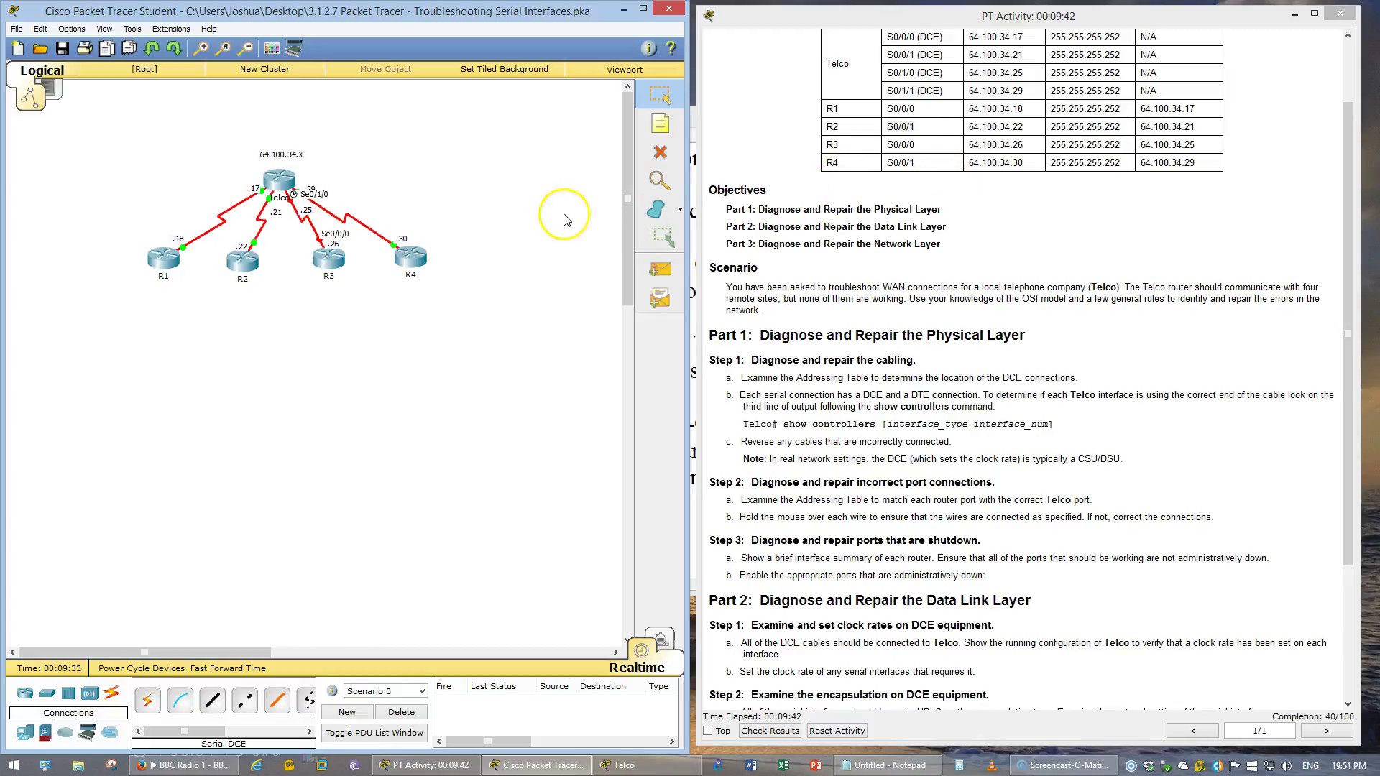
{"action": "left_click", "coordinate": [967, 232]}
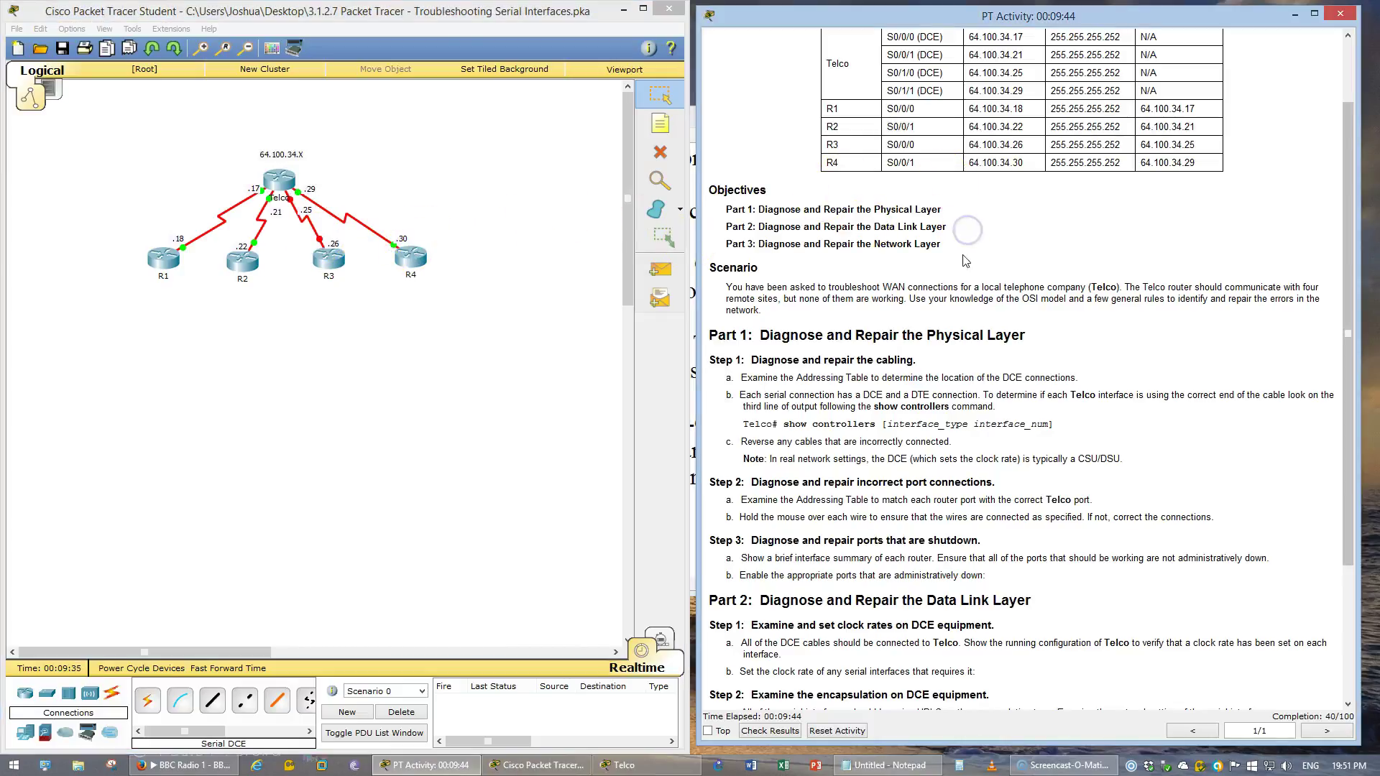
Read the Part 1 Step 3 instructions on diagnosing and repairing ports that are shut down
{"action": "scroll", "coordinate": [1049, 377], "scroll_direction": "down", "scroll_amount": 3}
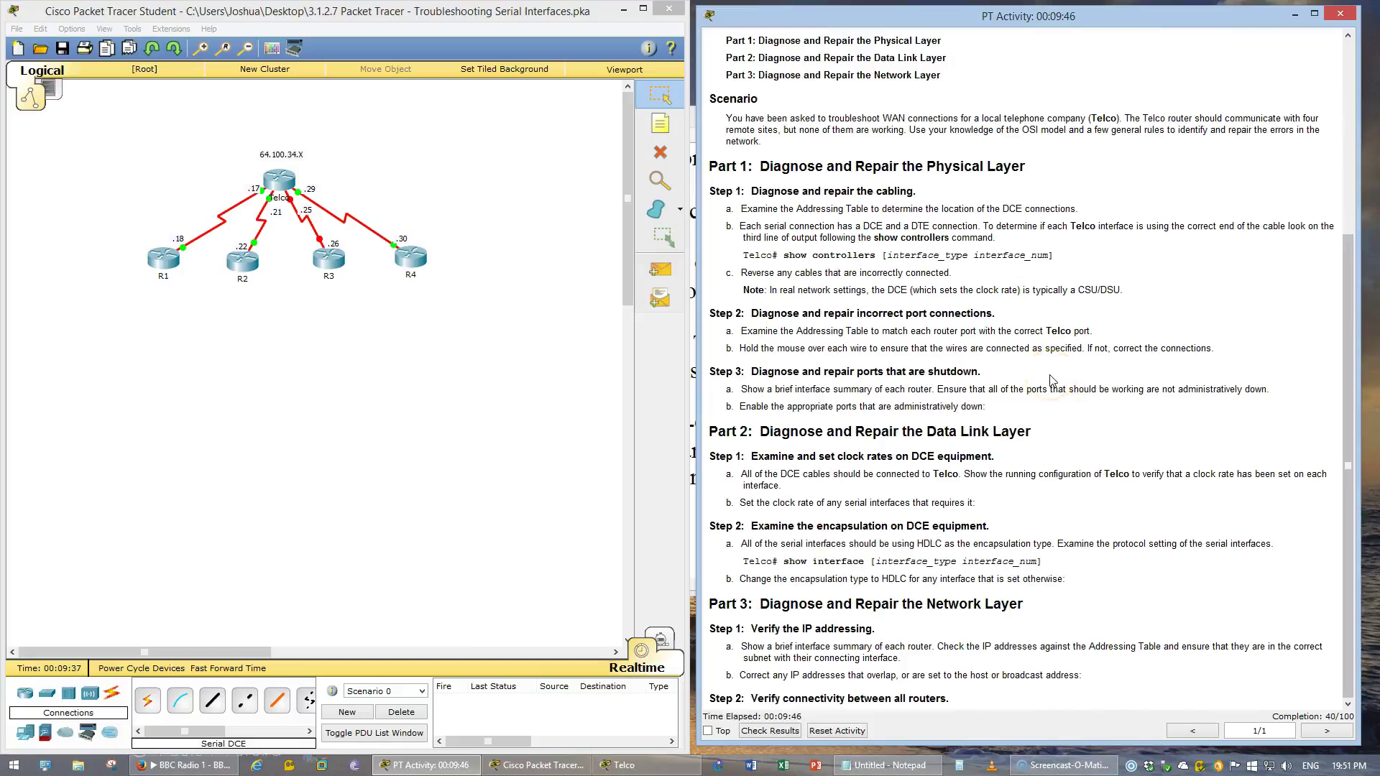
{"action": "left_click", "coordinate": [819, 375]}
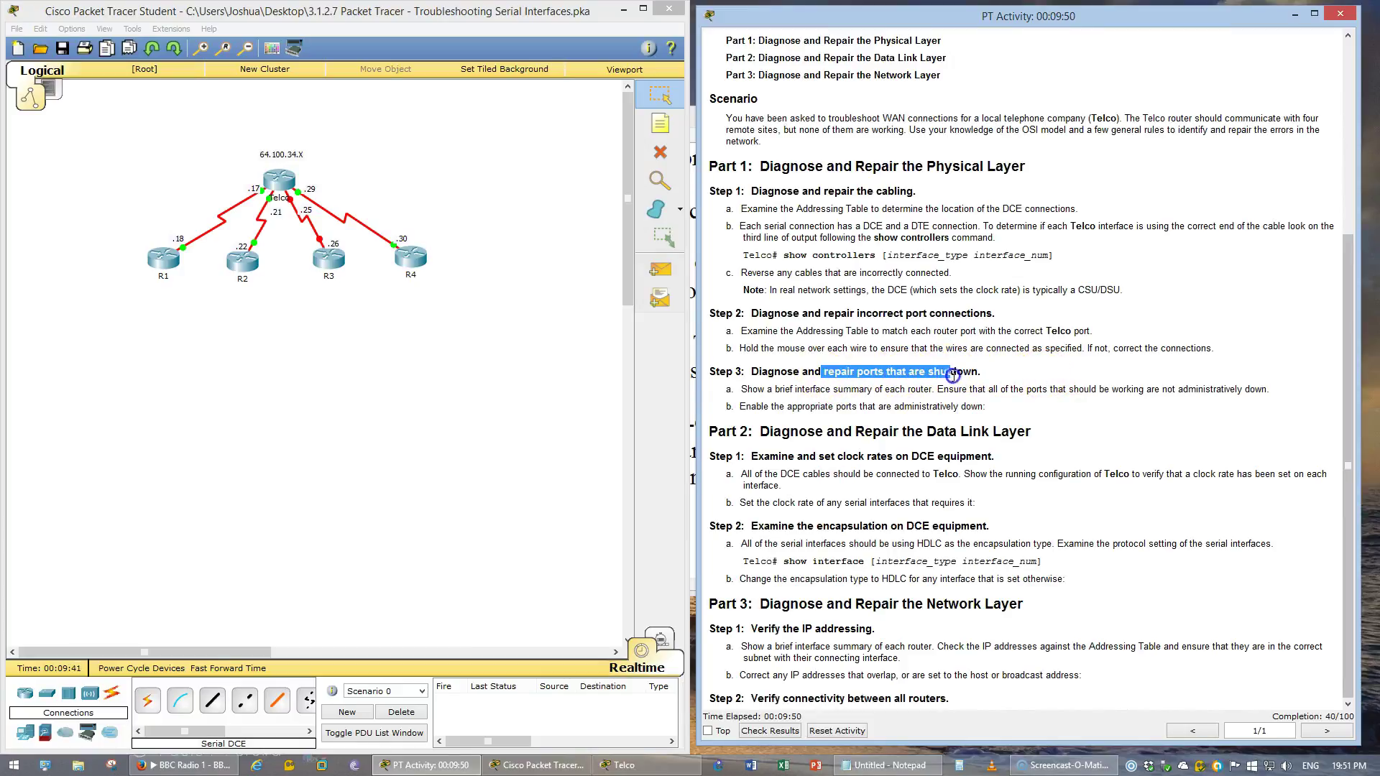
{"action": "left_click_drag", "start_coordinate": [983, 376], "coordinate": [984, 375]}
Enlarge the topology window to full screen and zoom in on the network, keeping Telco and R1 to R4 in view
{"action": "left_click", "coordinate": [671, 12]}
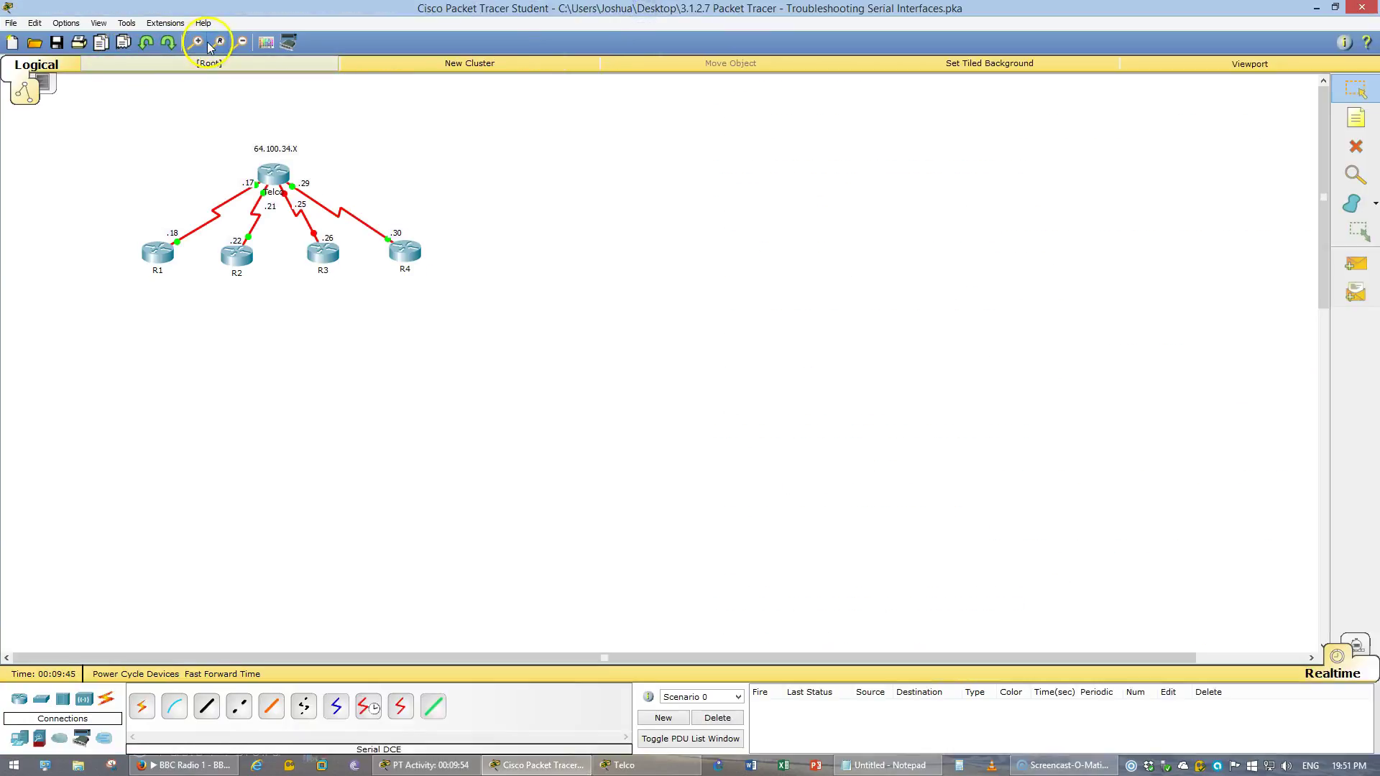
{"action": "left_click", "coordinate": [200, 43]}
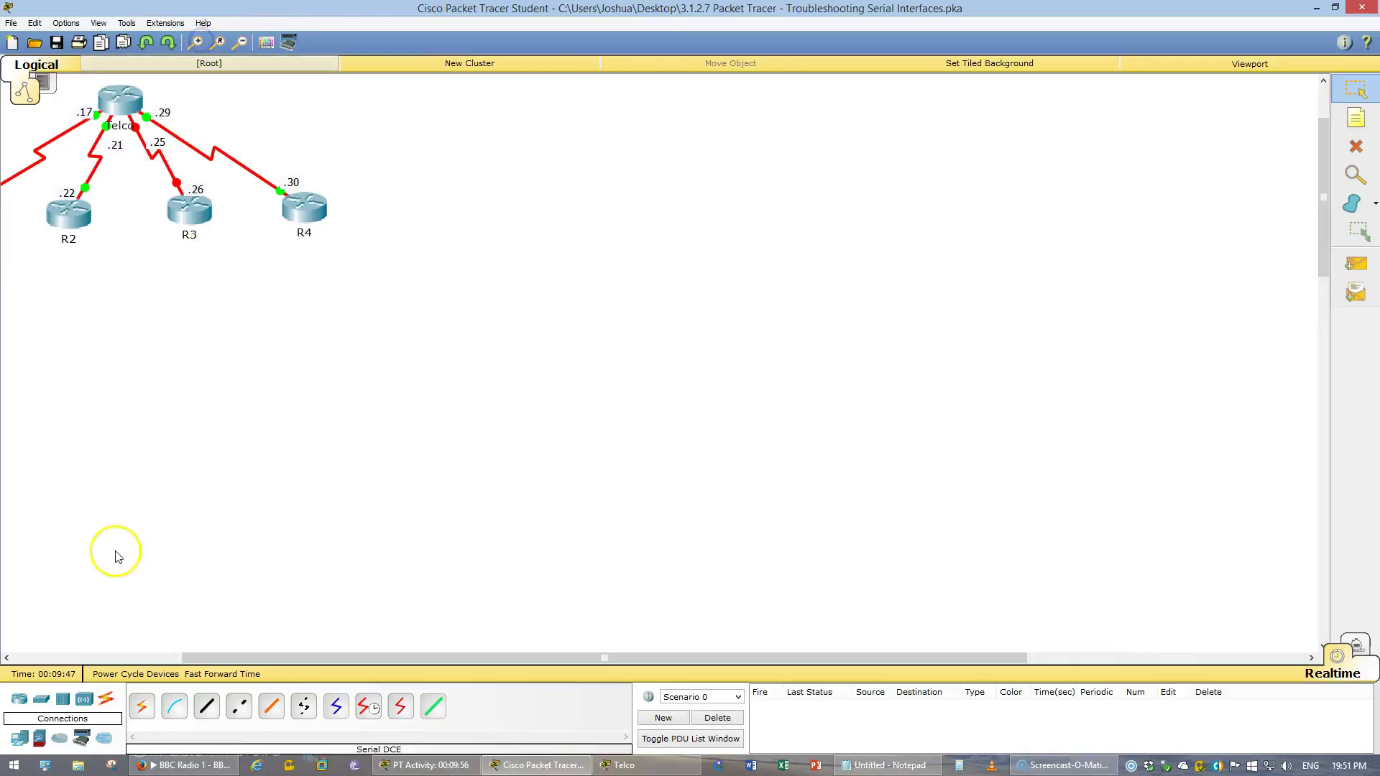
{"action": "left_click", "coordinate": [142, 656]}
{"action": "scroll", "coordinate": [133, 547], "scroll_direction": "up", "scroll_amount": 3}
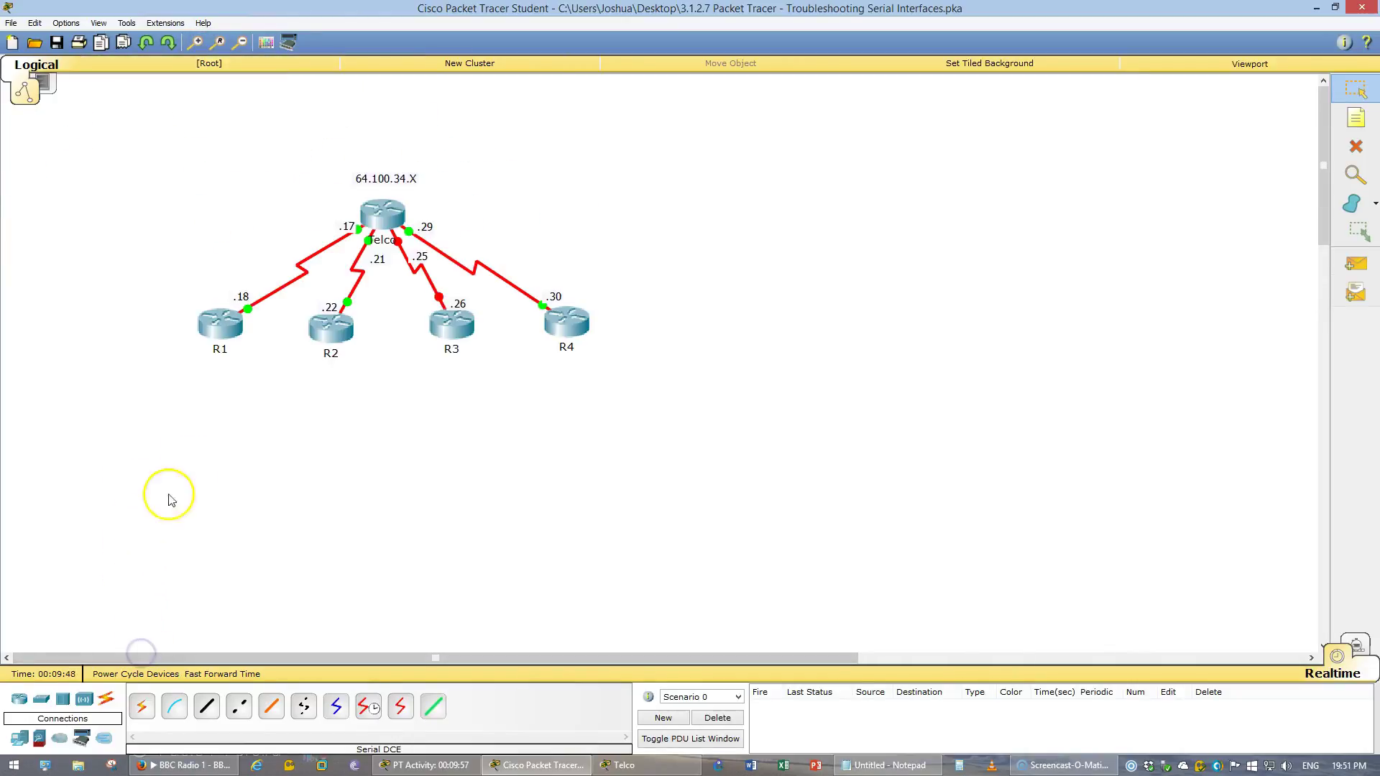
Run show ip int brief in R1's privileged mode, widen its console, and check the status of Serial0/0/0
{"action": "left_click", "coordinate": [221, 343]}
{"action": "left_click", "coordinate": [581, 226]}
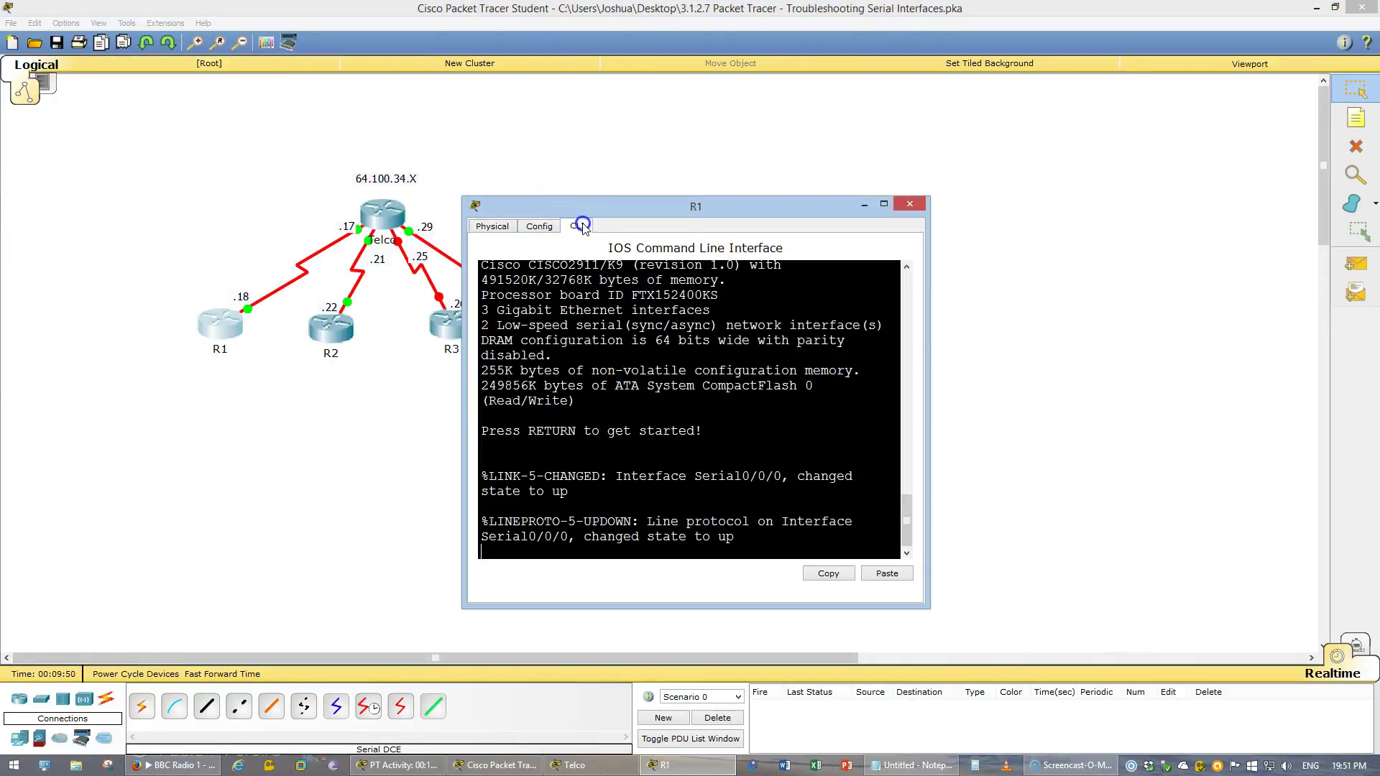
{"action": "key", "text": "Return"}
{"action": "type", "text": "en"}
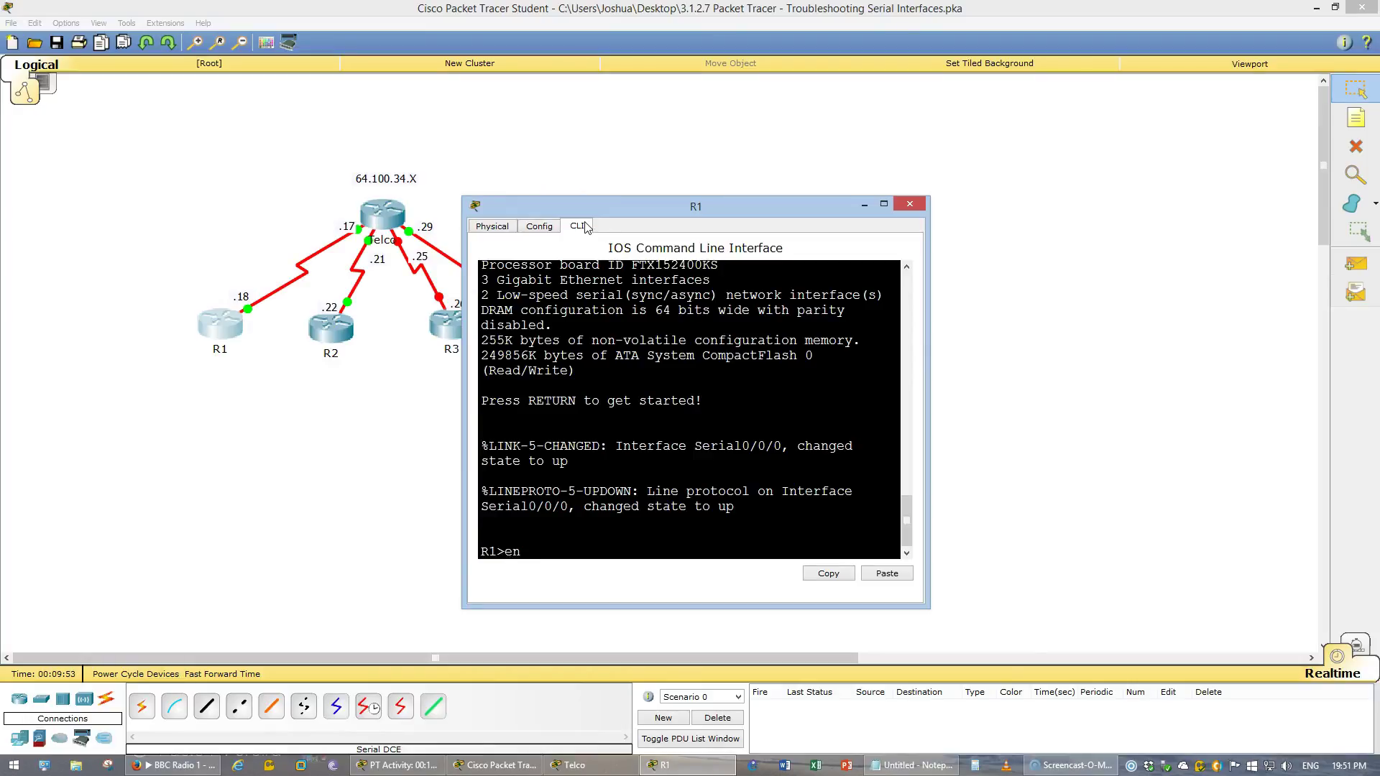
{"action": "key", "text": "Return"}
{"action": "type", "text": "show ip int b"}
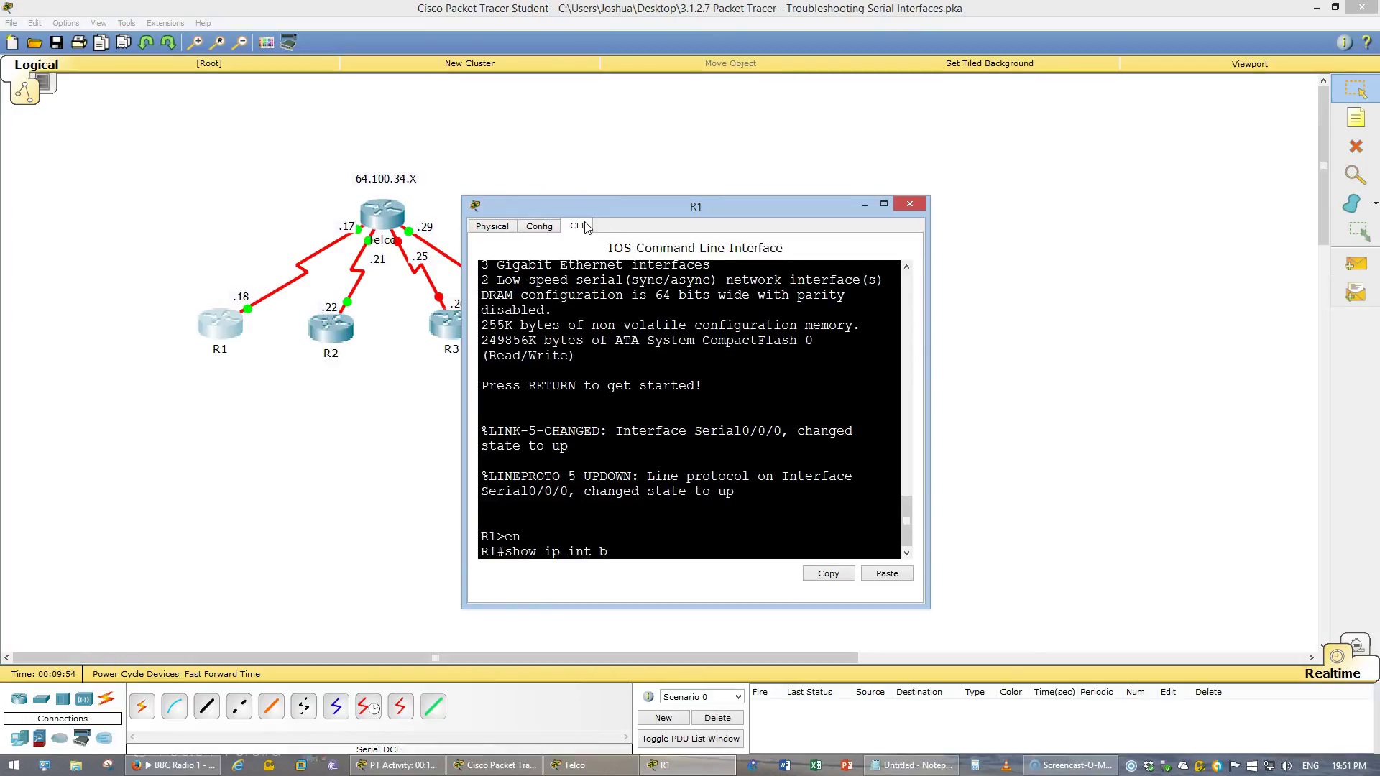
{"action": "type", "text": "ri"}
{"action": "key", "text": "Return"}
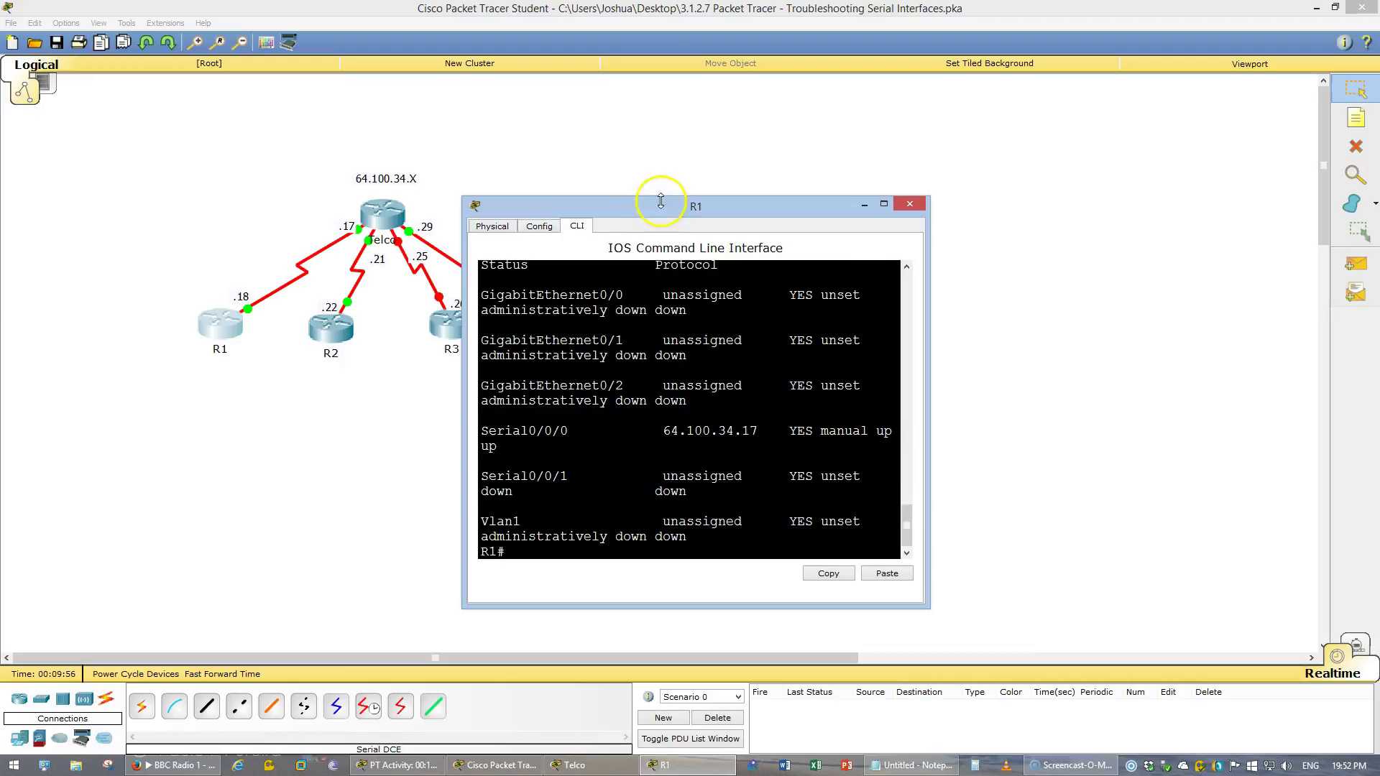
{"action": "left_click_drag", "start_coordinate": [930, 319], "coordinate": [1210, 348]}
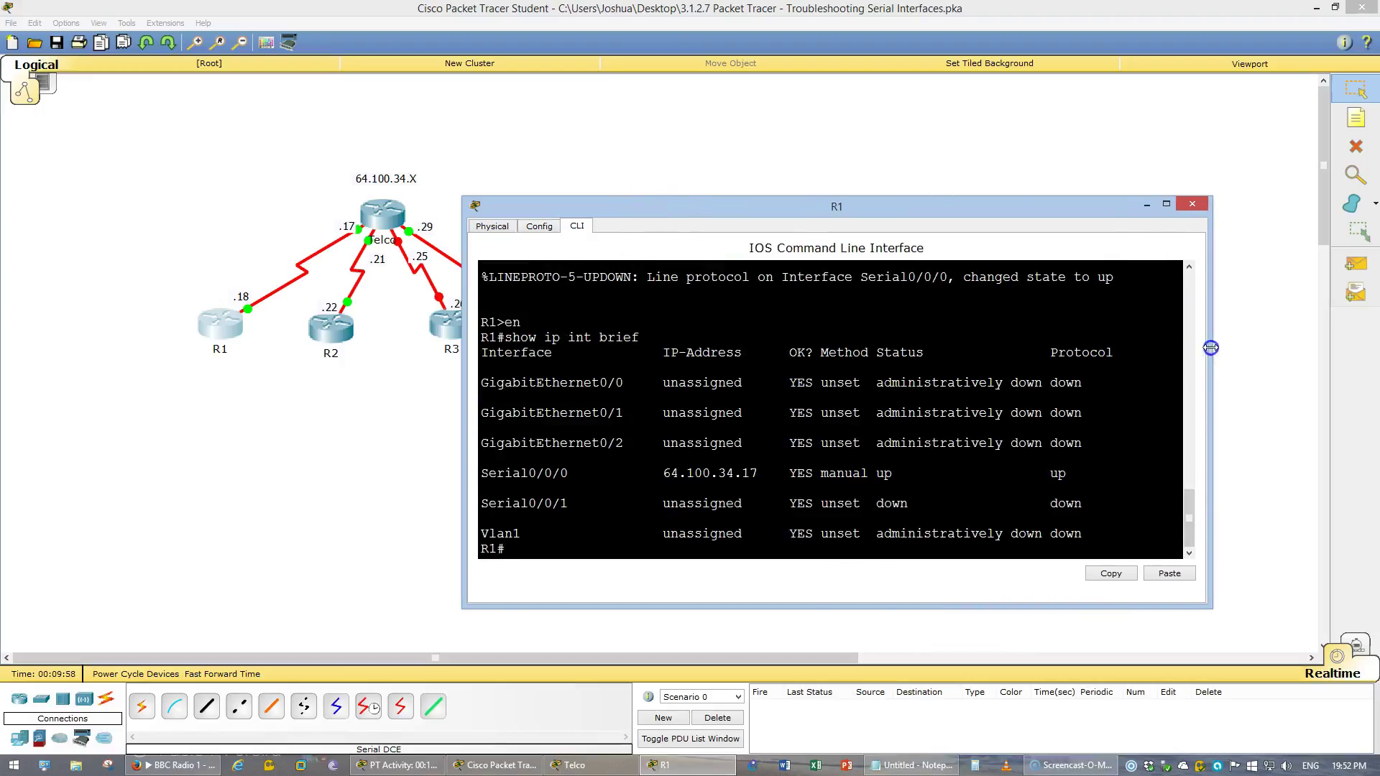
{"action": "left_click_drag", "start_coordinate": [1069, 474], "coordinate": [789, 474]}
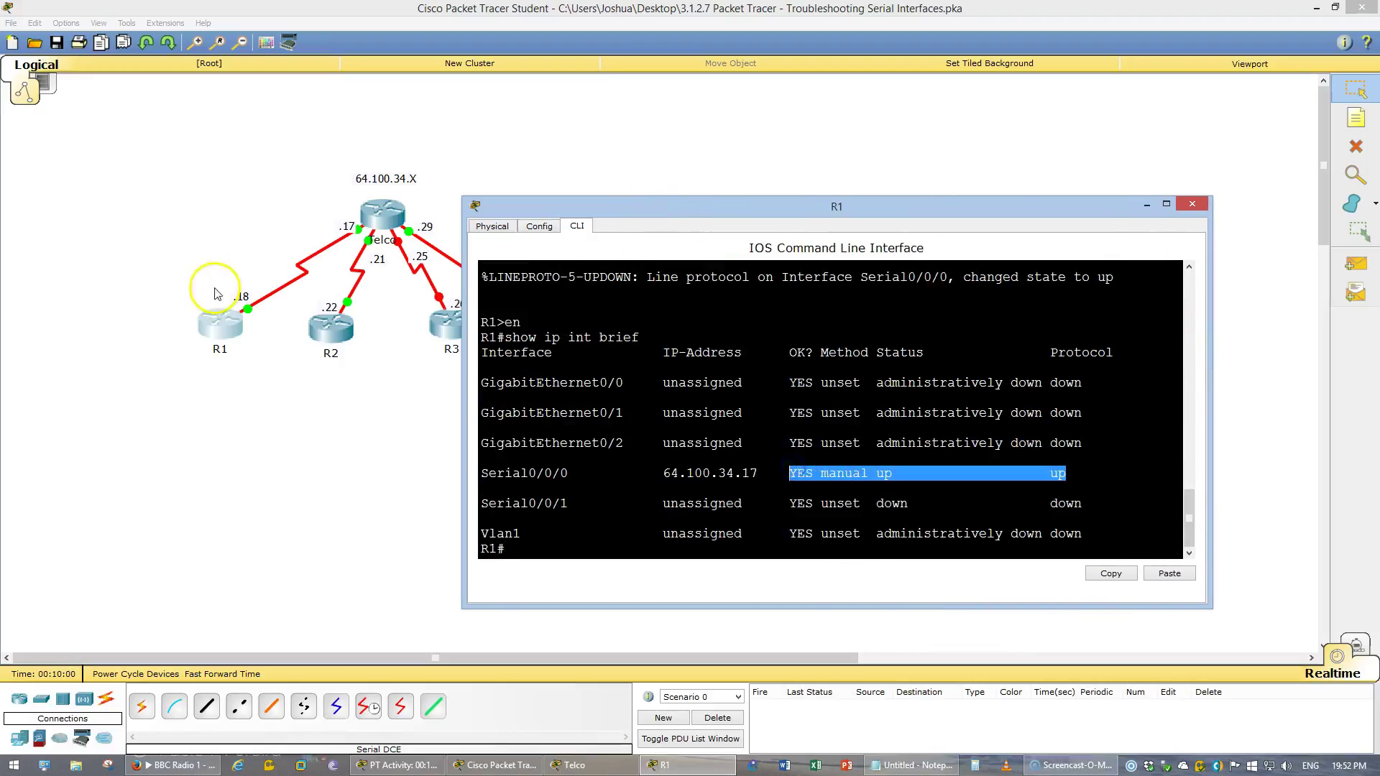
Run show ip int brief in R2's privileged mode, widen its console, and check the status of Serial0/0/1
{"action": "left_click", "coordinate": [319, 327]}
{"action": "left_click", "coordinate": [615, 225]}
{"action": "key", "text": "Return"}
{"action": "type", "text": "en"}
{"action": "key", "text": "Return"}
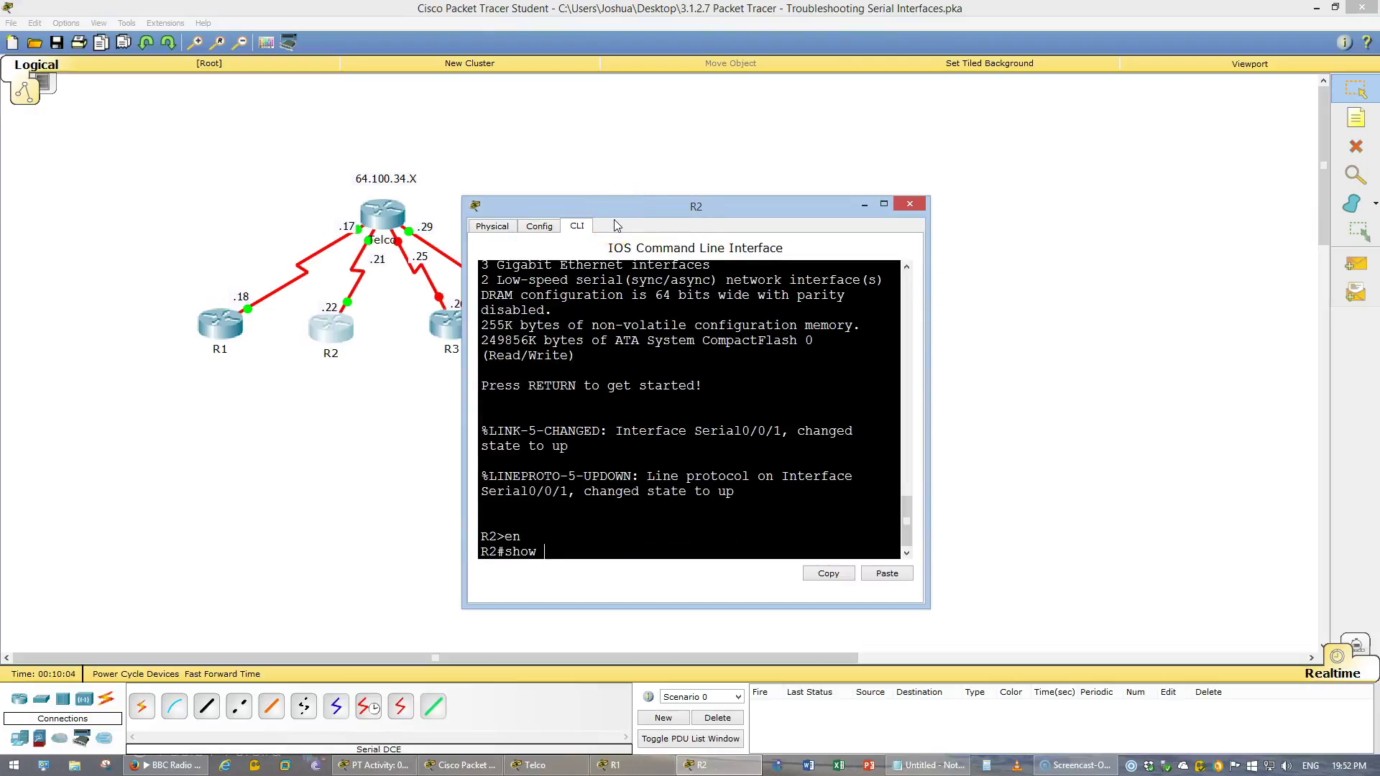
{"action": "type", "text": "show ip int br"}
{"action": "key", "text": "Return"}
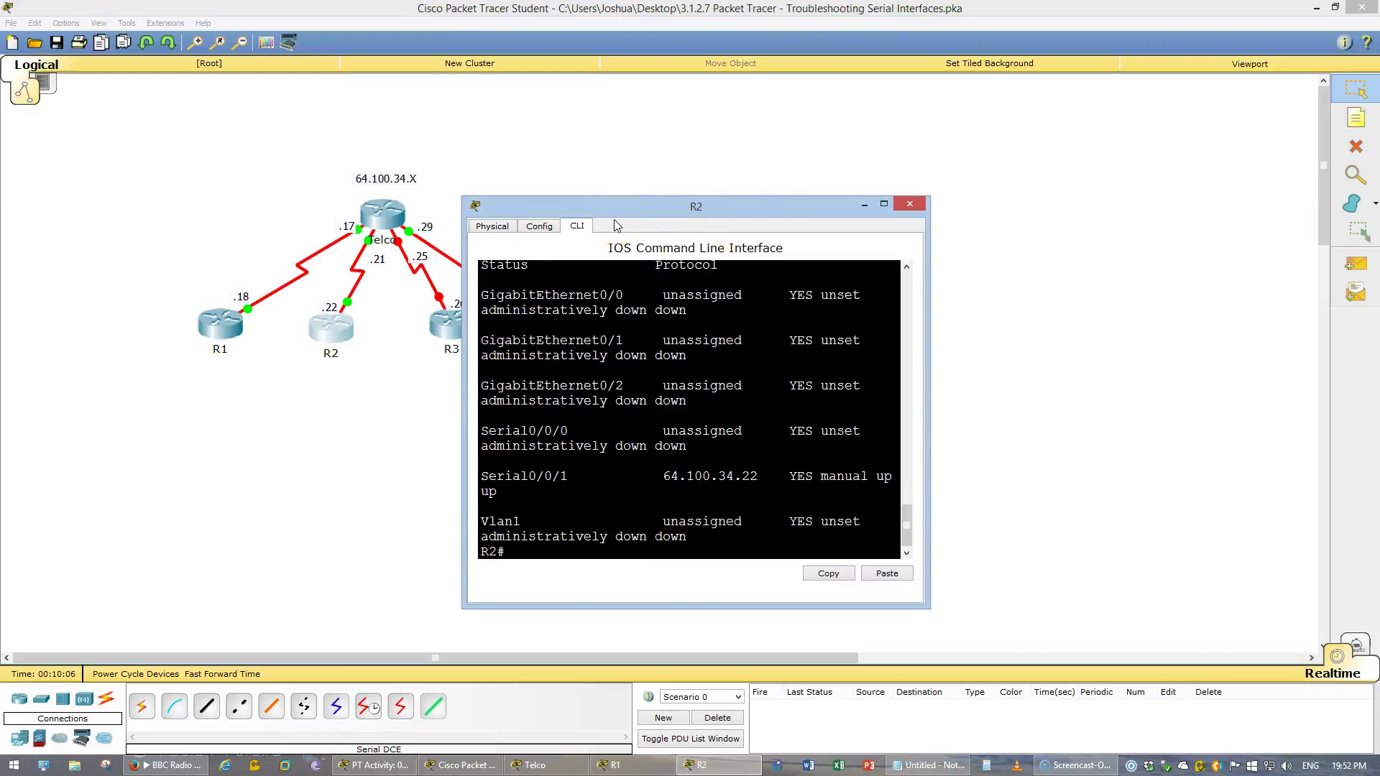
{"action": "left_click_drag", "start_coordinate": [930, 316], "coordinate": [1240, 360]}
{"action": "left_click_drag", "start_coordinate": [1059, 503], "coordinate": [807, 503]}
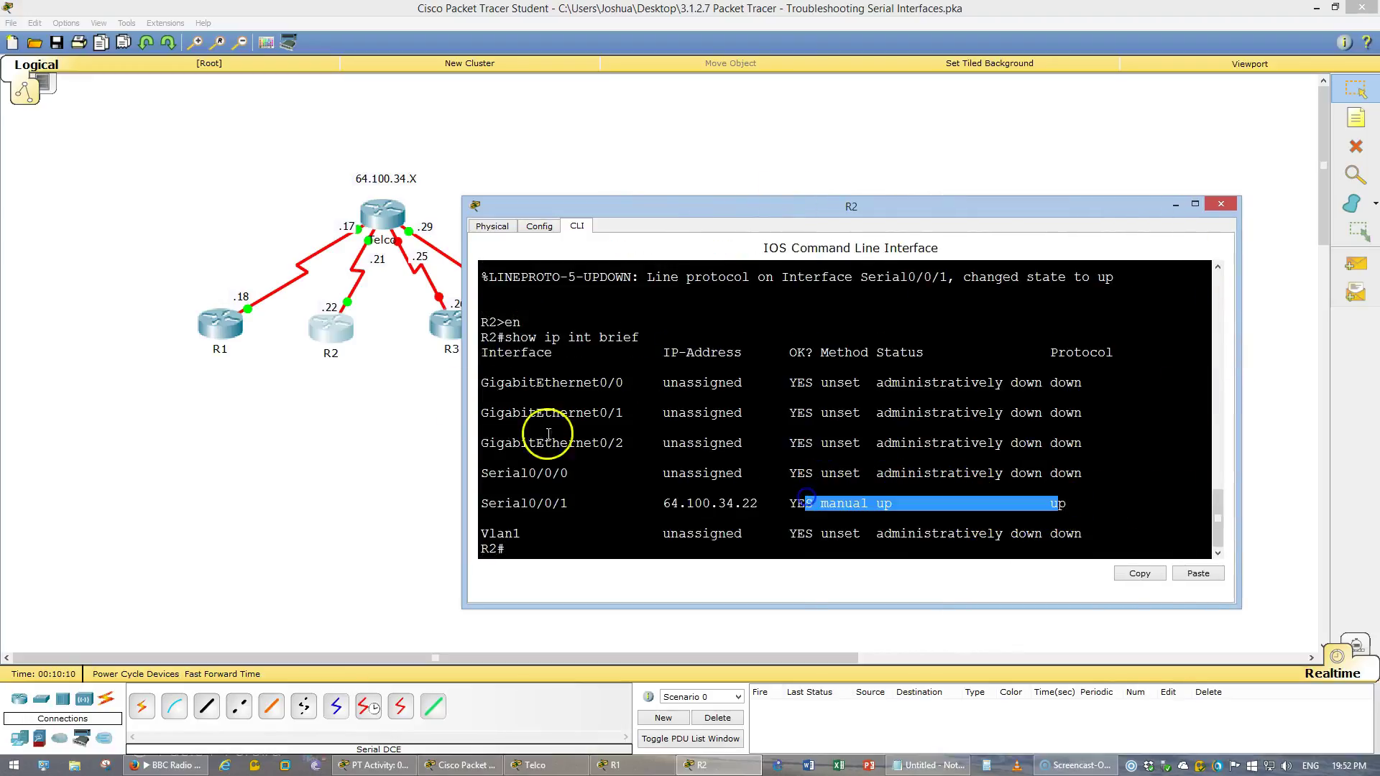
Run show ip int brief in R3's privileged mode, widen its console, and check the status of its serial interfaces
{"action": "left_click", "coordinate": [445, 323]}
{"action": "left_click", "coordinate": [583, 226]}
{"action": "key", "text": "Return"}
{"action": "type", "text": "en"}
{"action": "key", "text": "Return"}
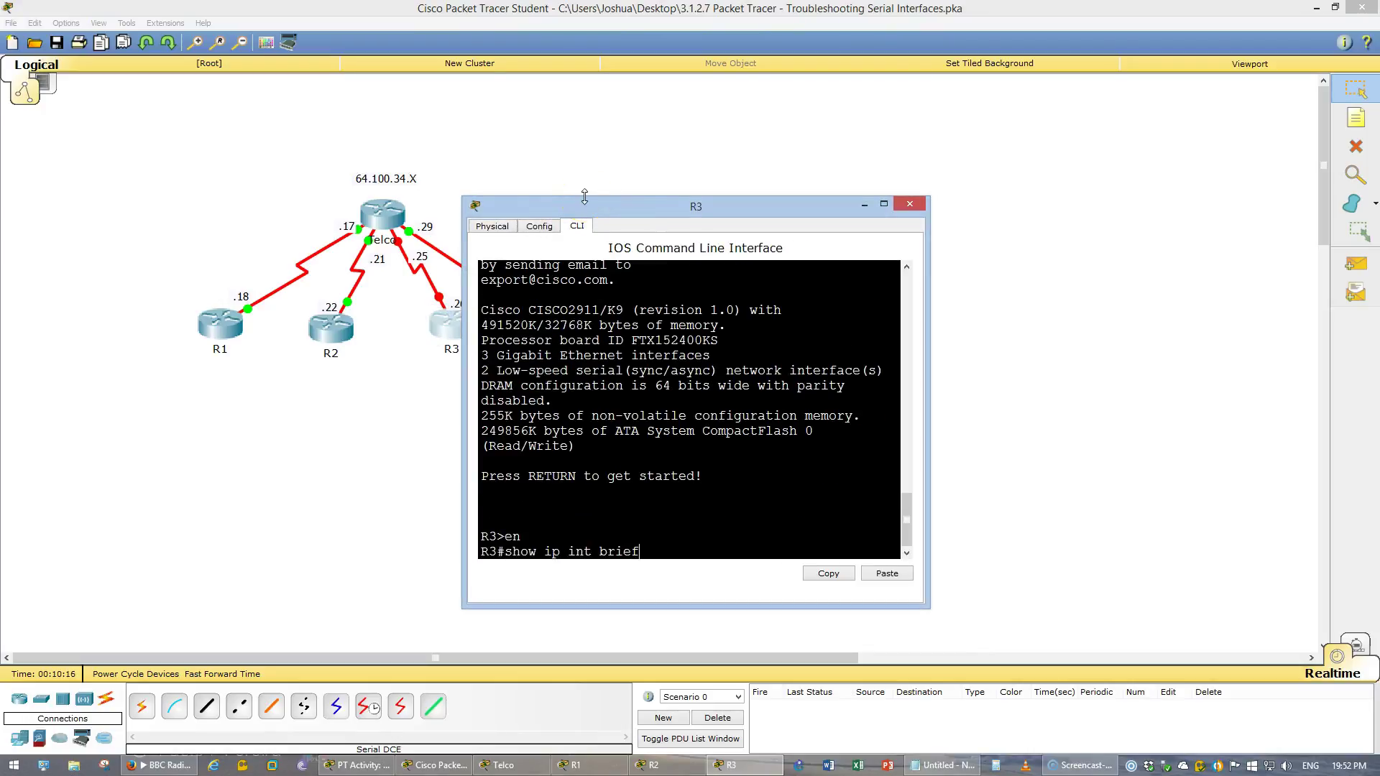
{"action": "type", "text": "show ip int brief"}
{"action": "key", "text": "Return"}
{"action": "left_click_drag", "start_coordinate": [929, 284], "coordinate": [1153, 308]}
{"action": "left_click_drag", "start_coordinate": [930, 503], "coordinate": [667, 493]}
Enable interface s0/0/0 on R3 from configuration mode with no shut
{"action": "left_click", "coordinate": [735, 532]}
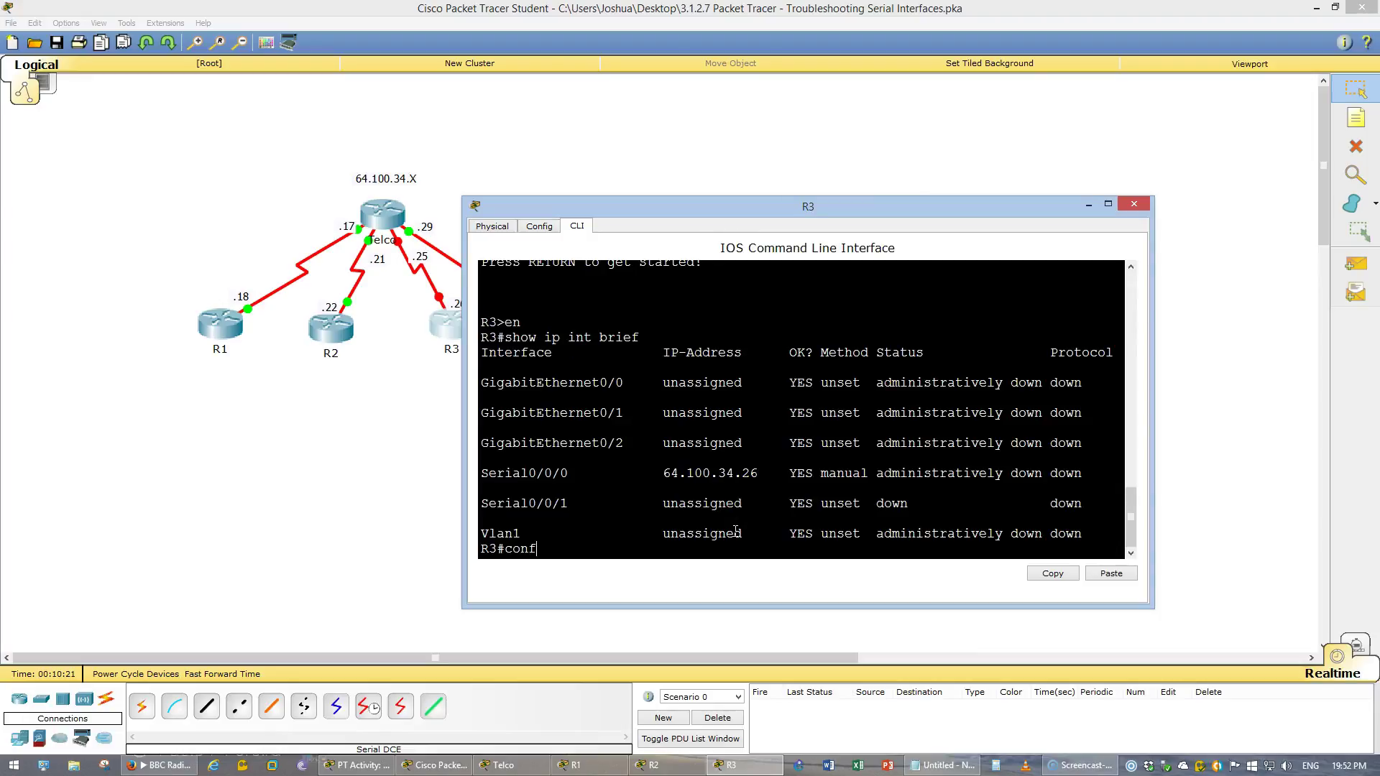
{"action": "type", "text": "conf t"}
{"action": "key", "text": "Return"}
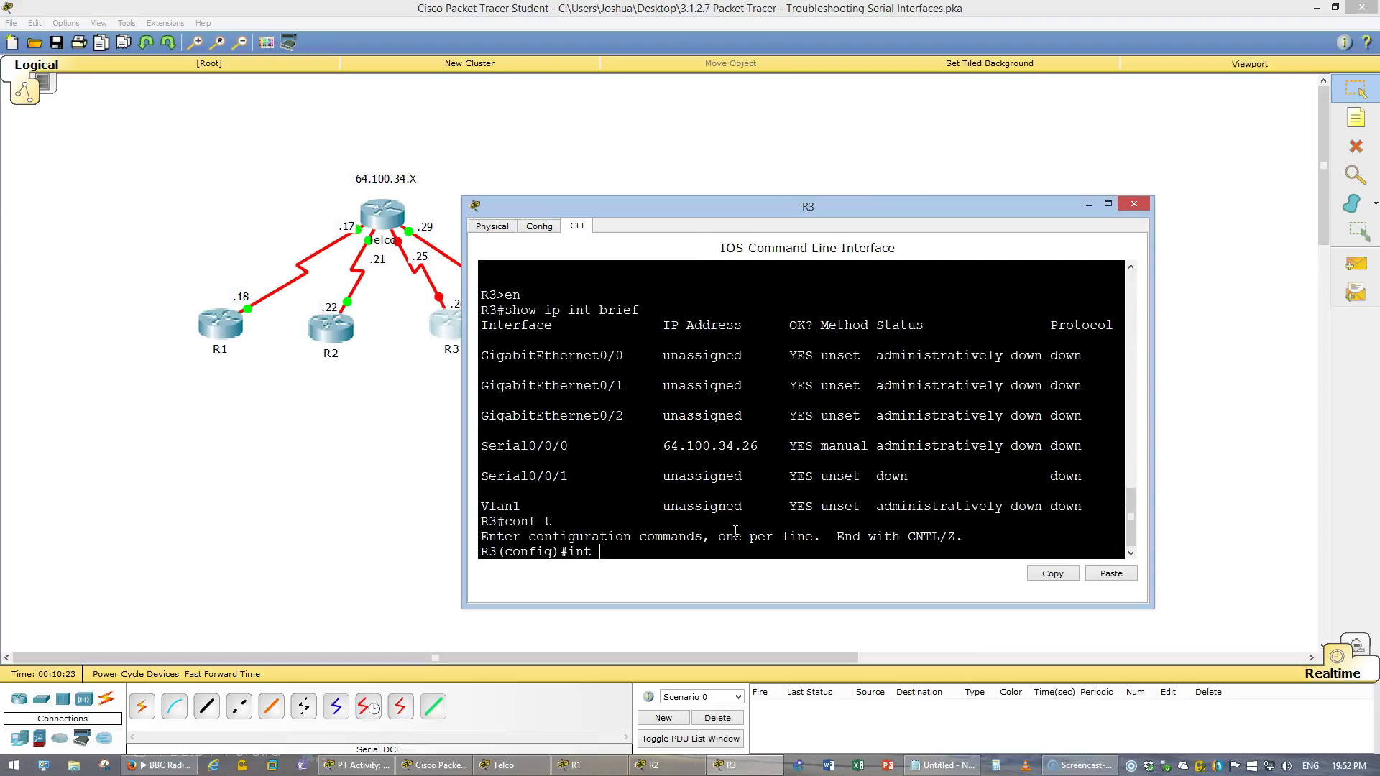
{"action": "type", "text": "int s0/0/0"}
{"action": "key", "text": "Return"}
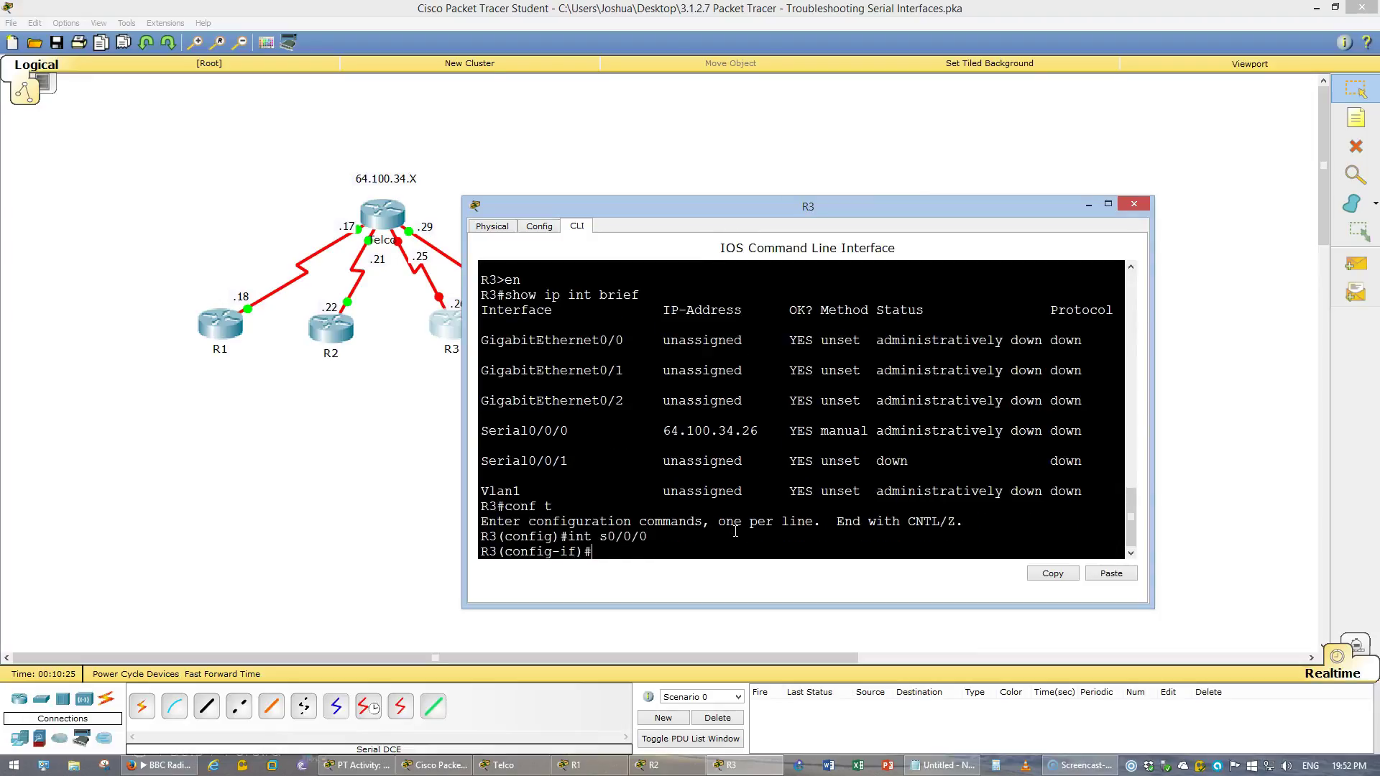
{"action": "type", "text": "no shut"}
{"action": "key", "text": "Return"}
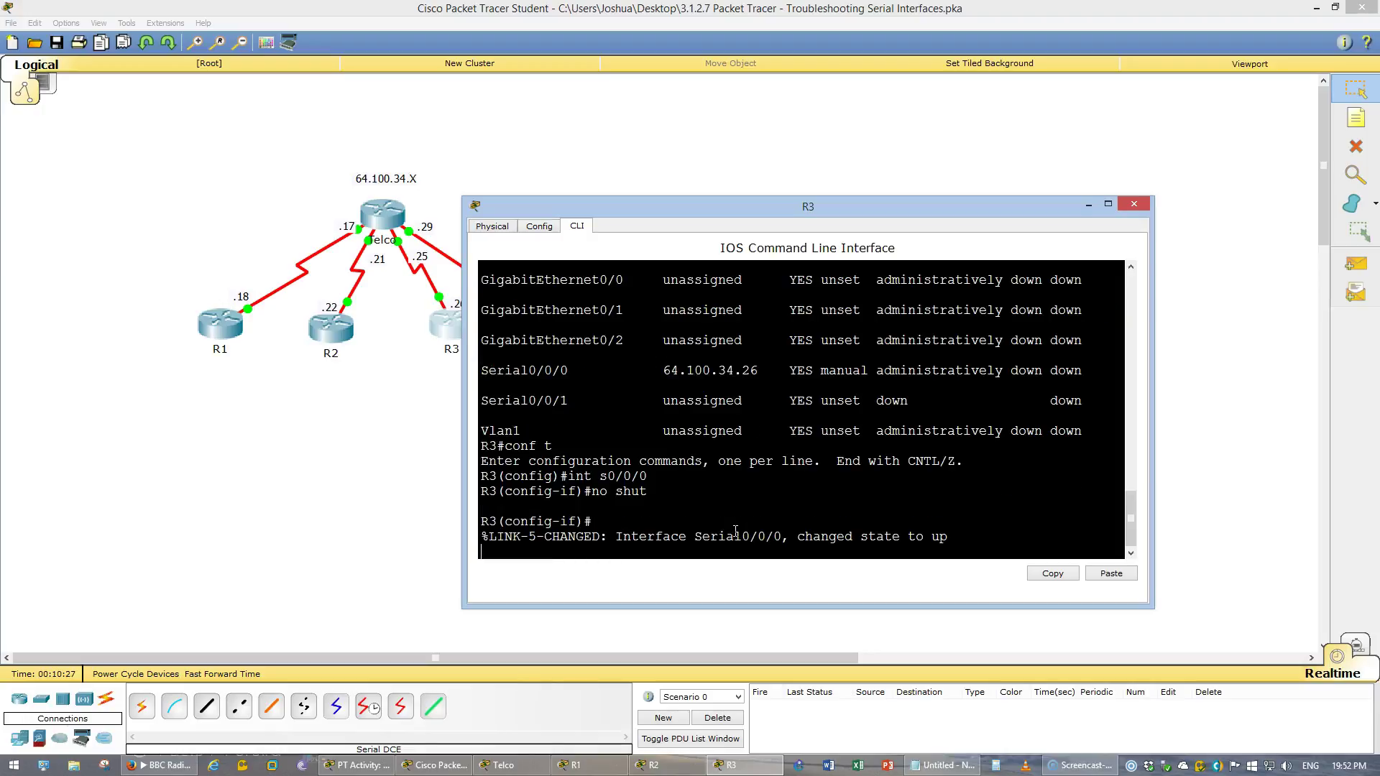
Recheck R3's interface status from interface configuration mode with do show ip int brief
{"action": "left_click", "coordinate": [716, 516]}
{"action": "type", "text": "do show ip int brief"}
{"action": "key", "text": "Return"}
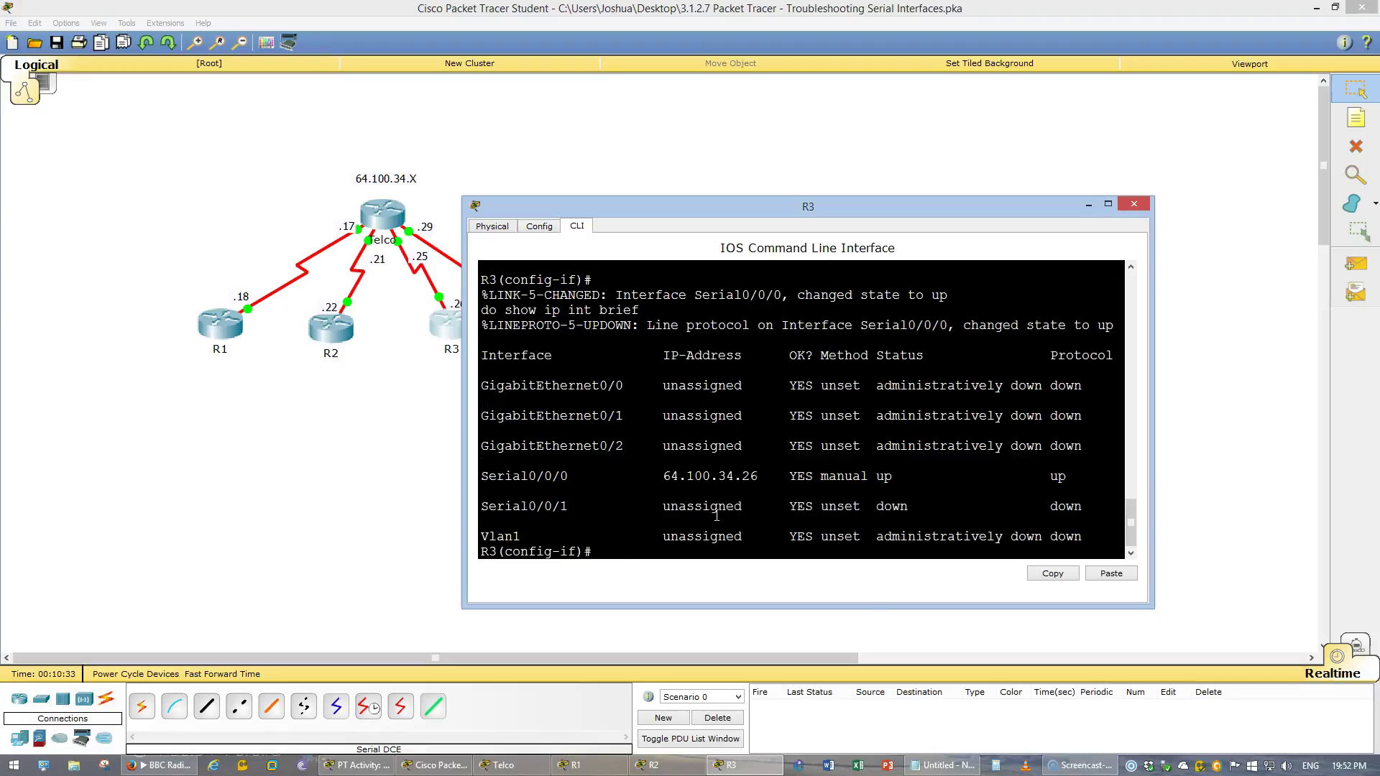
Run show ip int brief in R4's privileged mode, widen its console, and check the status of Serial0/0/1
{"action": "left_click", "coordinate": [676, 141]}
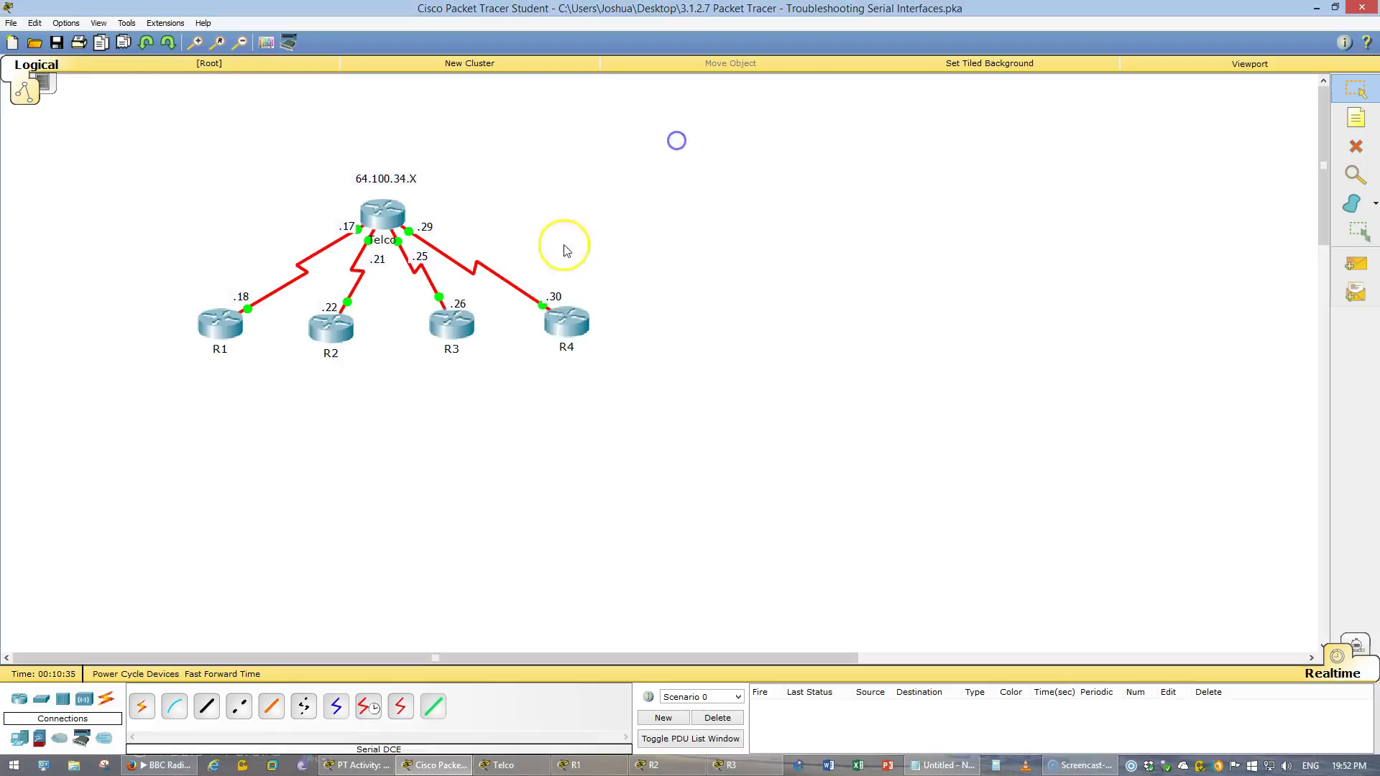
{"action": "left_click", "coordinate": [568, 332]}
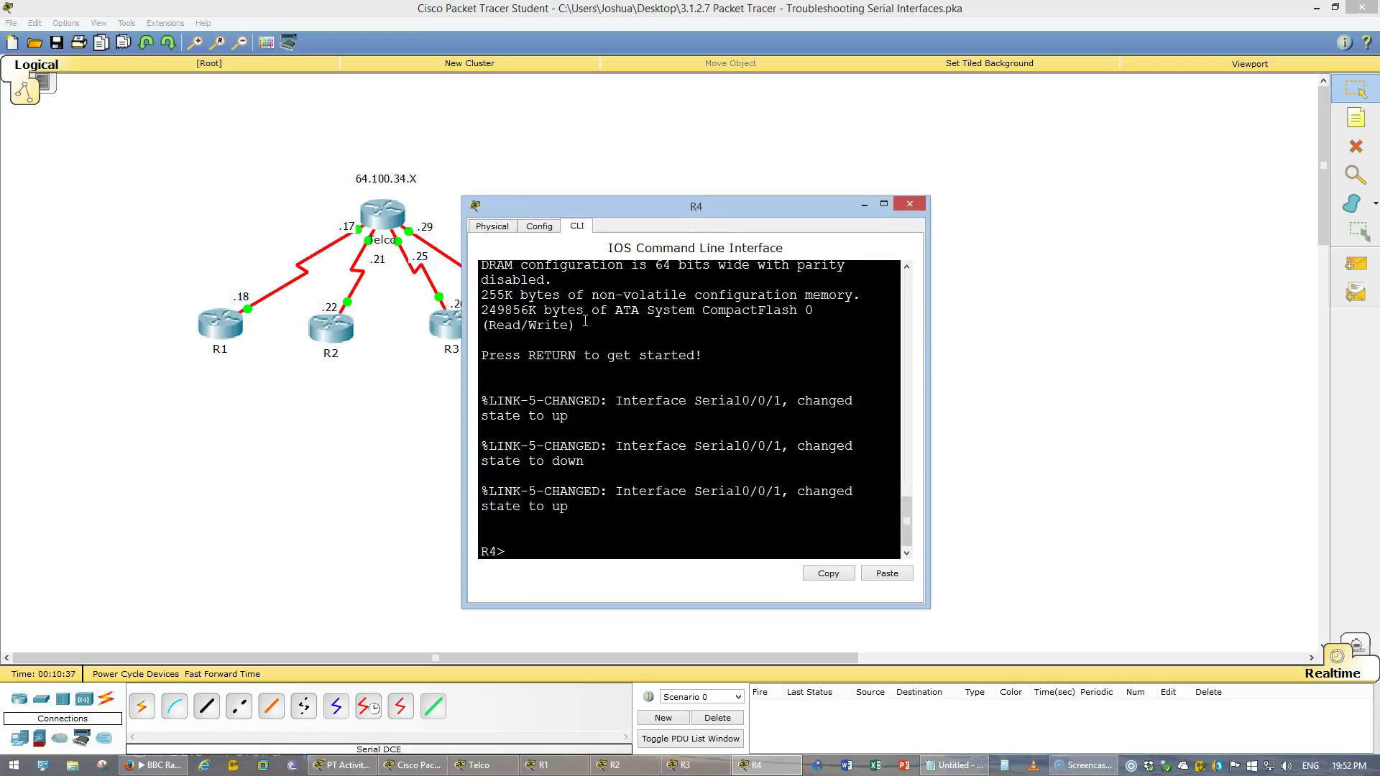
{"action": "type", "text": "en"}
{"action": "key", "text": "Return"}
{"action": "type", "text": "show ip"}
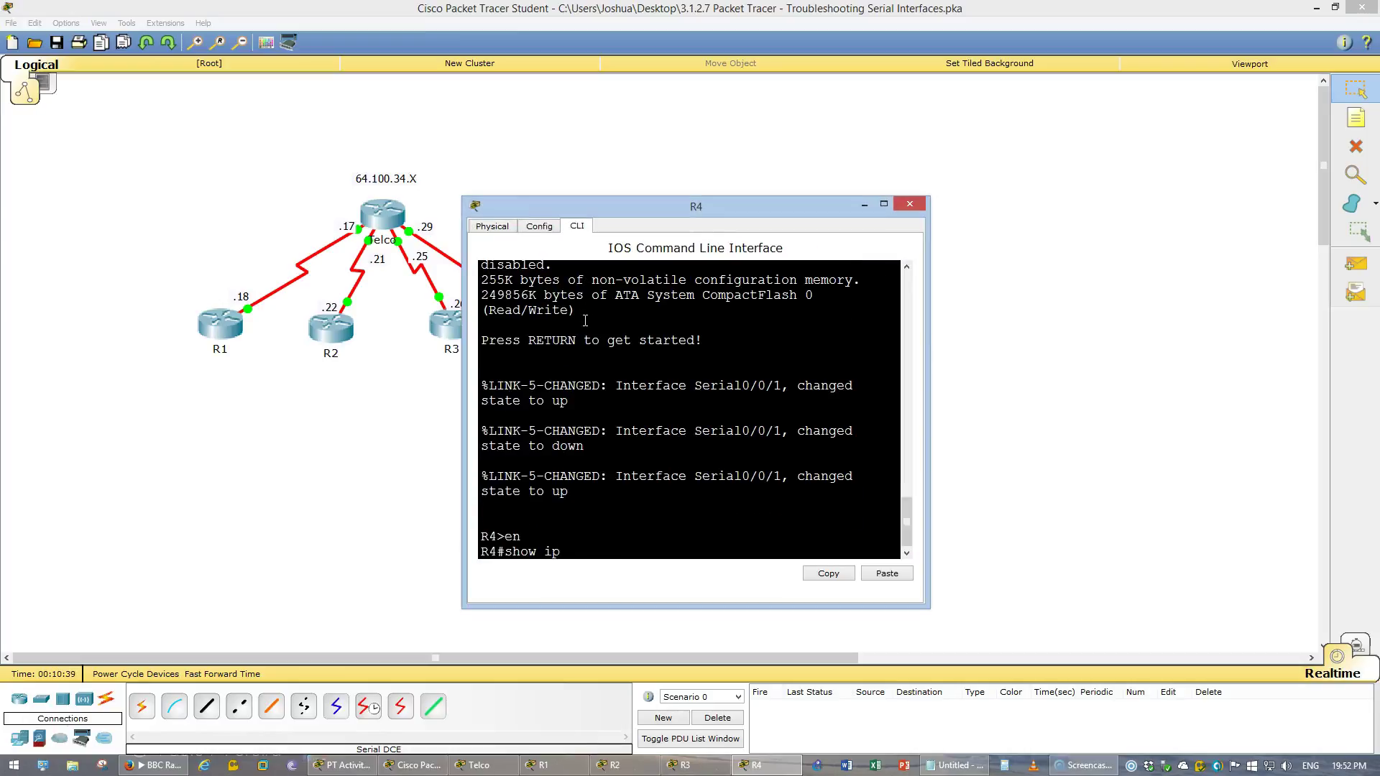
{"action": "type", "text": " int brief"}
{"action": "key", "text": "Return"}
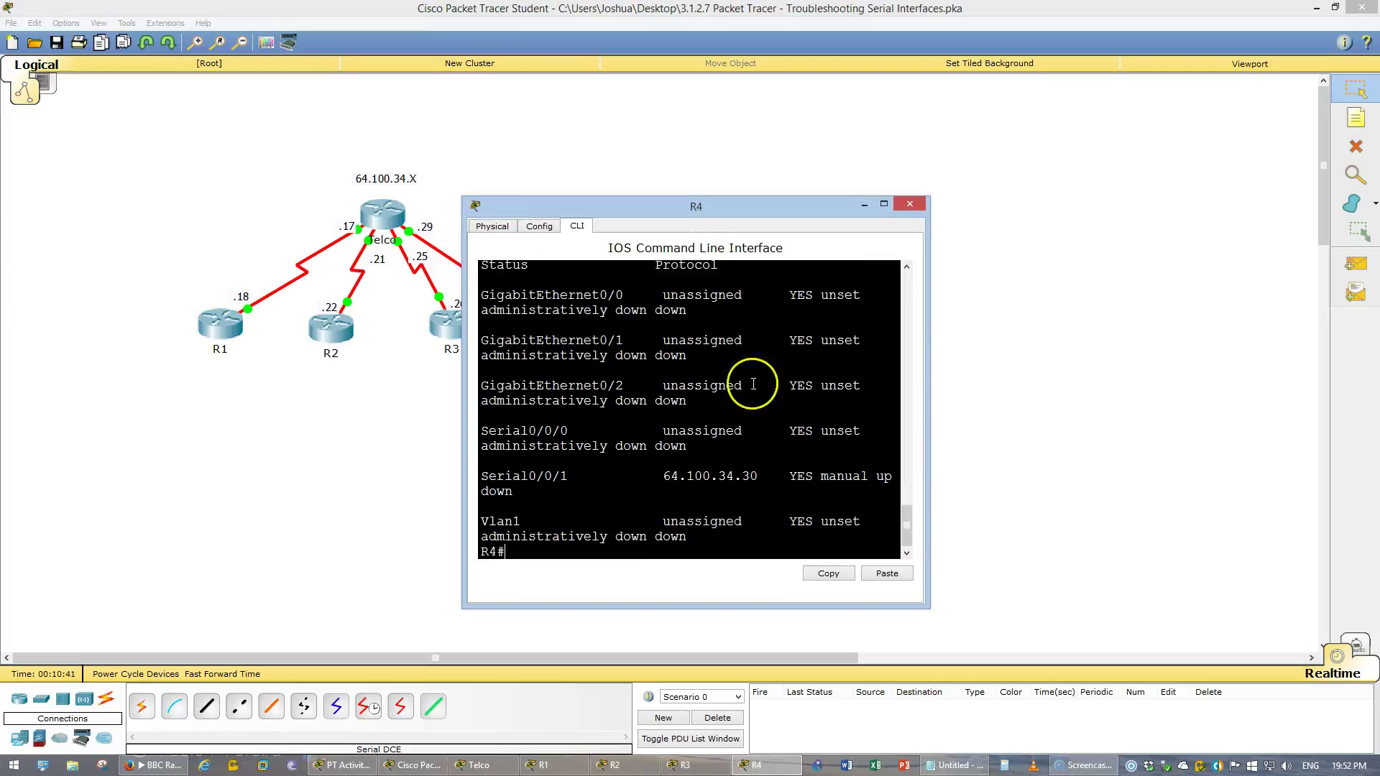
{"action": "left_click_drag", "start_coordinate": [930, 378], "coordinate": [1236, 421]}
{"action": "left_click", "coordinate": [1052, 498]}
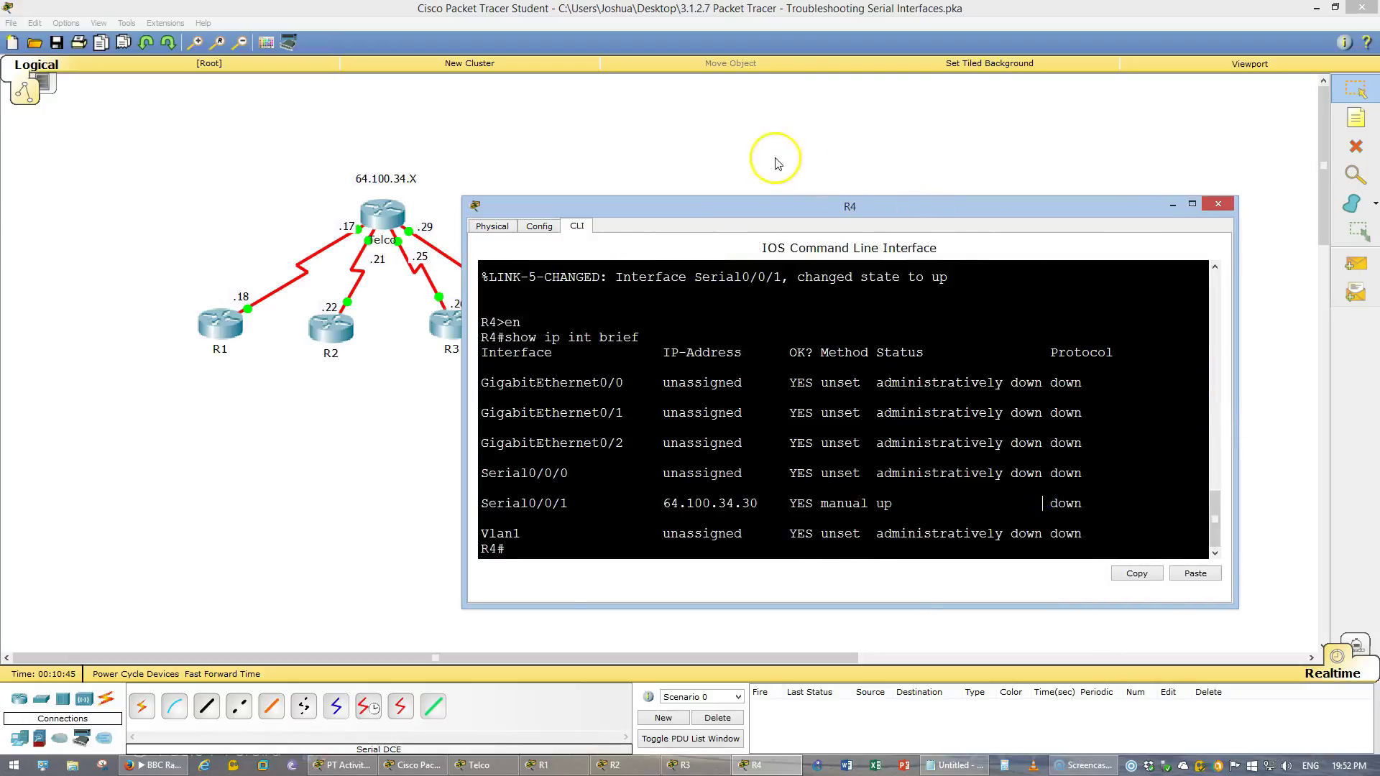
Run show ip int brief on Telco, widen its console, and check its serial interfaces, especially Serial0/1/1
{"action": "left_click", "coordinate": [772, 156]}
{"action": "left_click", "coordinate": [382, 214]}
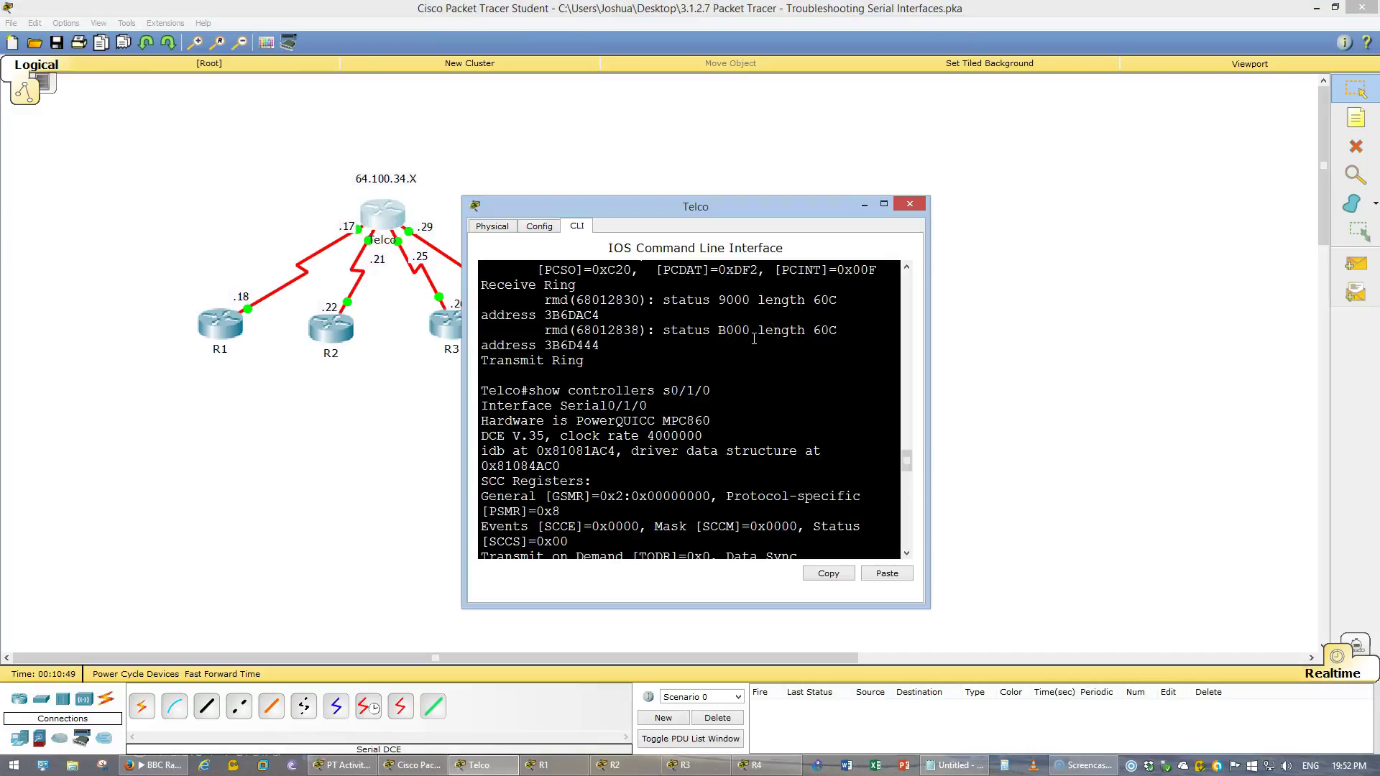
{"action": "left_click", "coordinate": [761, 411]}
{"action": "scroll", "coordinate": [763, 412], "scroll_direction": "down", "scroll_amount": 10}
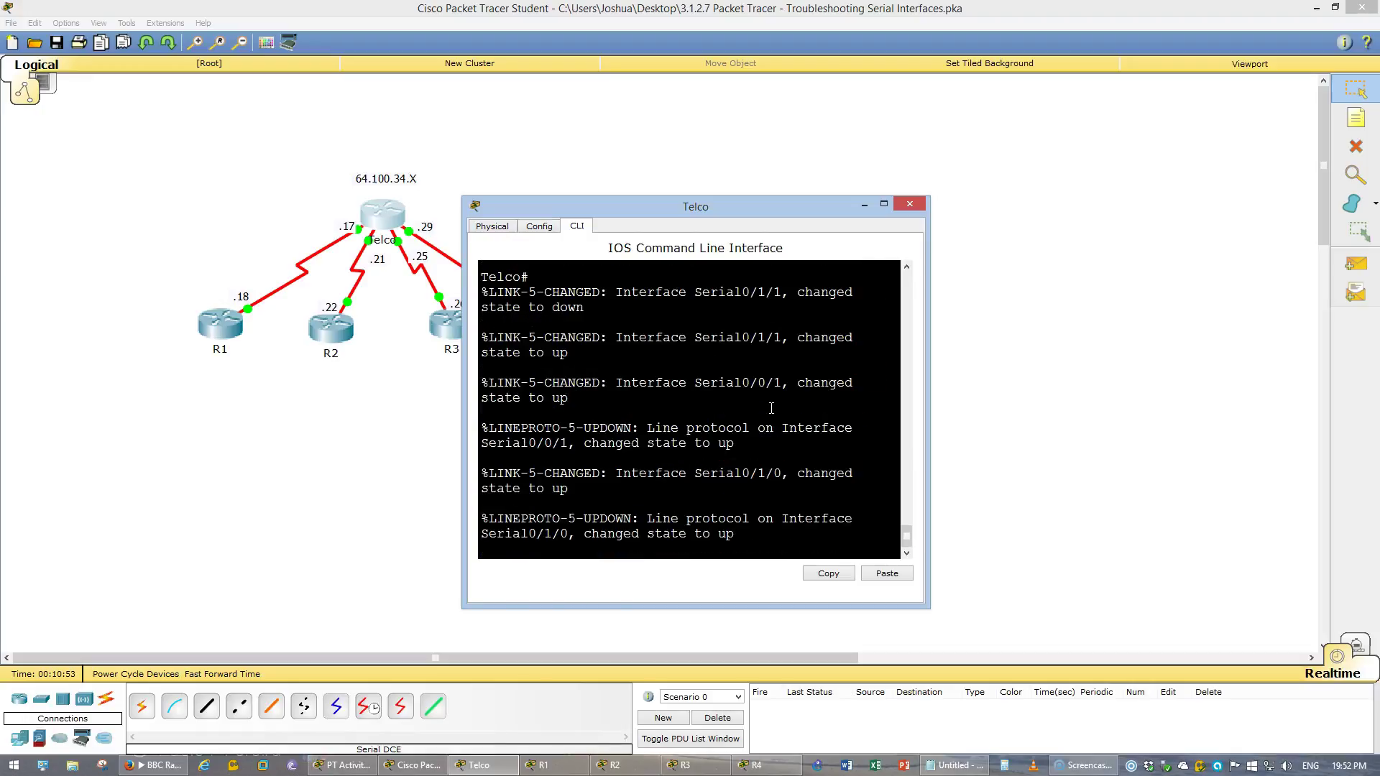
{"action": "key", "text": "Return"}
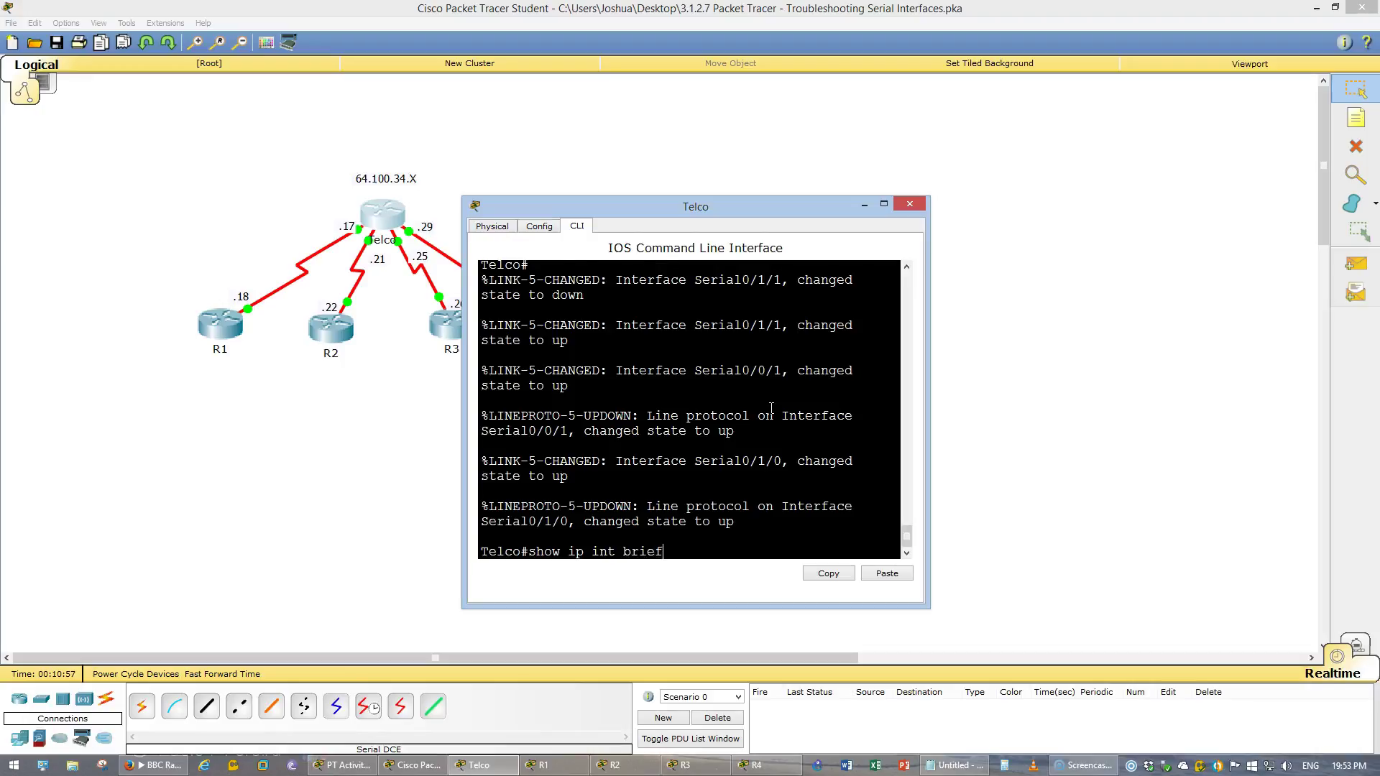
{"action": "type", "text": "show ip int brief"}
{"action": "key", "text": "Return"}
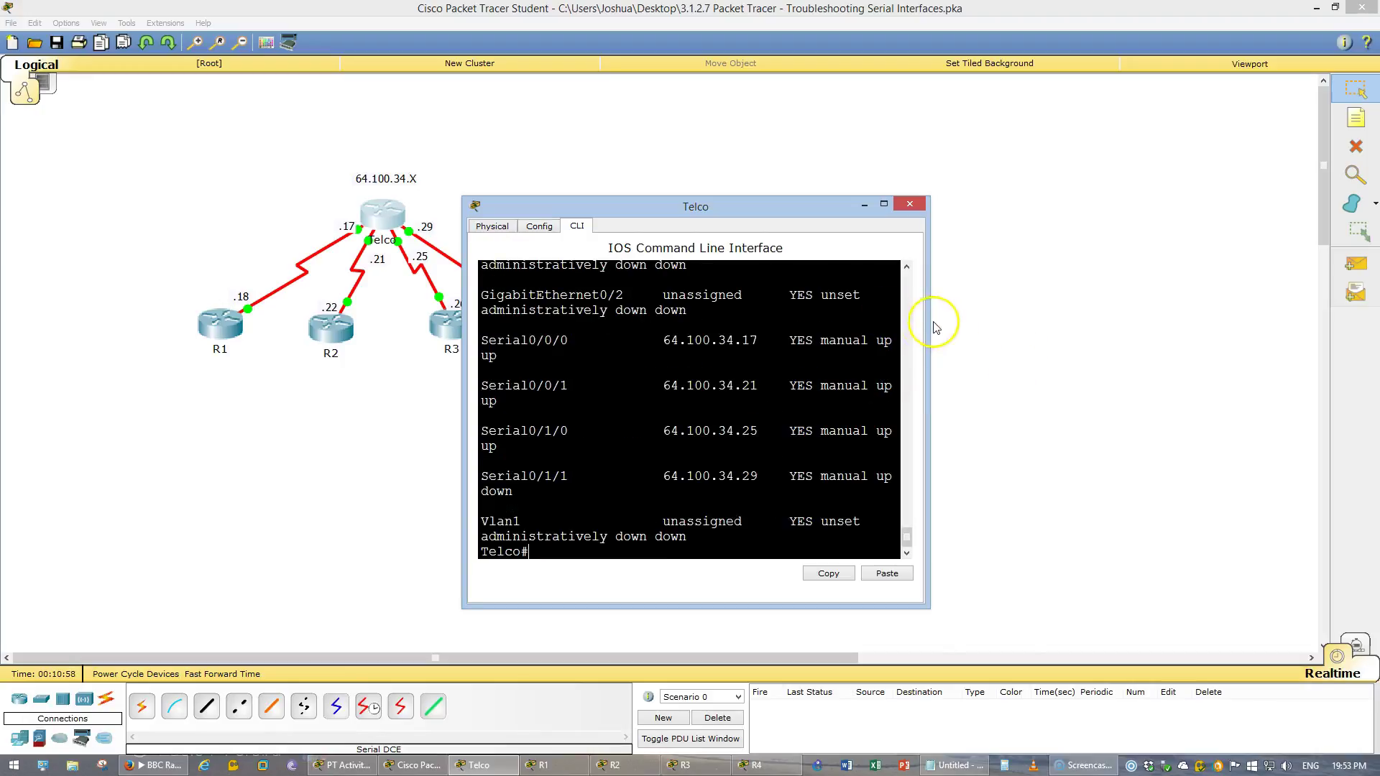
{"action": "left_click_drag", "start_coordinate": [935, 327], "coordinate": [1128, 330]}
{"action": "left_click_drag", "start_coordinate": [1080, 501], "coordinate": [909, 494]}
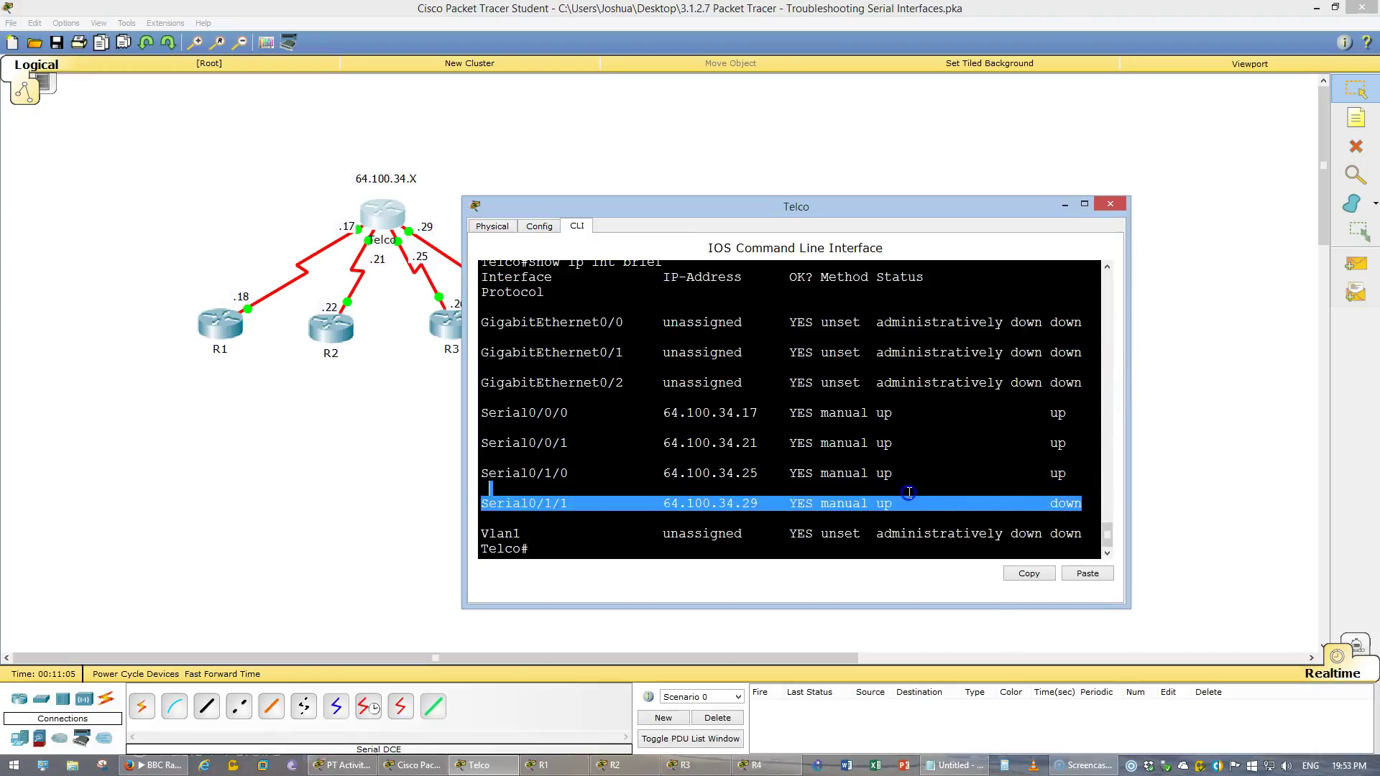
Close the Telco and R1 to R4 windows, and bring up the activity instructions at Part 2, Diagnose and Repair the Data Link Layer
{"action": "left_click", "coordinate": [531, 766]}
{"action": "middle_click", "coordinate": [530, 768]}
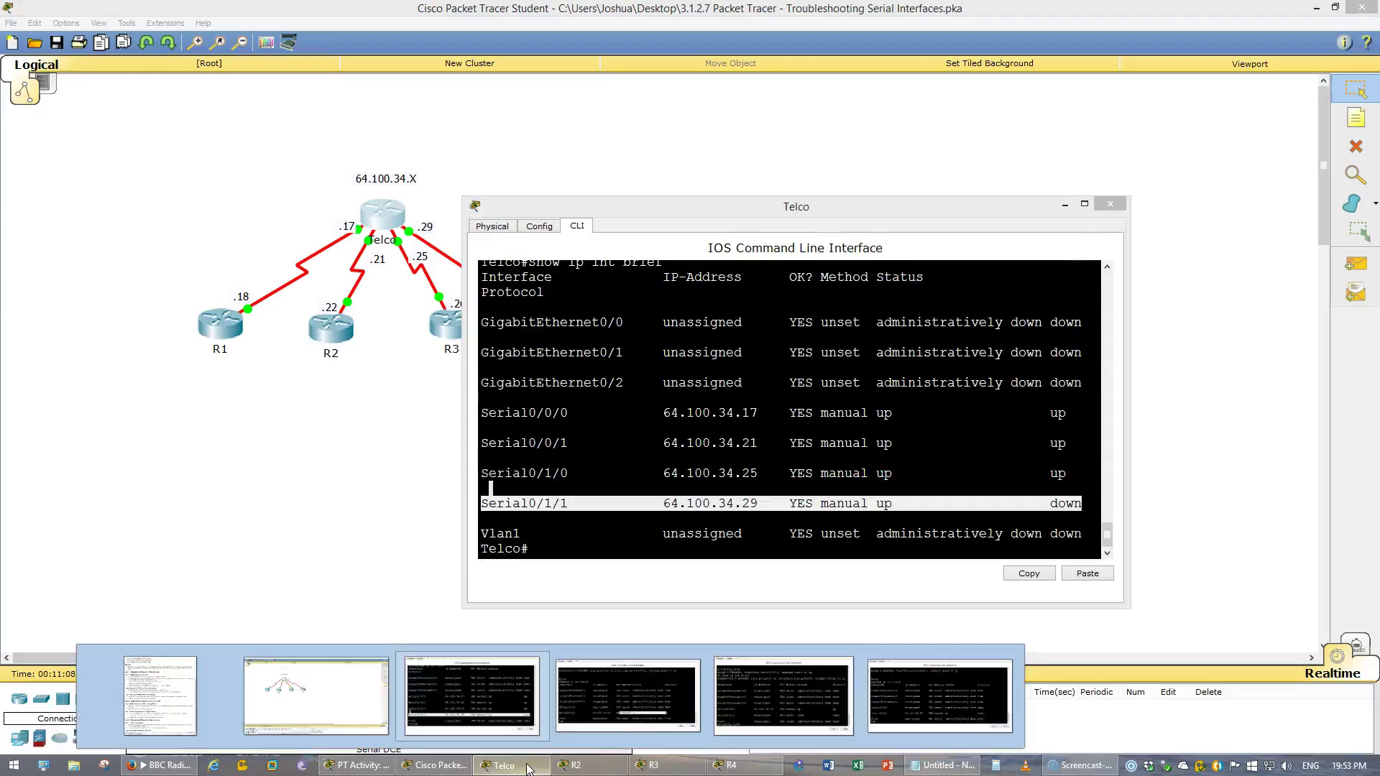
{"action": "middle_click", "coordinate": [529, 768]}
{"action": "middle_click", "coordinate": [530, 767]}
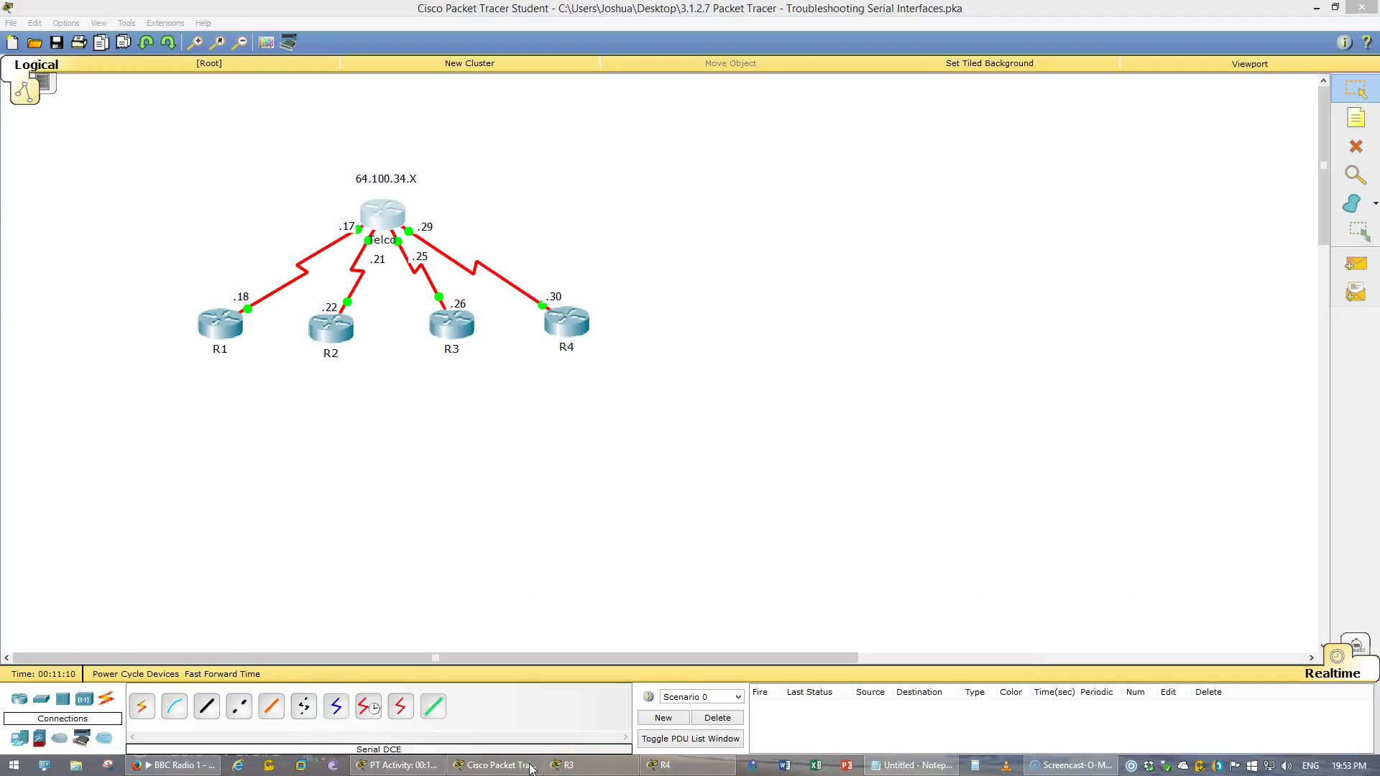
{"action": "middle_click", "coordinate": [620, 768]}
{"action": "middle_click", "coordinate": [620, 767]}
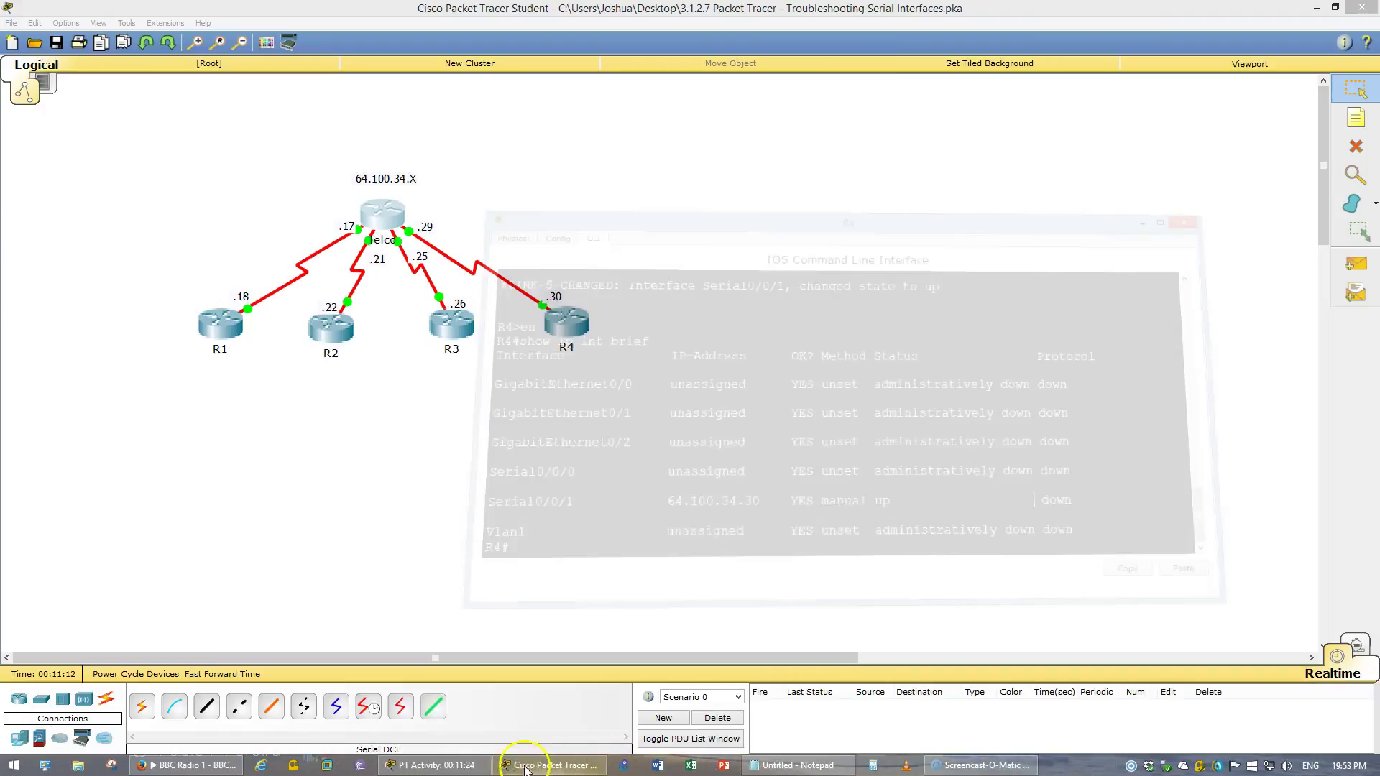
{"action": "left_click", "coordinate": [981, 410]}
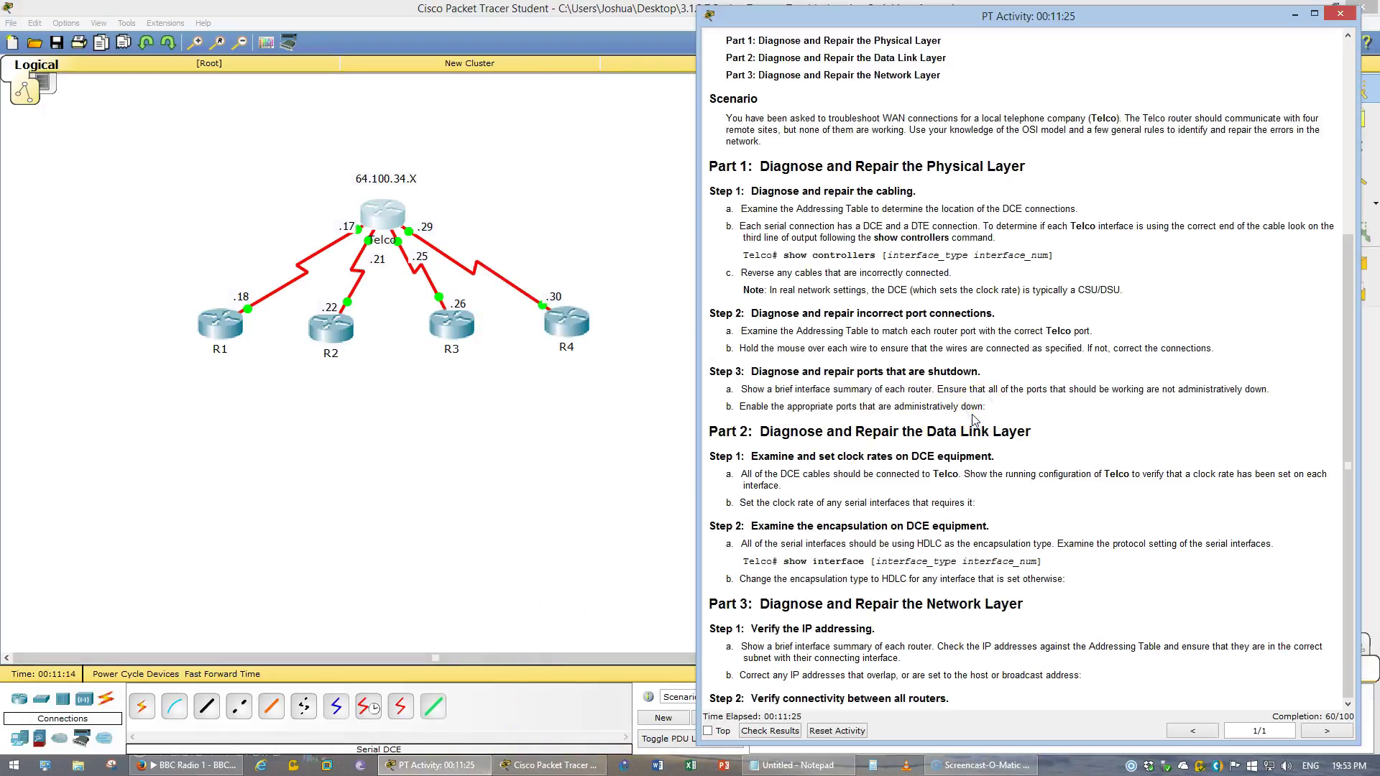
{"action": "left_click_drag", "start_coordinate": [760, 432], "coordinate": [1009, 431]}
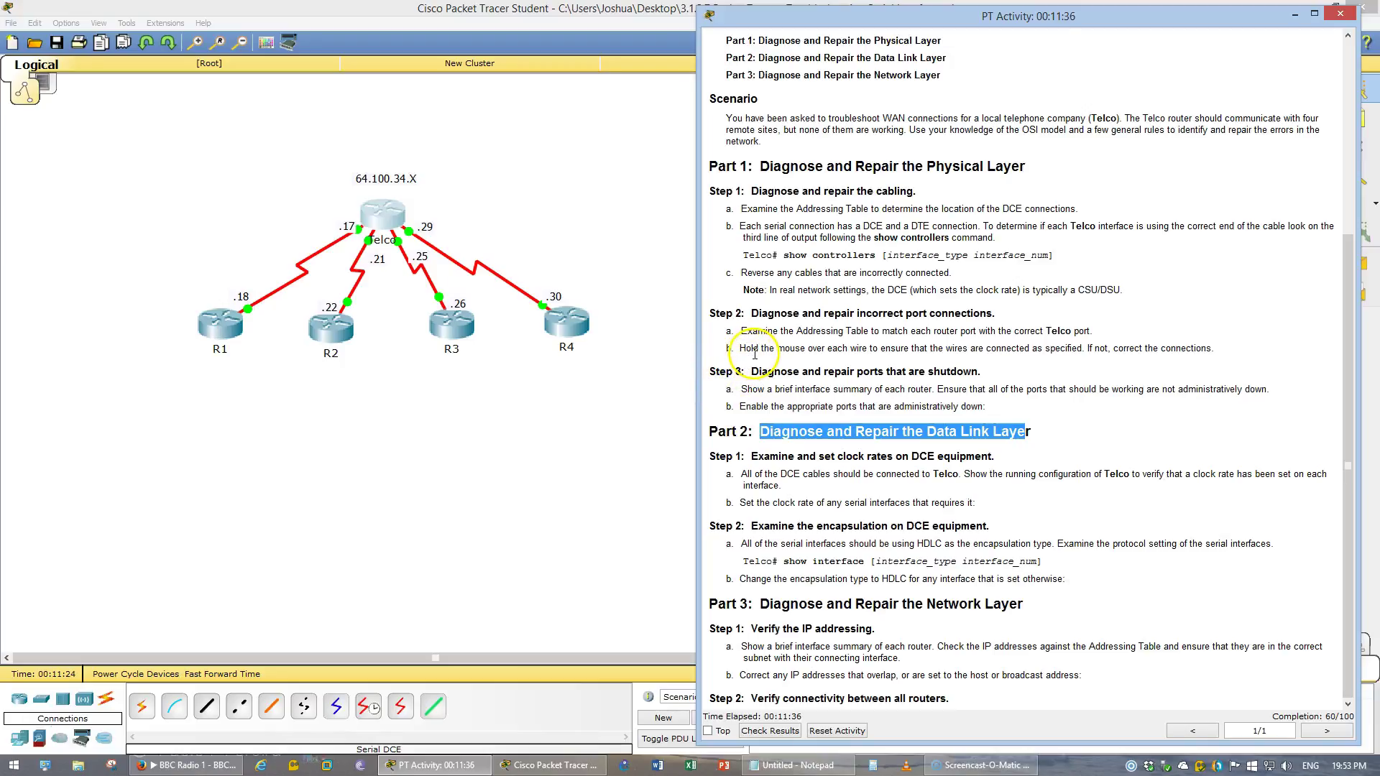
Run show run in Telco's privileged mode, widen its console, and advance the output to the serial interface sections
{"action": "left_click", "coordinate": [496, 192]}
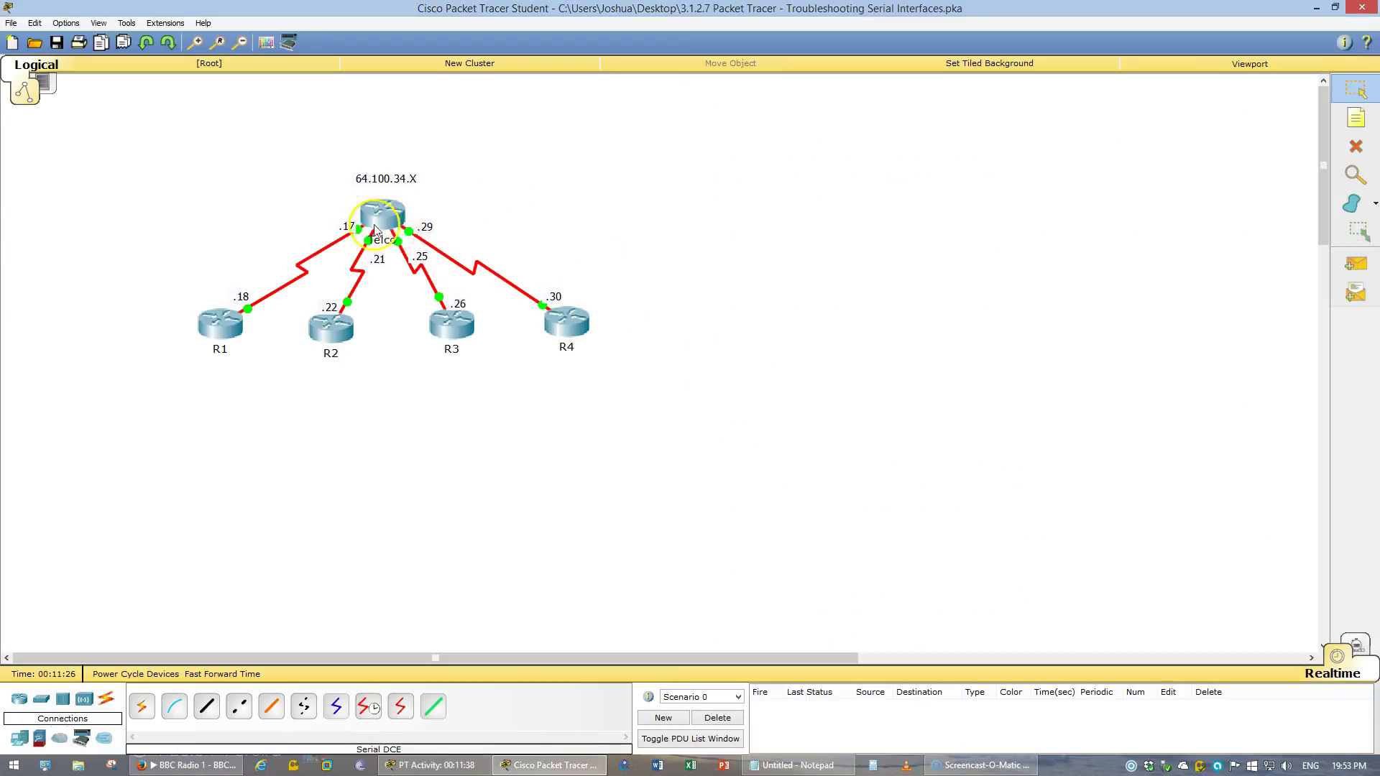
{"action": "left_click", "coordinate": [376, 230]}
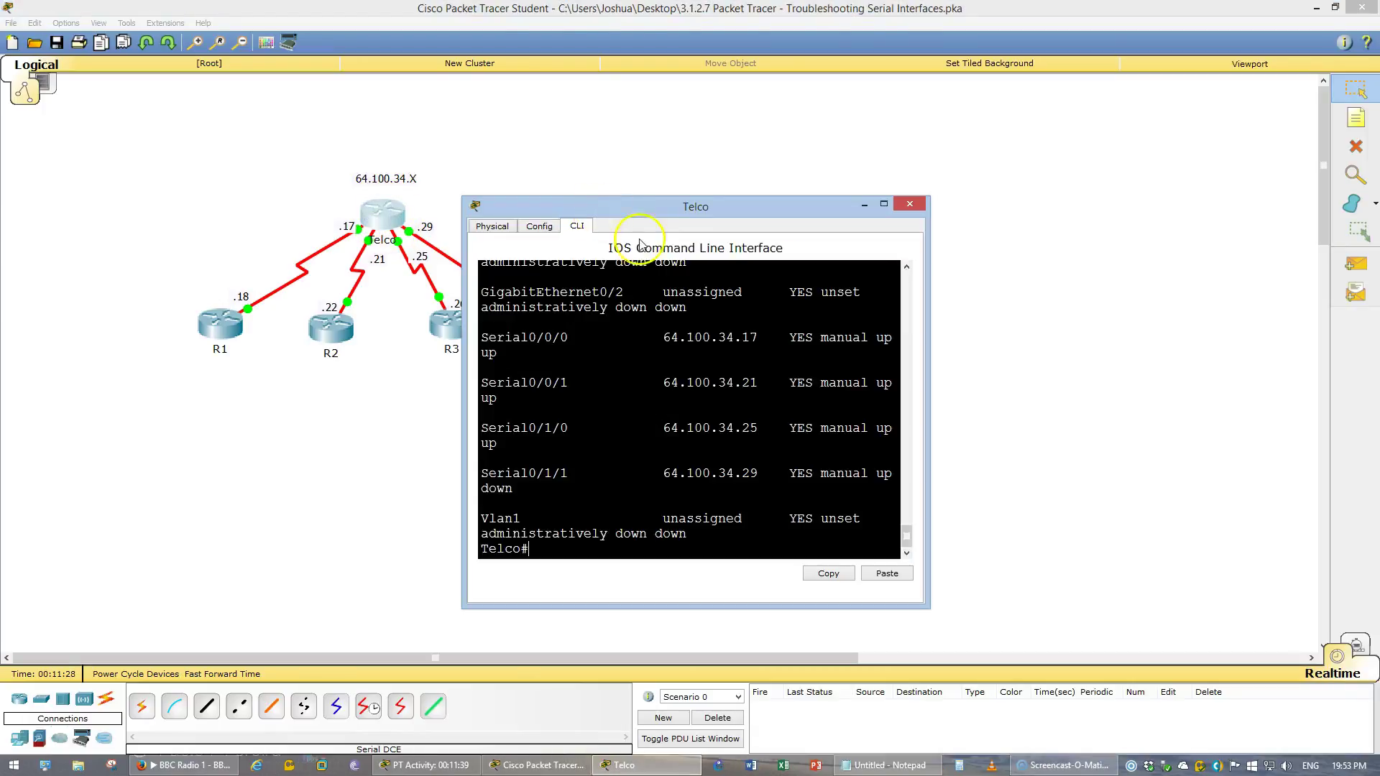
{"action": "left_click_drag", "start_coordinate": [930, 263], "coordinate": [1108, 282]}
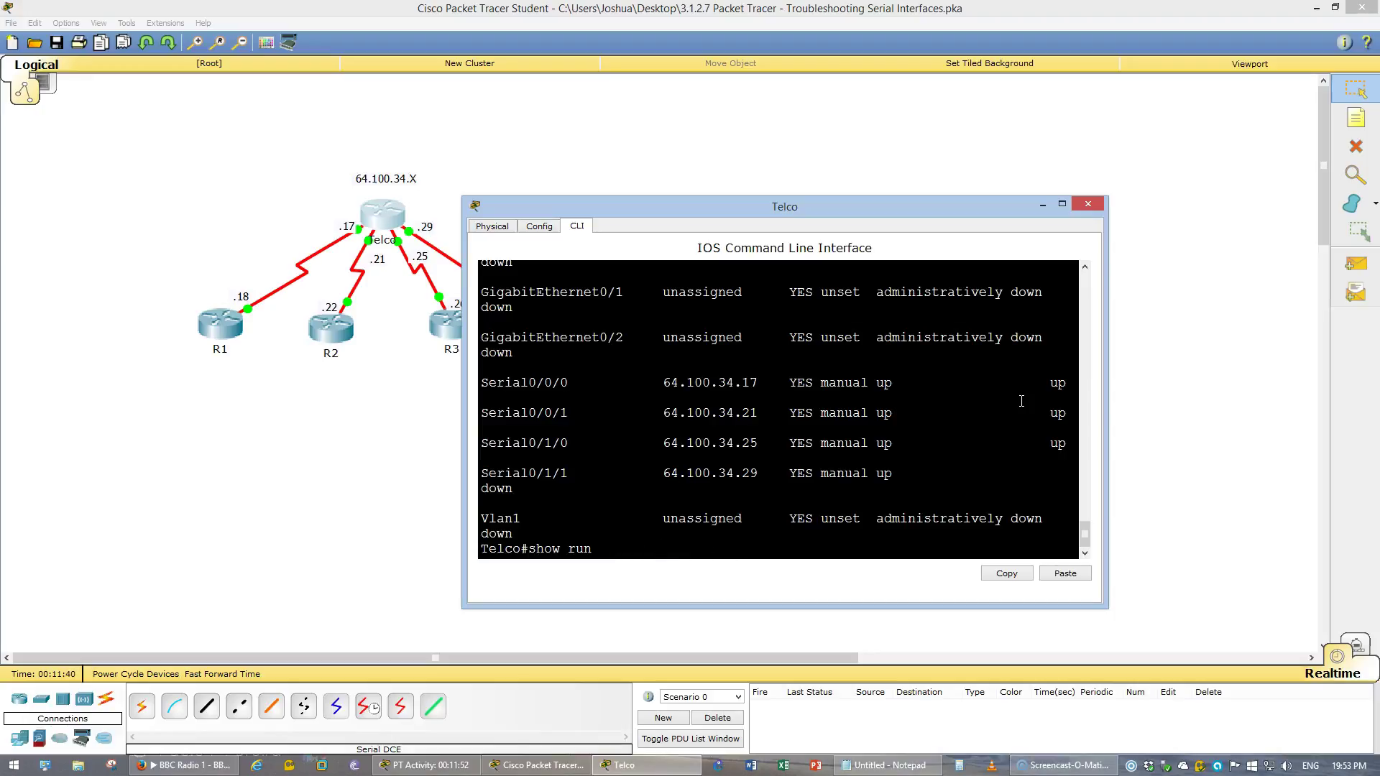
{"action": "key", "text": "Return"}
{"action": "key", "text": "space"}
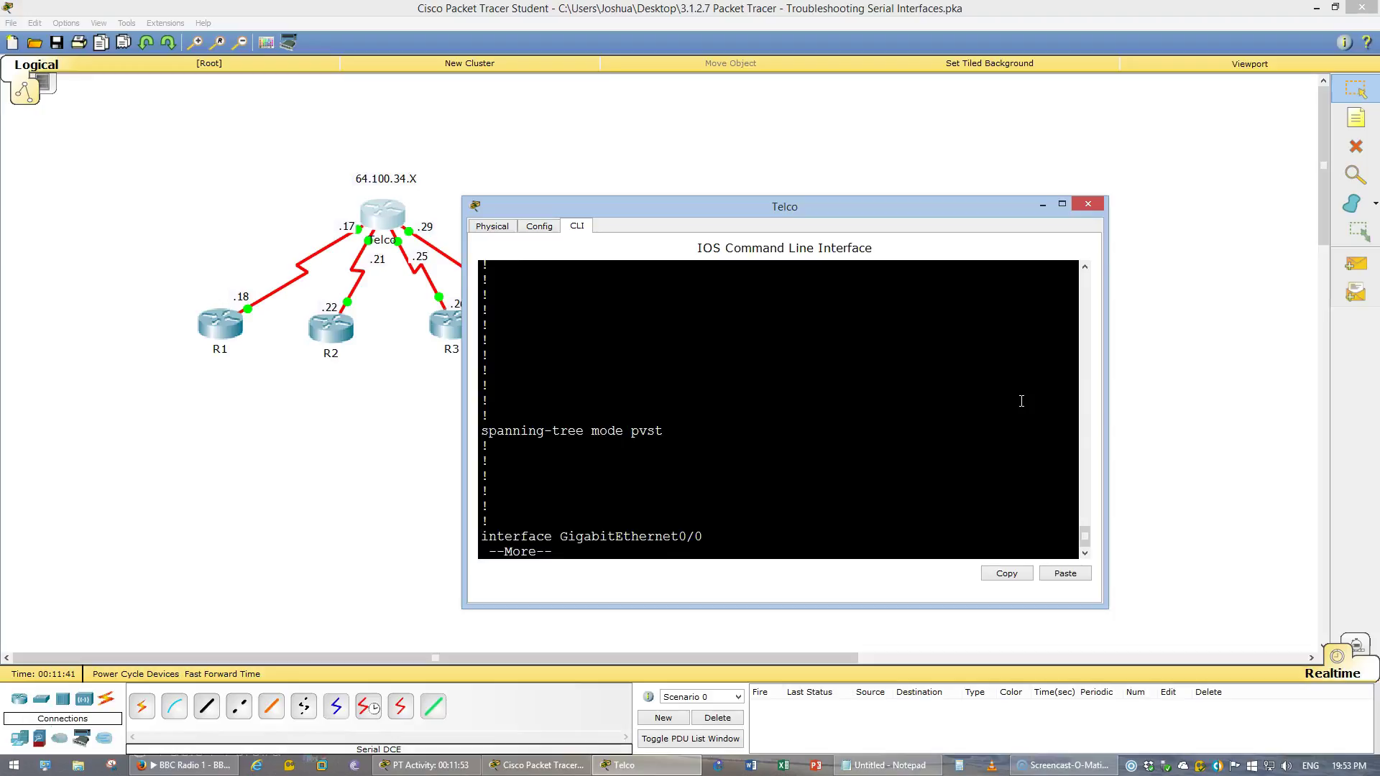
{"action": "key", "text": "space"}
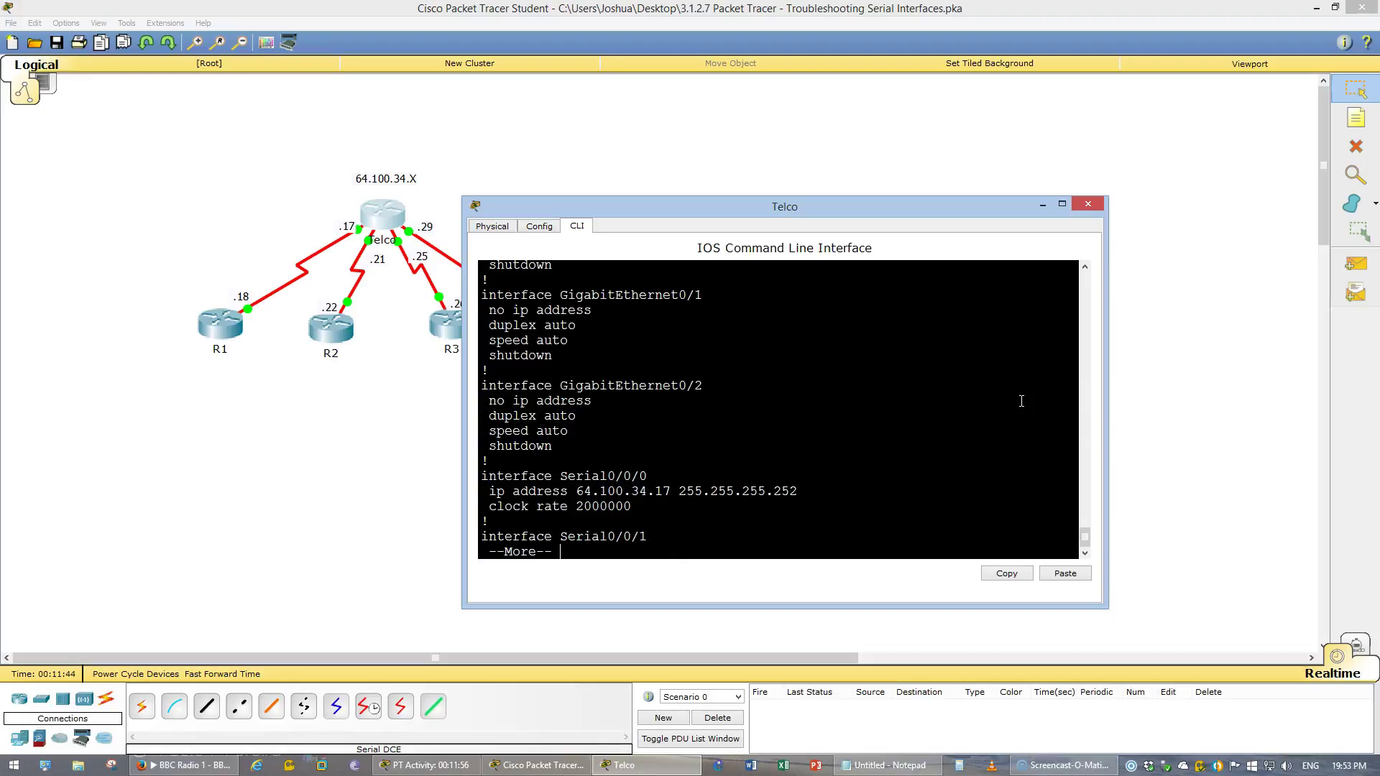
Check the IP address and clock rate of Serial0/0/0 and the clock rates of Serial0/0/1, Serial0/1/0 and Serial0/1/1 in Telco's running configuration
{"action": "left_click_drag", "start_coordinate": [646, 493], "coordinate": [577, 493]}
{"action": "left_click", "coordinate": [595, 507]}
{"action": "double_click", "coordinate": [595, 508]}
{"action": "key", "text": "space"}
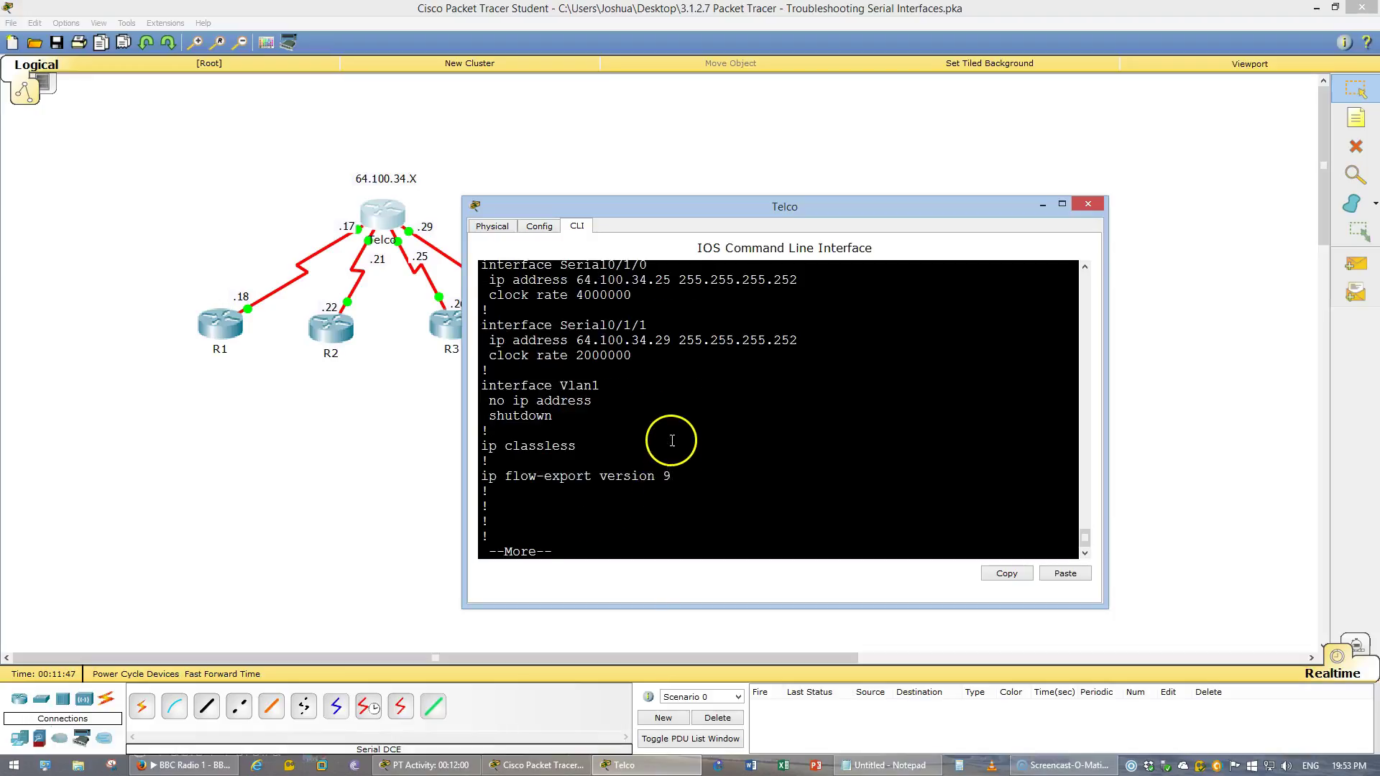
{"action": "scroll", "coordinate": [672, 436], "scroll_direction": "up", "scroll_amount": 1}
{"action": "scroll", "coordinate": [672, 431], "scroll_direction": "up", "scroll_amount": 2}
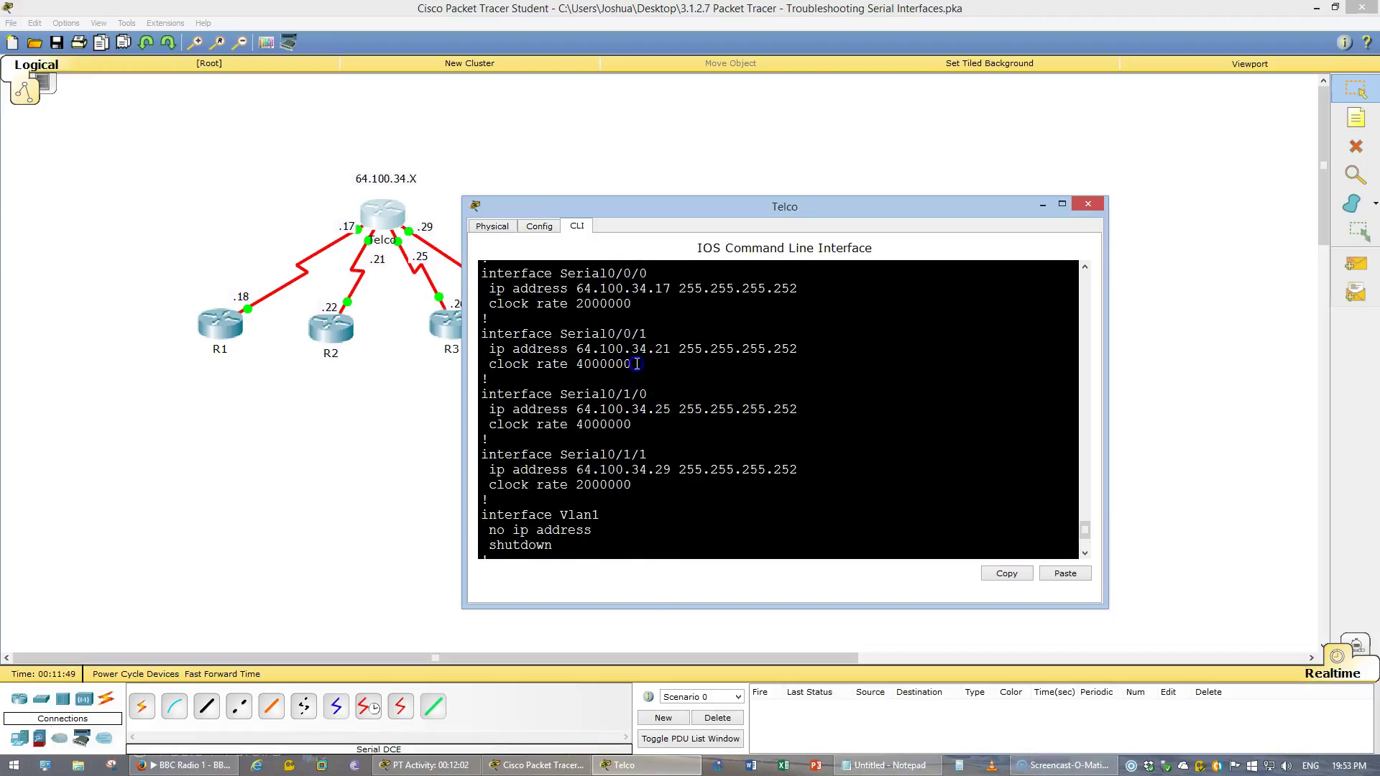
{"action": "left_click_drag", "start_coordinate": [631, 365], "coordinate": [575, 367]}
{"action": "left_click_drag", "start_coordinate": [632, 434], "coordinate": [552, 427]}
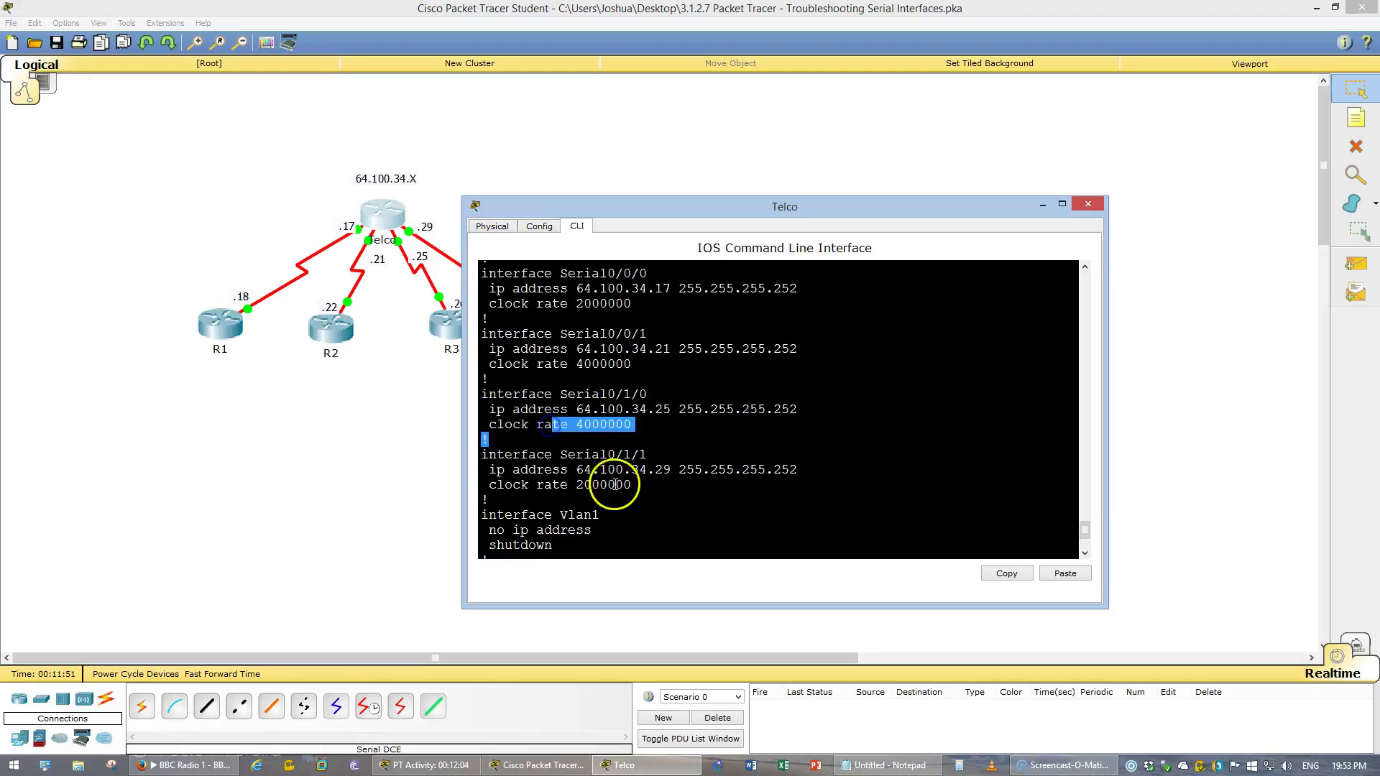
{"action": "left_click_drag", "start_coordinate": [632, 486], "coordinate": [560, 486]}
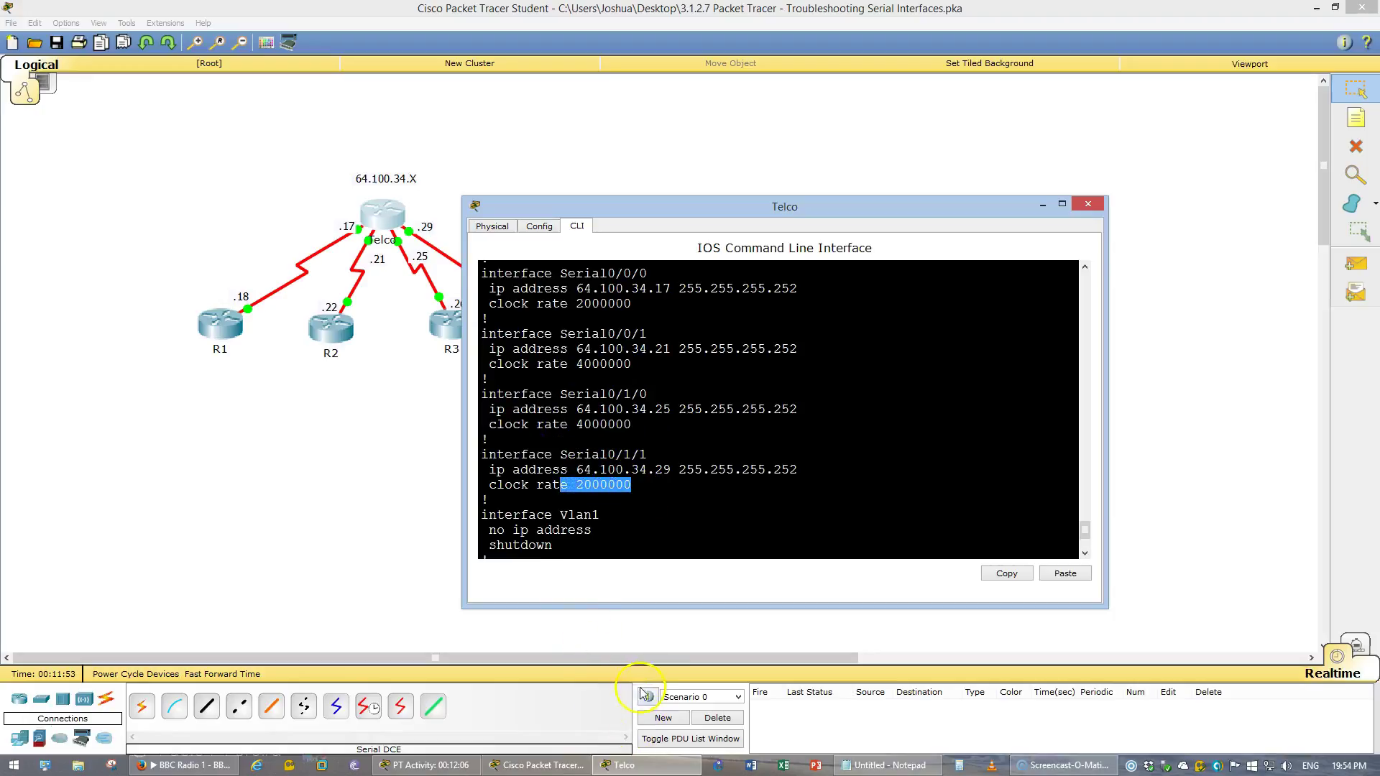
Return to the activity instructions and read Part 2, Step 2 on the encapsulation required for DCE equipment
{"action": "left_click", "coordinate": [544, 765]}
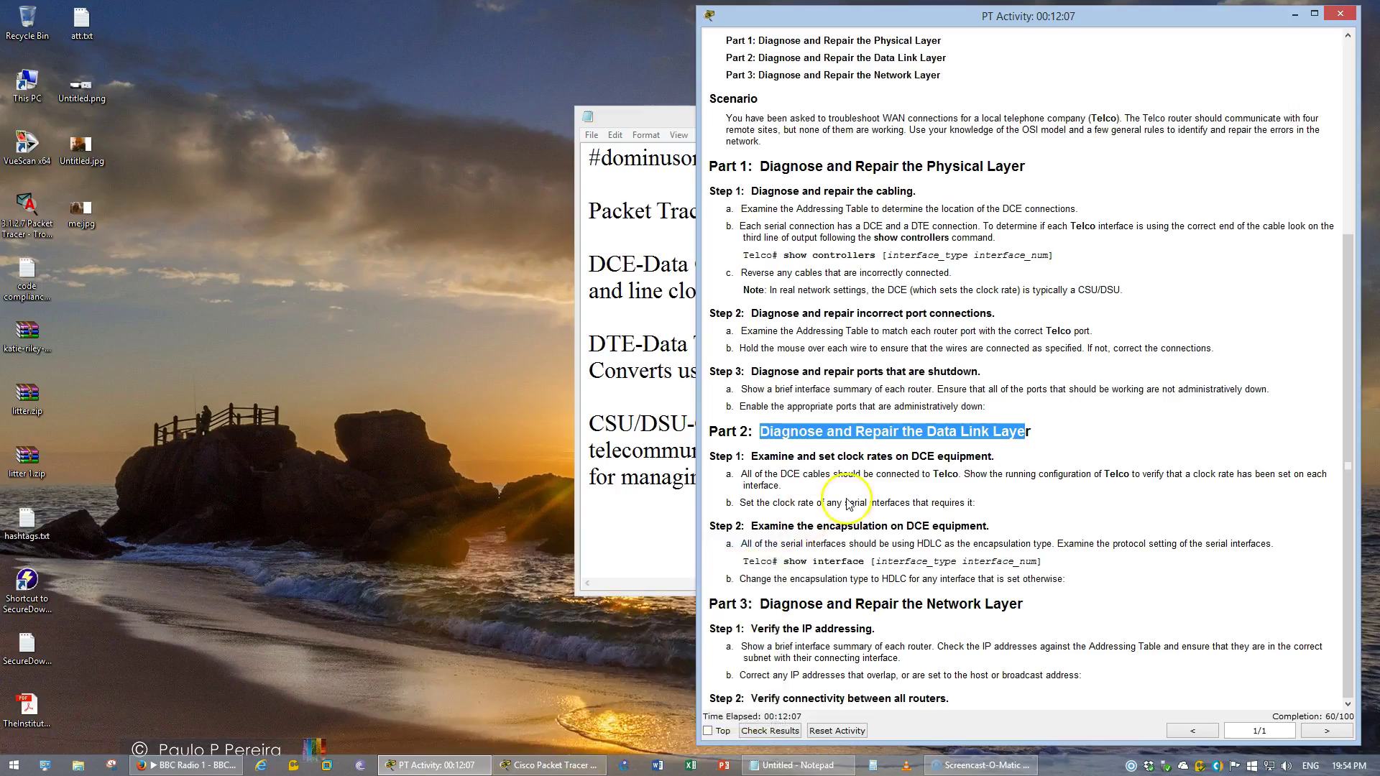
{"action": "left_click", "coordinate": [529, 765]}
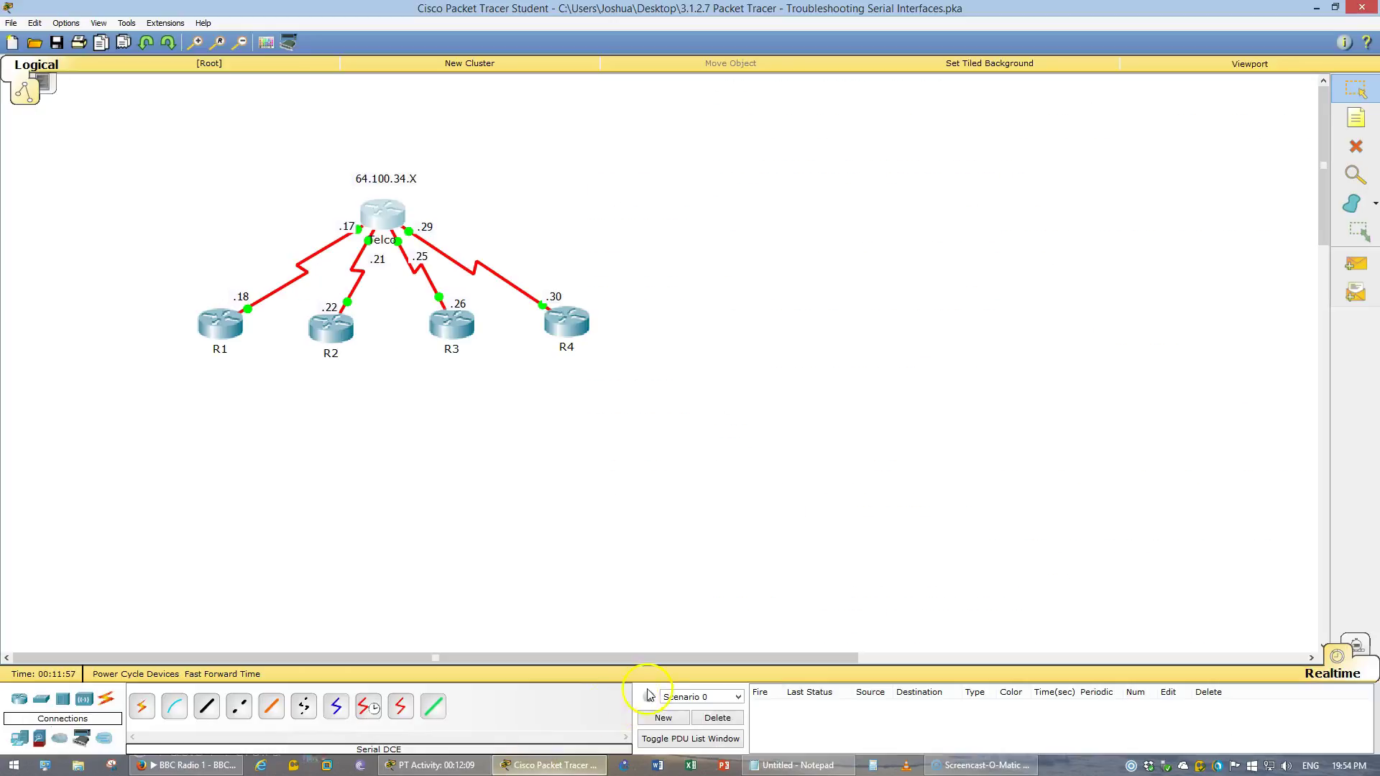
{"action": "left_click", "coordinate": [435, 765]}
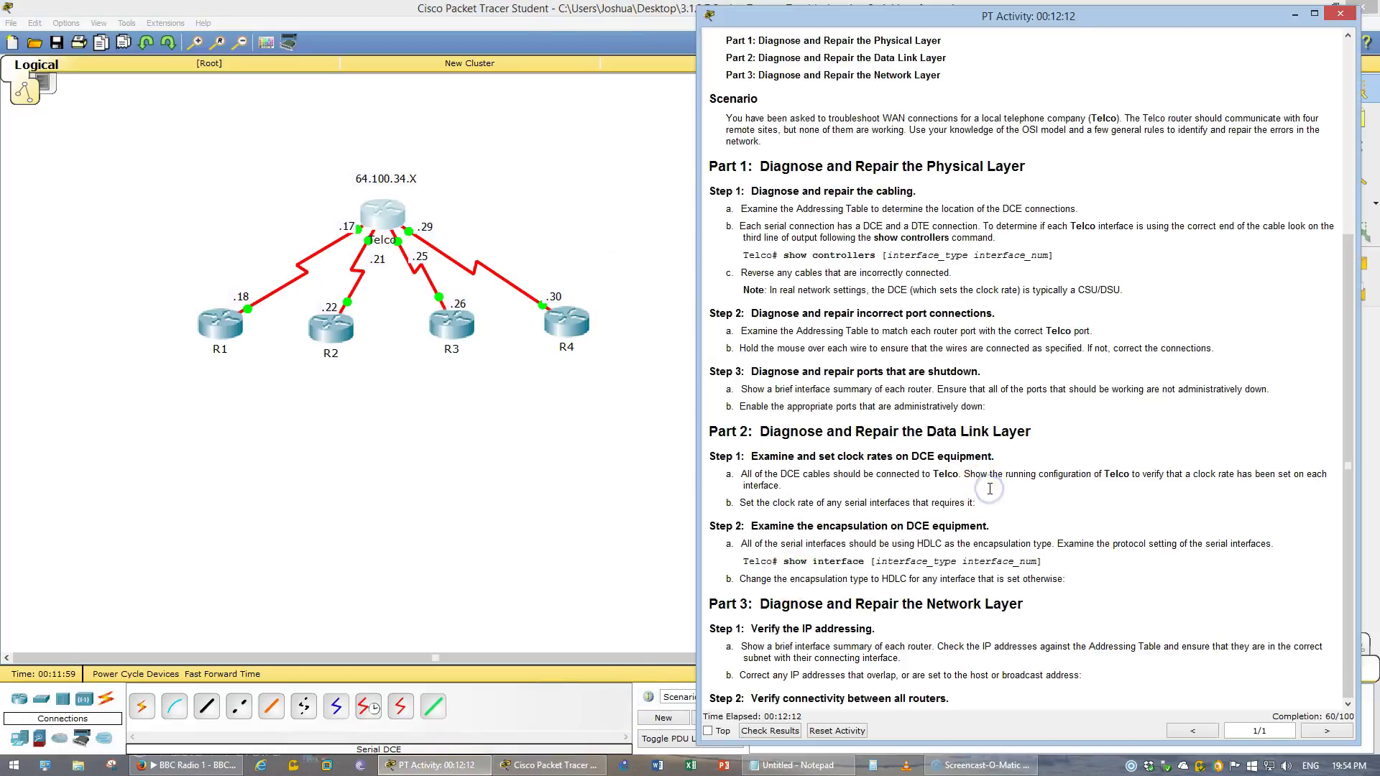
{"action": "triple_click", "coordinate": [937, 522]}
{"action": "left_click", "coordinate": [937, 522]}
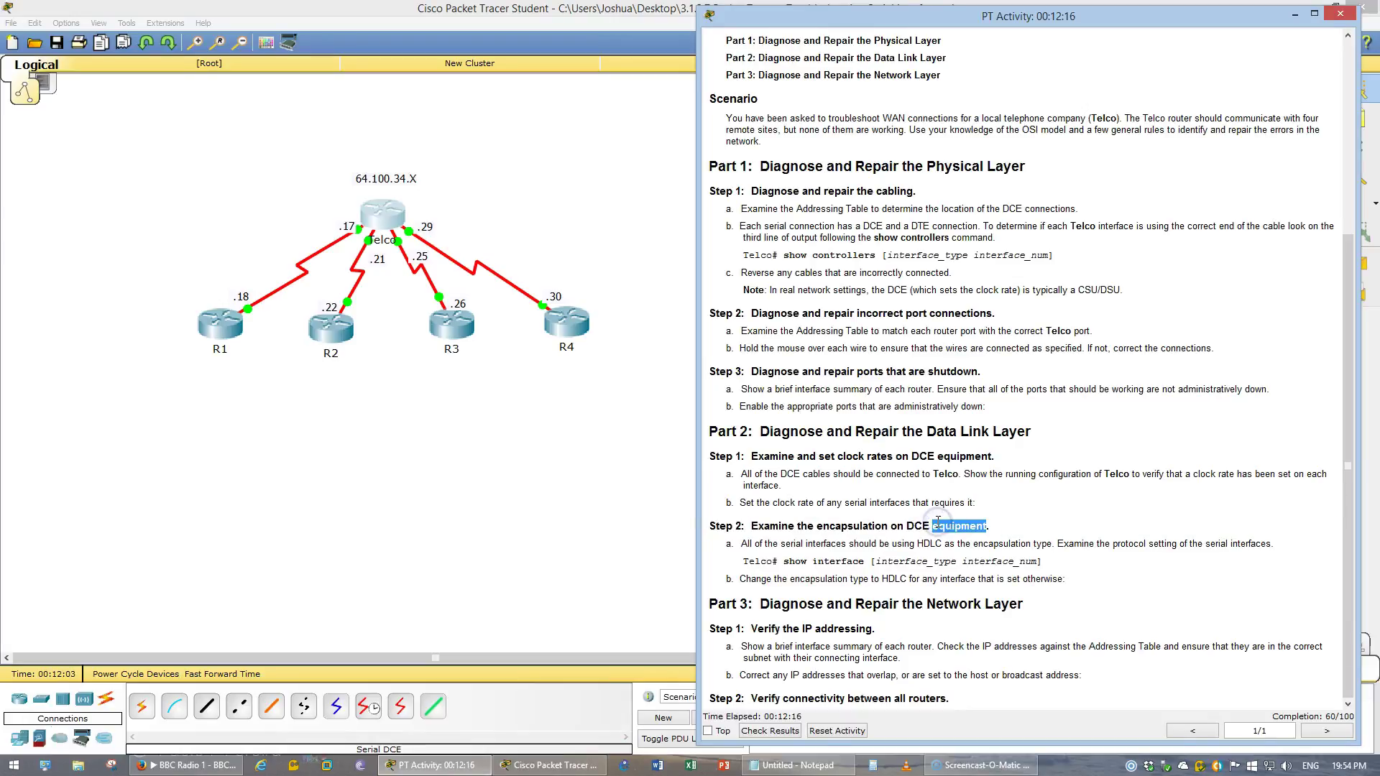
{"action": "triple_click", "coordinate": [936, 522]}
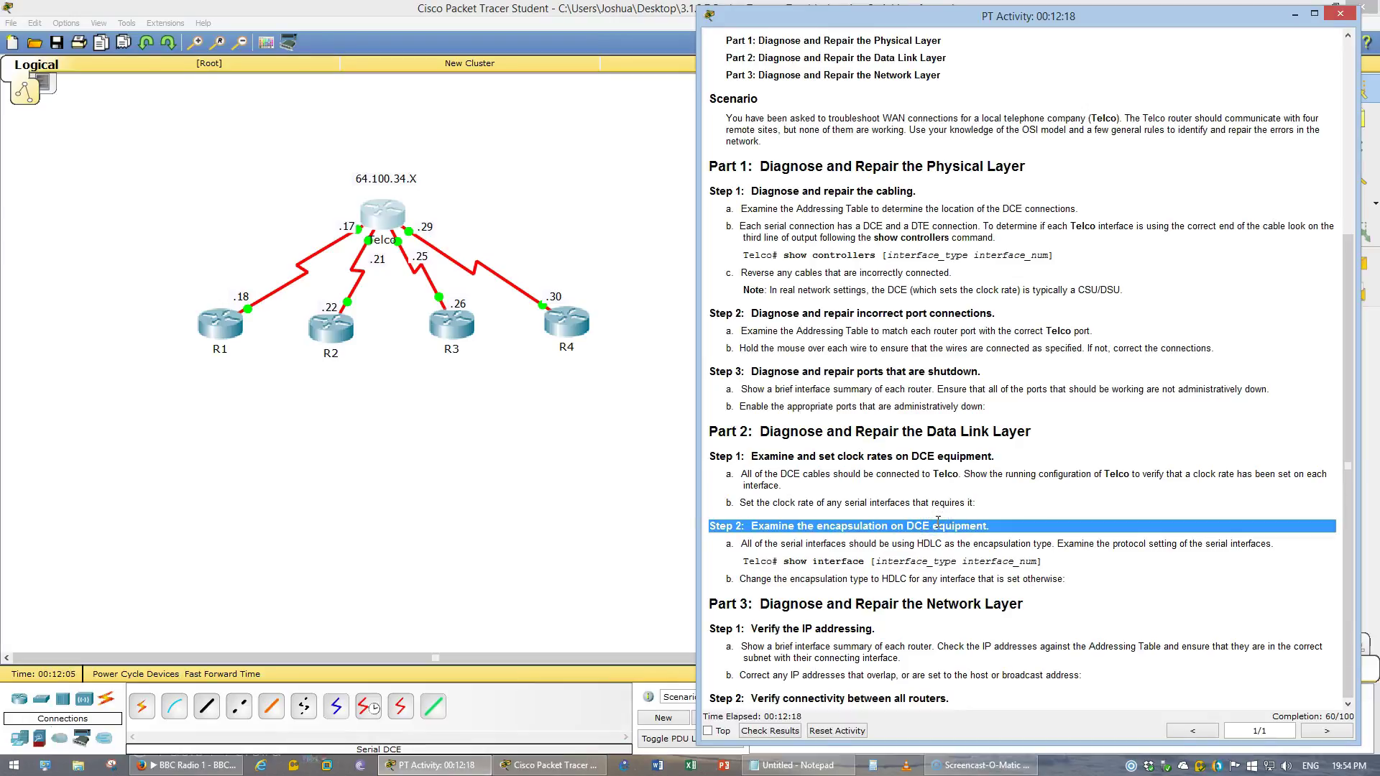
{"action": "left_click_drag", "start_coordinate": [918, 543], "coordinate": [944, 545]}
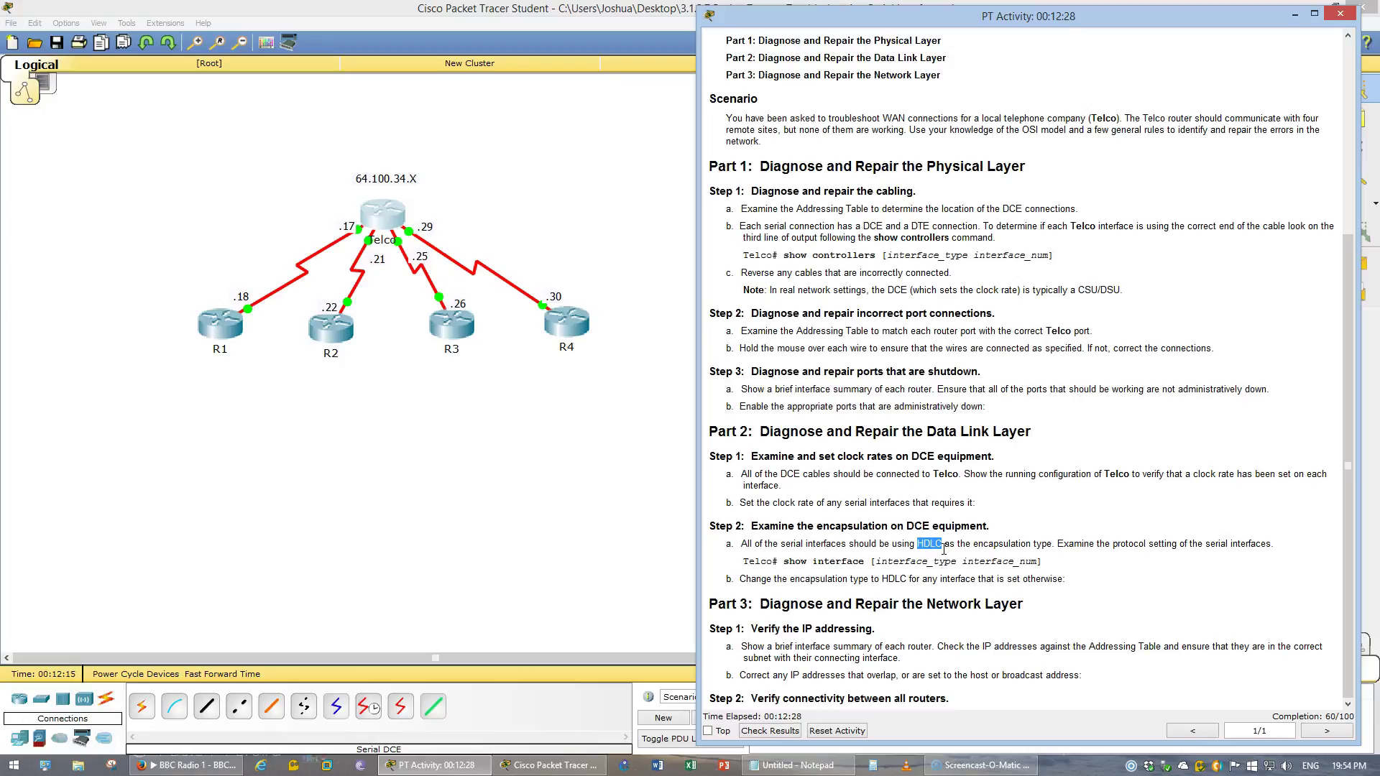
Exit Telco's running configuration listing, run show interfaces s0/0/0 in an enlarged console, and check the encapsulation
{"action": "left_click", "coordinate": [397, 214]}
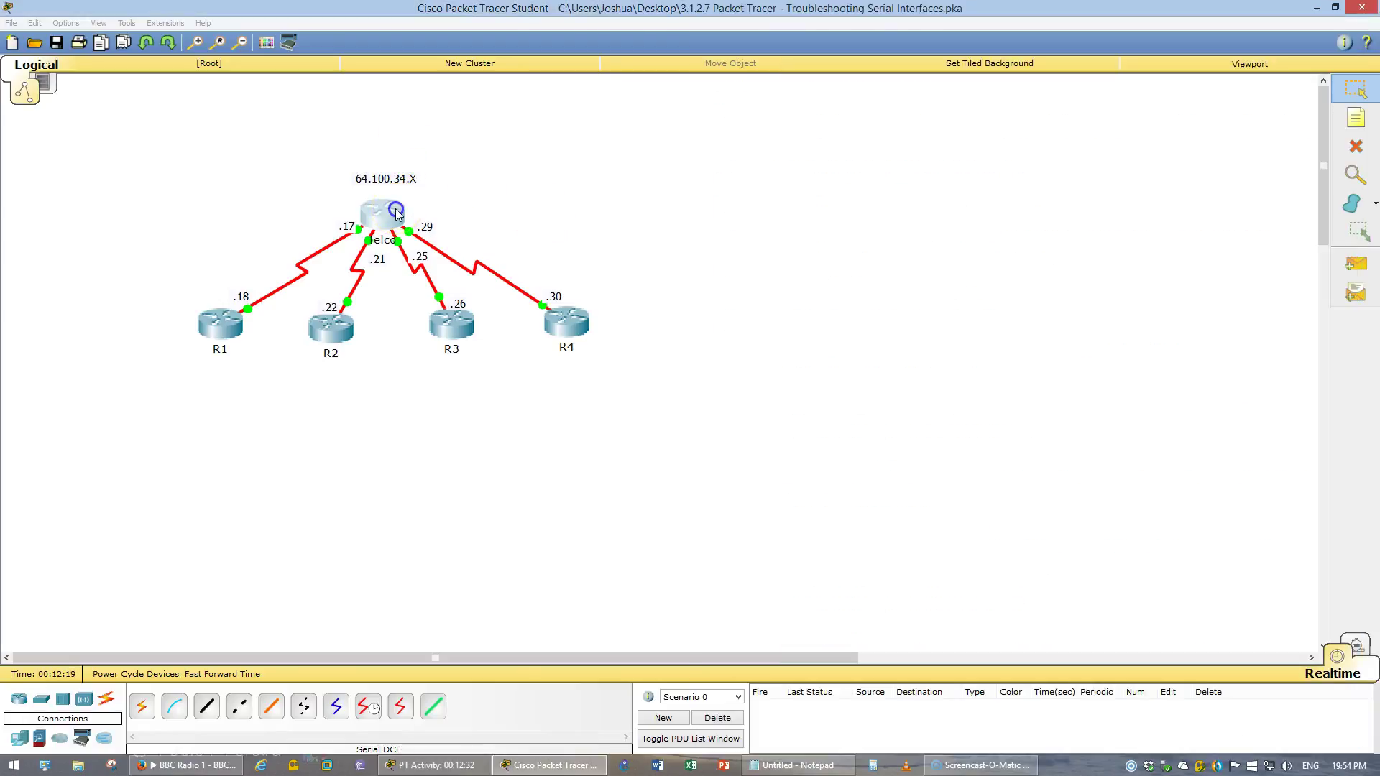
{"action": "key", "text": "q"}
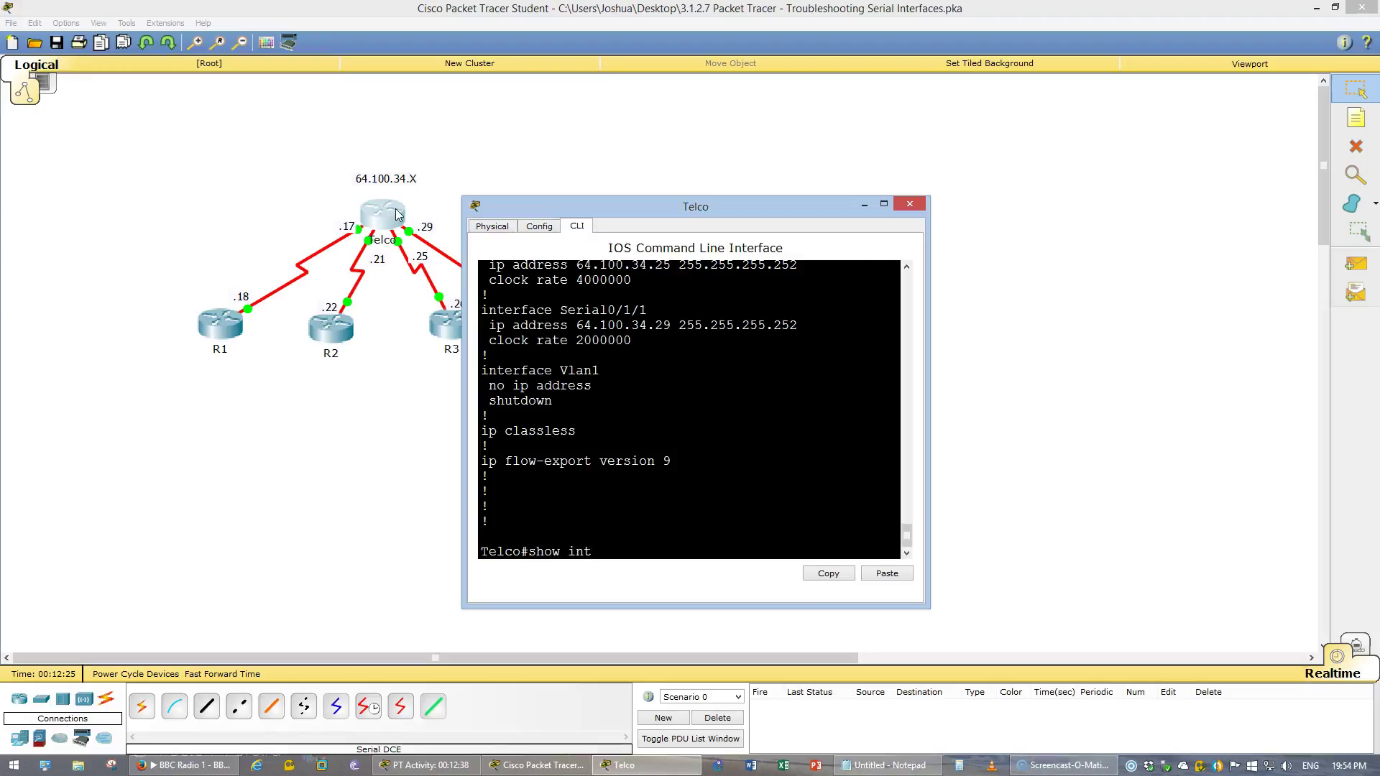
{"action": "type", "text": "show int"}
{"action": "key", "text": "Tab"}
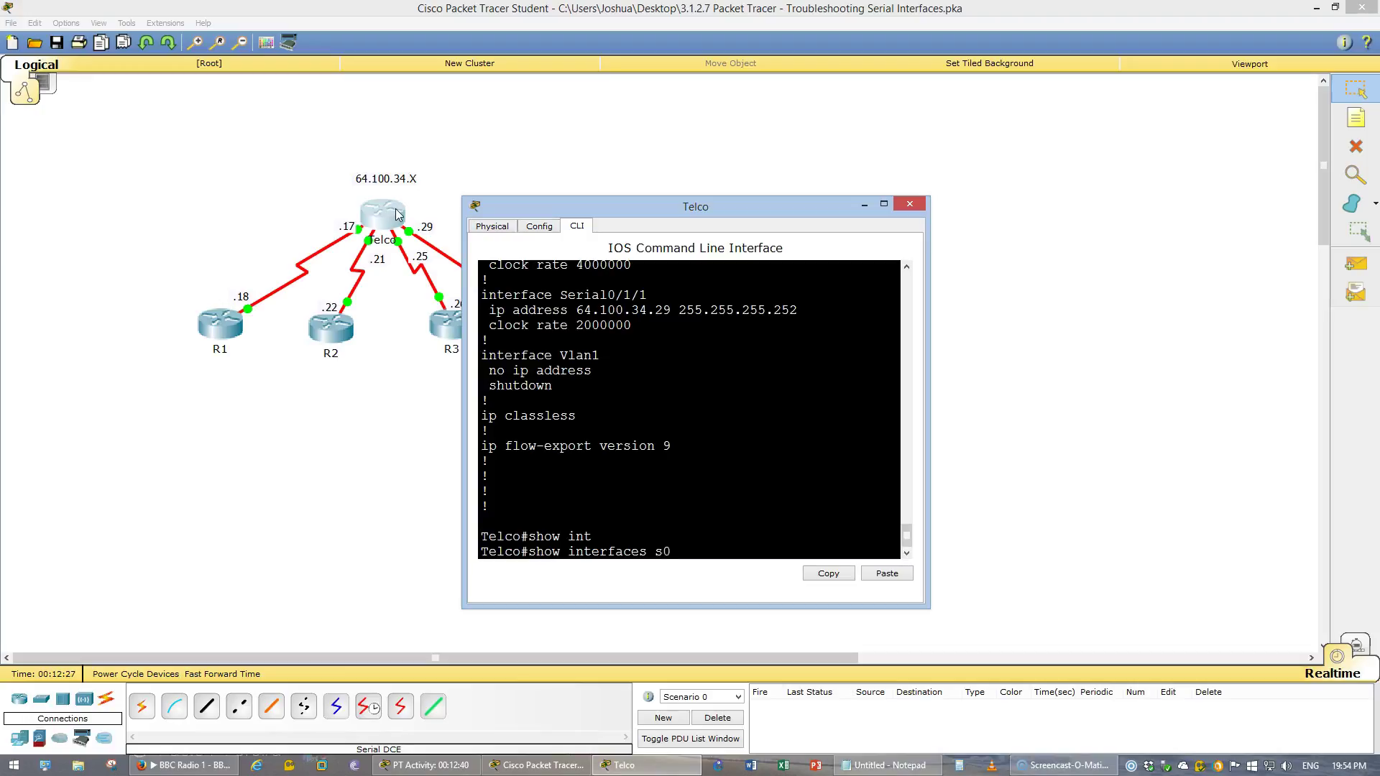
{"action": "key", "text": "Return"}
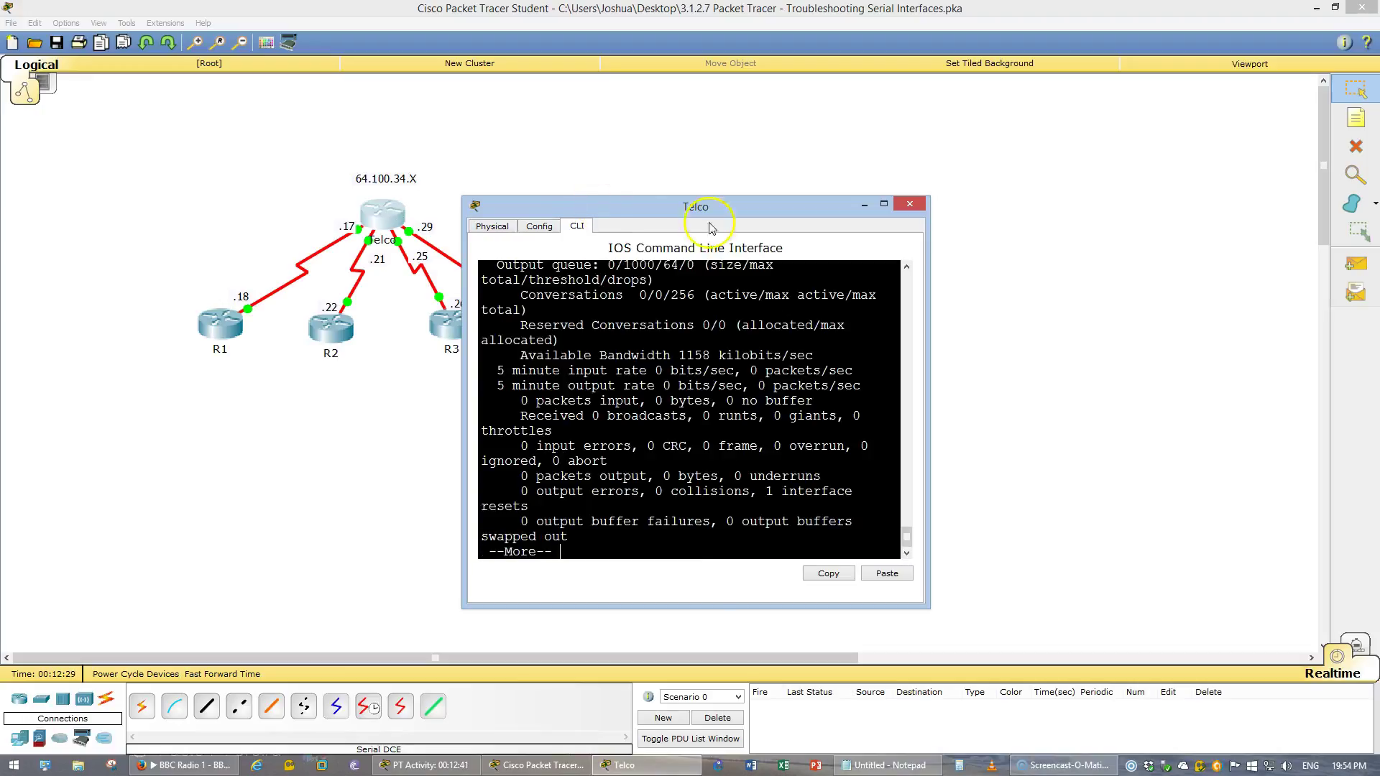
{"action": "left_click_drag", "start_coordinate": [930, 306], "coordinate": [1267, 331]}
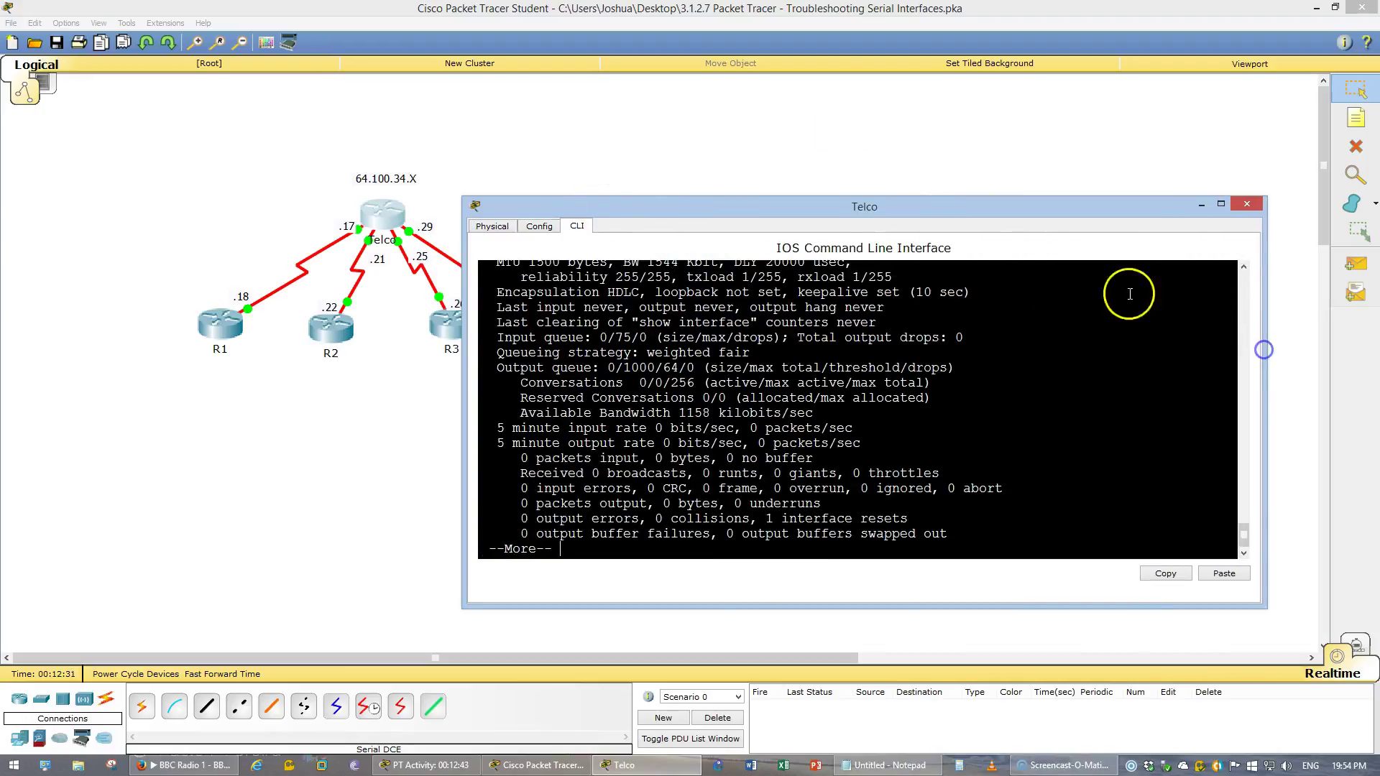
{"action": "left_click_drag", "start_coordinate": [924, 199], "coordinate": [925, 19]}
{"action": "left_click_drag", "start_coordinate": [497, 292], "coordinate": [641, 292]}
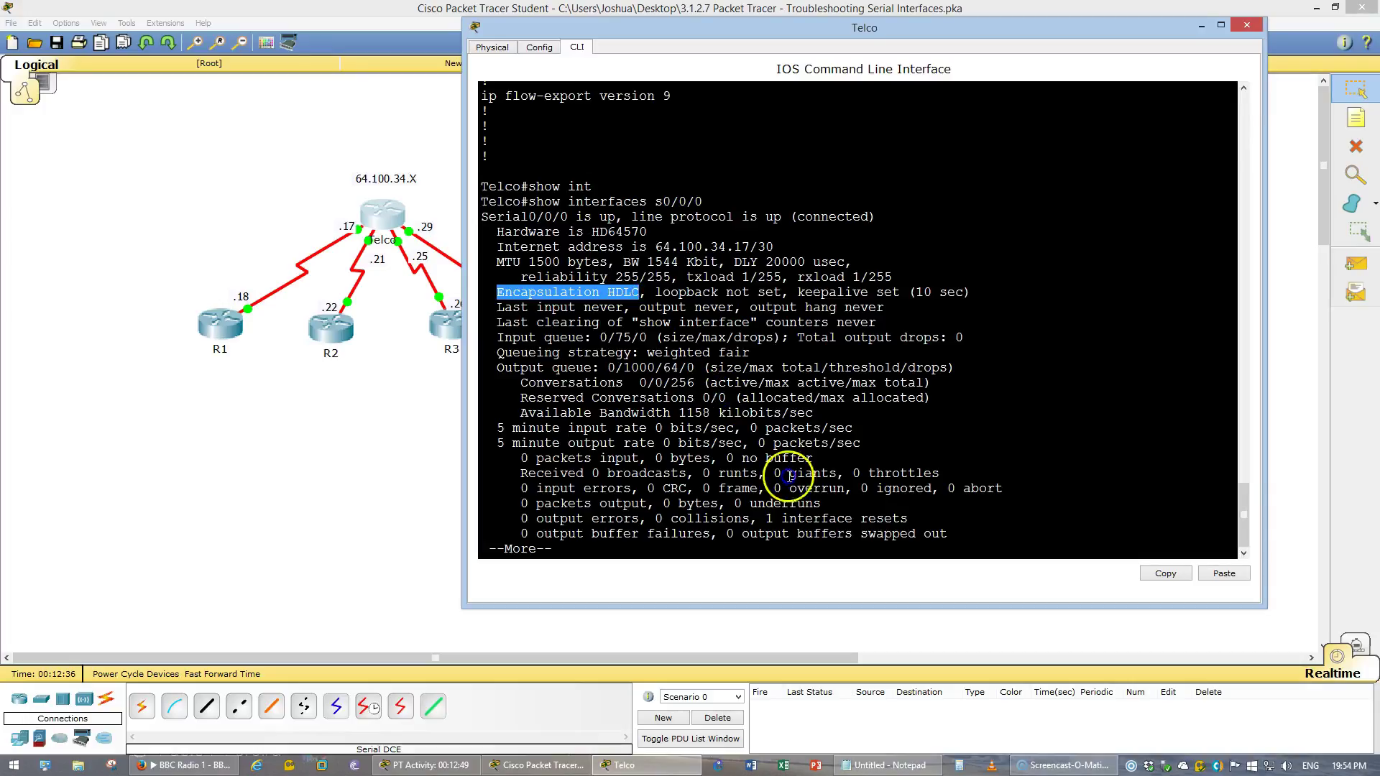
{"action": "left_click", "coordinate": [814, 496]}
{"action": "key", "text": "space"}
Run show interfaces s0/0/1 on Telco and check the encapsulation line
{"action": "key", "text": "Up"}
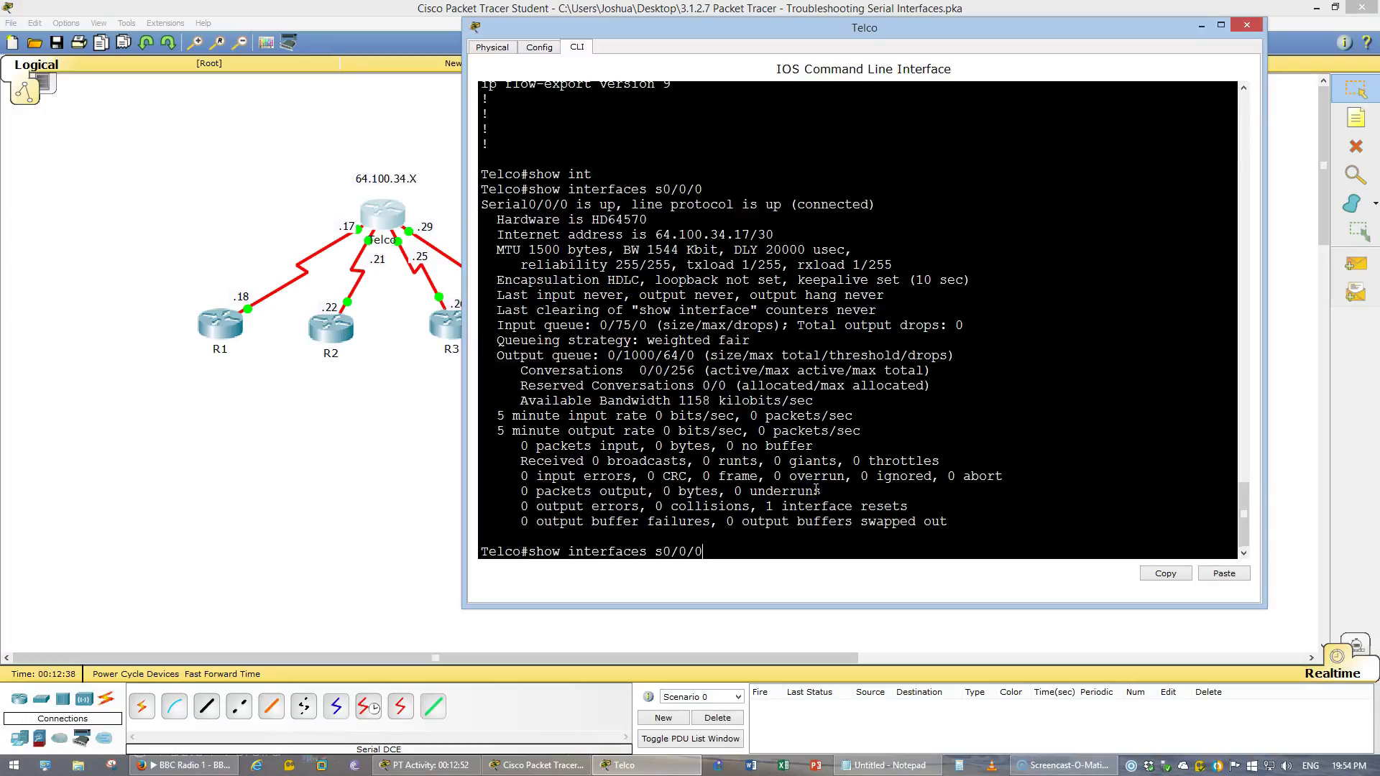
{"action": "type", "text": "1"}
{"action": "key", "text": "Return"}
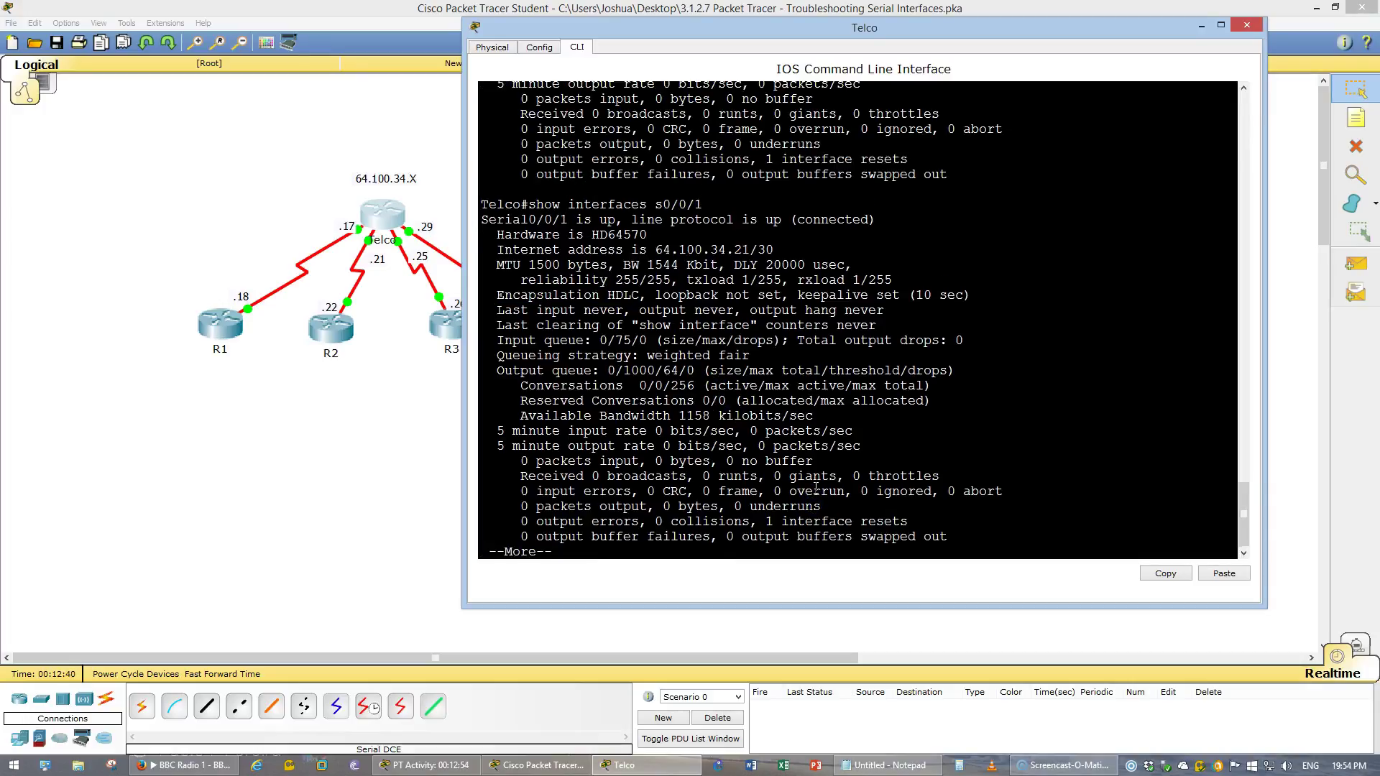
{"action": "double_click", "coordinate": [622, 295]}
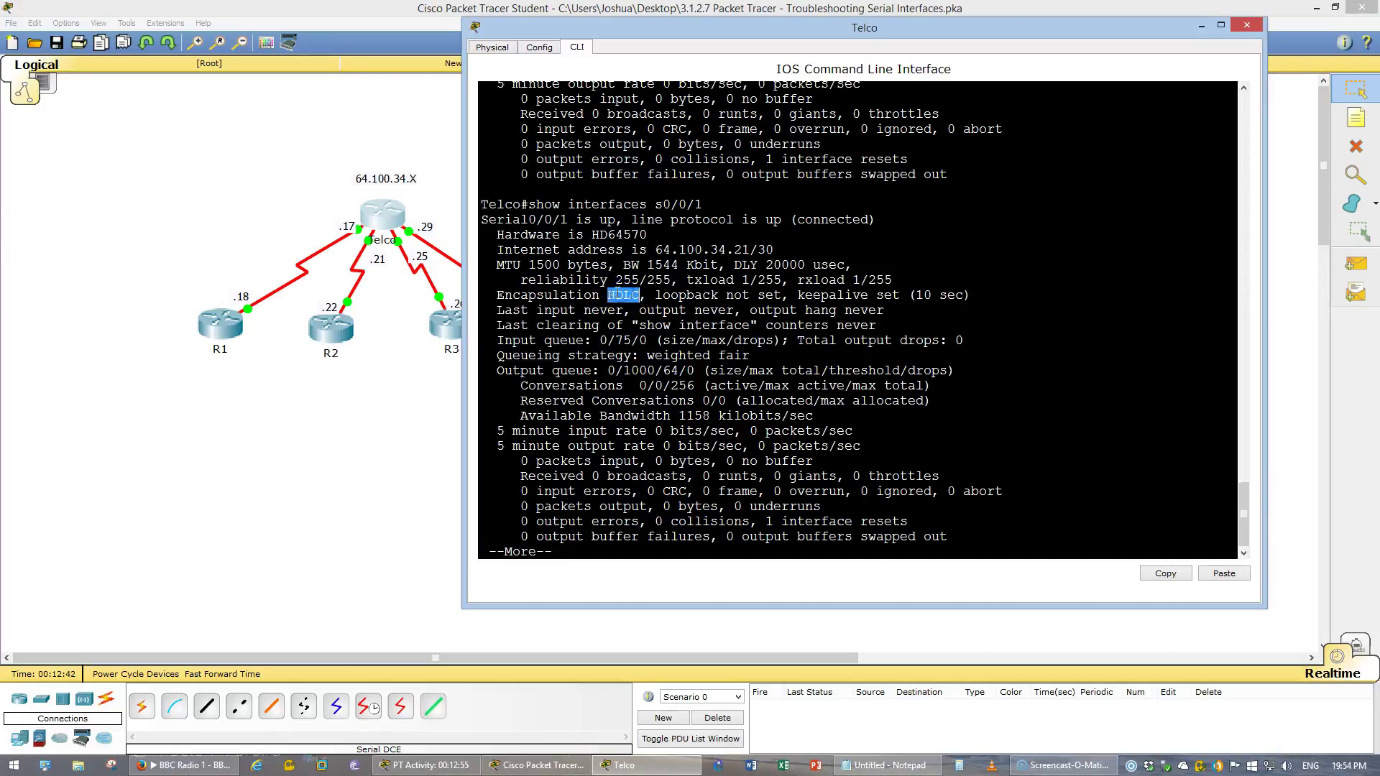
{"action": "double_click", "coordinate": [571, 297]}
{"action": "left_click", "coordinate": [610, 547]}
{"action": "key", "text": "space"}
Run show interfaces s0/1/0 on Telco and check its encapsulation type
{"action": "key", "text": "Up"}
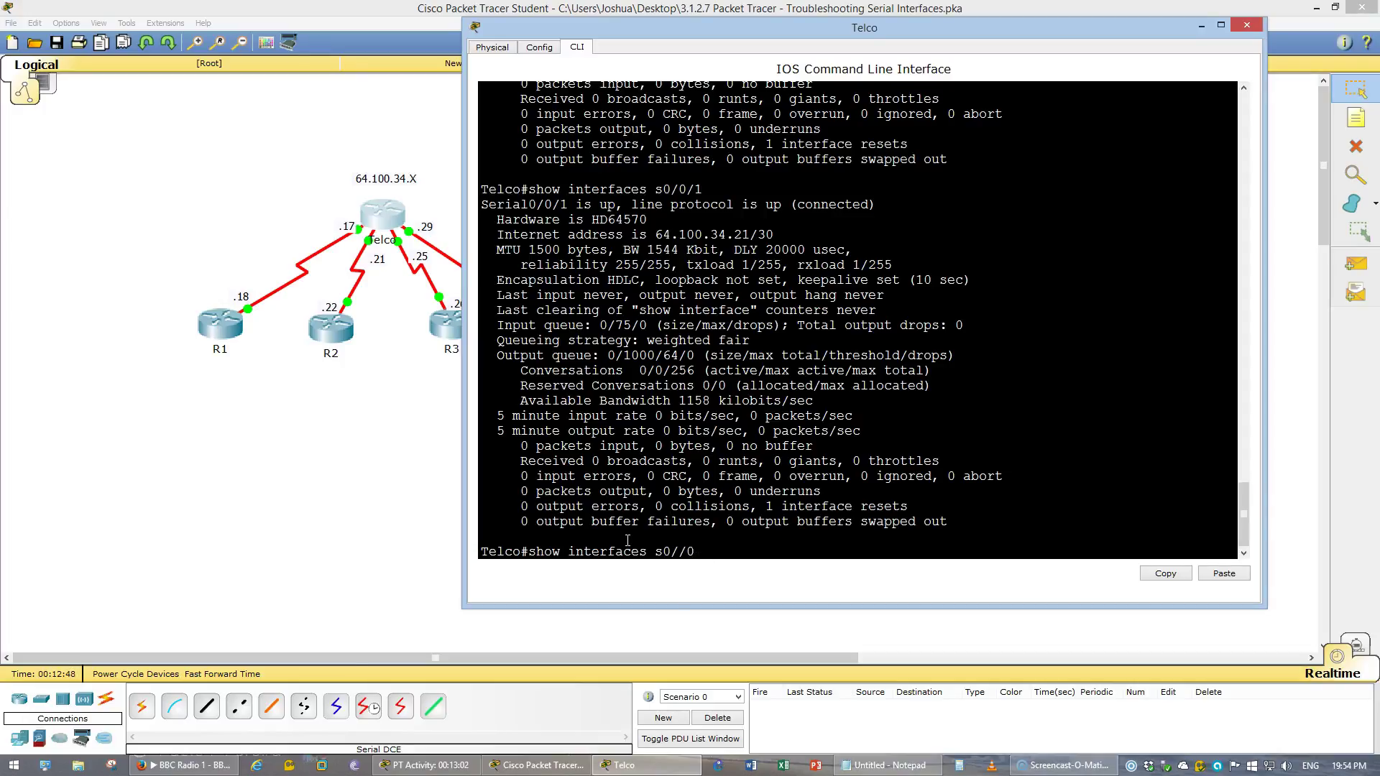
{"action": "type", "text": "1"}
{"action": "key", "text": "Return"}
{"action": "left_click_drag", "start_coordinate": [632, 295], "coordinate": [521, 295]}
{"action": "left_click", "coordinate": [655, 440]}
{"action": "key", "text": "space"}
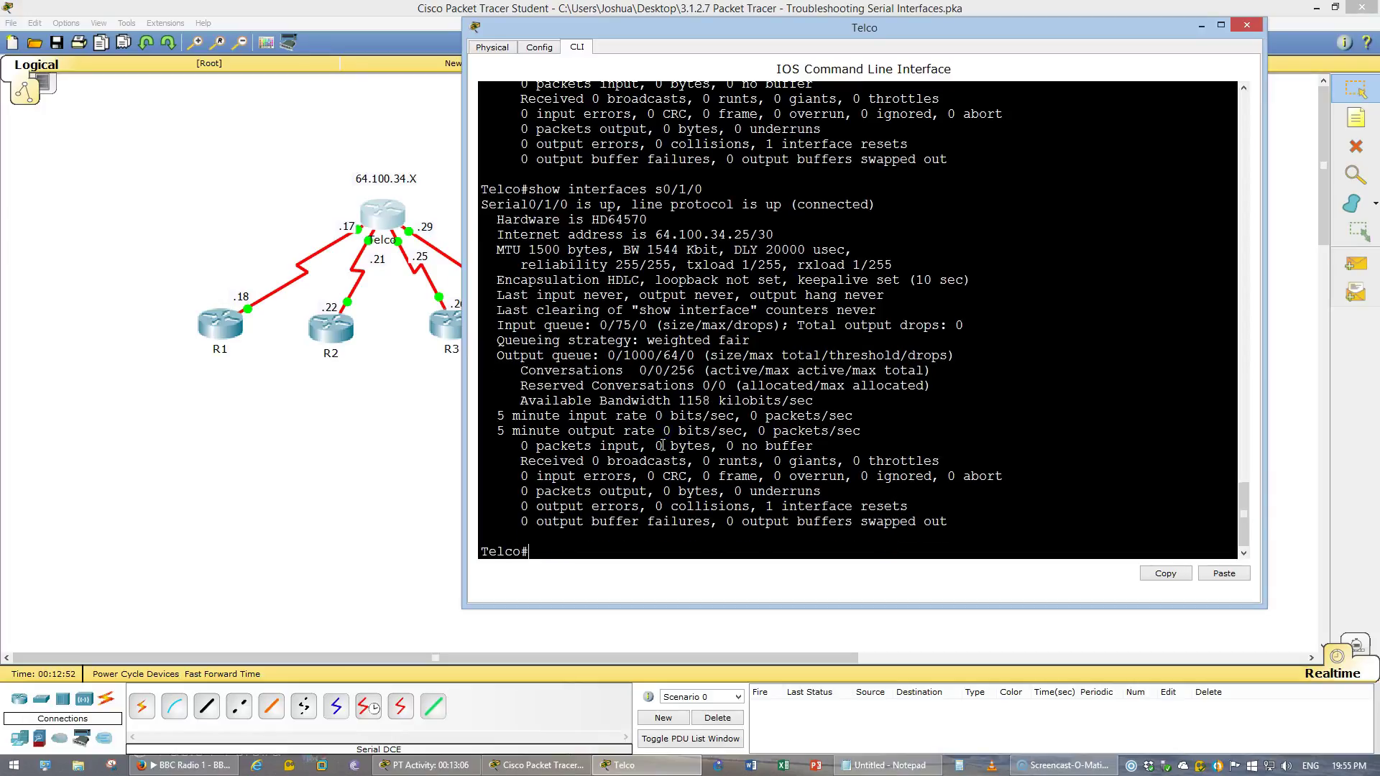
Run show interfaces s0/1/1 on Telco and check which encapsulation it uses
{"action": "key", "text": "Up"}
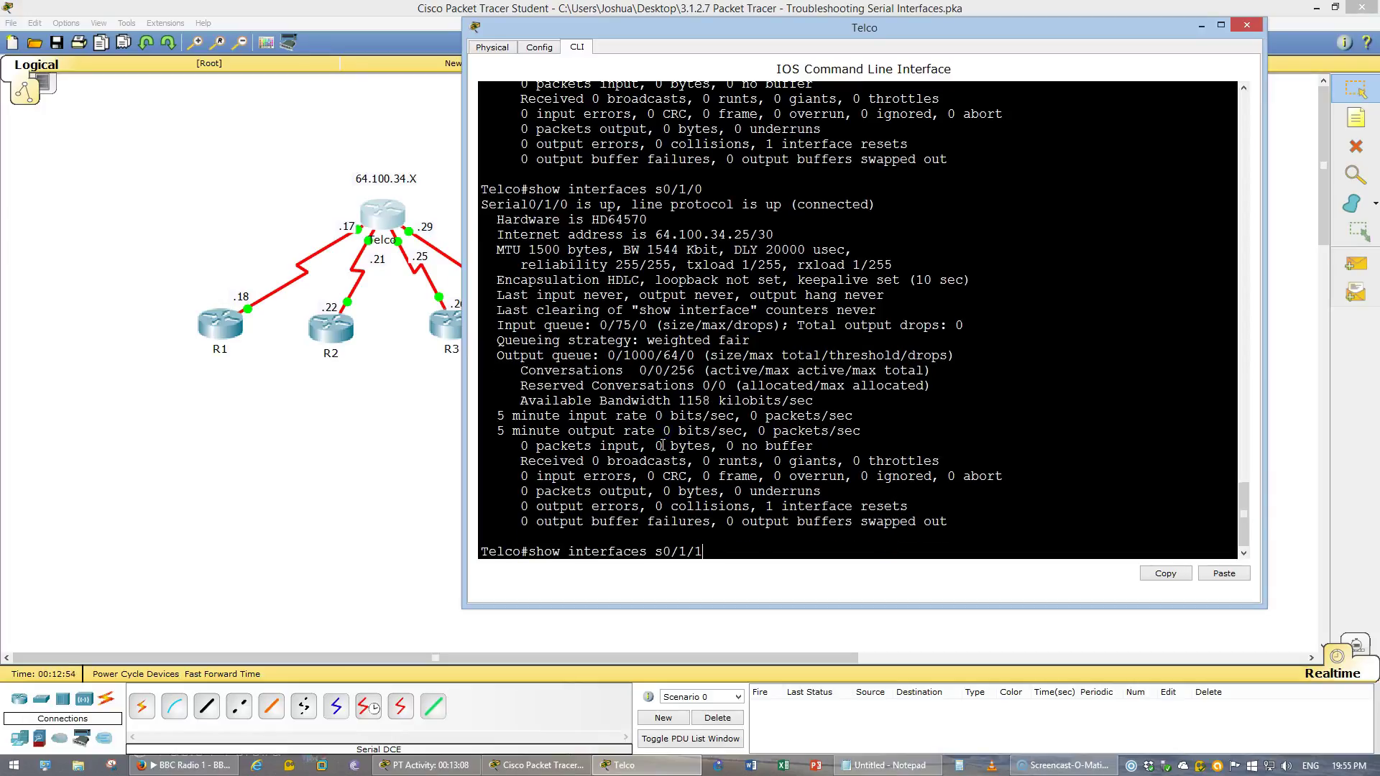
{"action": "type", "text": "1"}
{"action": "key", "text": "Return"}
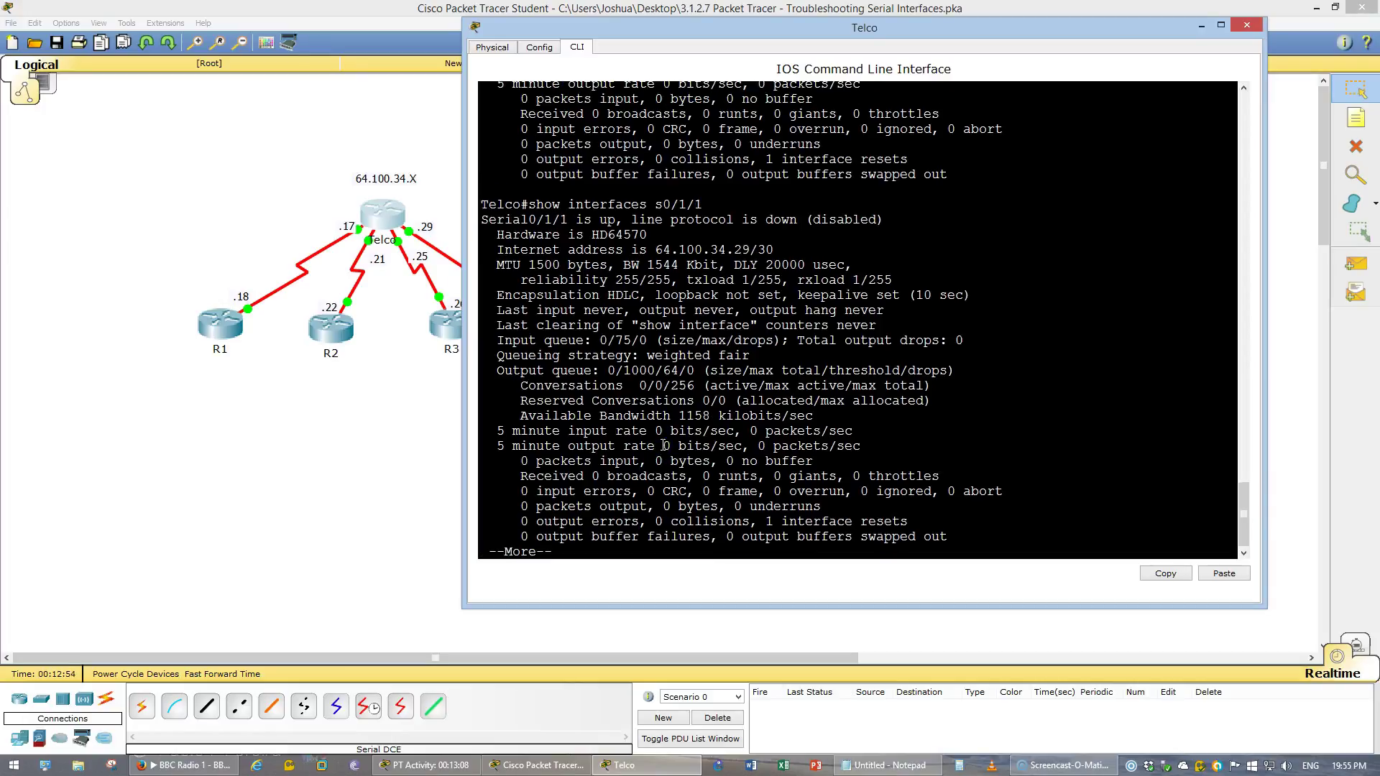
{"action": "double_click", "coordinate": [624, 295]}
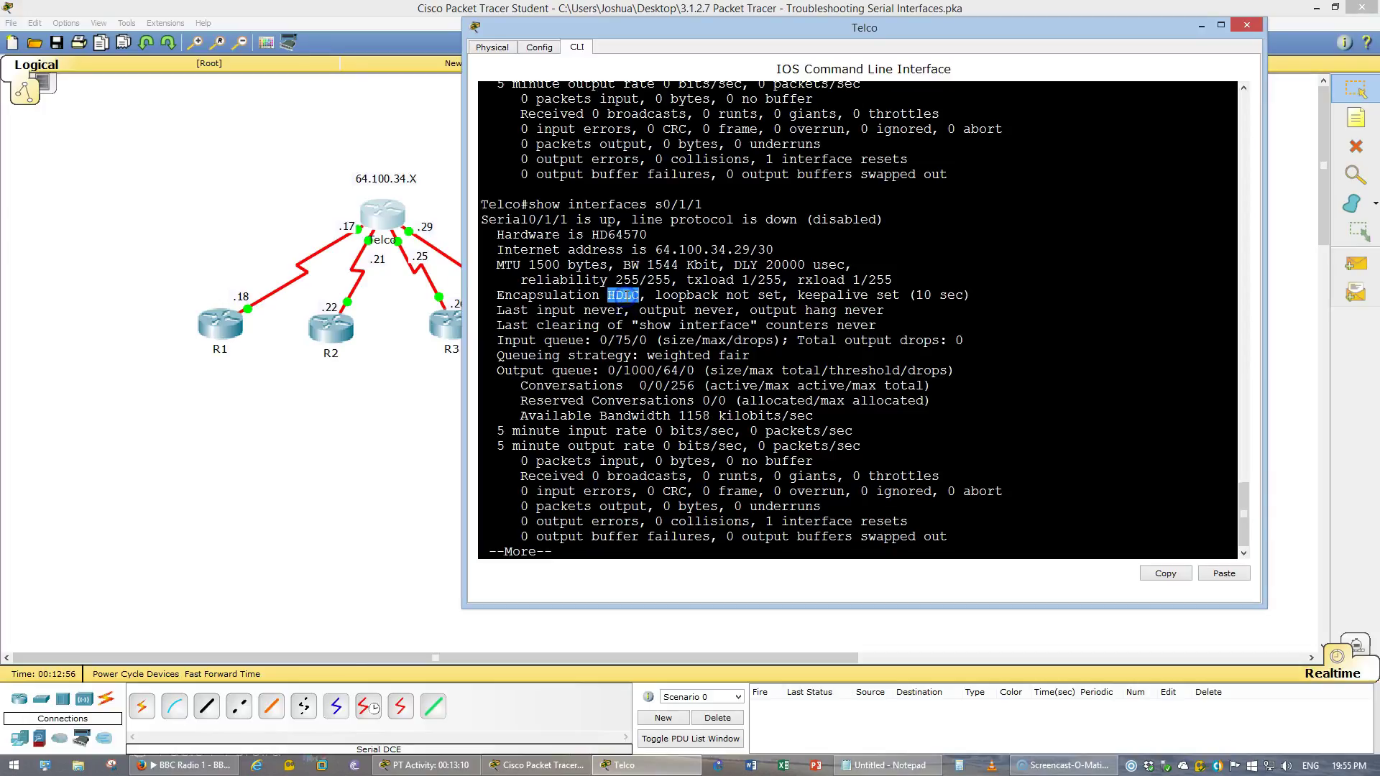
Run show interfaces s0/0/0 on R1, enlarge its console to check the encapsulation, and close R1's window
{"action": "left_click", "coordinate": [235, 320]}
{"action": "type", "text": "show int"}
{"action": "key", "text": "Tab"}
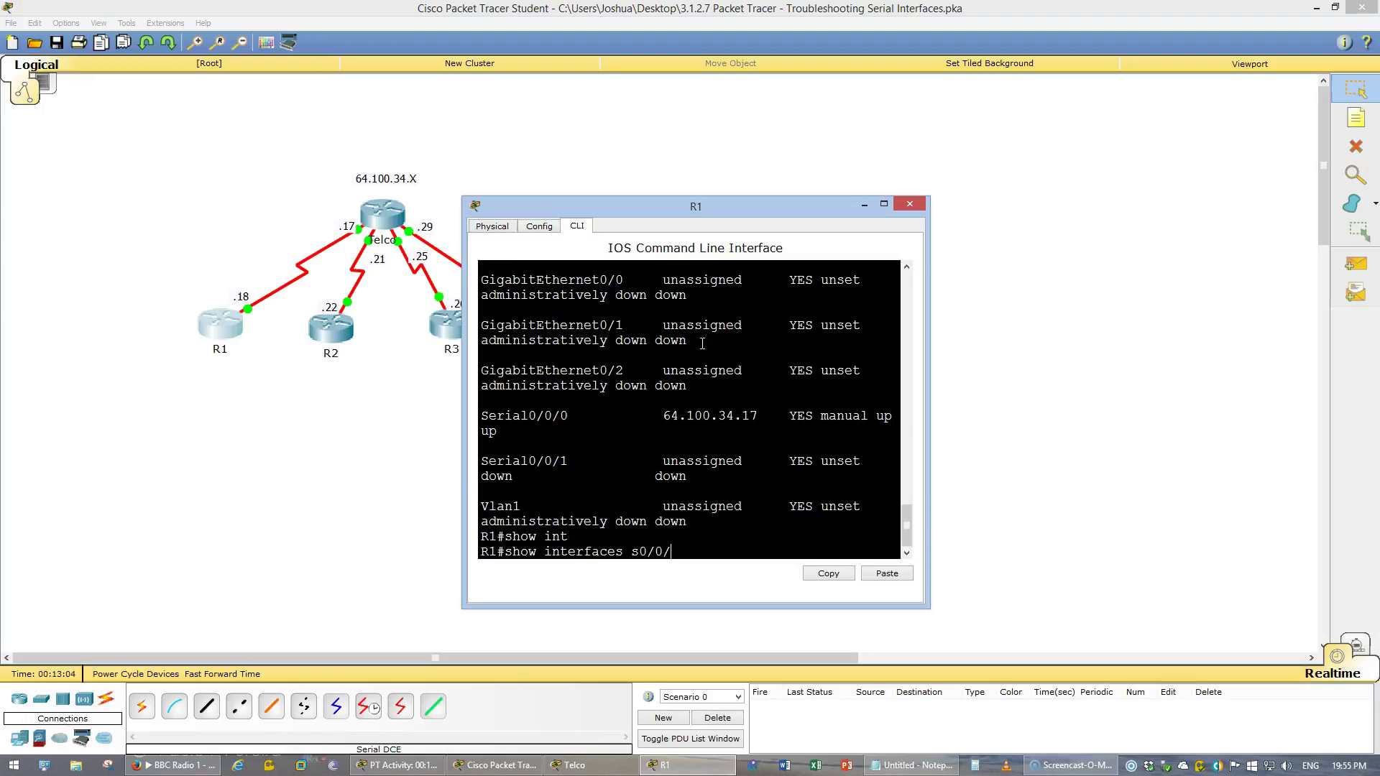
{"action": "key", "text": "Return"}
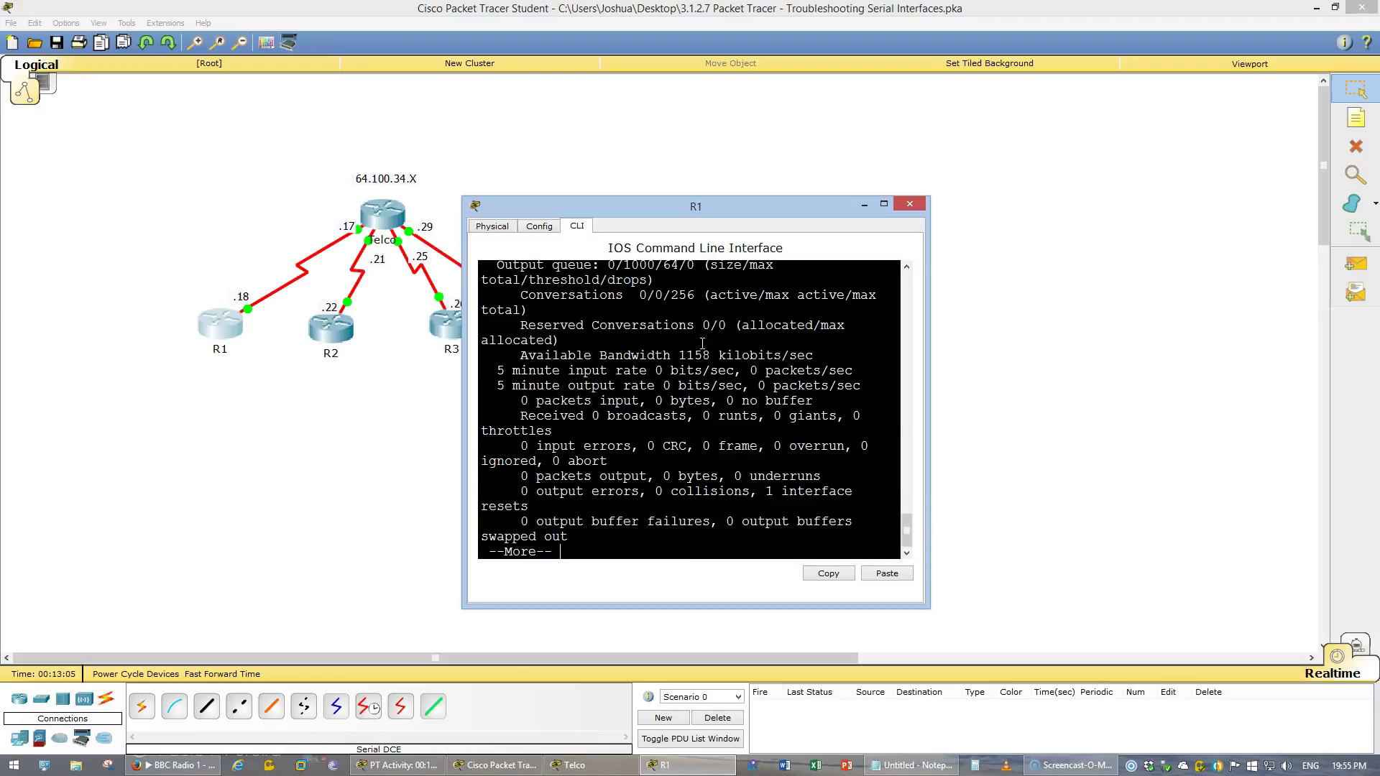
{"action": "left_click_drag", "start_coordinate": [931, 349], "coordinate": [1215, 402]}
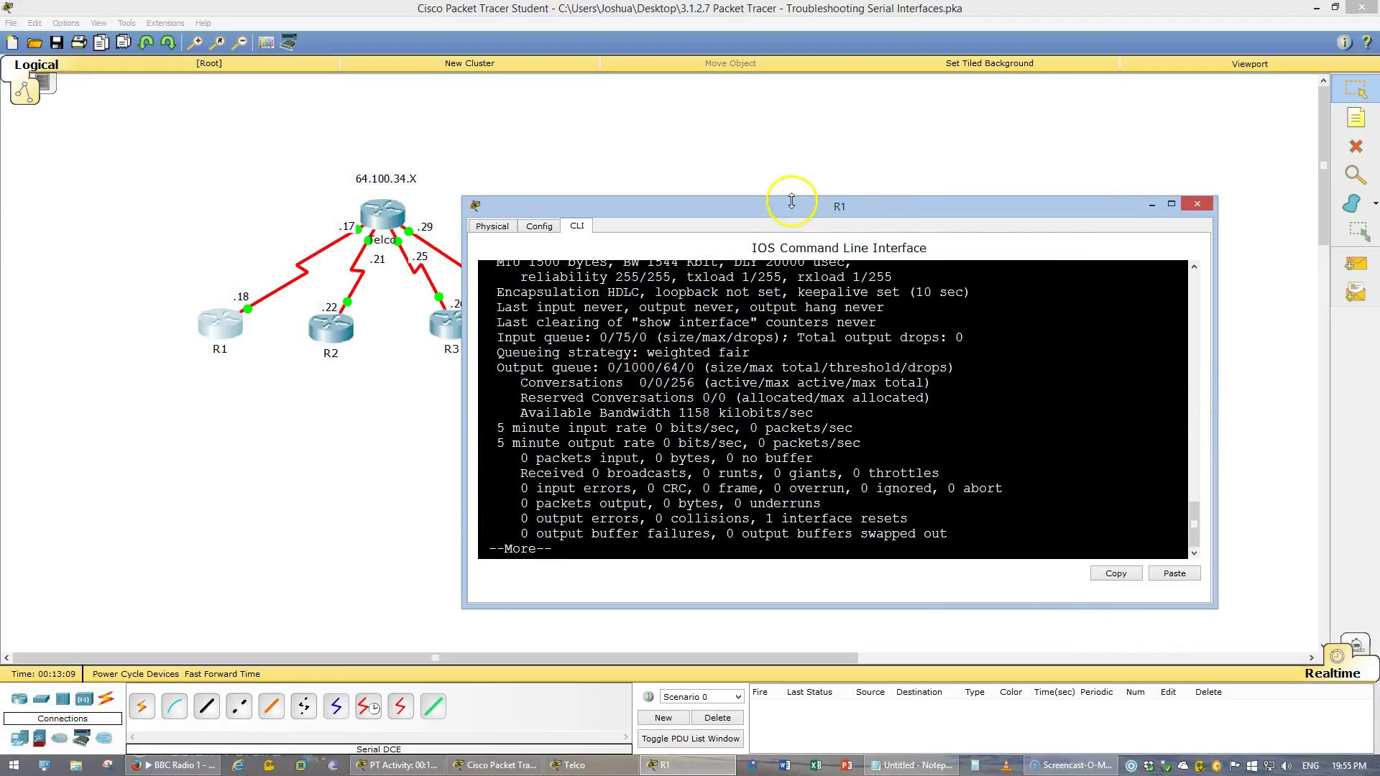
{"action": "left_click_drag", "start_coordinate": [791, 201], "coordinate": [791, 90]}
{"action": "double_click", "coordinate": [621, 293]}
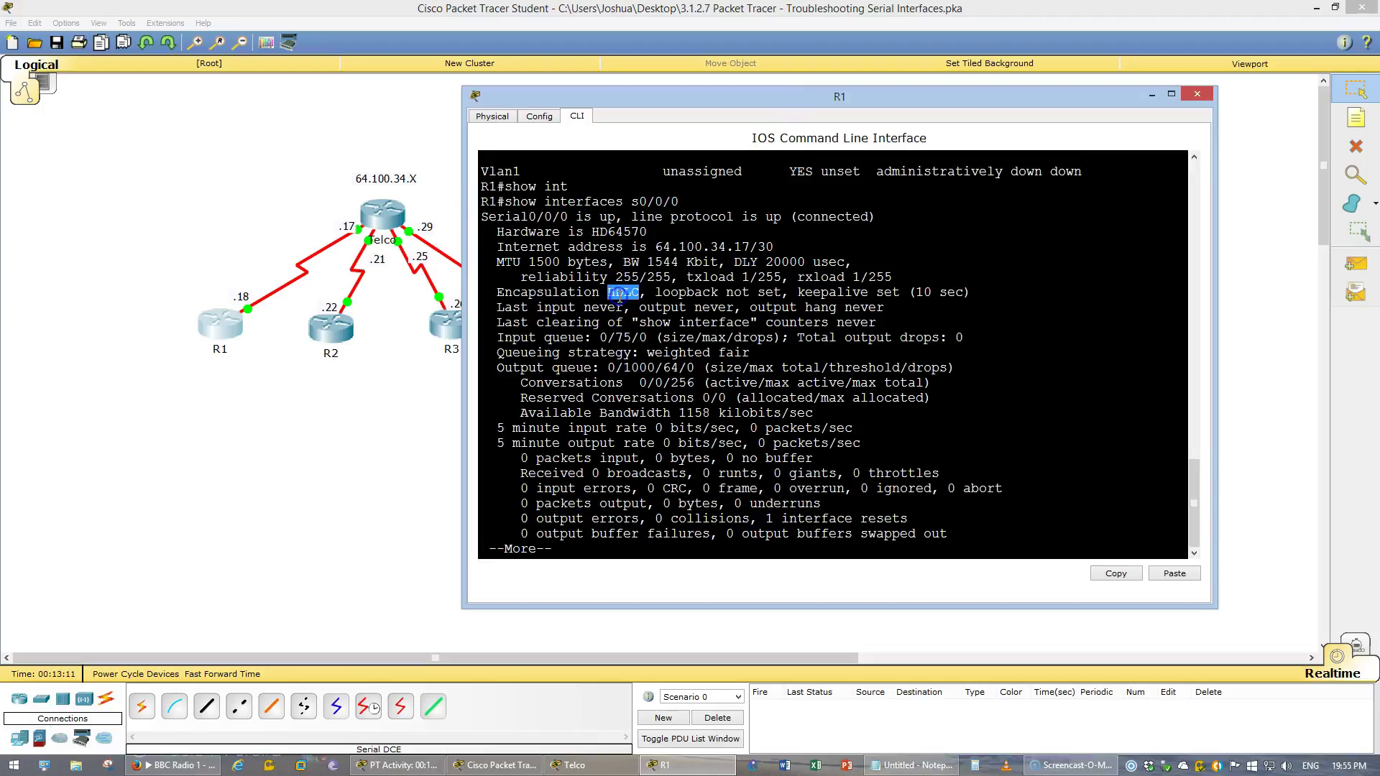
{"action": "key", "text": "alt+F4"}
Run show interfaces s0/0/1 on R2 in a widened console, check the encapsulation type, and close R2's window
{"action": "left_click", "coordinate": [331, 327]}
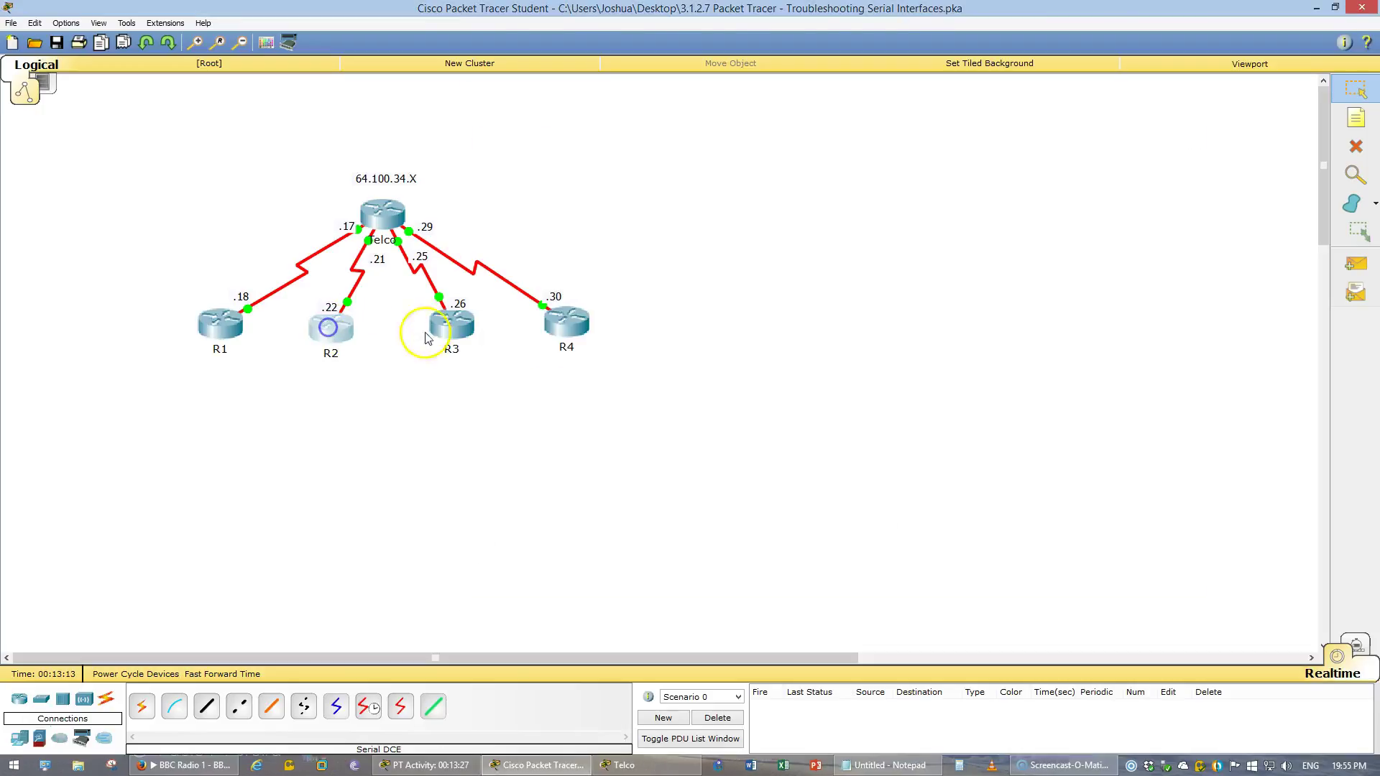
{"action": "left_click_drag", "start_coordinate": [926, 601], "coordinate": [1237, 651]}
{"action": "type", "text": "hso"}
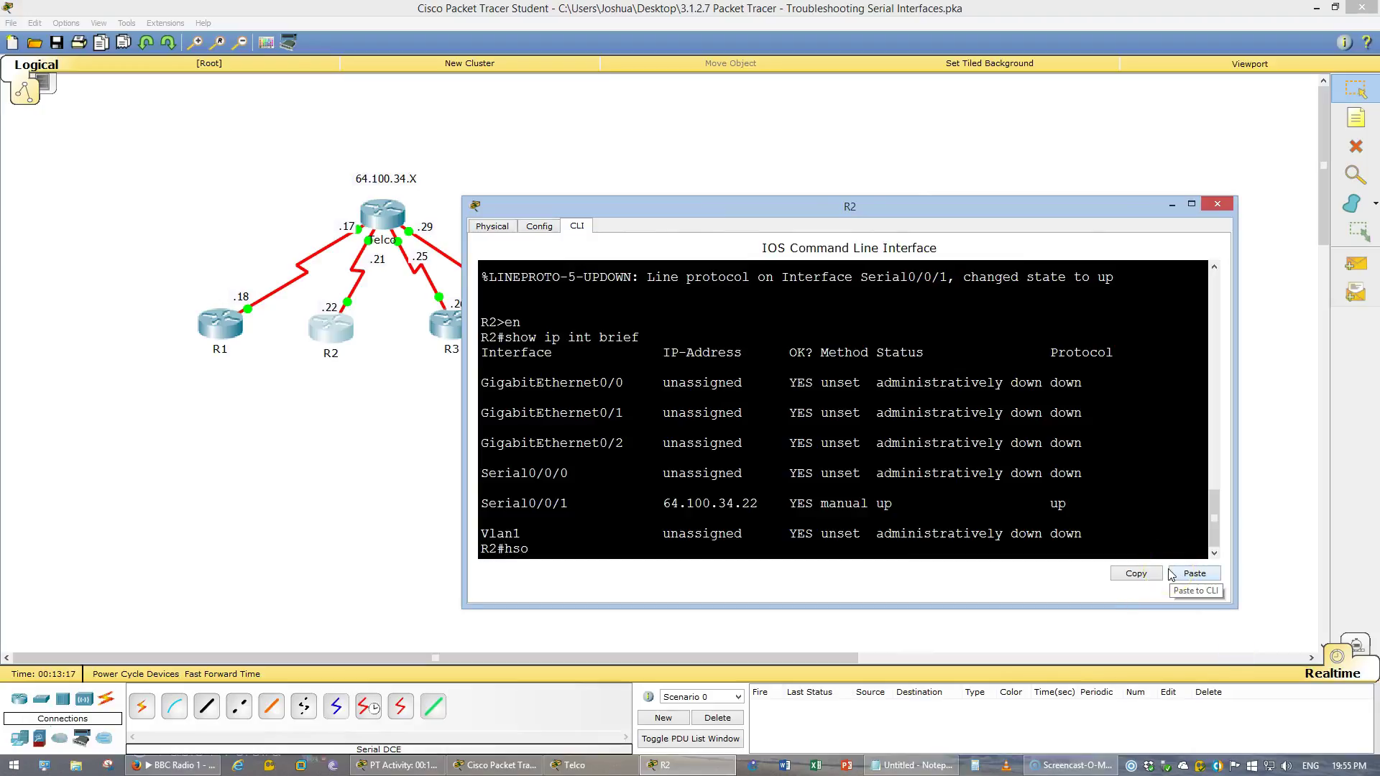
{"action": "type", "text": "w in"}
{"action": "key", "text": "Tab"}
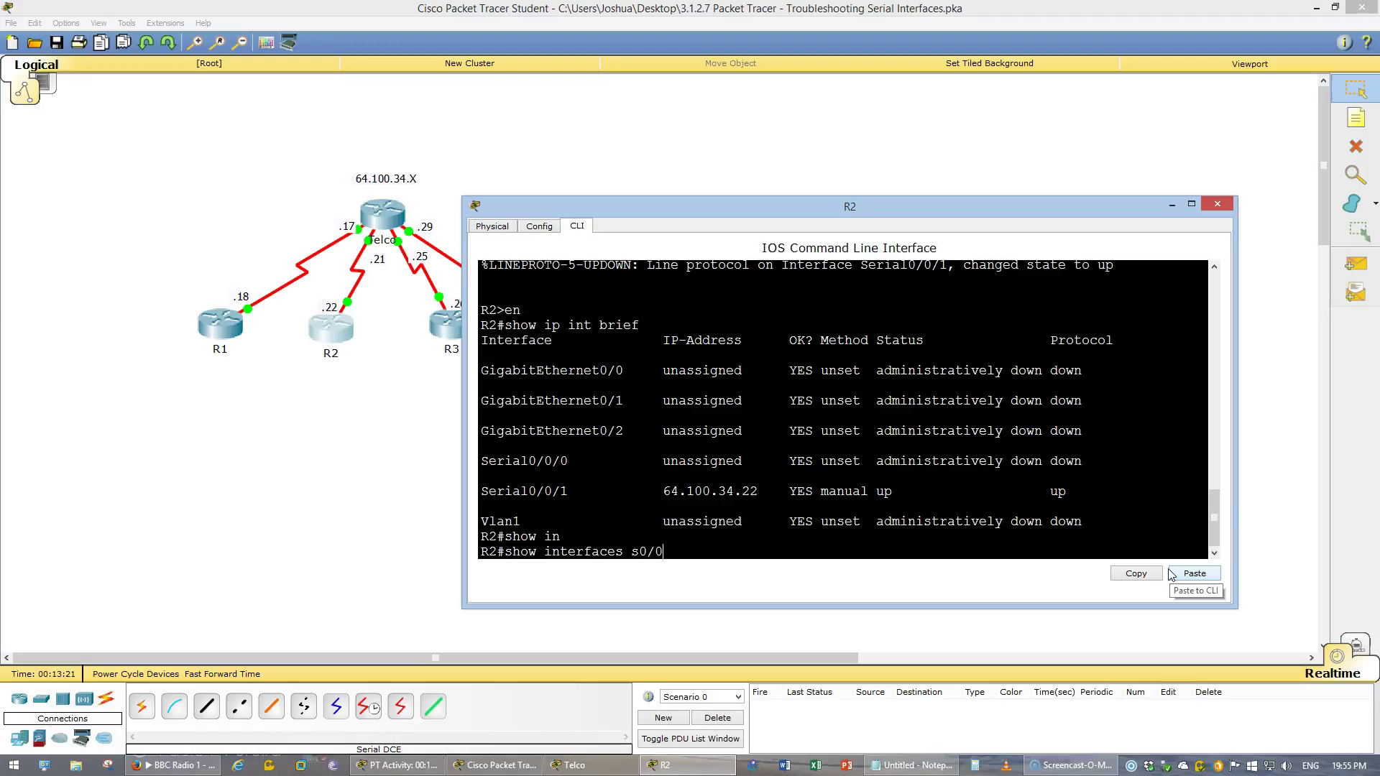
{"action": "key", "text": "Return"}
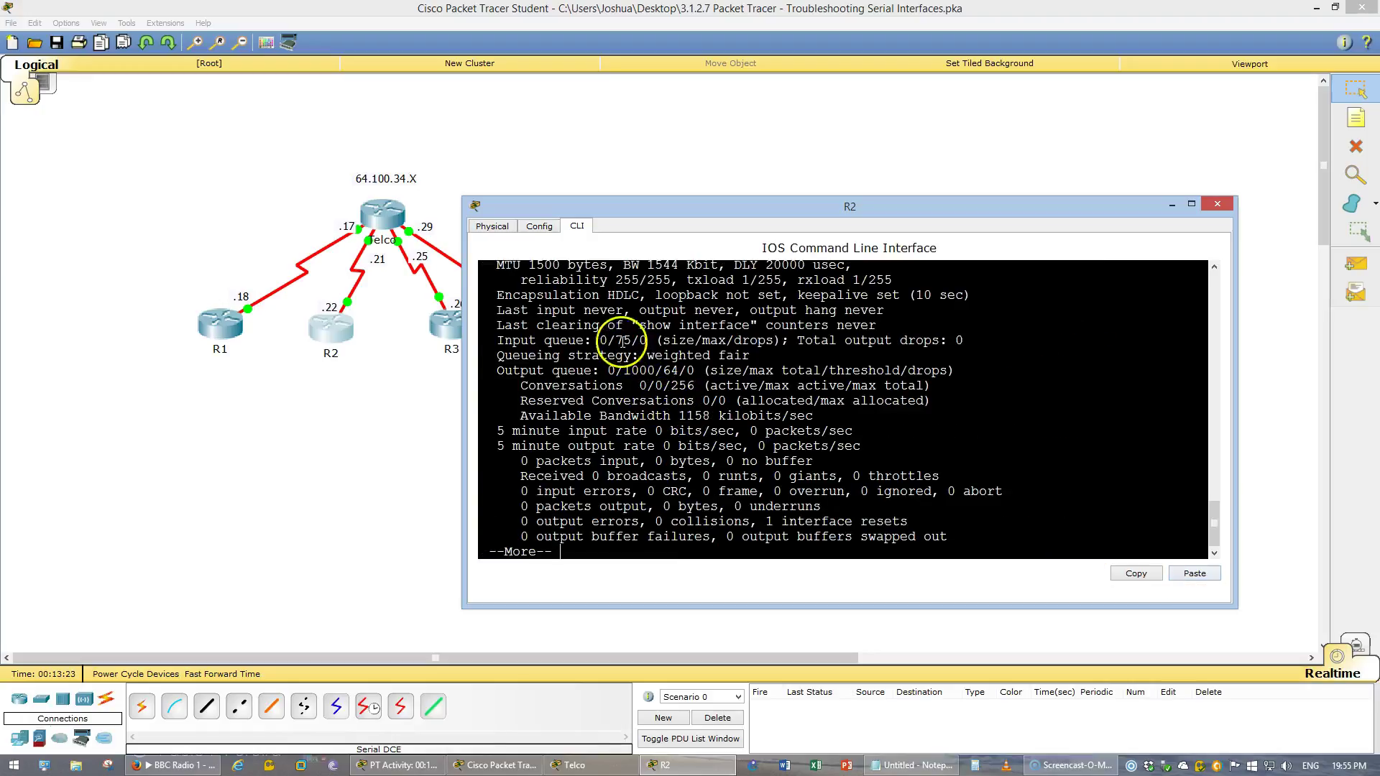
{"action": "double_click", "coordinate": [627, 293]}
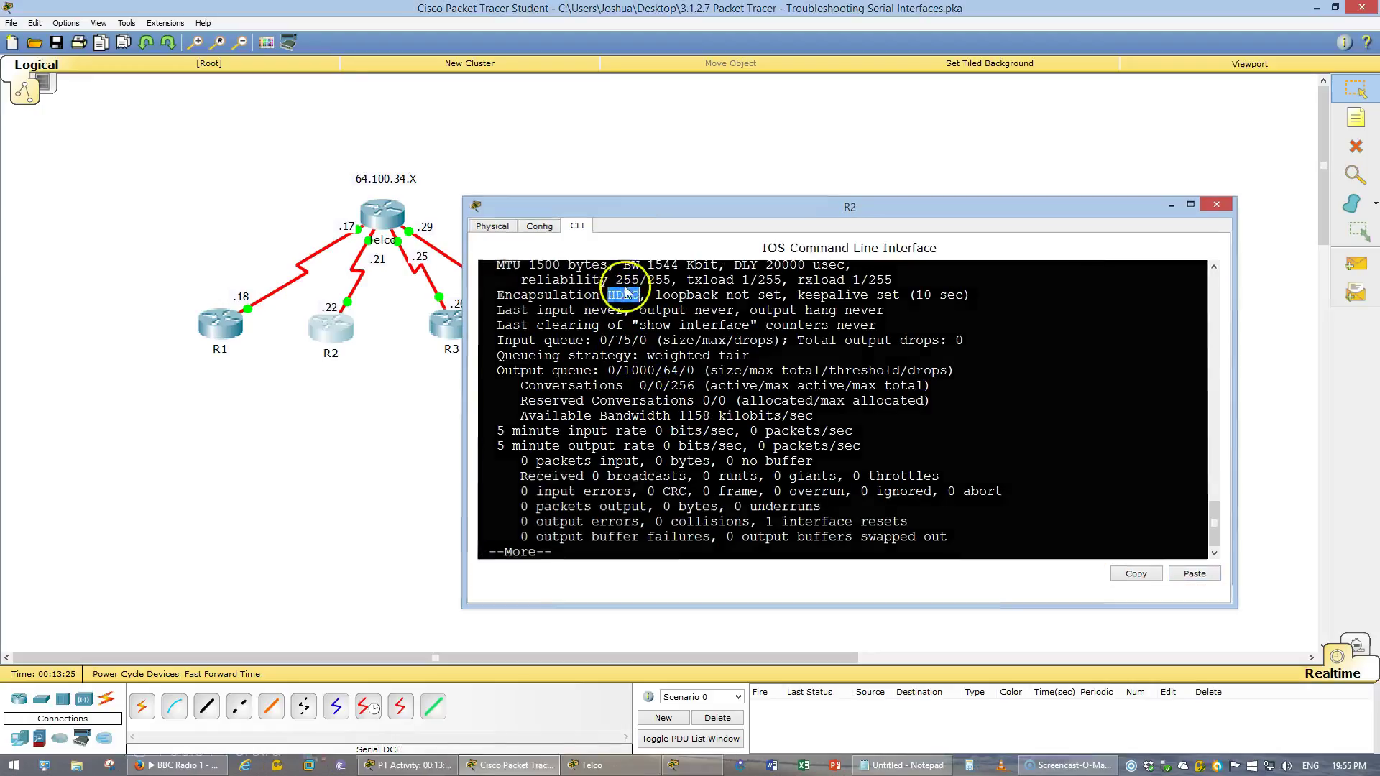
{"action": "left_click", "coordinate": [1218, 204]}
Run do show int s0/0/0 on R3 in a widened console, check the encapsulation line, and close its window
{"action": "left_click", "coordinate": [463, 324]}
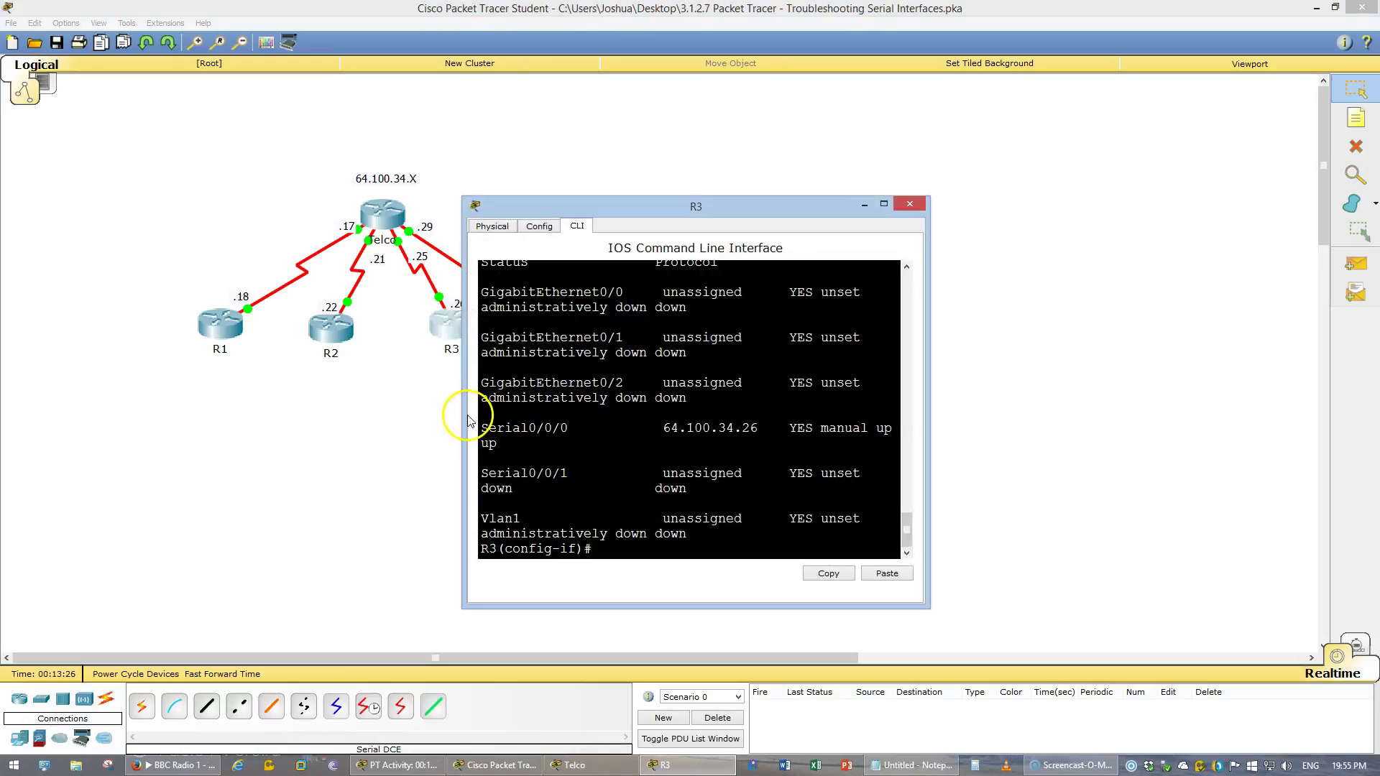
{"action": "left_click_drag", "start_coordinate": [463, 408], "coordinate": [234, 390]}
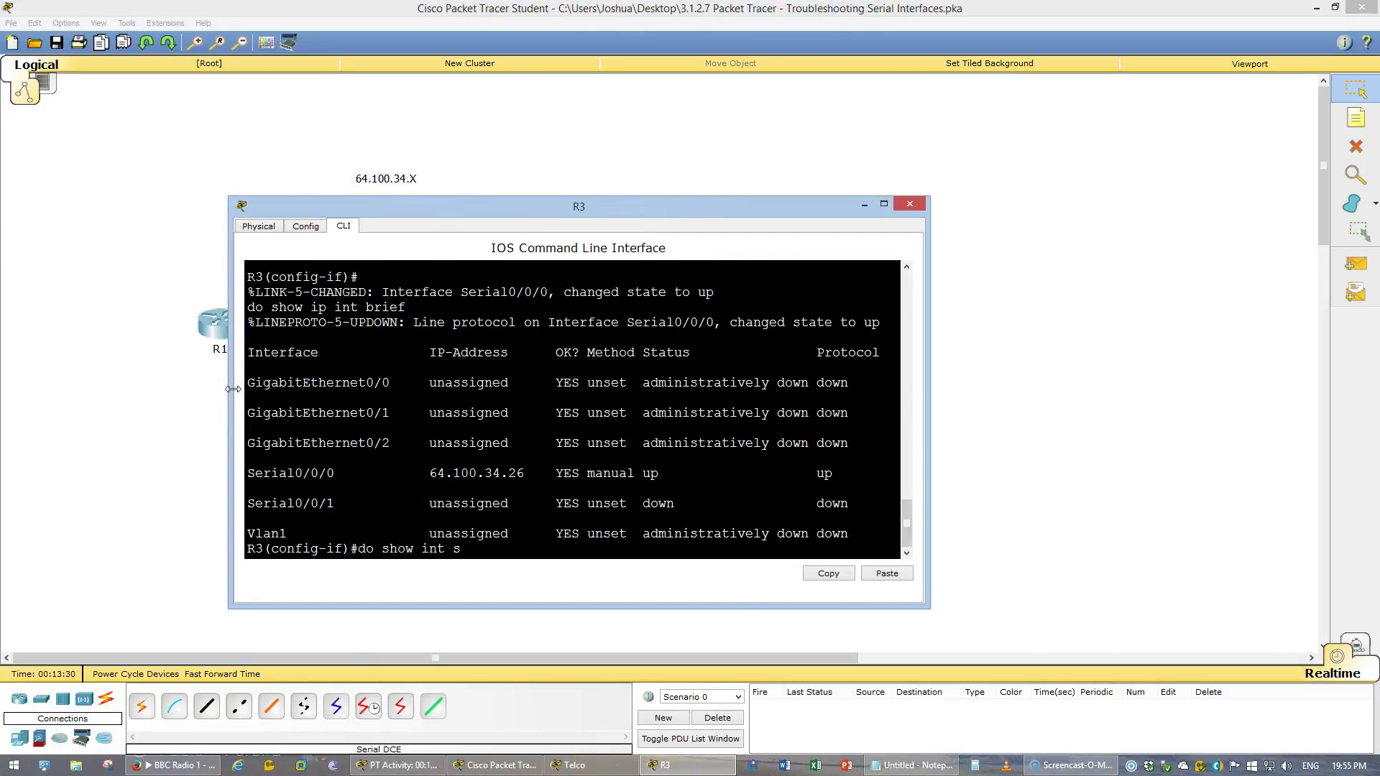
{"action": "key", "text": "Return"}
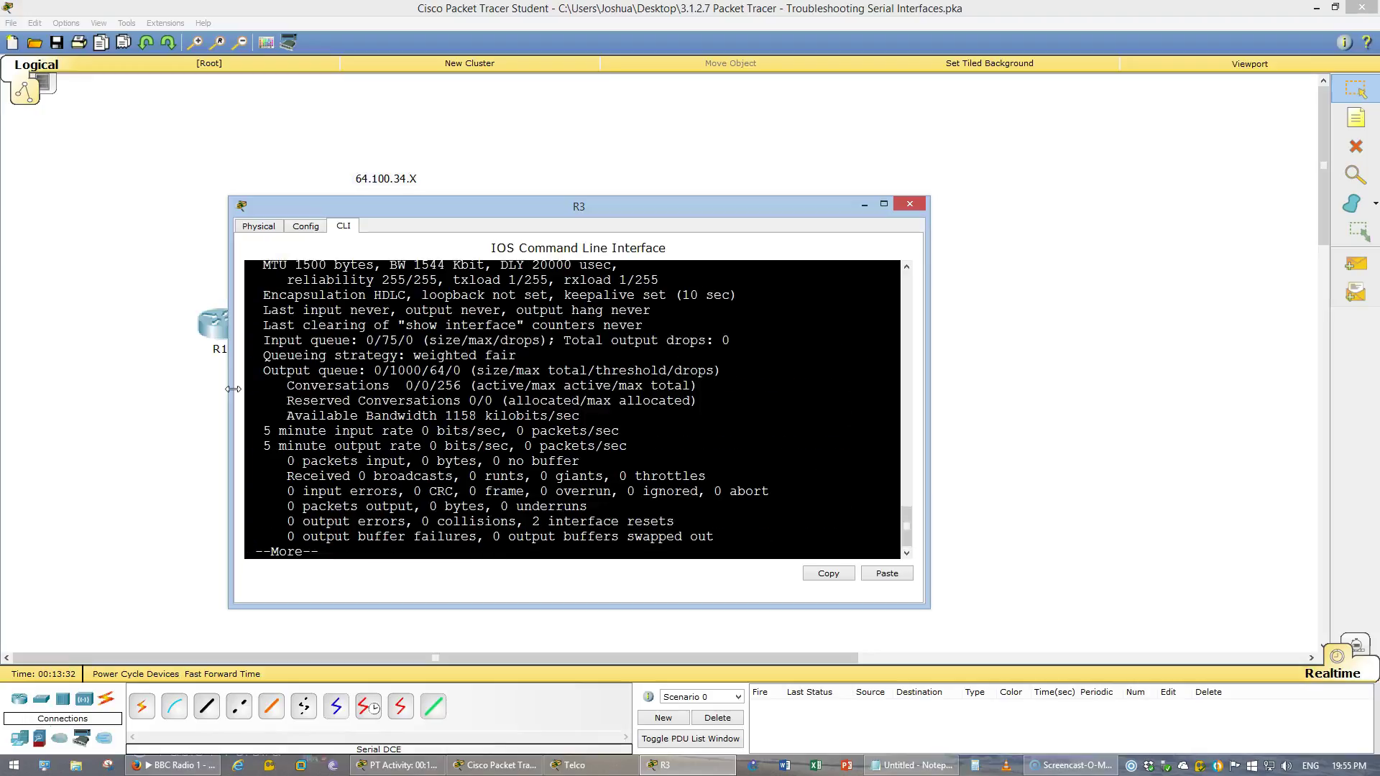
{"action": "double_click", "coordinate": [392, 296]}
{"action": "key", "text": "alt+F4"}
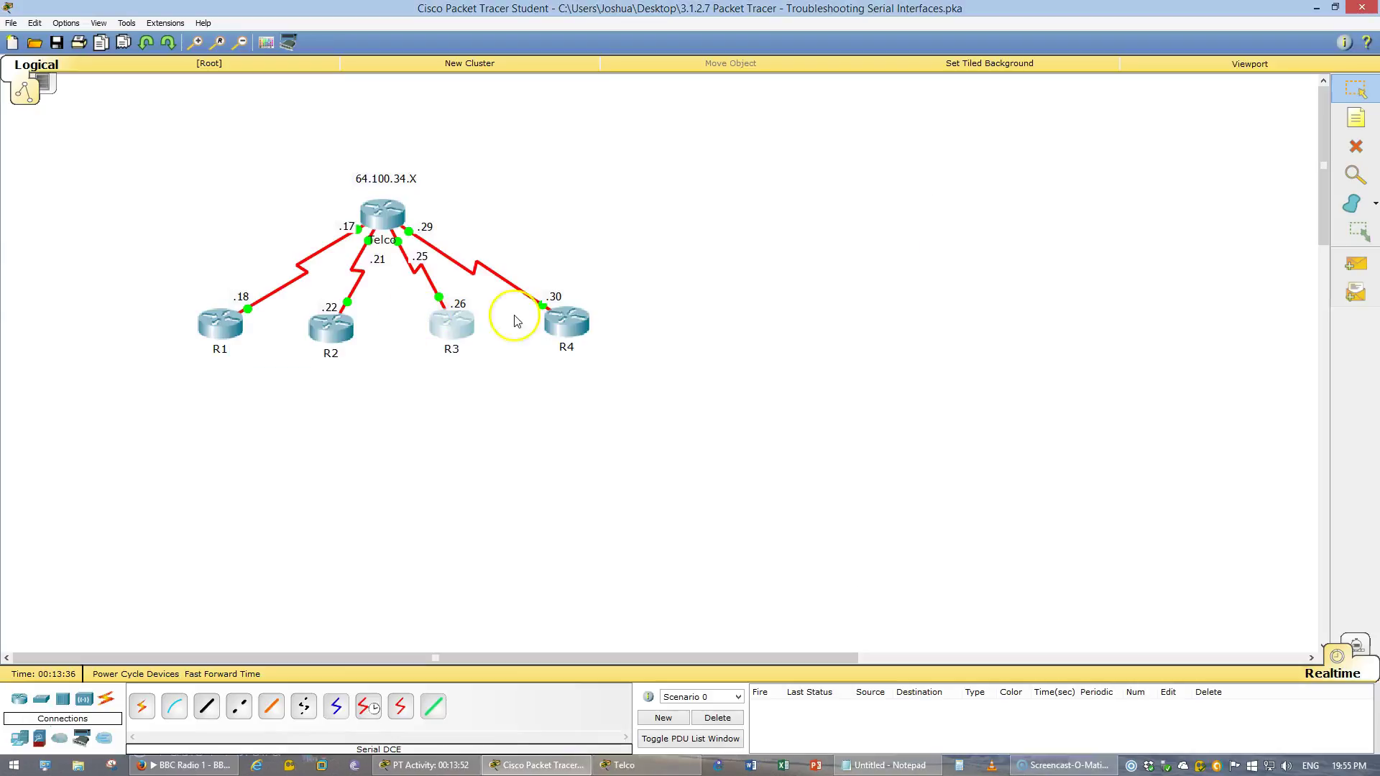
Open R4's console, widen it, and run show interfaces s0/0/1 to check the interface's encapsulation
{"action": "left_click", "coordinate": [565, 317]}
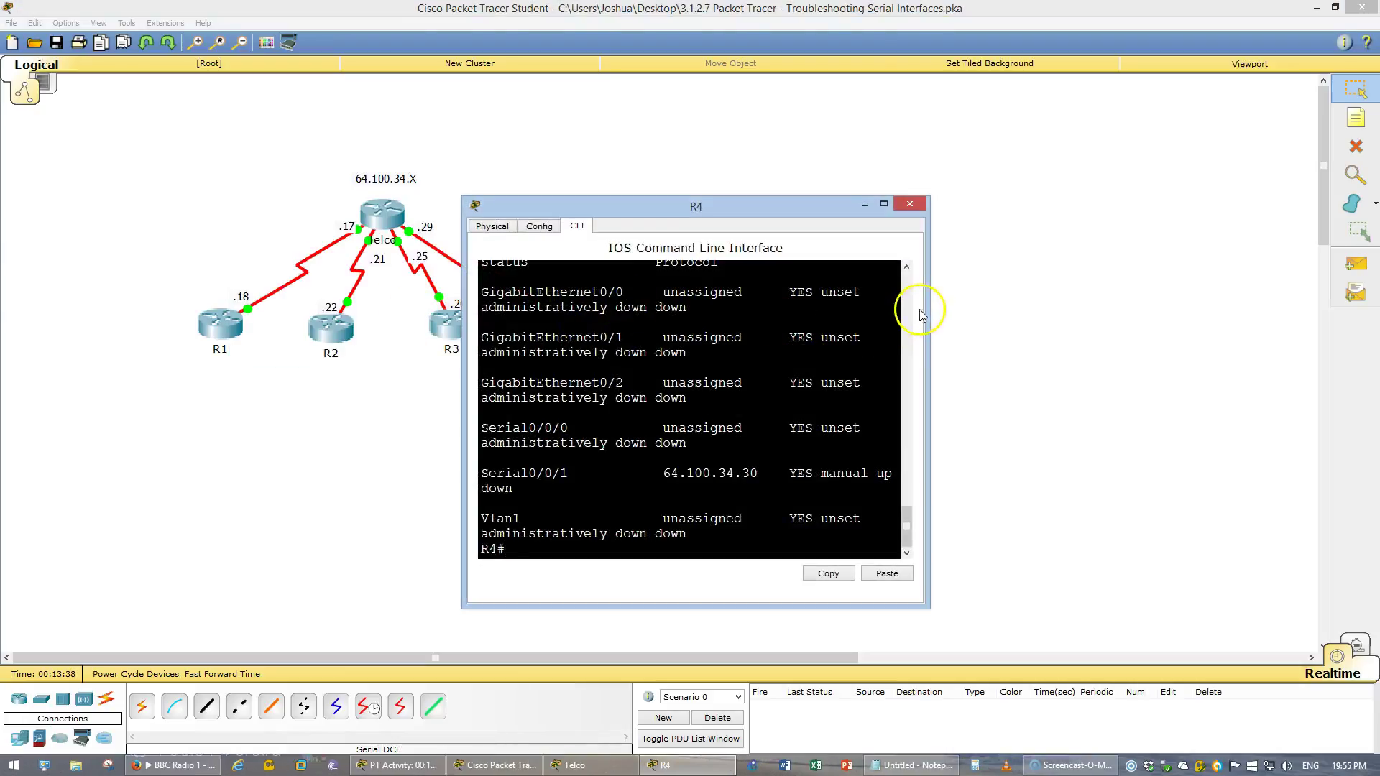
{"action": "left_click_drag", "start_coordinate": [932, 302], "coordinate": [1231, 362]}
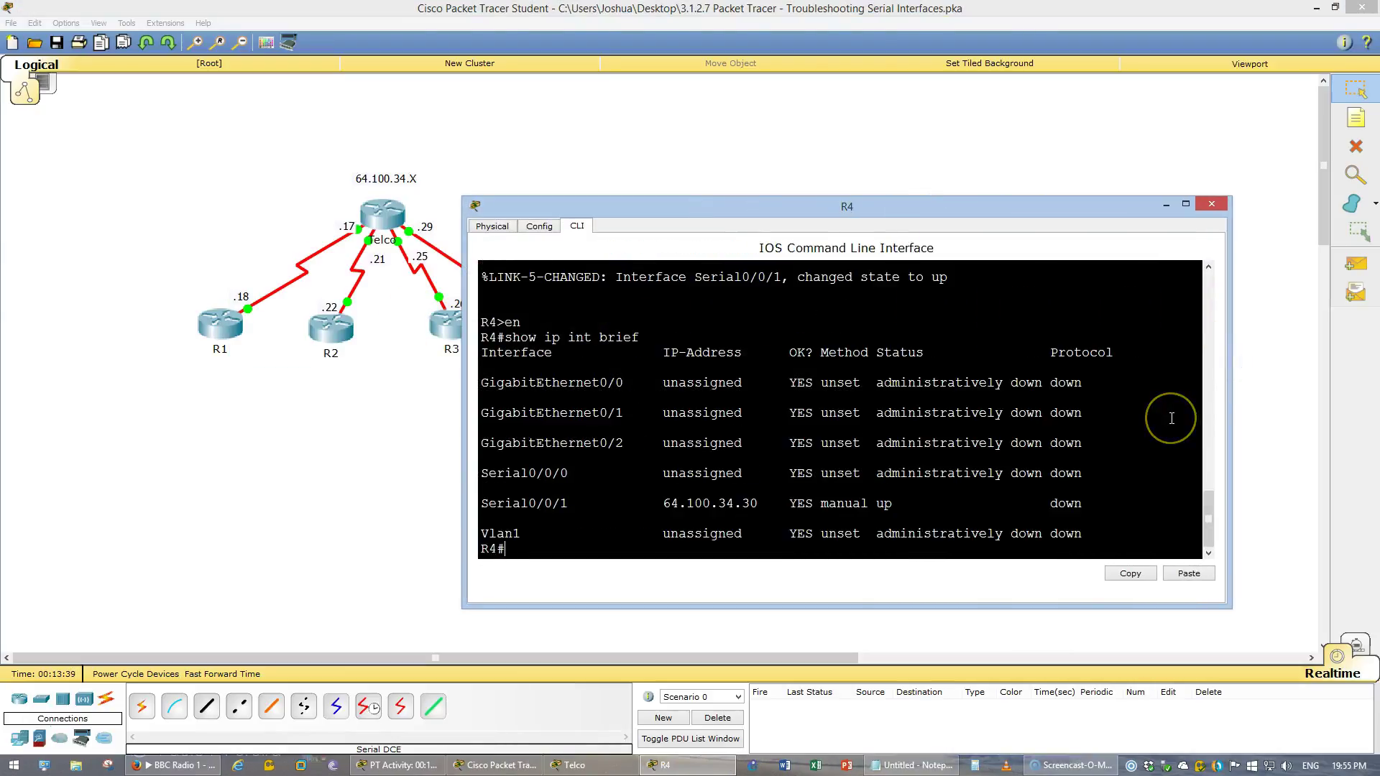
{"action": "type", "text": "show int"}
{"action": "key", "text": "Tab"}
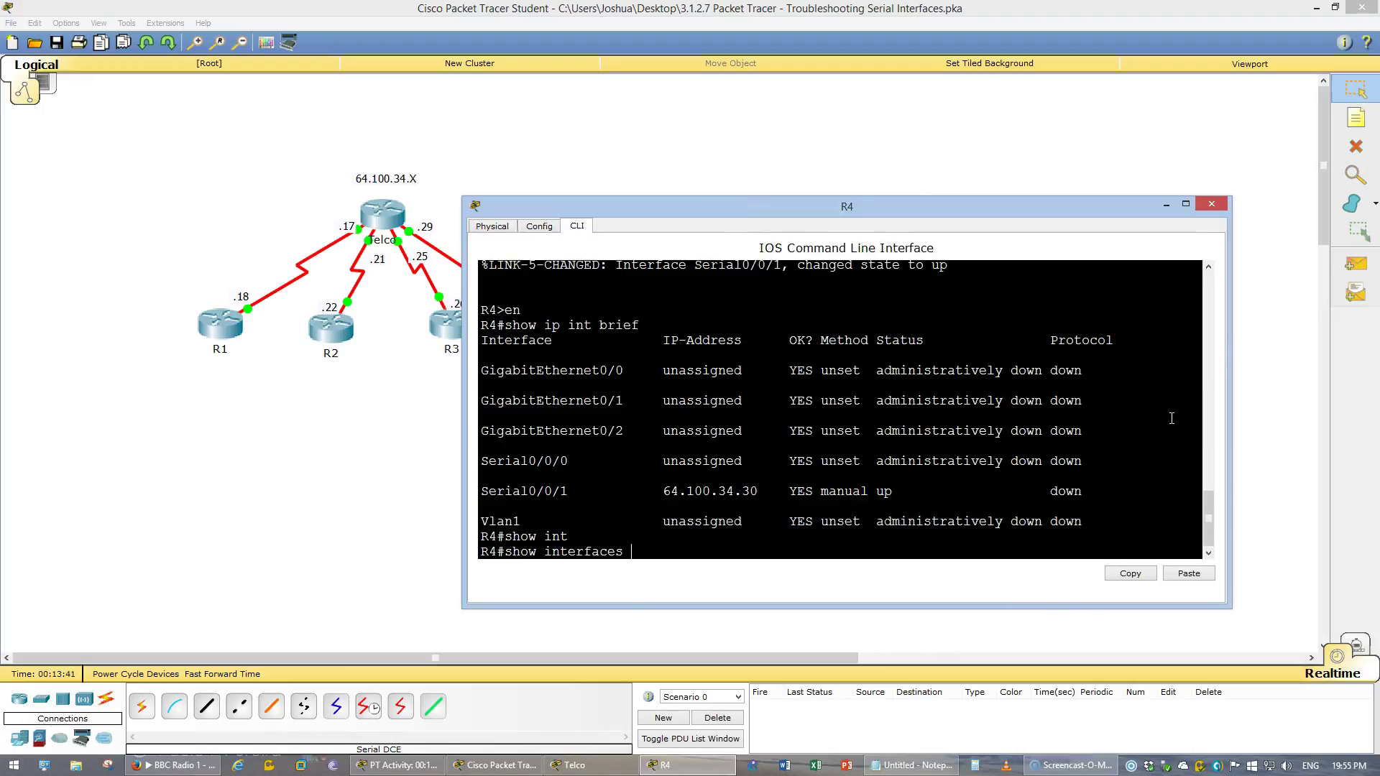
{"action": "key", "text": "Return"}
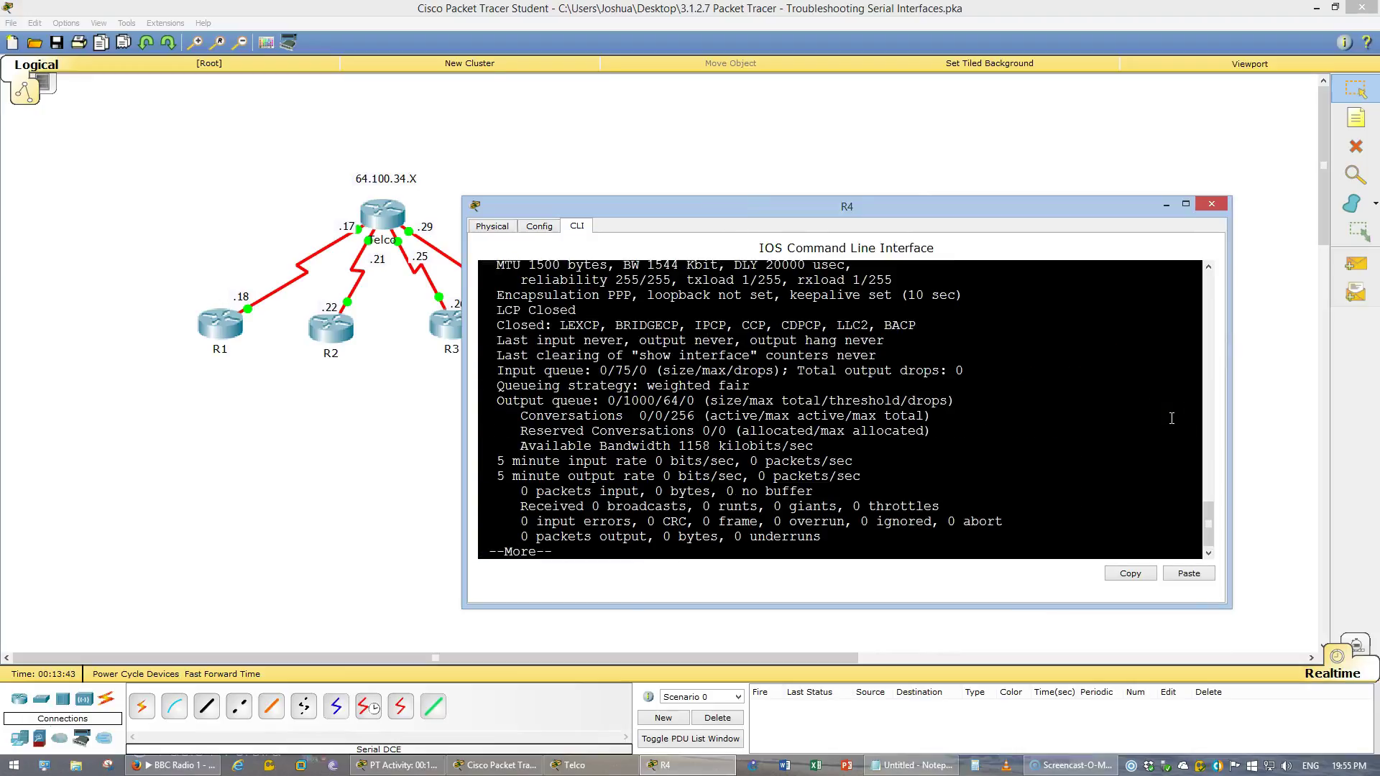
{"action": "key", "text": "q"}
Rerun show interfaces s0/0/1 on R4 and review the line protocol status and encapsulation line
{"action": "key", "text": "Up"}
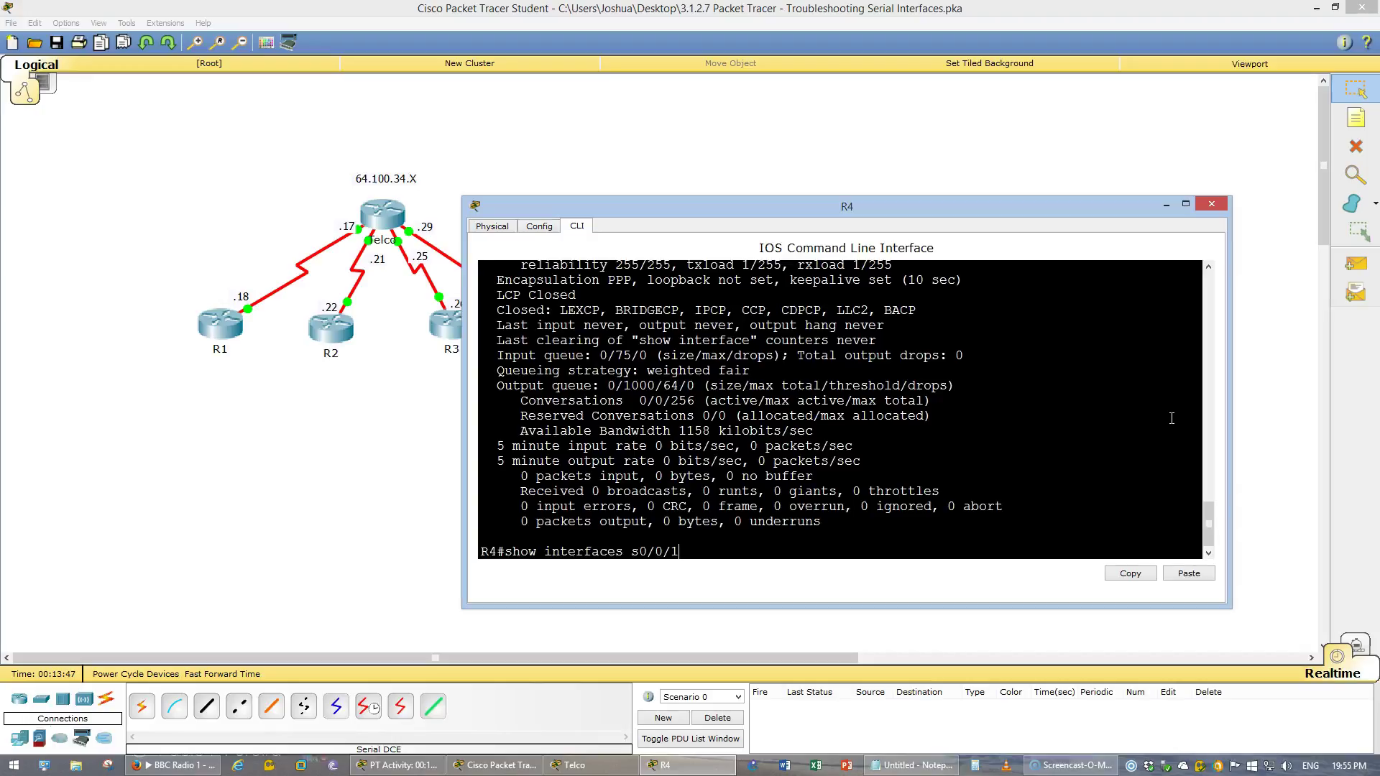
{"action": "key", "text": "Return"}
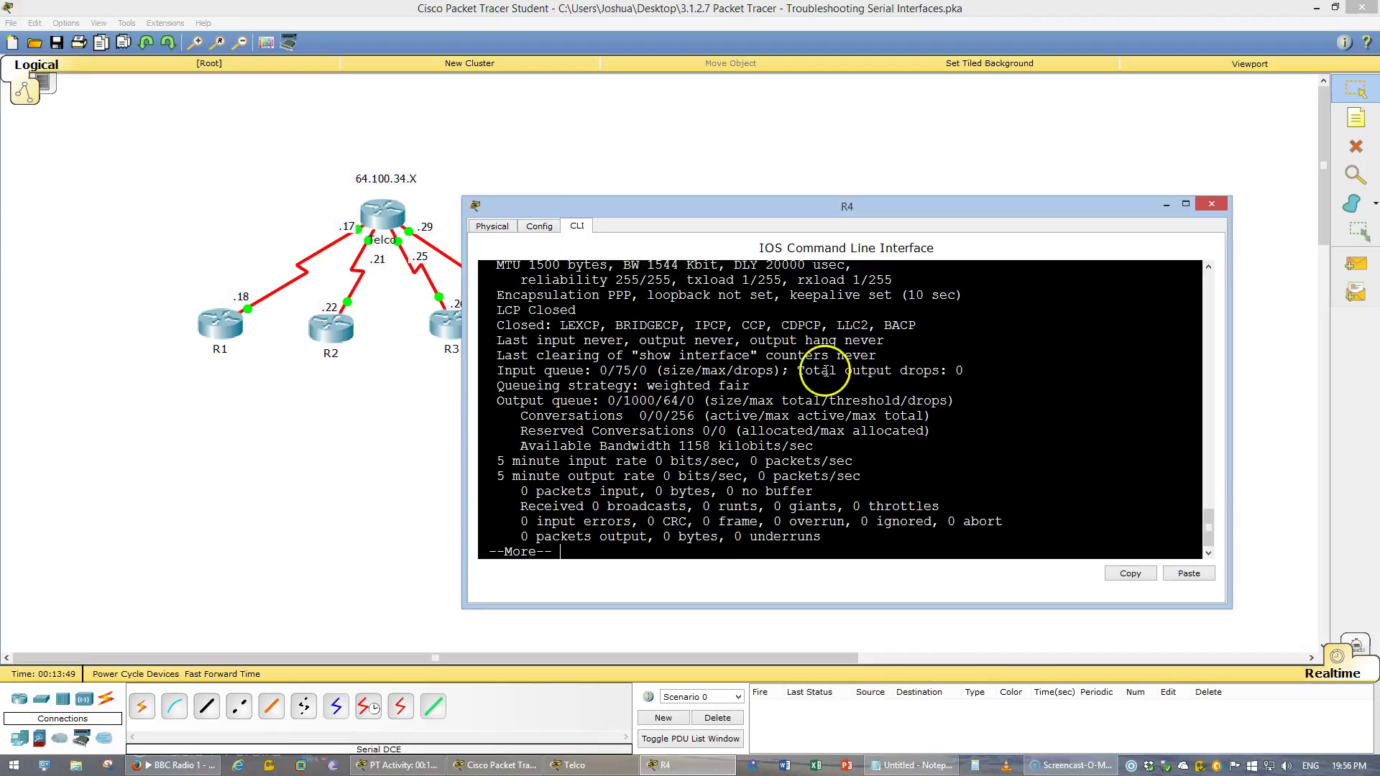
{"action": "left_click_drag", "start_coordinate": [632, 297], "coordinate": [485, 297]}
{"action": "left_click", "coordinate": [917, 507]}
{"action": "scroll", "coordinate": [918, 507], "scroll_direction": "up", "scroll_amount": 2}
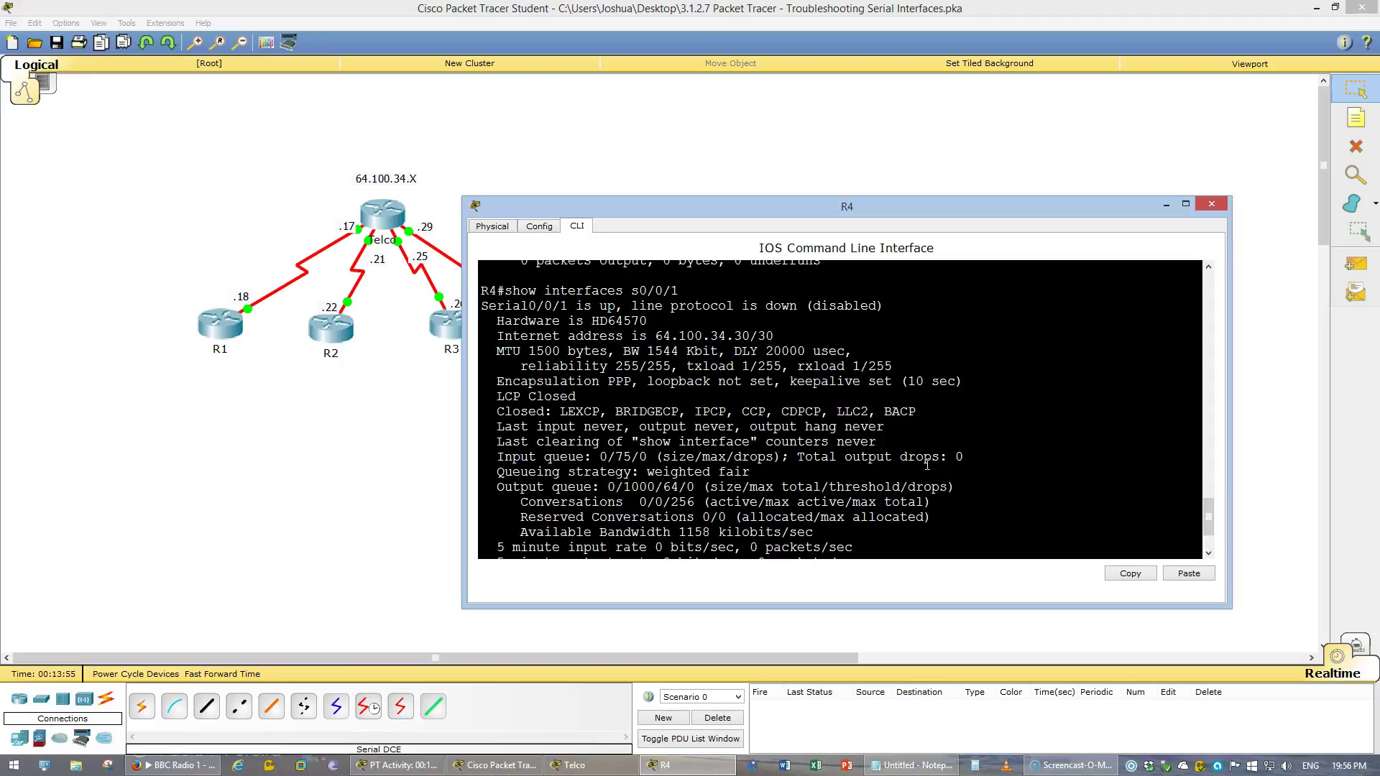
{"action": "scroll", "coordinate": [927, 465], "scroll_direction": "down", "scroll_amount": 2}
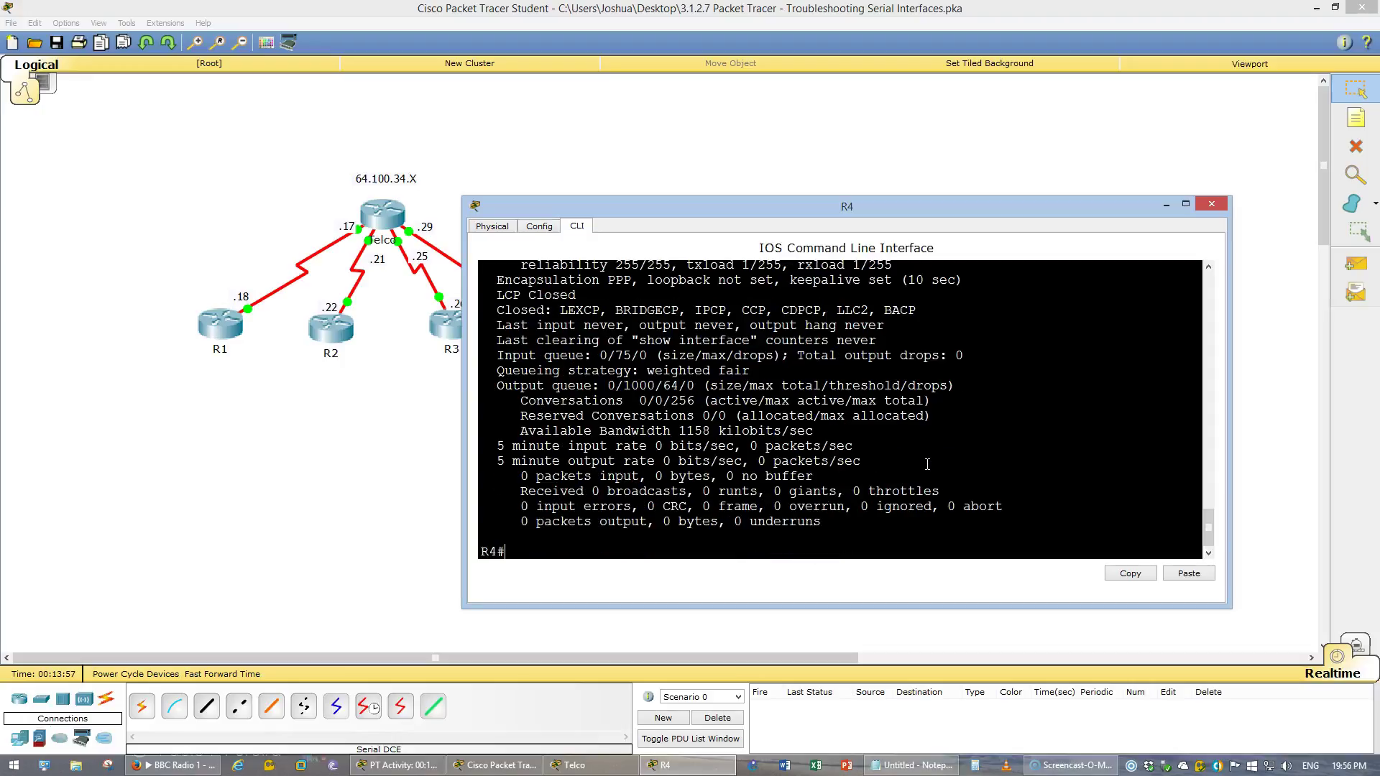
Enter configuration mode on R4, set interface s0/0/1 to encapsulation hdlc, and check the line protocol message
{"action": "type", "text": "conf t"}
{"action": "key", "text": "Return"}
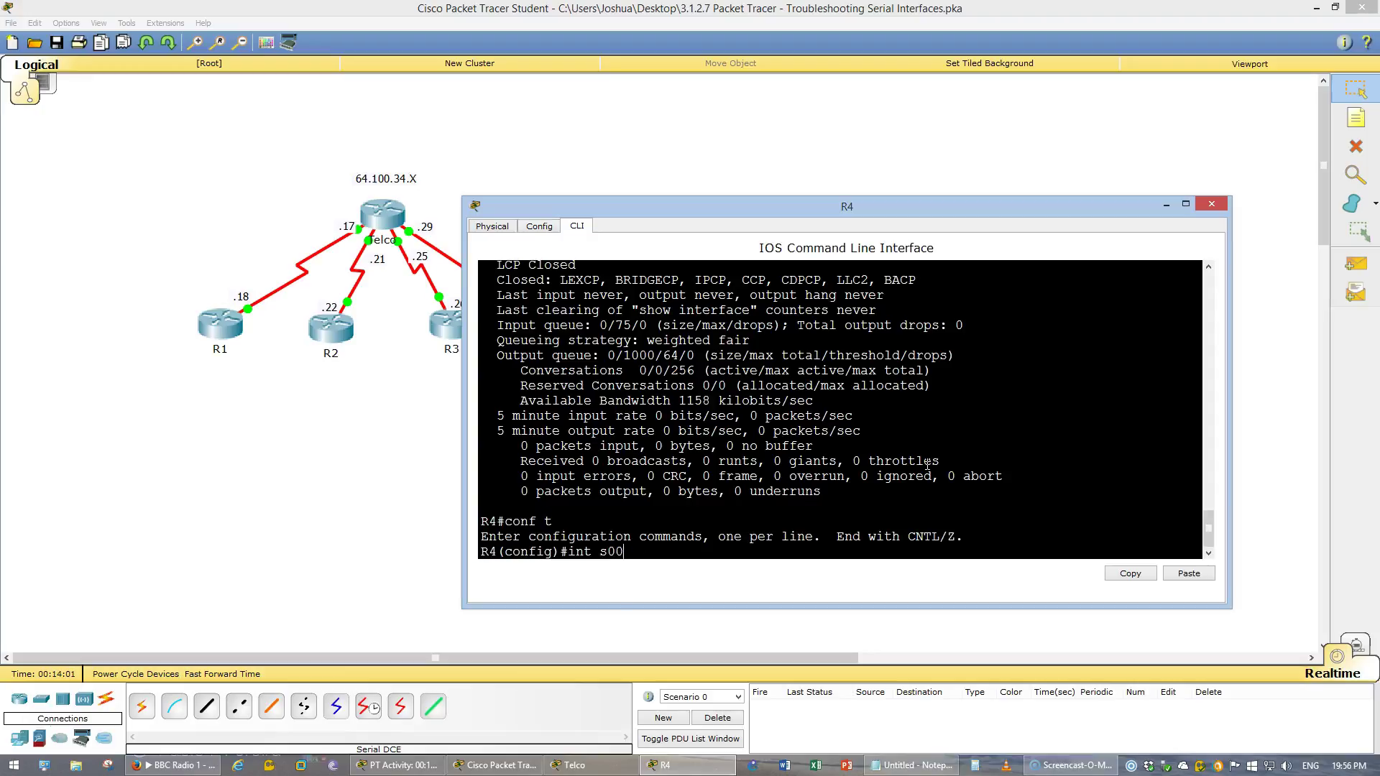
{"action": "type", "text": "int s0/0/0"}
{"action": "key", "text": "BackSpace"}
{"action": "type", "text": "1"}
{"action": "key", "text": "Return"}
{"action": "type", "text": "en"}
{"action": "key", "text": "Tab"}
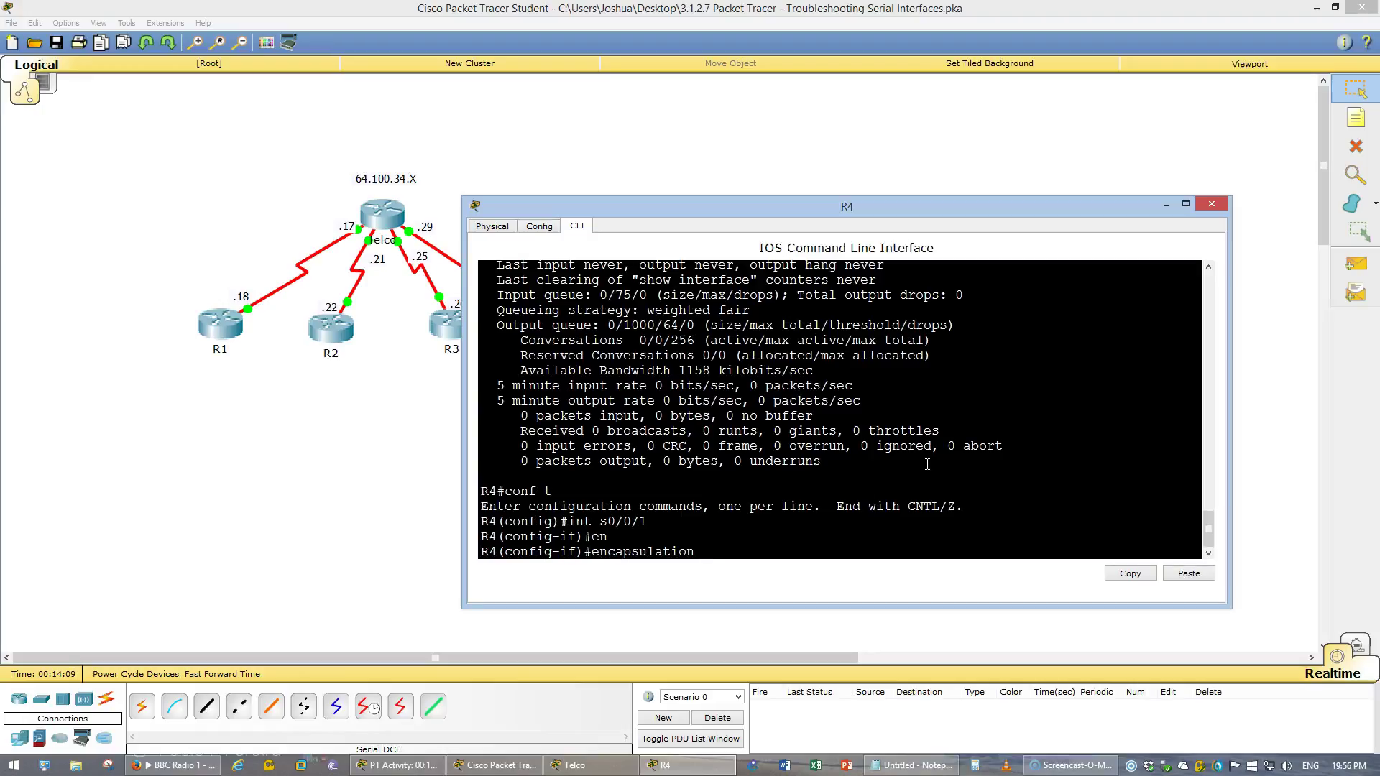
{"action": "type", "text": "hd"}
{"action": "key", "text": "Tab"}
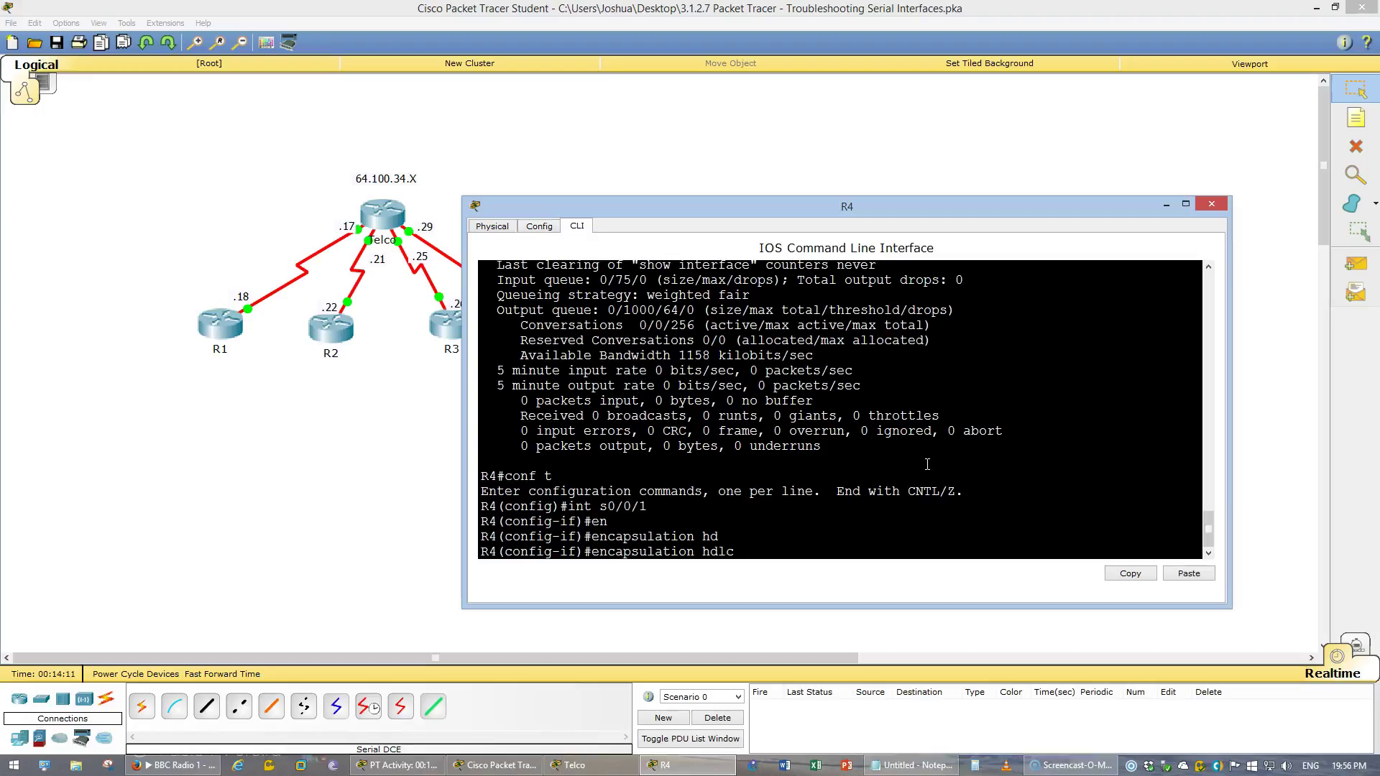
{"action": "key", "text": "Return"}
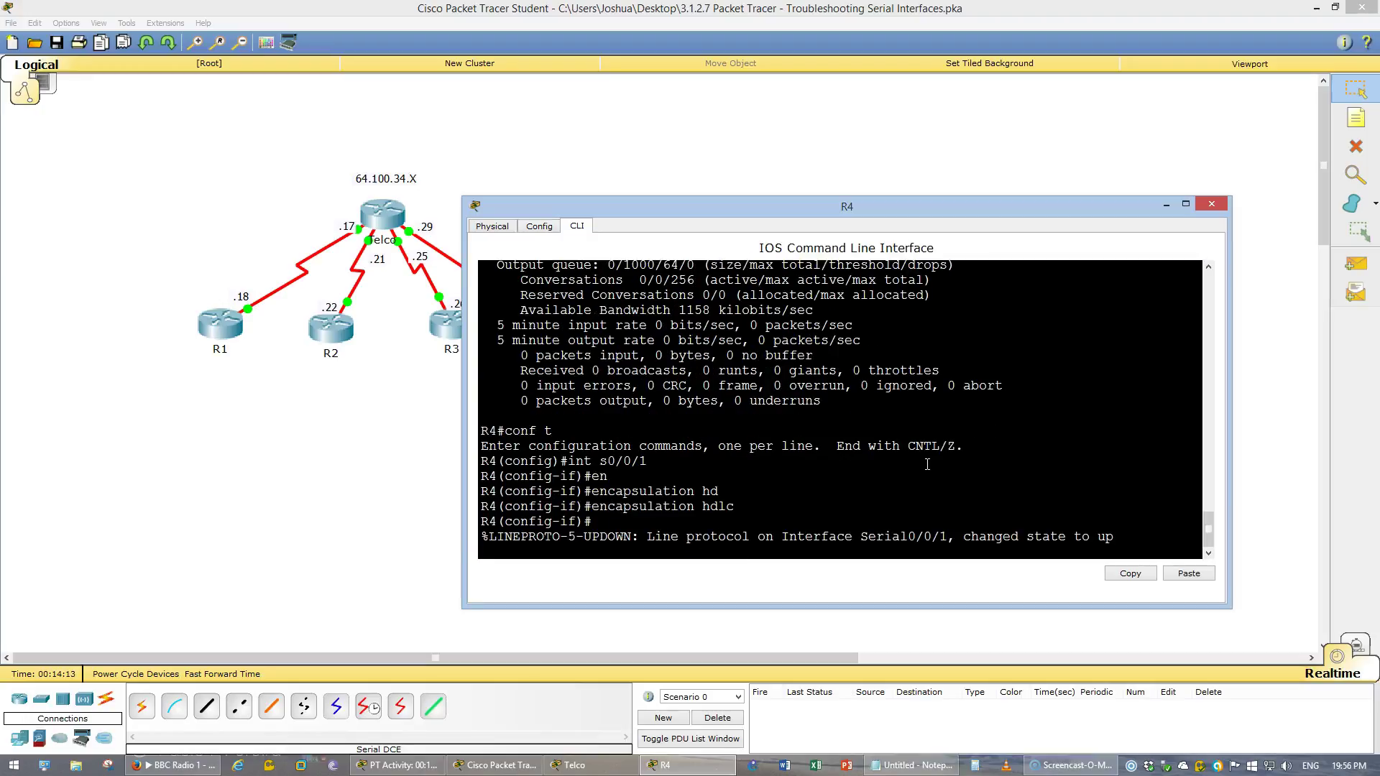
{"action": "left_click_drag", "start_coordinate": [594, 521], "coordinate": [749, 536]}
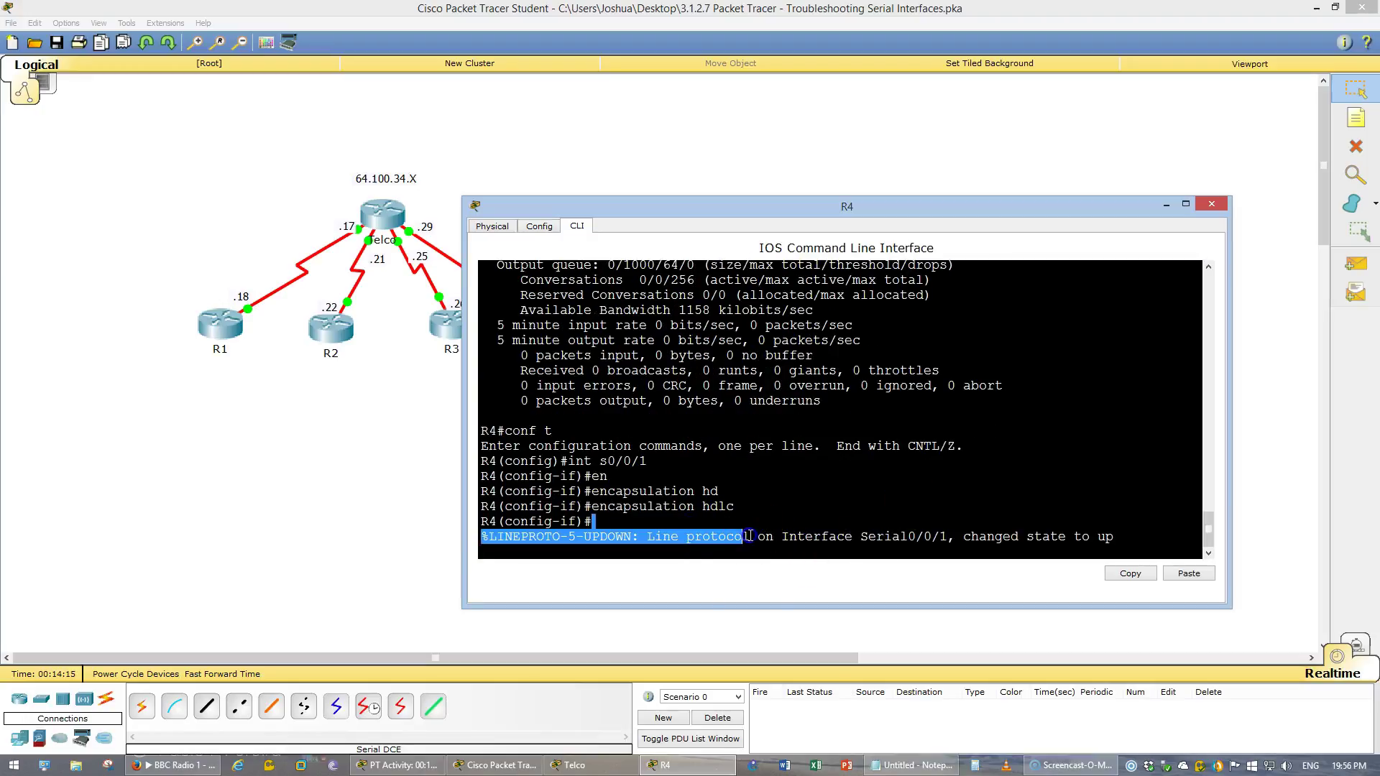
Check Telco's console for a line protocol message about Serial0/1/1, and close Telco's window
{"action": "left_click", "coordinate": [381, 213]}
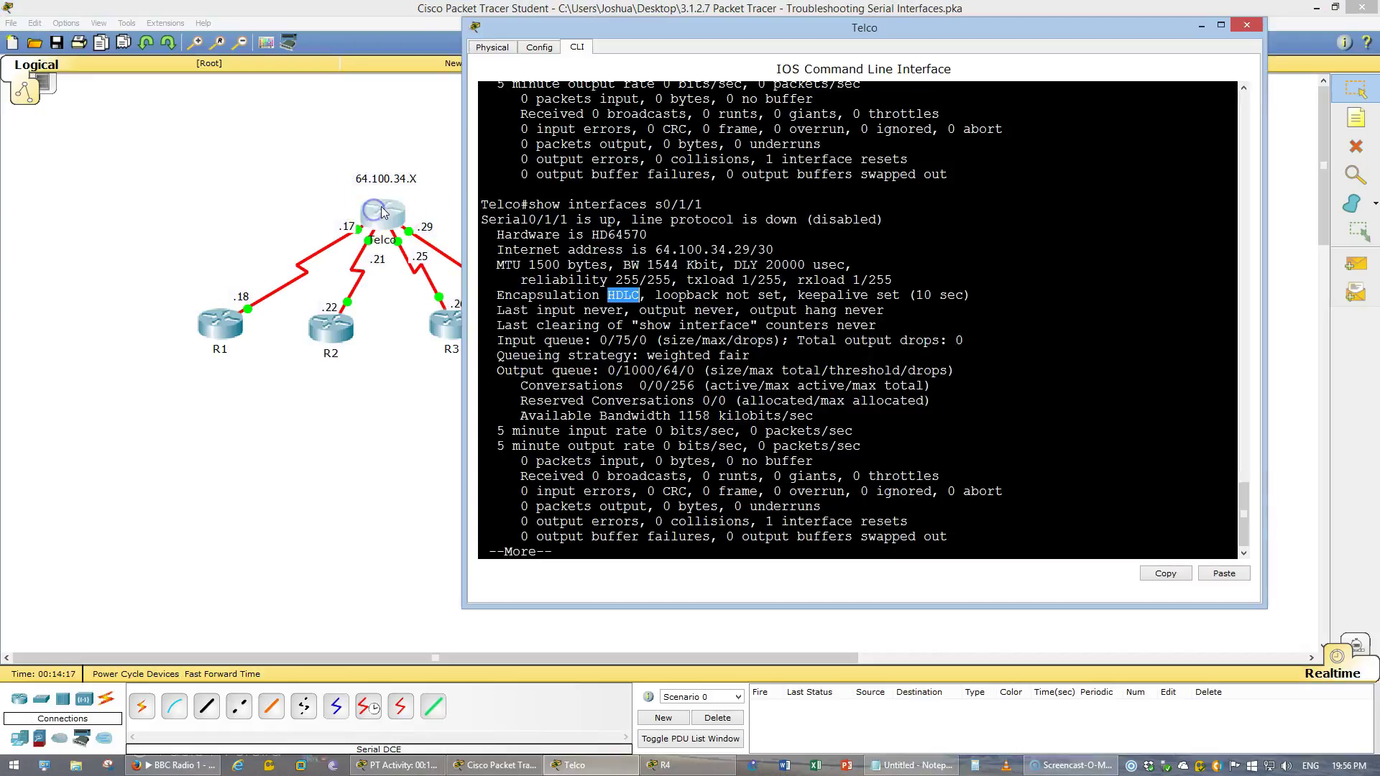
{"action": "left_click", "coordinate": [959, 343]}
{"action": "key", "text": "Return"}
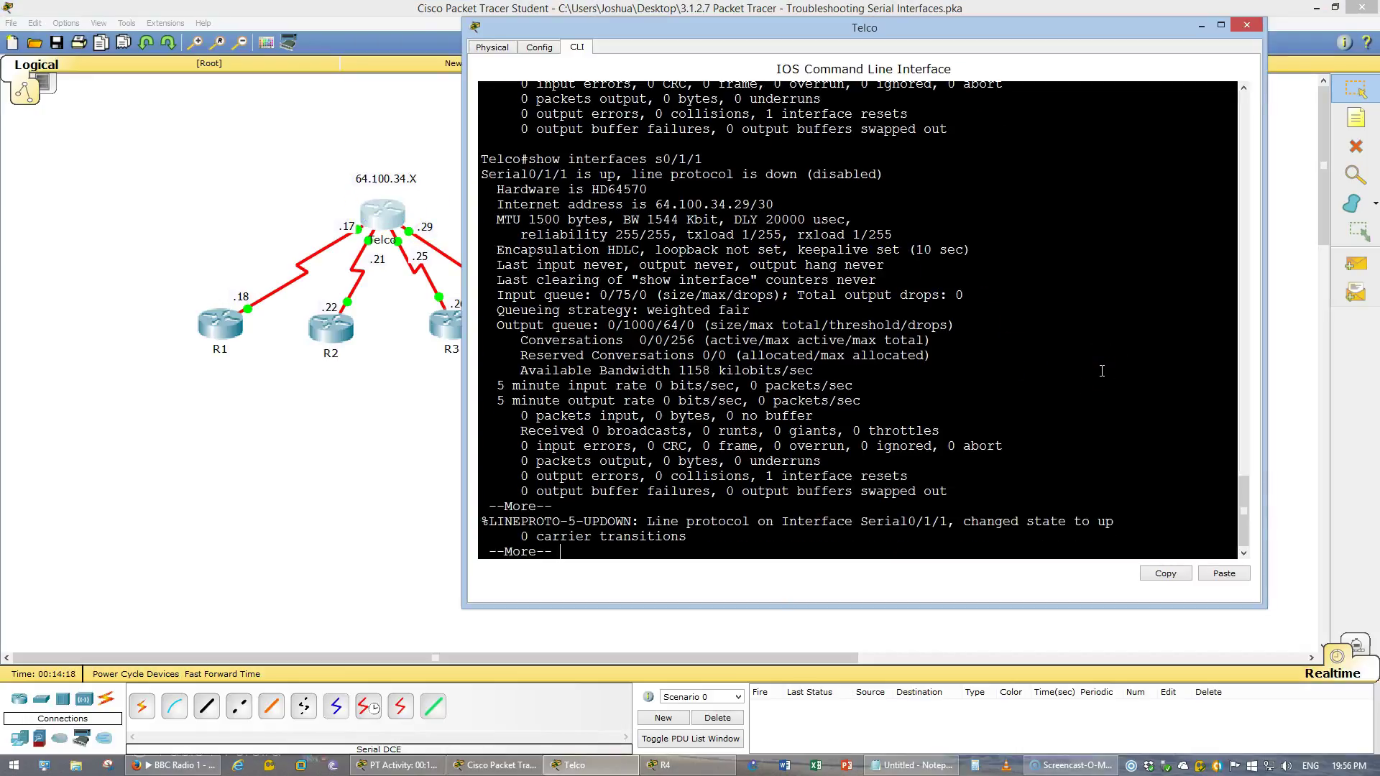
{"action": "left_click_drag", "start_coordinate": [836, 522], "coordinate": [645, 480]}
{"action": "left_click", "coordinate": [1247, 25]}
Return to R4's console and exit configuration mode to the privileged EXEC prompt
{"action": "left_click", "coordinate": [564, 321]}
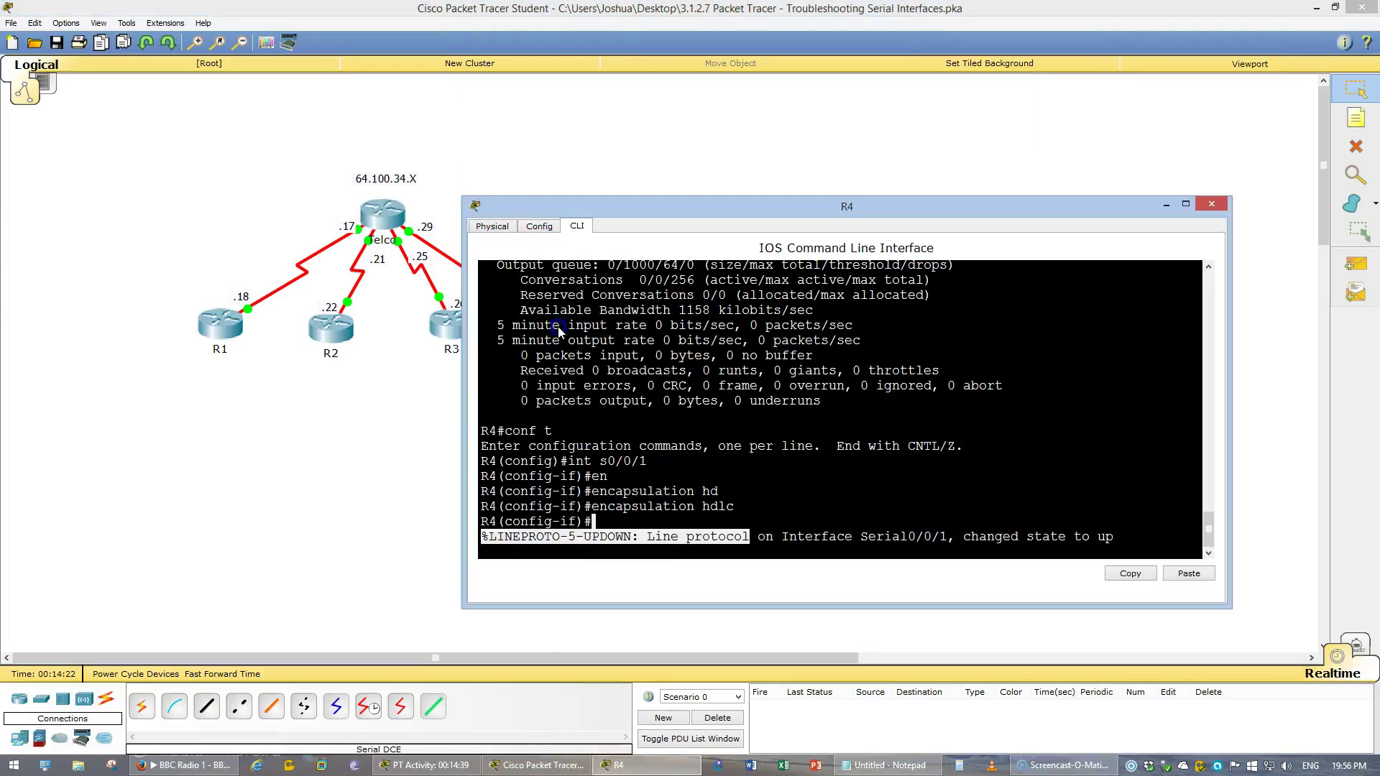
{"action": "type", "text": "q"}
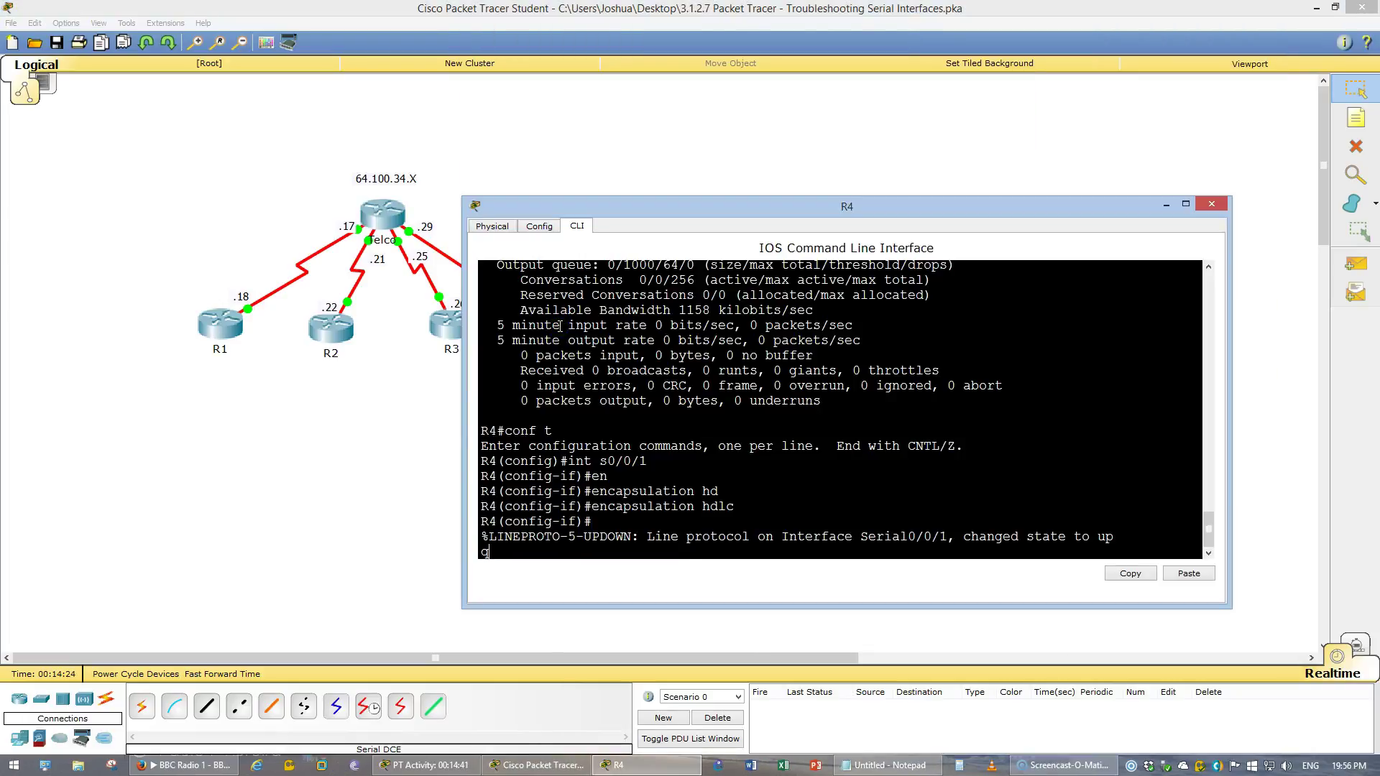
{"action": "key", "text": "Return"}
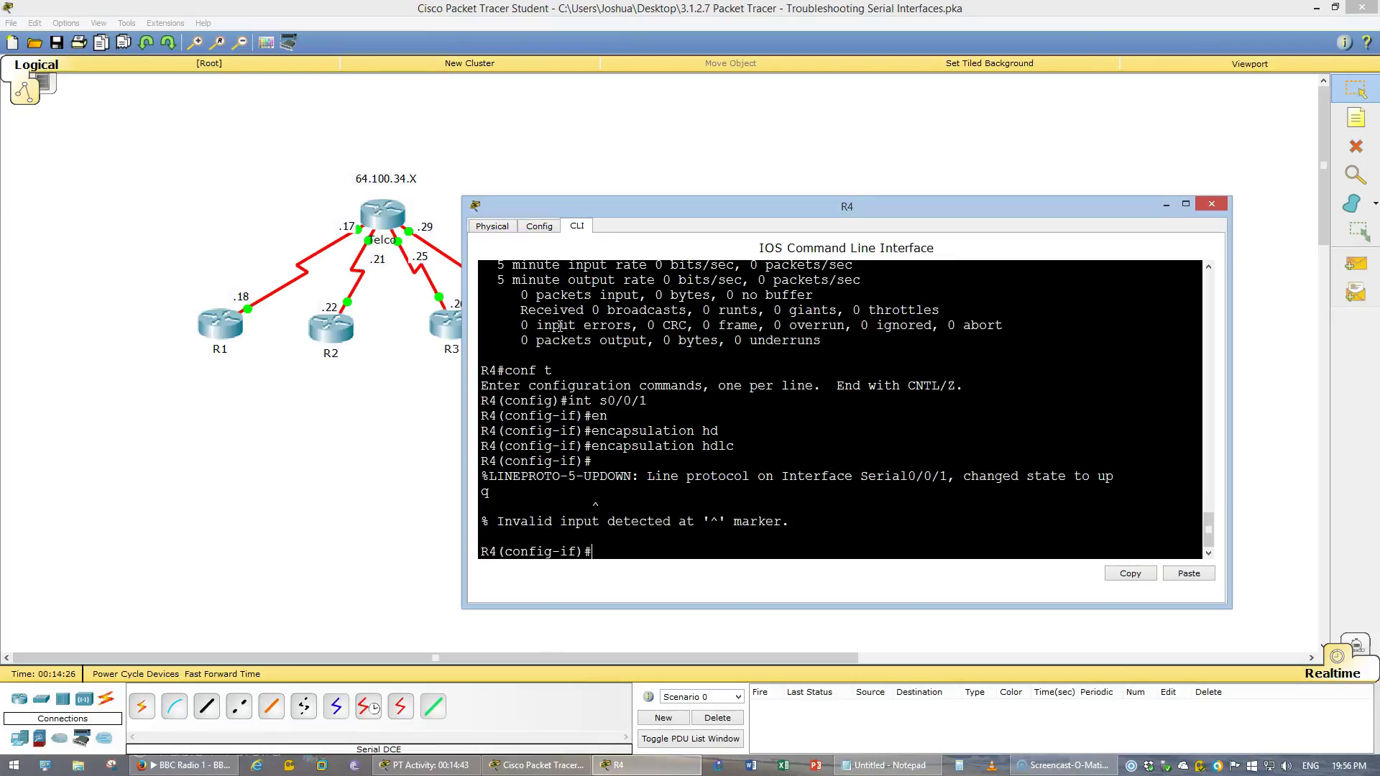
{"action": "type", "text": "q"}
{"action": "key", "text": "Return"}
{"action": "type", "text": "exit"}
{"action": "key", "text": "Return"}
{"action": "key", "text": "ctrl+z"}
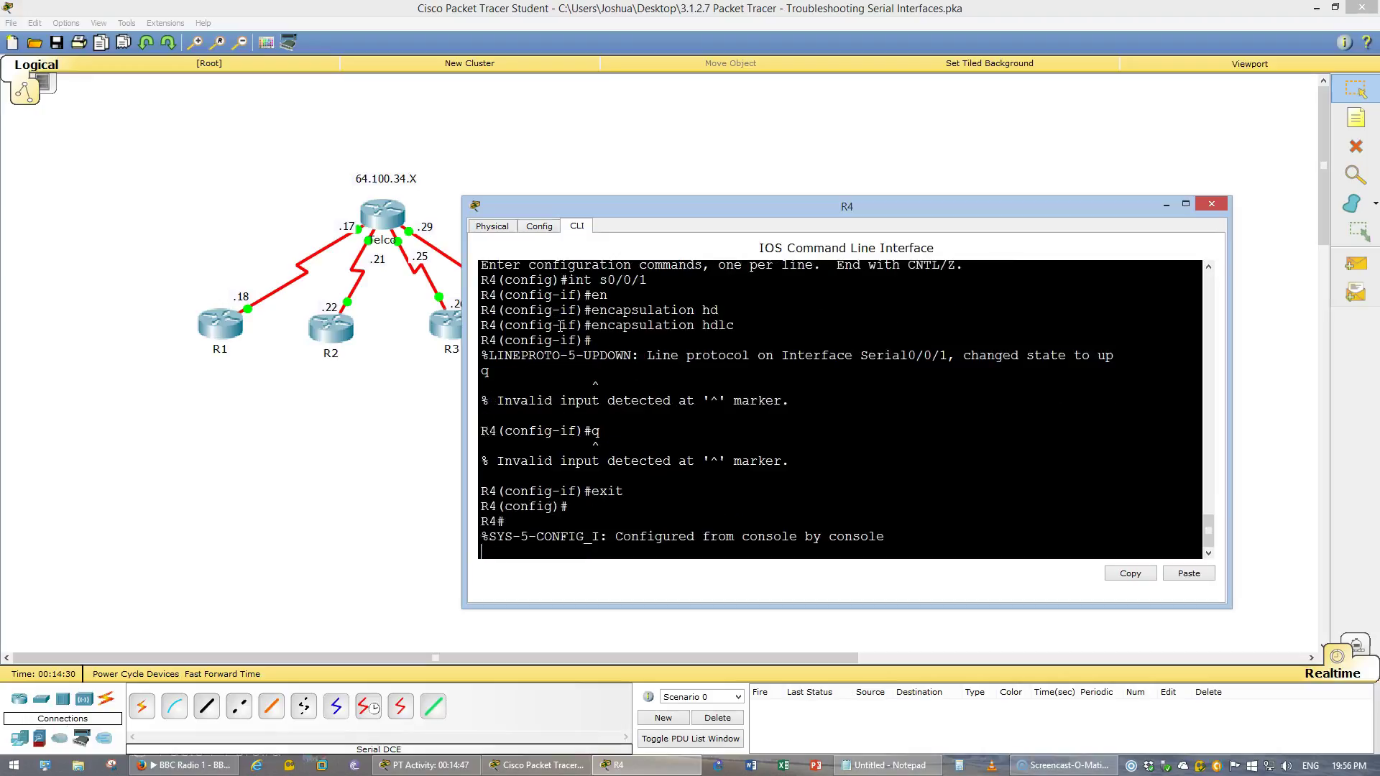
Run show interfaces s0/0/1 on R4 again to verify its encapsulation, and close R4's window
{"action": "type", "text": "show interfaces s0/0/1"}
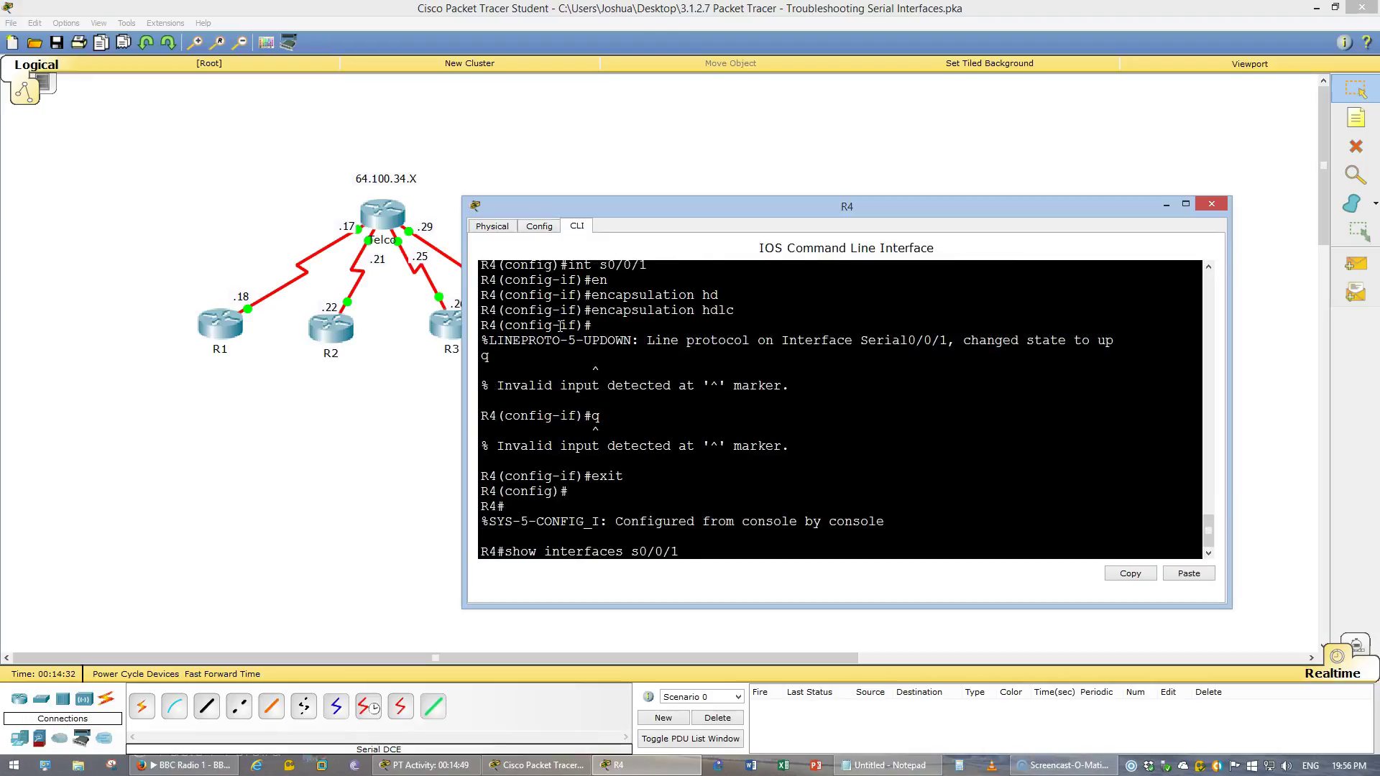
{"action": "key", "text": "Return"}
{"action": "double_click", "coordinate": [623, 295]}
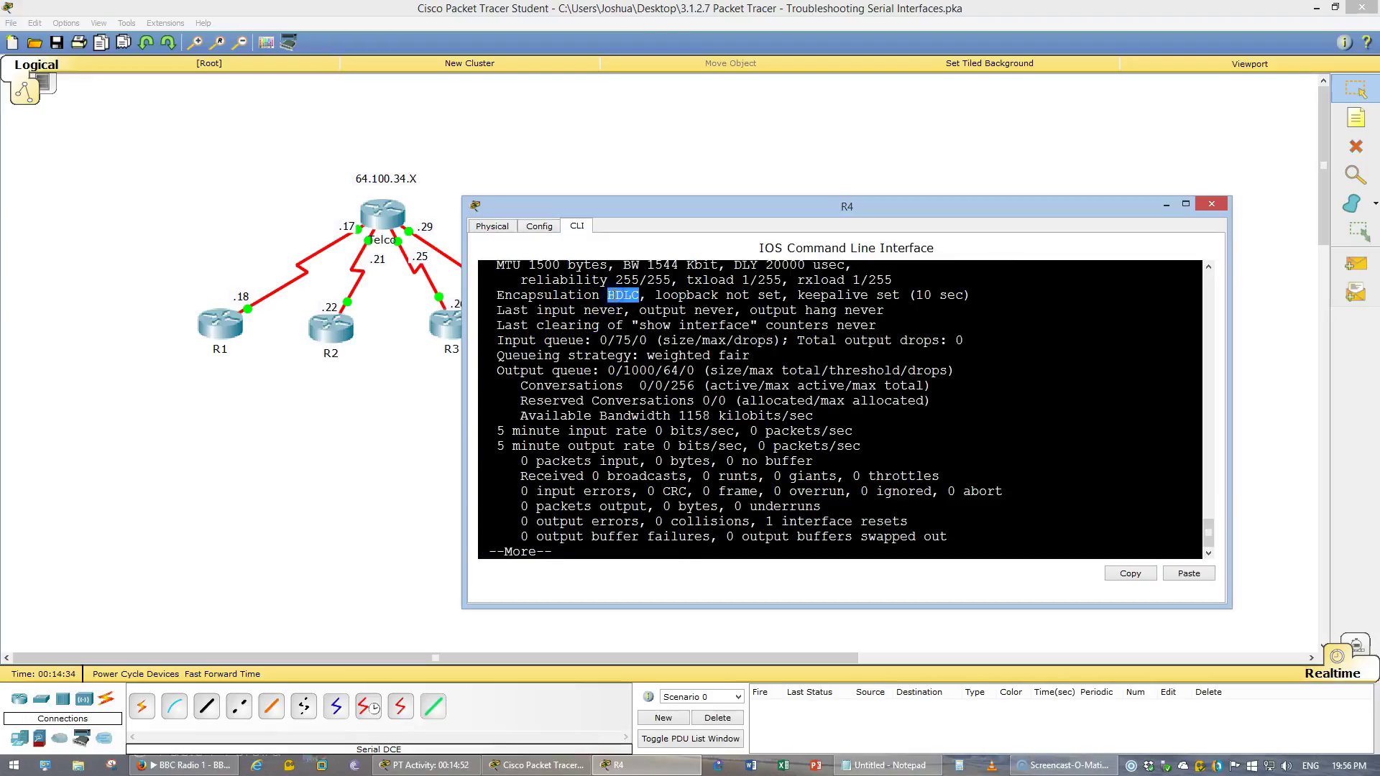
{"action": "key", "text": "alt+F4"}
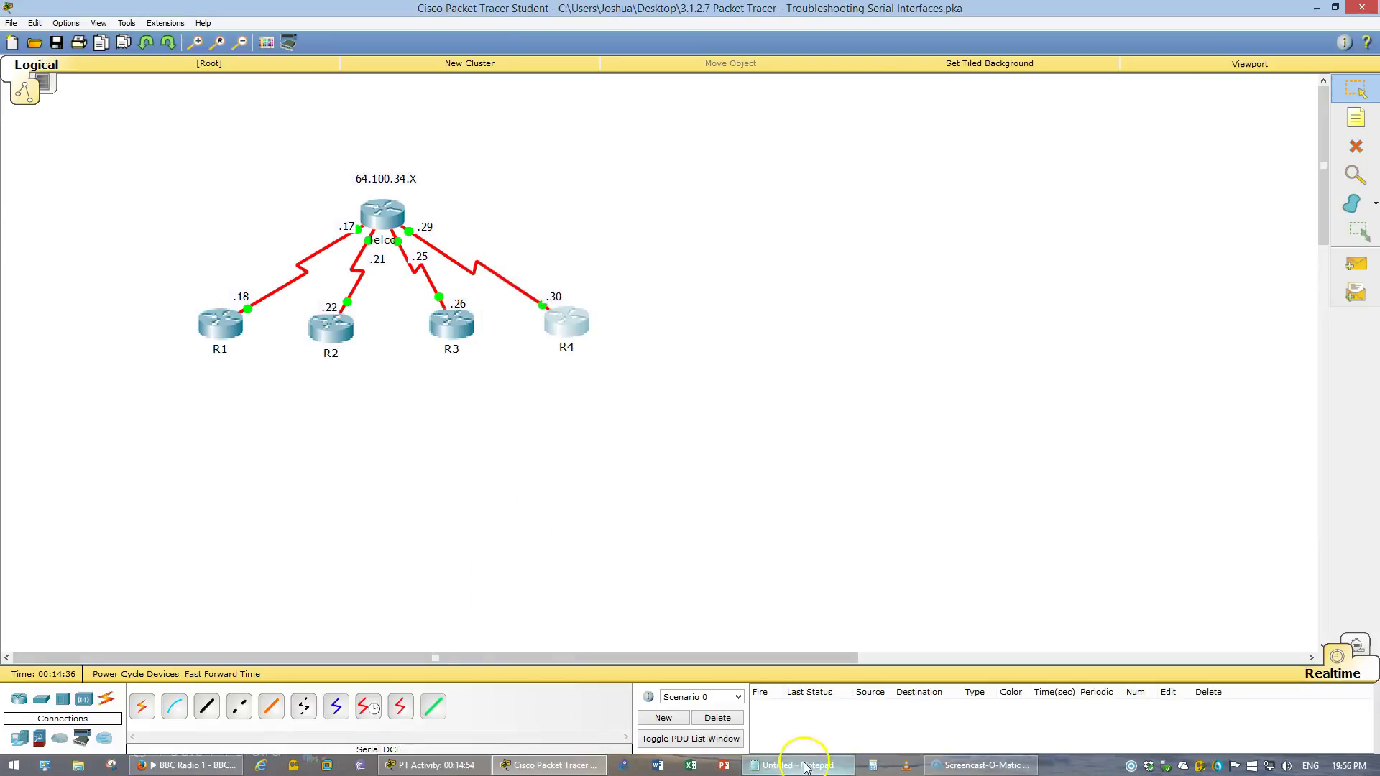
Bring up the activity instructions and read Part 3, Step 1 on verifying the IP addressing
{"action": "left_click", "coordinate": [435, 764]}
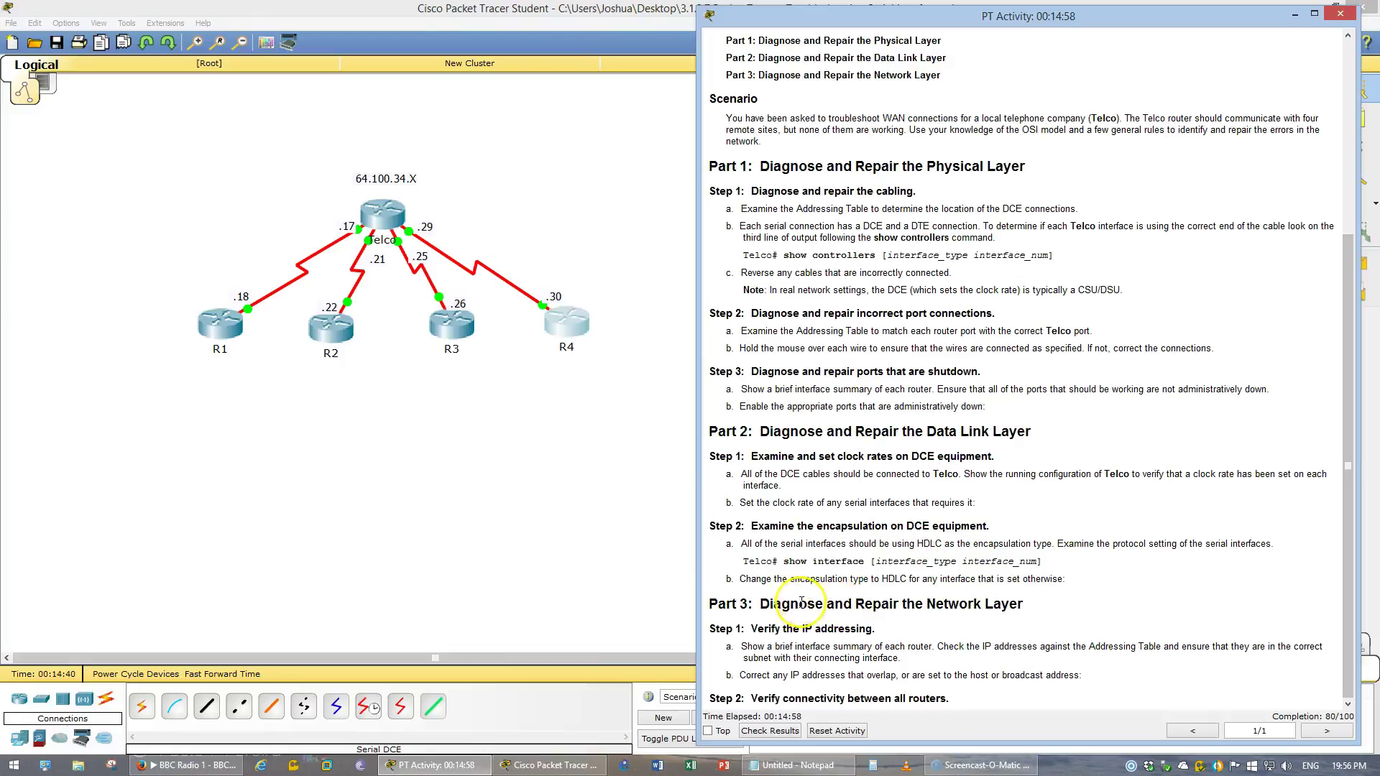
{"action": "left_click_drag", "start_coordinate": [769, 604], "coordinate": [1033, 613]}
{"action": "left_click", "coordinate": [1012, 633]}
{"action": "left_click_drag", "start_coordinate": [905, 647], "coordinate": [791, 619]}
{"action": "left_click", "coordinate": [763, 619]}
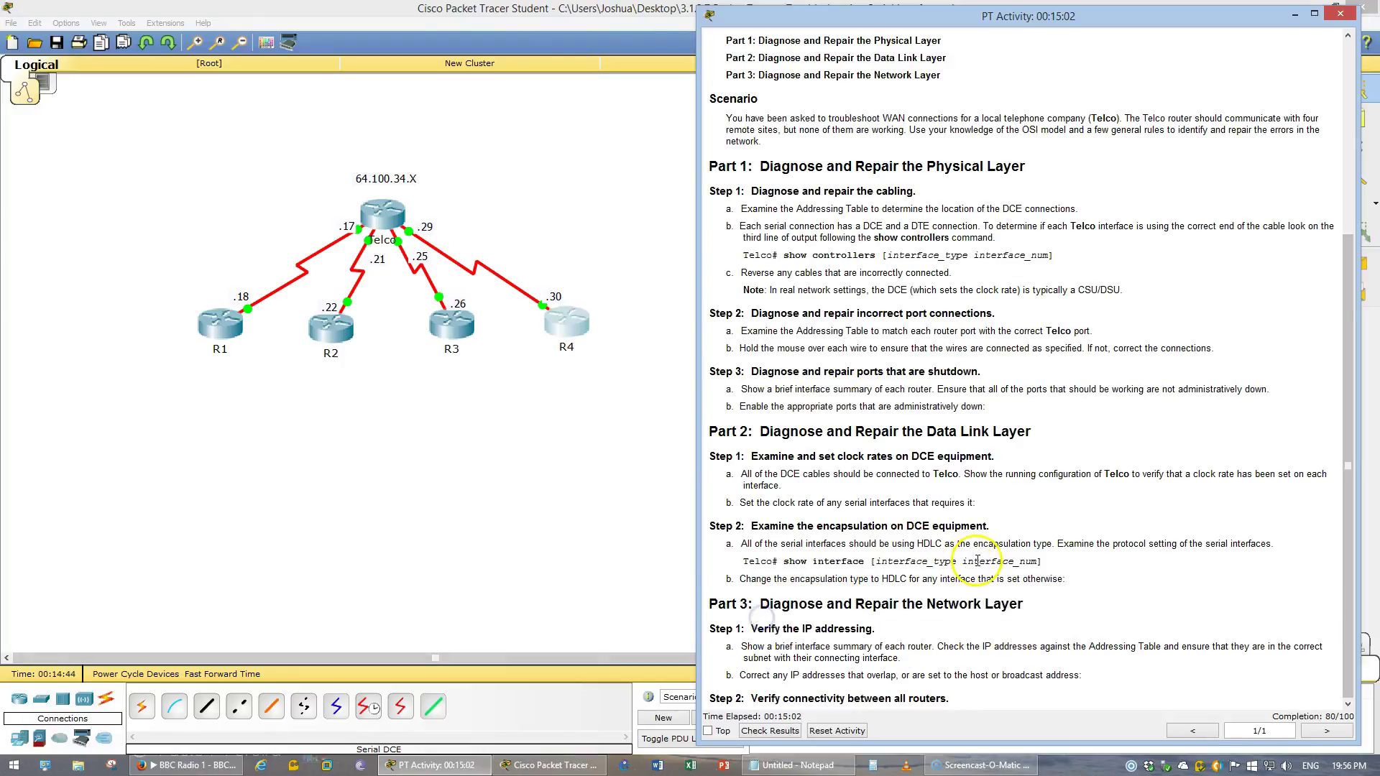
Show the Addressing Table in the instructions, place the topology window side by side with it, and open Telco
{"action": "scroll", "coordinate": [977, 560], "scroll_direction": "up", "scroll_amount": 7}
{"action": "left_click", "coordinate": [601, 22]}
{"action": "key", "text": "super+Left"}
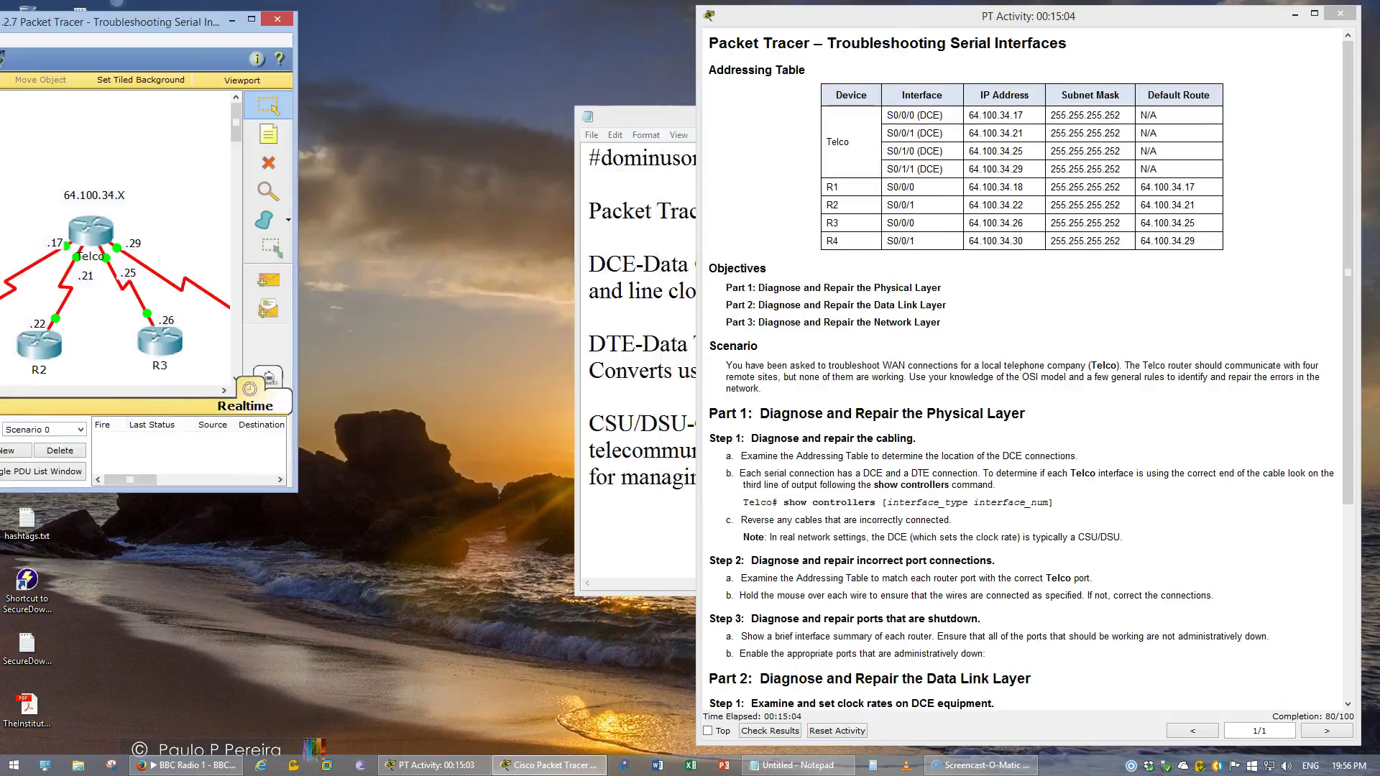
{"action": "left_click", "coordinate": [383, 218]}
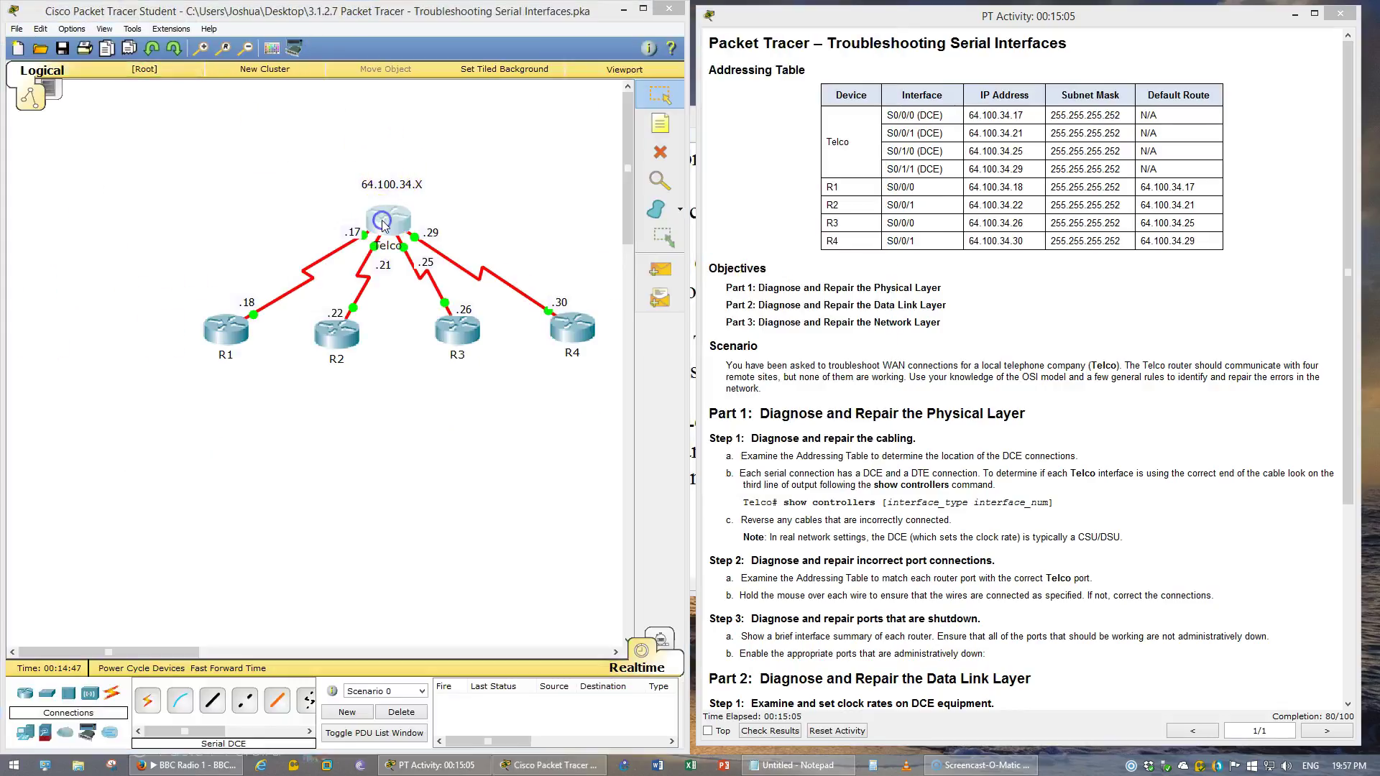
Run show ip int brief on Telco and widen its window to check its serial addresses against the Addressing Table
{"action": "key", "text": "space"}
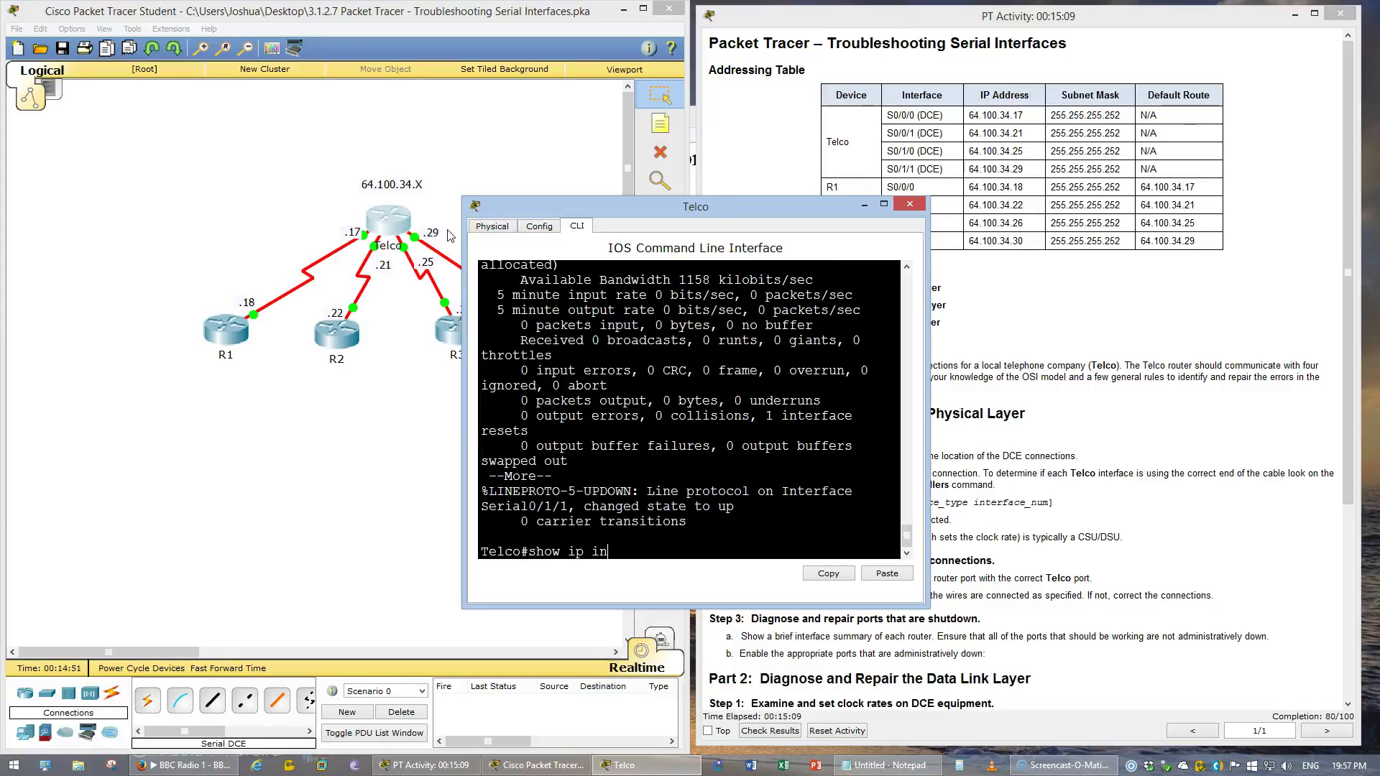
{"action": "key", "text": "Return"}
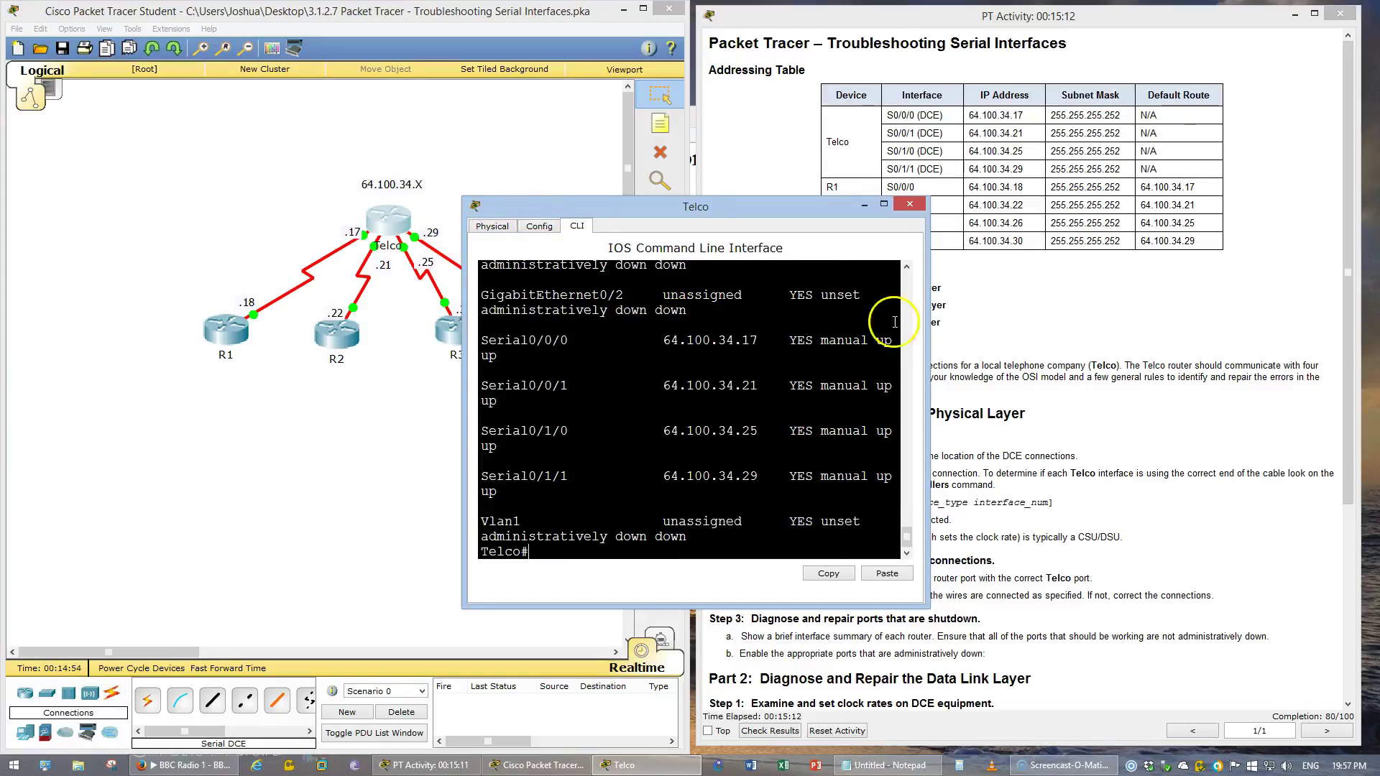
{"action": "left_click_drag", "start_coordinate": [924, 304], "coordinate": [1158, 327]}
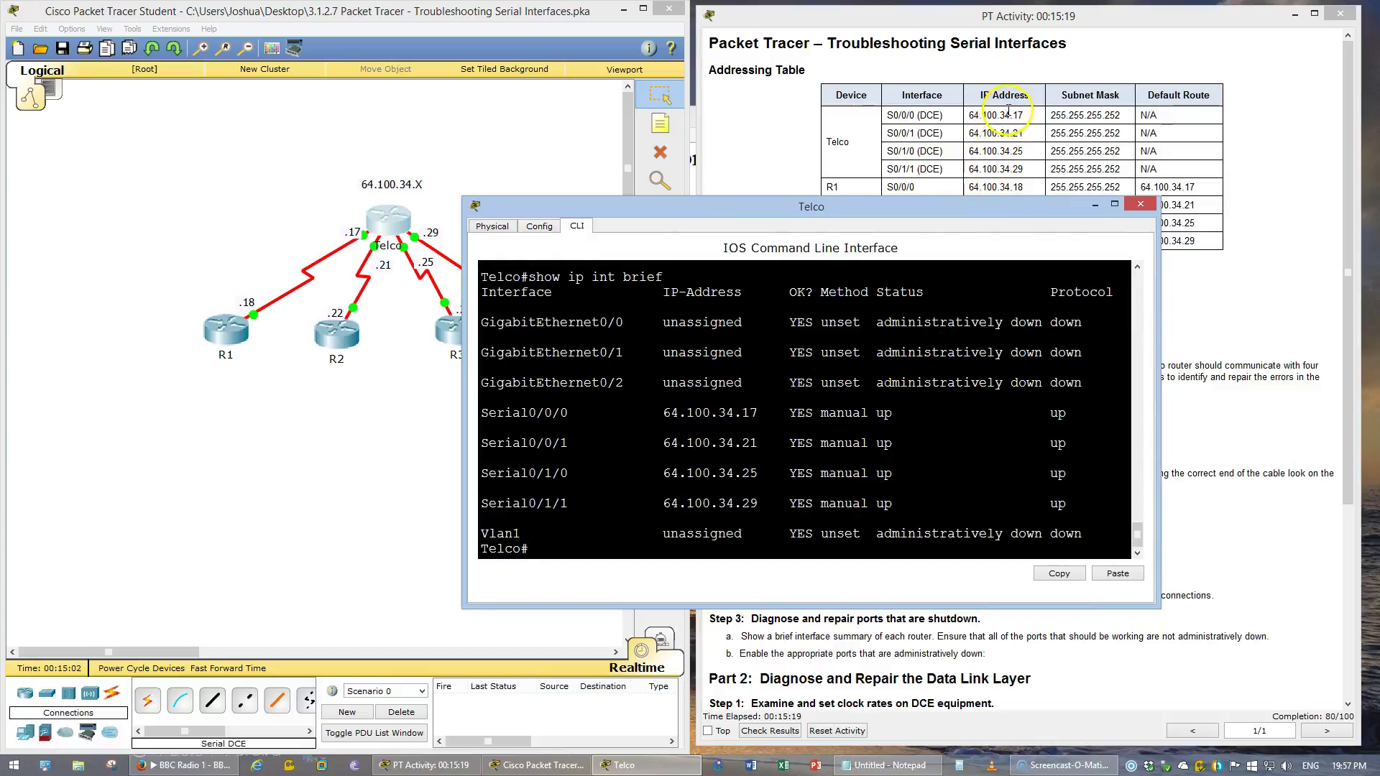
Open R1 in place of Telco's window, widen its console, and run show ip int brief
{"action": "left_click", "coordinate": [226, 329]}
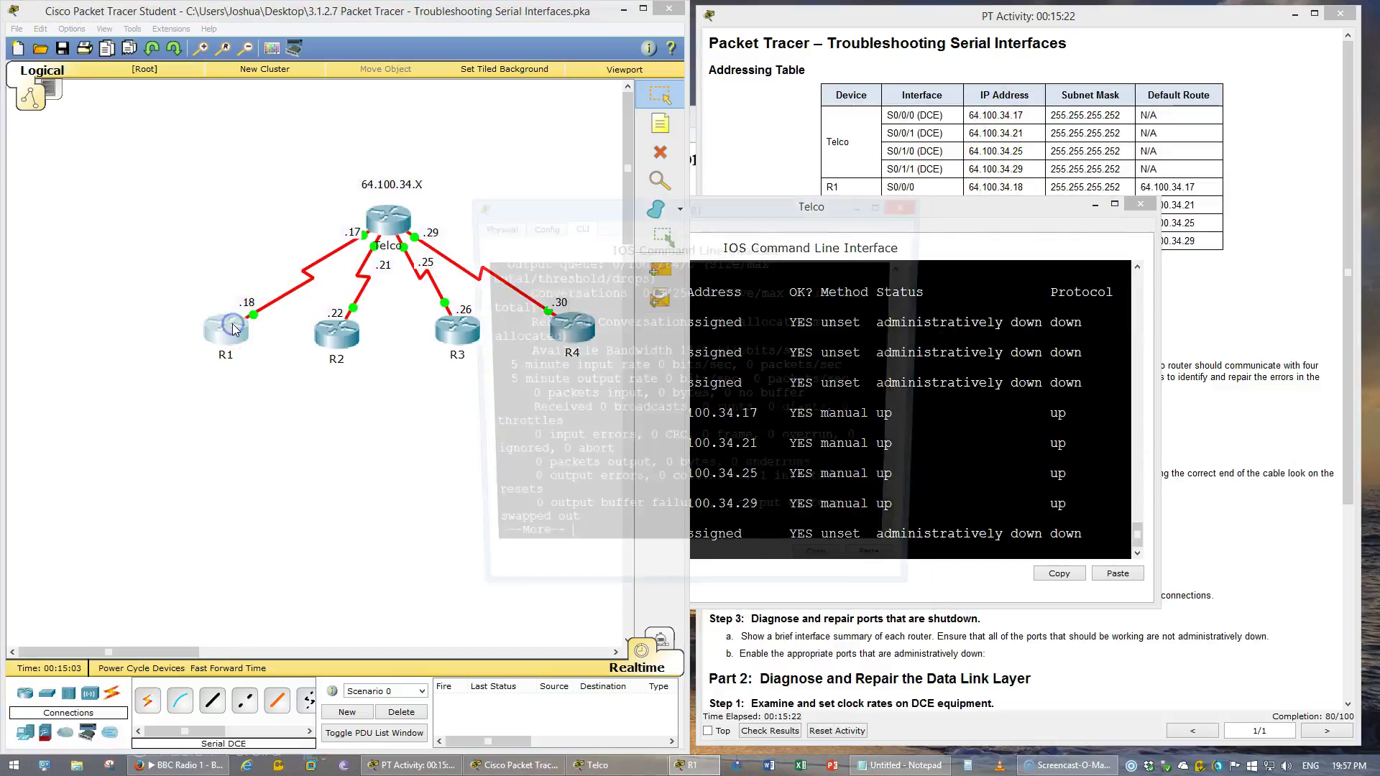
{"action": "left_click", "coordinate": [1140, 204]}
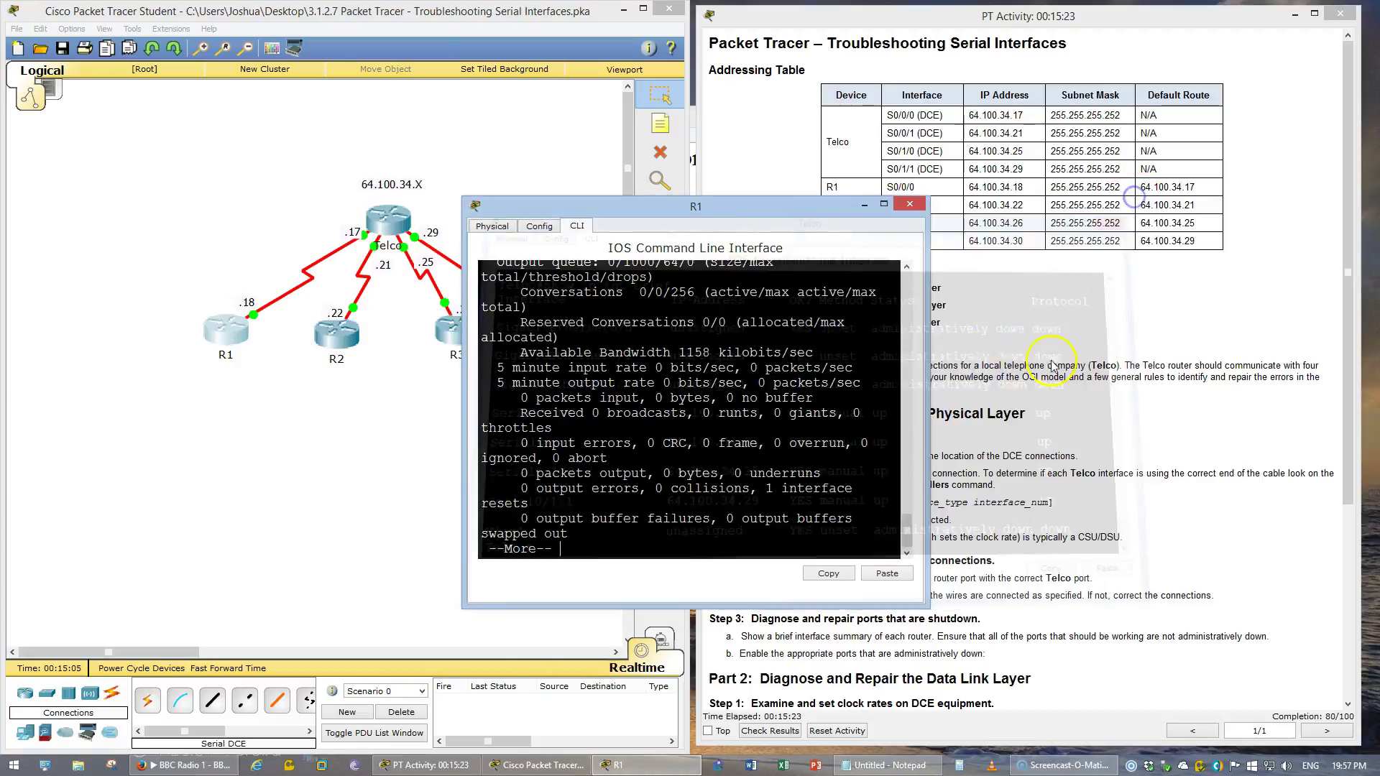
{"action": "left_click_drag", "start_coordinate": [928, 351], "coordinate": [1146, 399]}
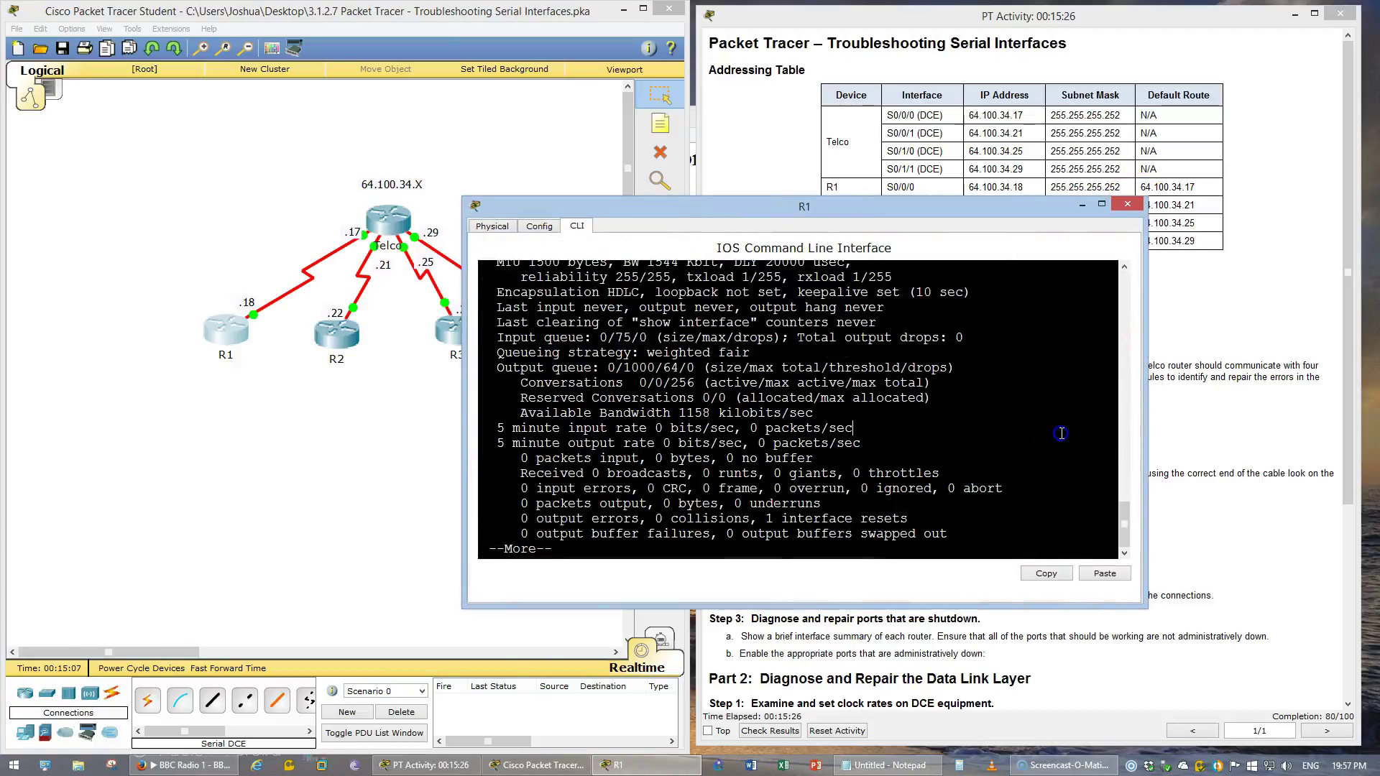
{"action": "key", "text": "space"}
{"action": "key", "text": "Up"}
{"action": "key", "text": "Up"}
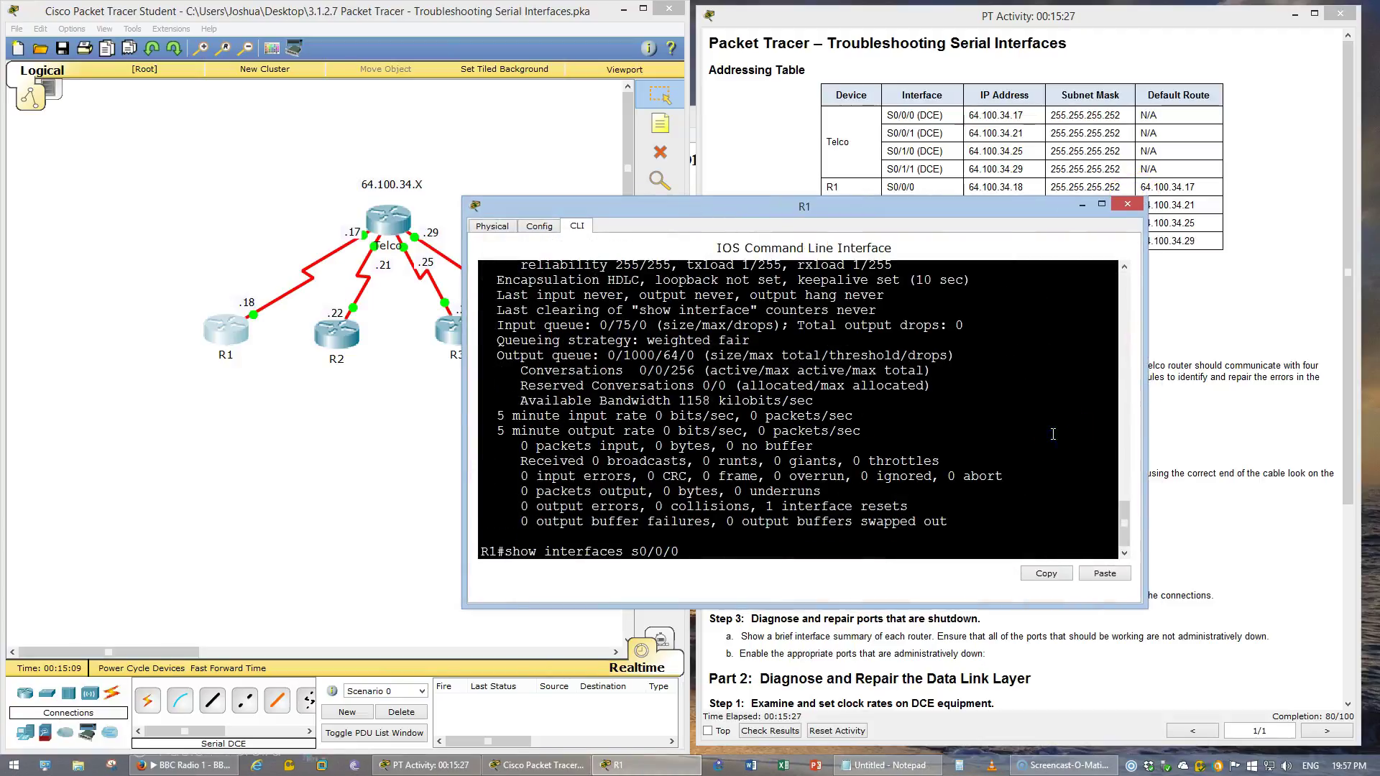
{"action": "key", "text": "Return"}
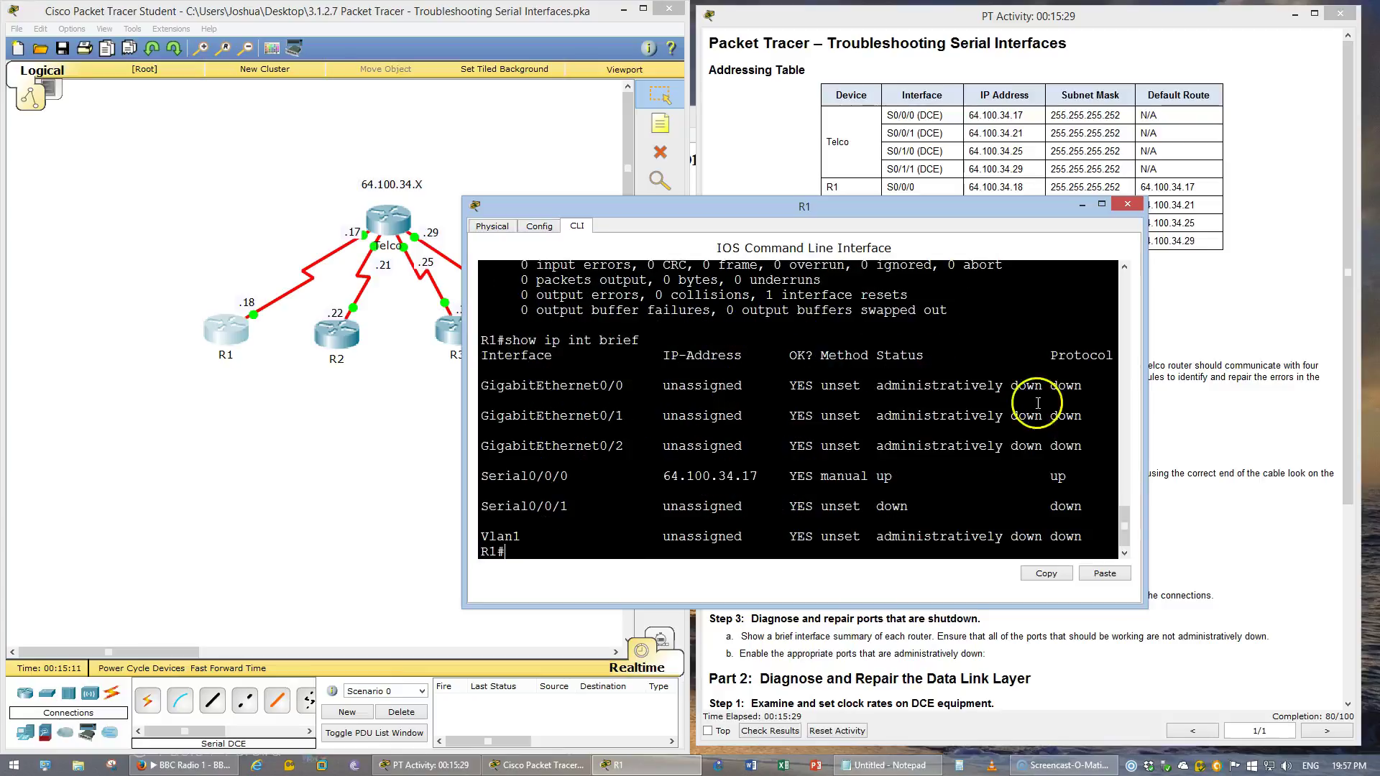
Compare R1's Serial0/0/0 IP address in the console output with R1's entry in the Addressing Table
{"action": "left_click", "coordinate": [1014, 187]}
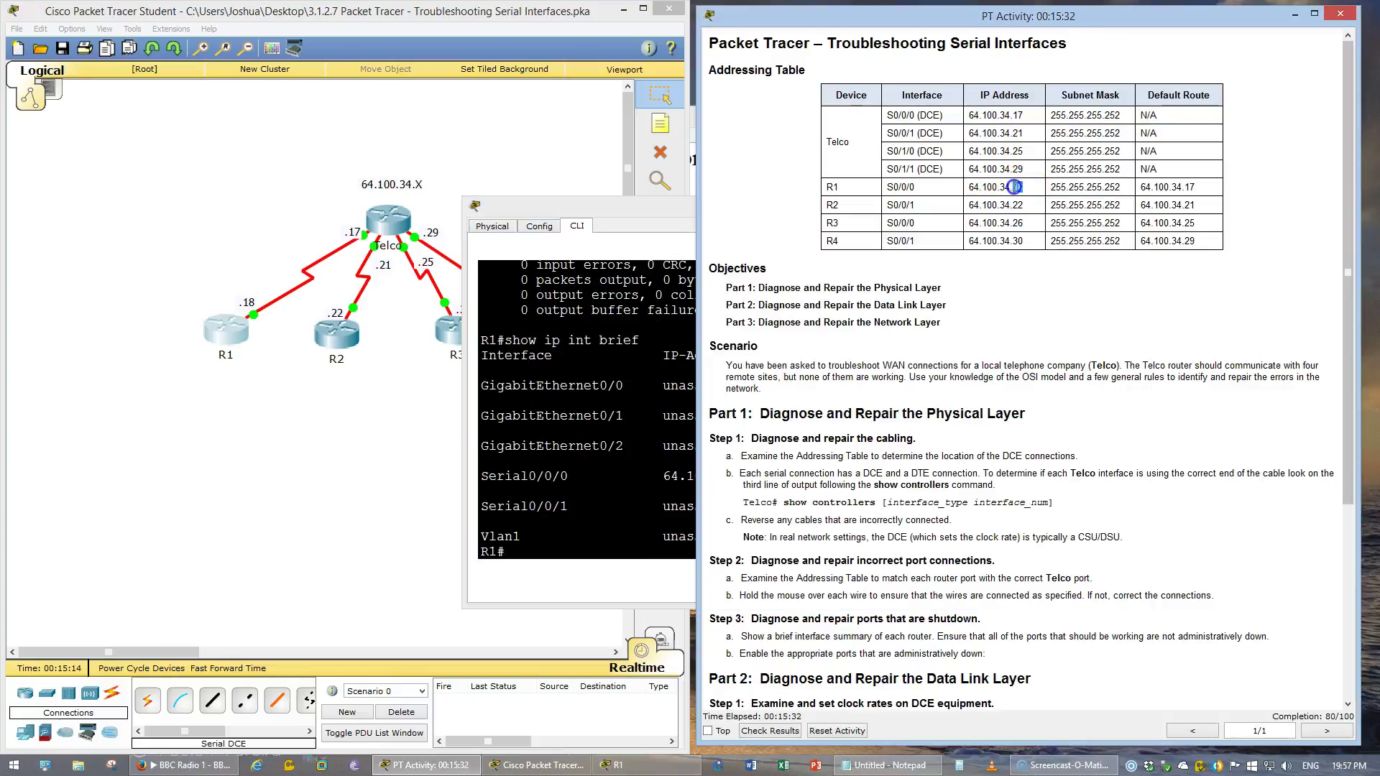
{"action": "left_click", "coordinate": [693, 457]}
{"action": "left_click_drag", "start_coordinate": [764, 476], "coordinate": [724, 465]}
{"action": "left_click", "coordinate": [724, 465]}
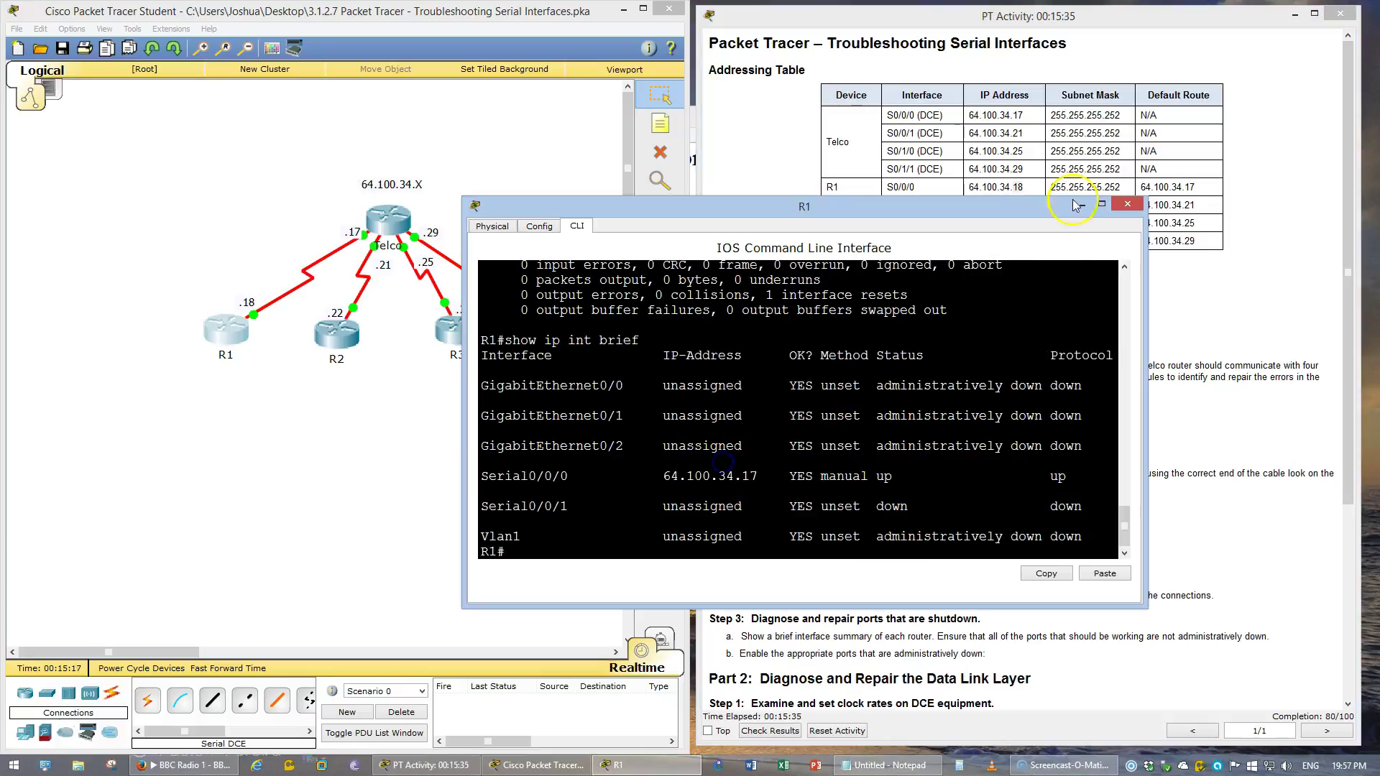
Configure R1's interface s0/0/0 with IP address 64.100.34.18 and subnet mask 255.255.255.252
{"action": "left_click", "coordinate": [868, 417]}
{"action": "key", "text": "Return"}
{"action": "type", "text": "conf t"}
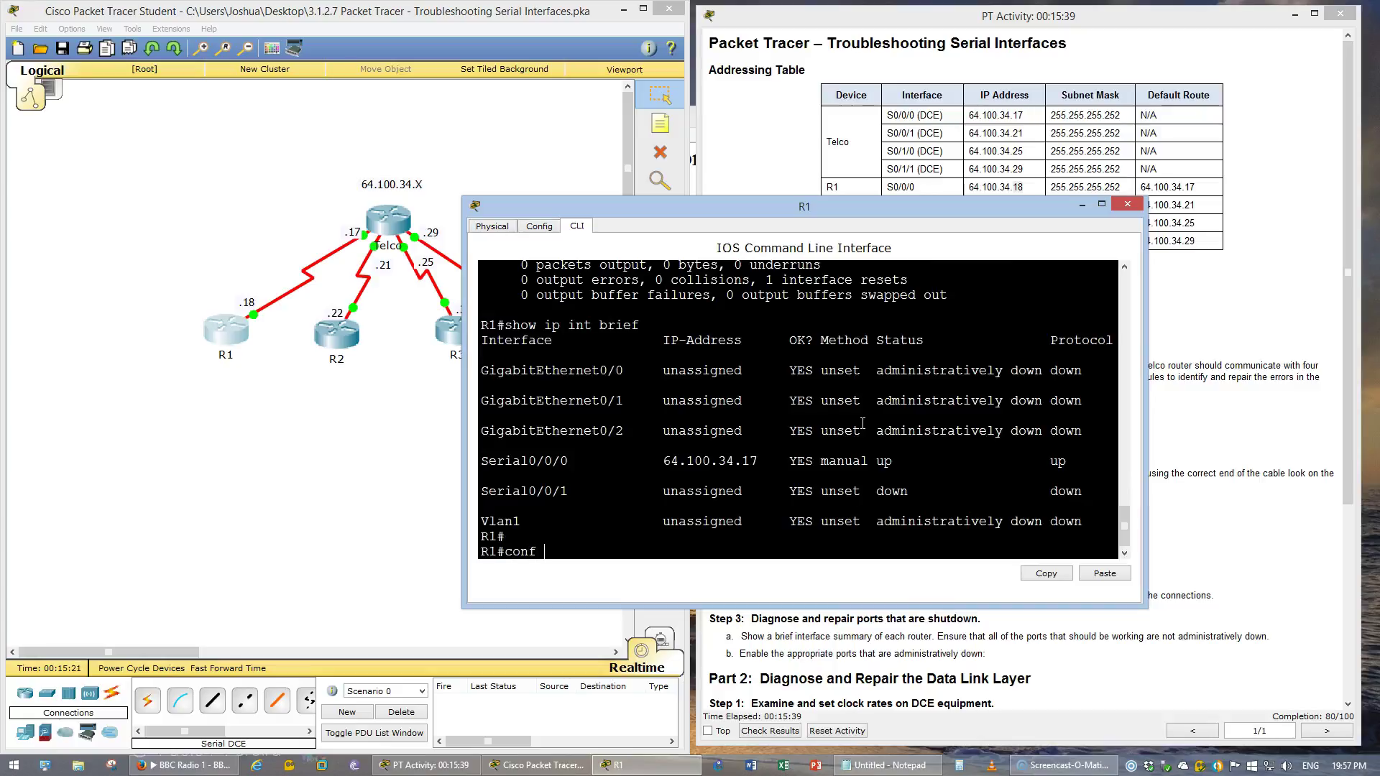
{"action": "key", "text": "Return"}
{"action": "type", "text": "int "}
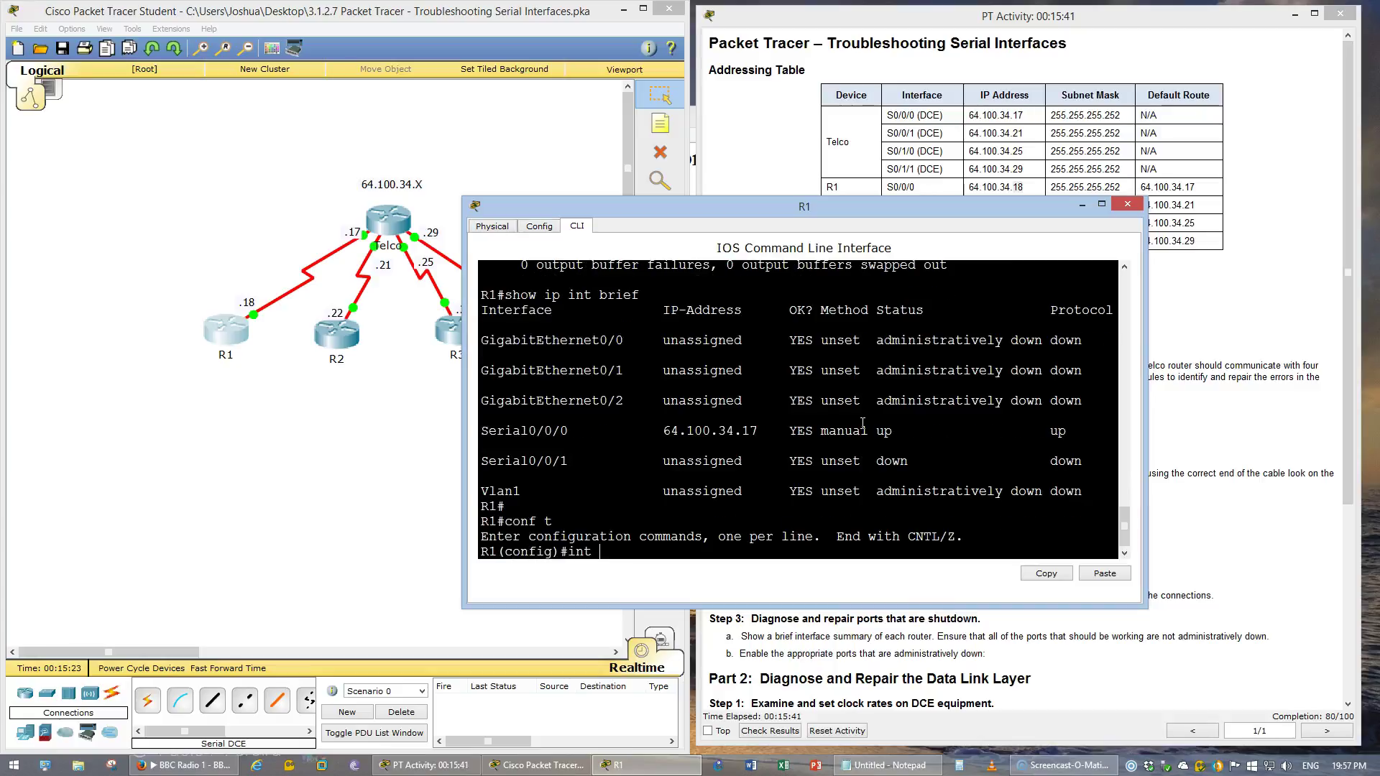
{"action": "type", "text": "s0/0/0"}
{"action": "key", "text": "Return"}
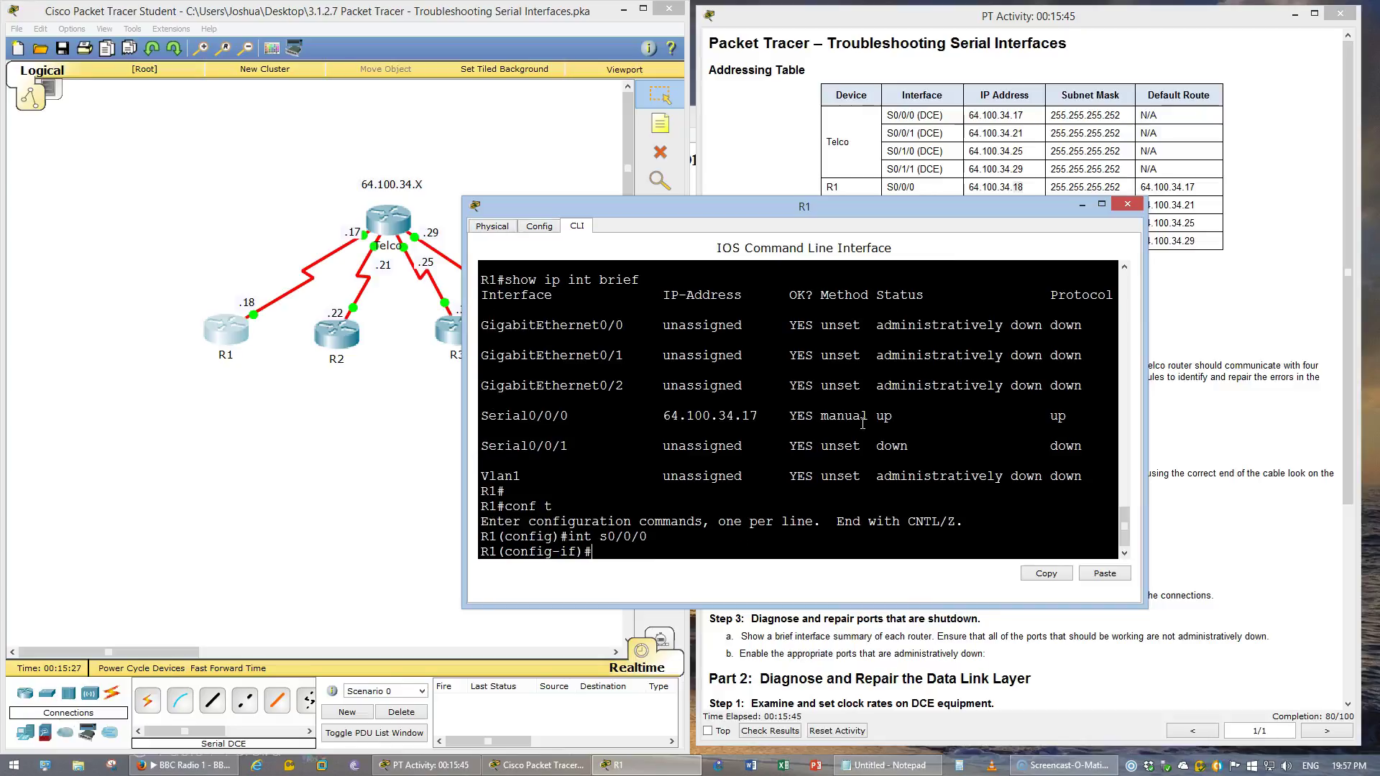
{"action": "type", "text": "ip address 64.100.34.18 255.255.255.252"}
{"action": "key", "text": "Return"}
Leave R1's configuration mode, run show ip int brief to verify the new address, and close R1's window
{"action": "key", "text": "ctrl+z"}
{"action": "type", "text": "show ip int brief"}
{"action": "key", "text": "Return"}
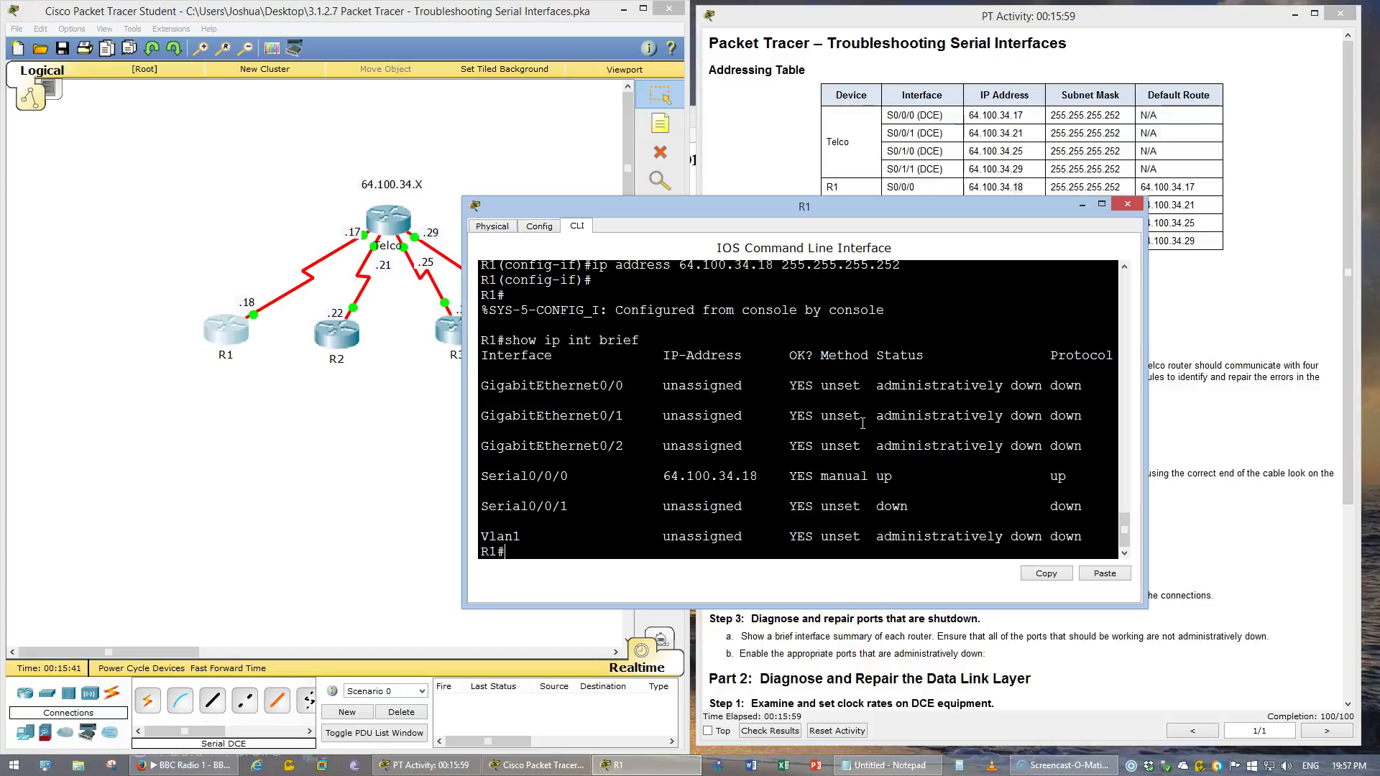
{"action": "key", "text": "alt+F4"}
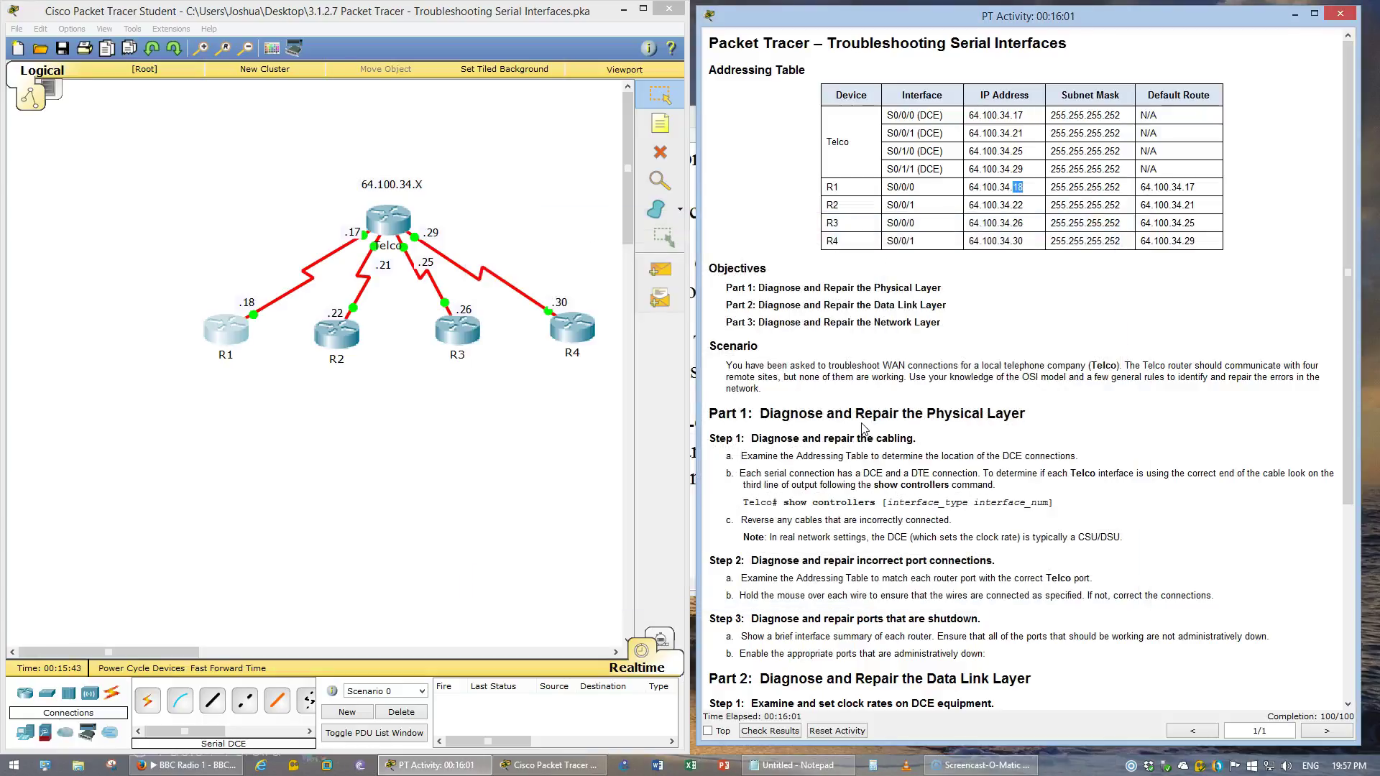
Run show ip int brief on R2, compare its S0/0/1 address with the Addressing Table, and close its window
{"action": "double_click", "coordinate": [345, 323]}
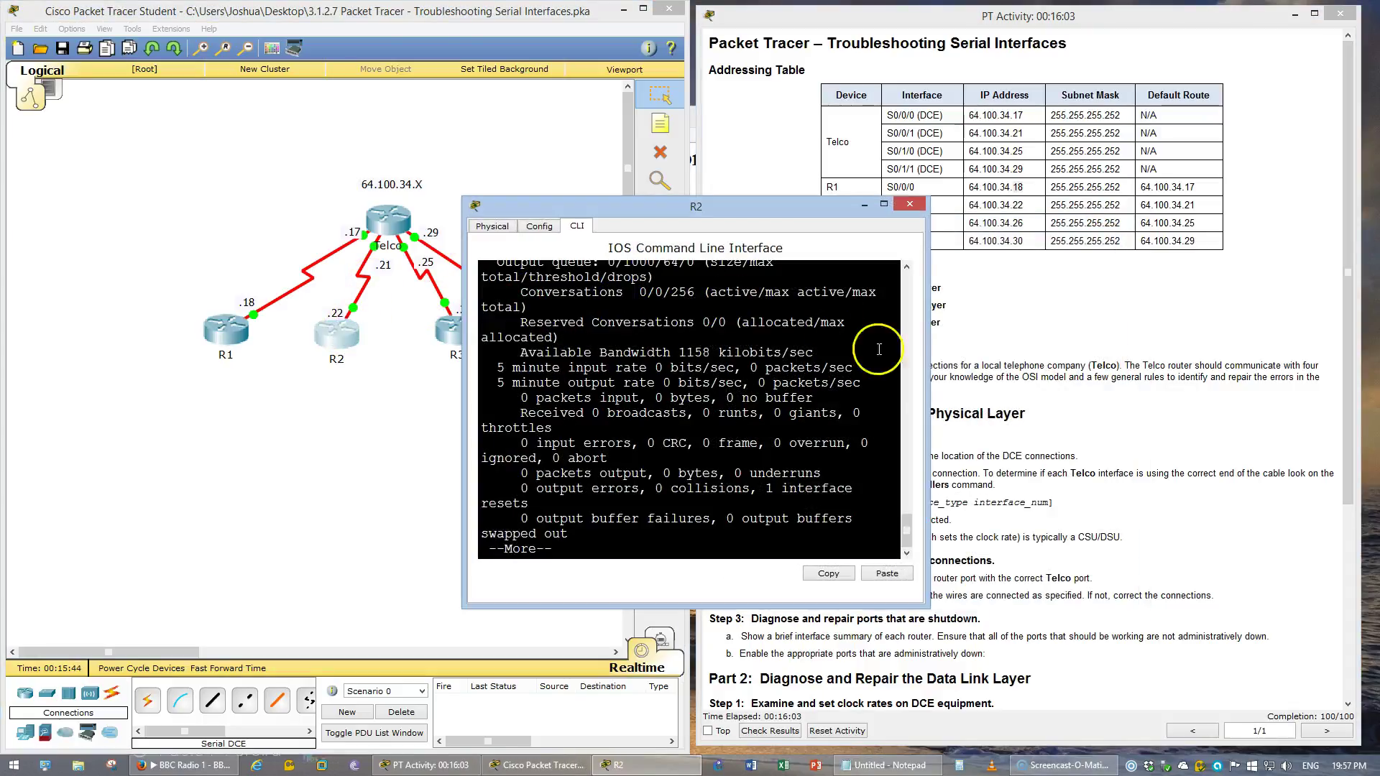
{"action": "left_click_drag", "start_coordinate": [926, 360], "coordinate": [1059, 375]}
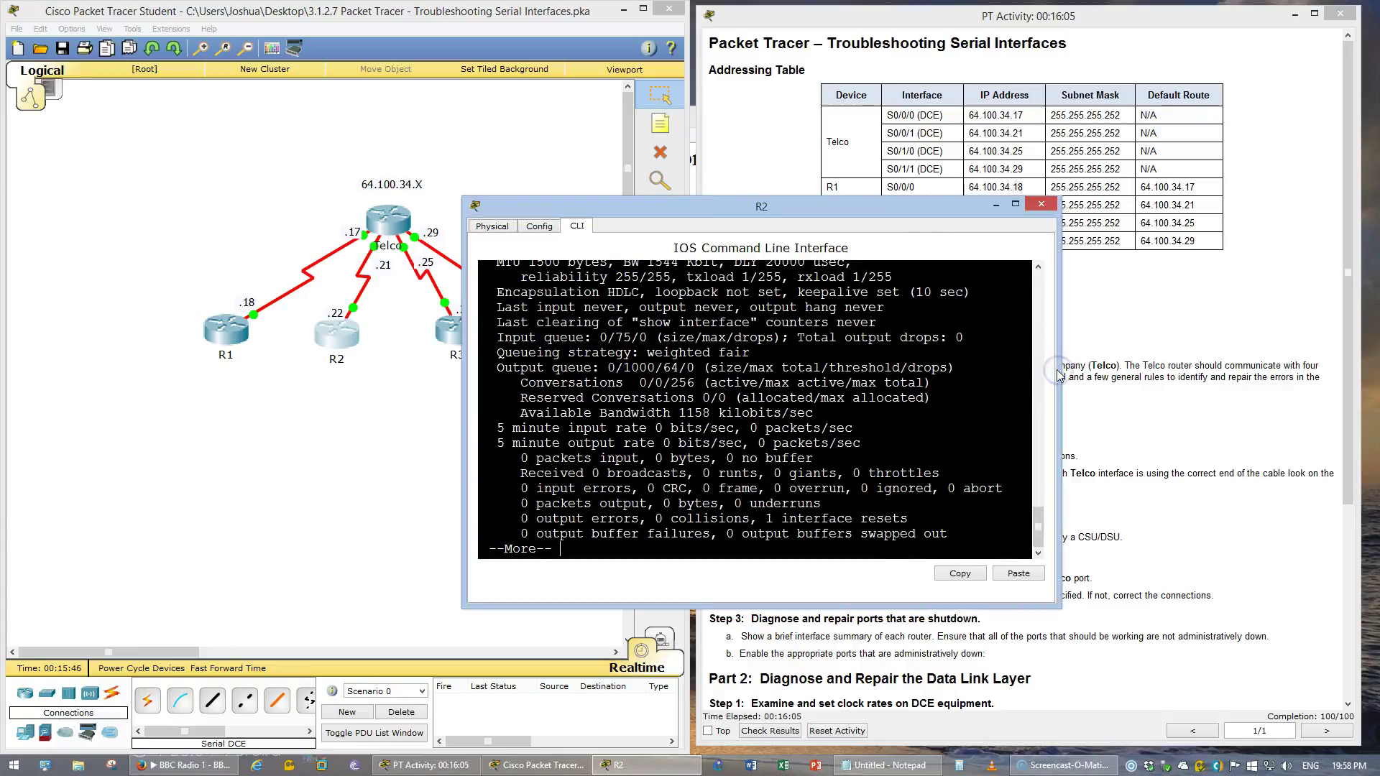
{"action": "type", "text": "qshow ip int brief"}
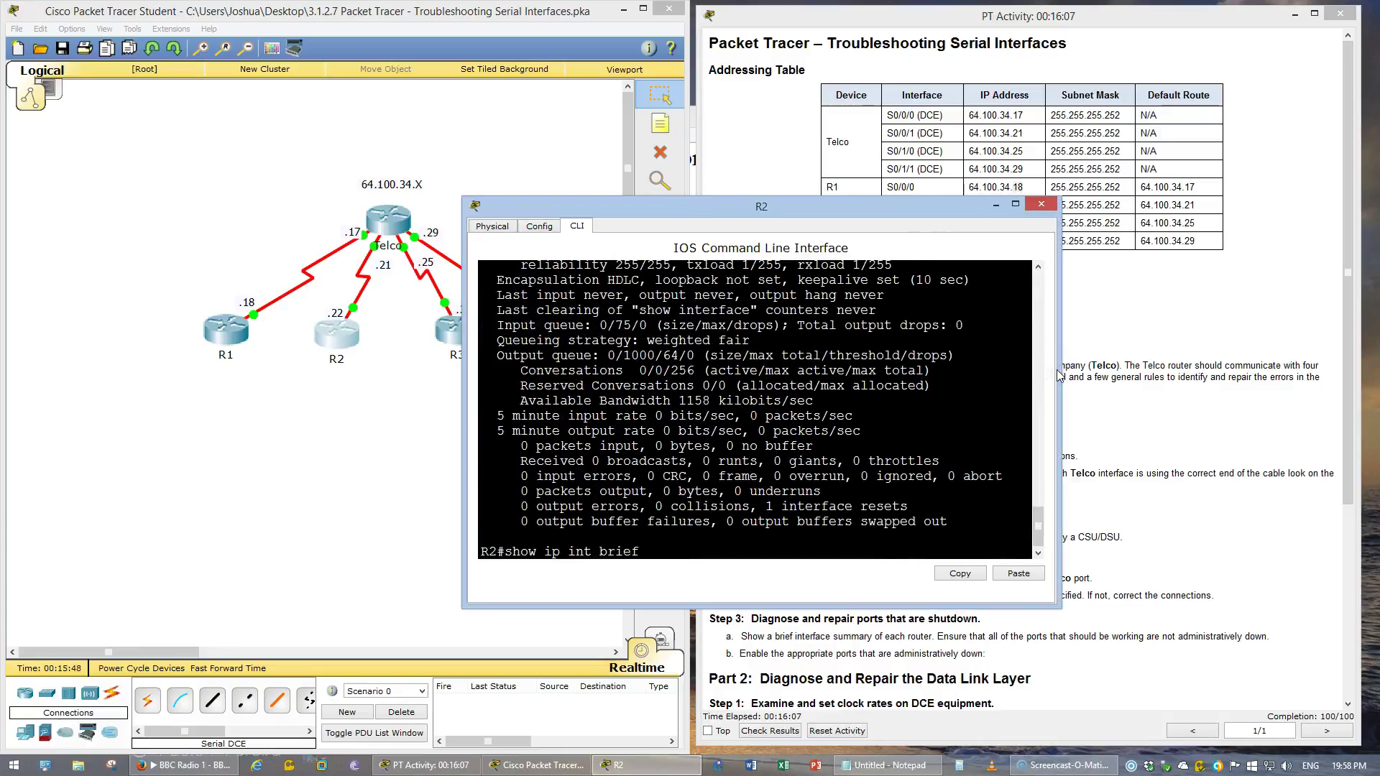
{"action": "key", "text": "Return"}
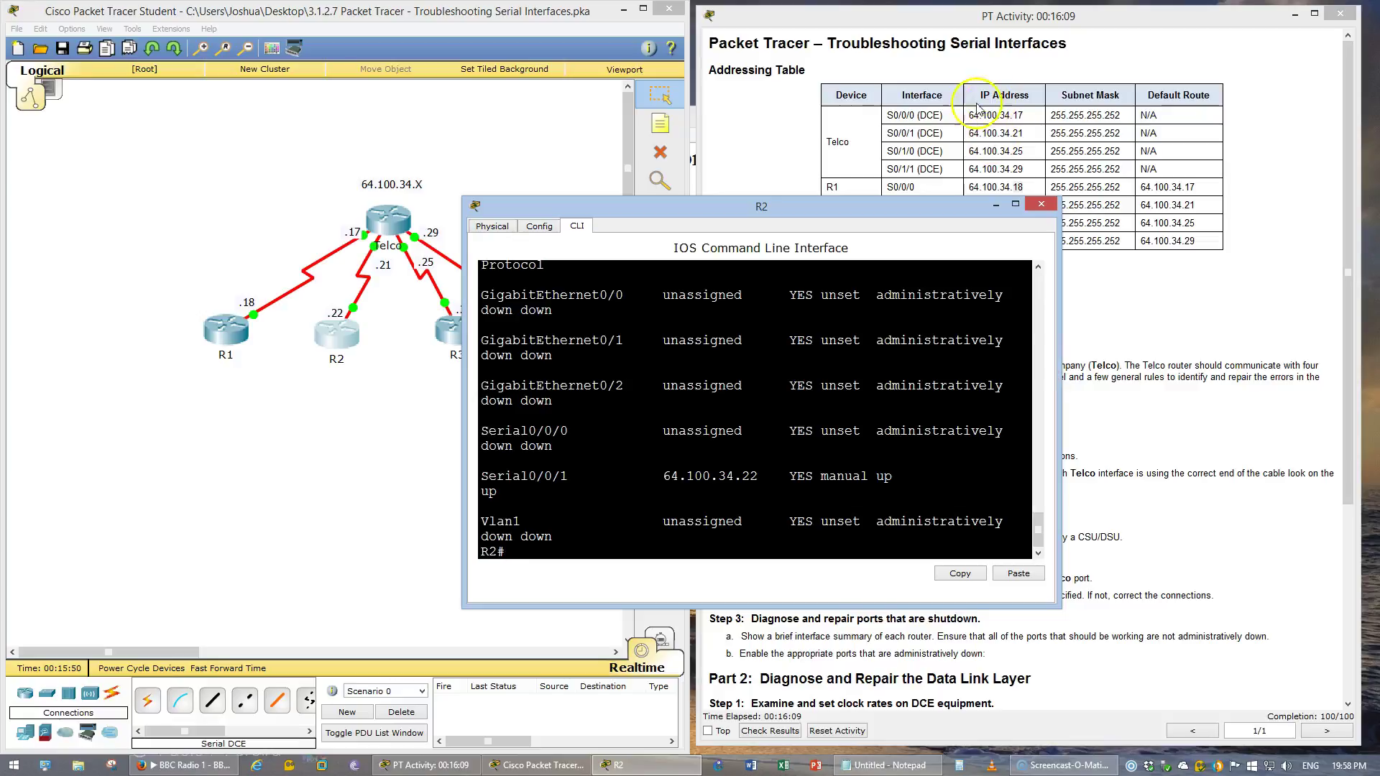
{"action": "left_click_drag", "start_coordinate": [926, 203], "coordinate": [781, 243]}
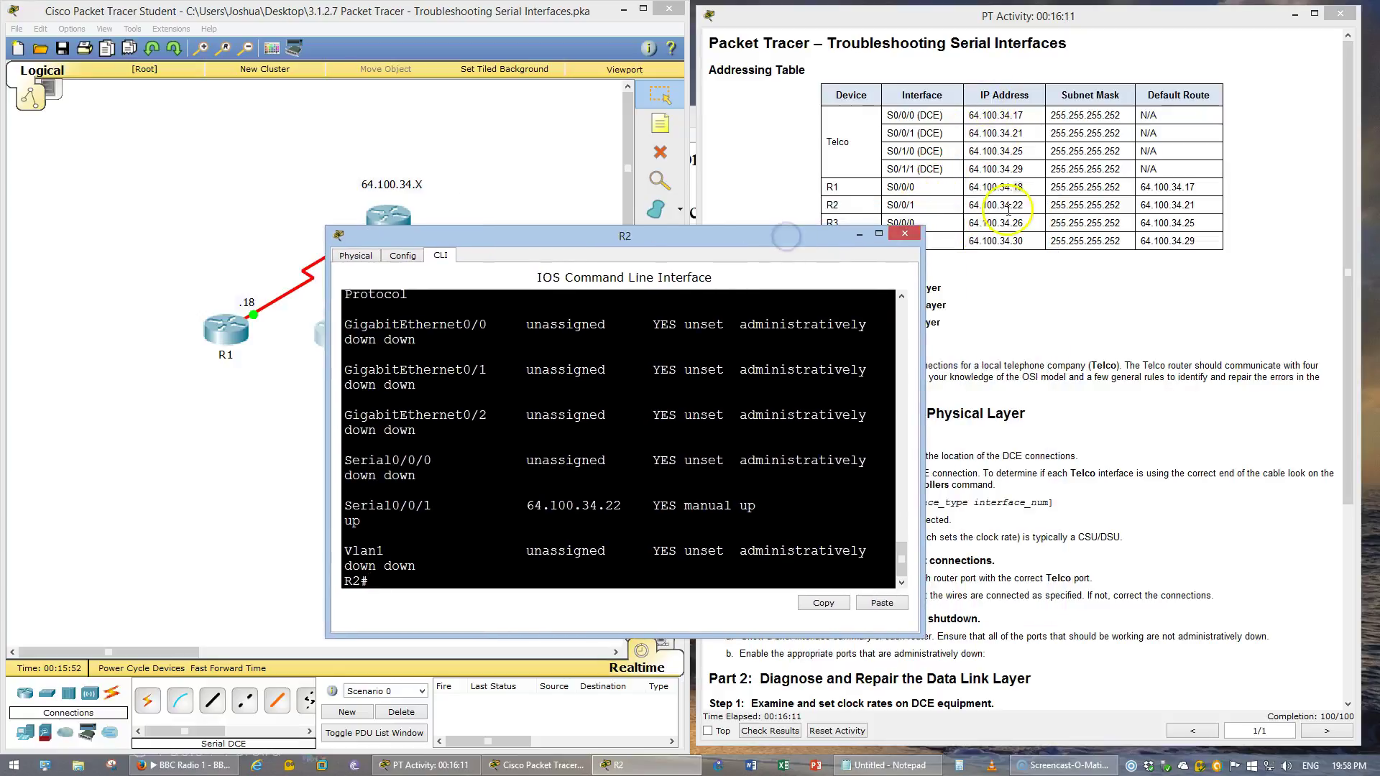
{"action": "key", "text": "alt+F4"}
Return R3 to privileged EXEC mode, run show ip int brief to check its S0/0/0 address, and close its window
{"action": "left_click", "coordinate": [458, 334]}
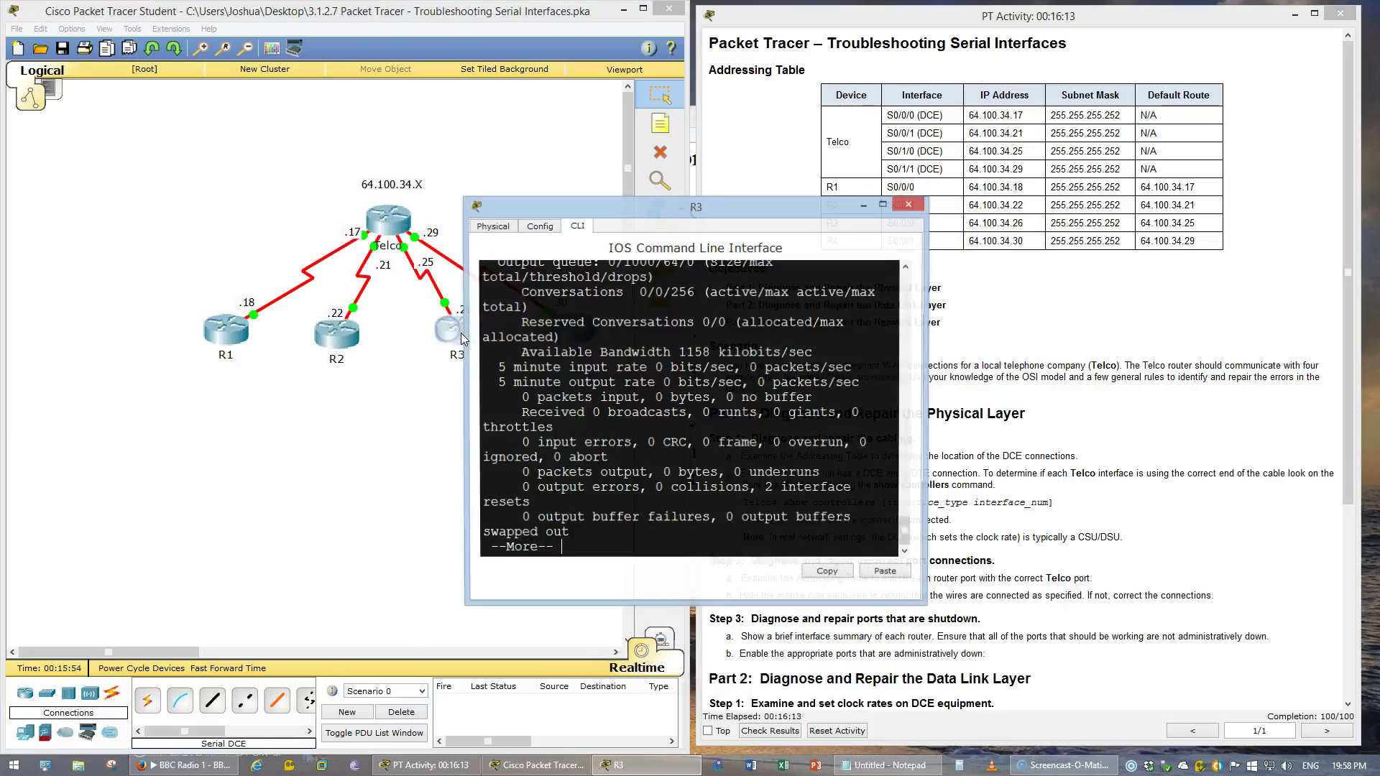
{"action": "key", "text": "Return"}
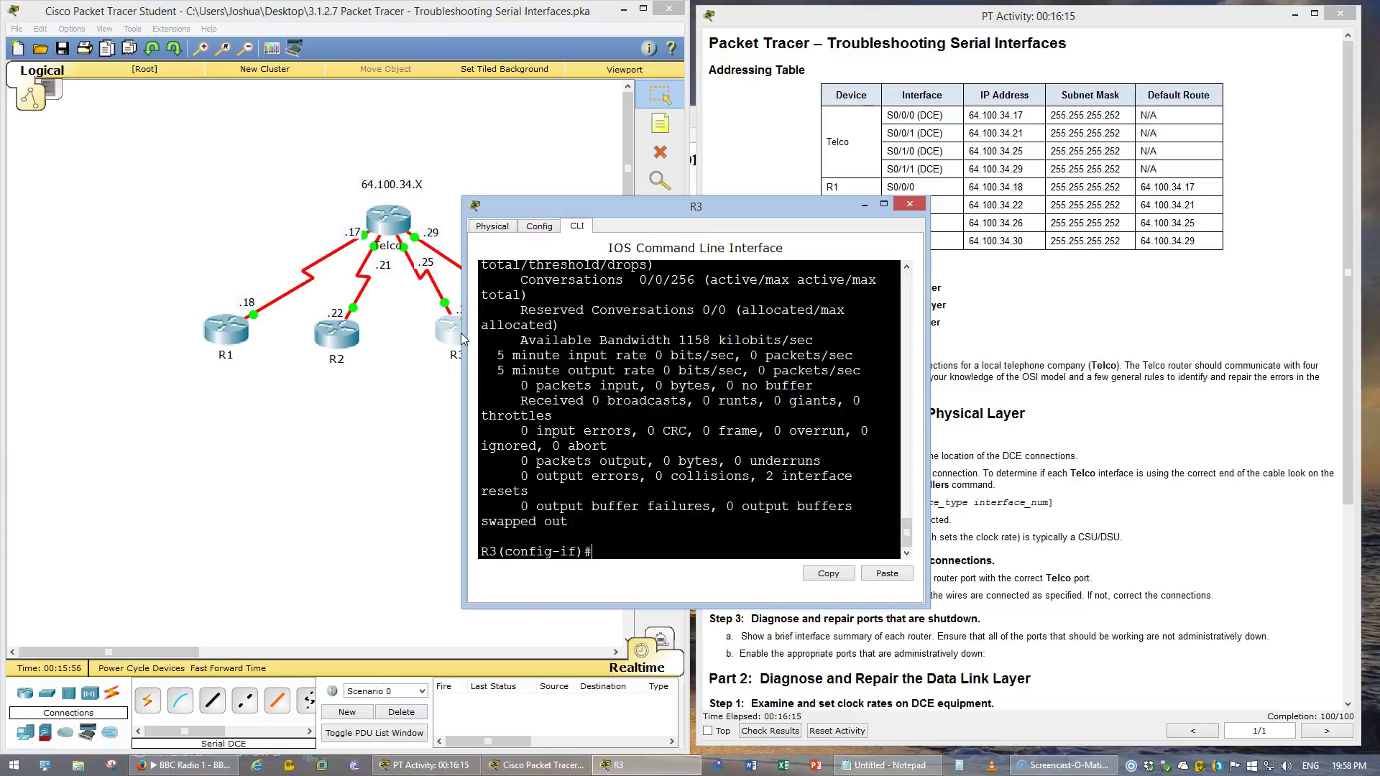
{"action": "key", "text": "ctrl+z"}
{"action": "type", "text": "show ip int brief"}
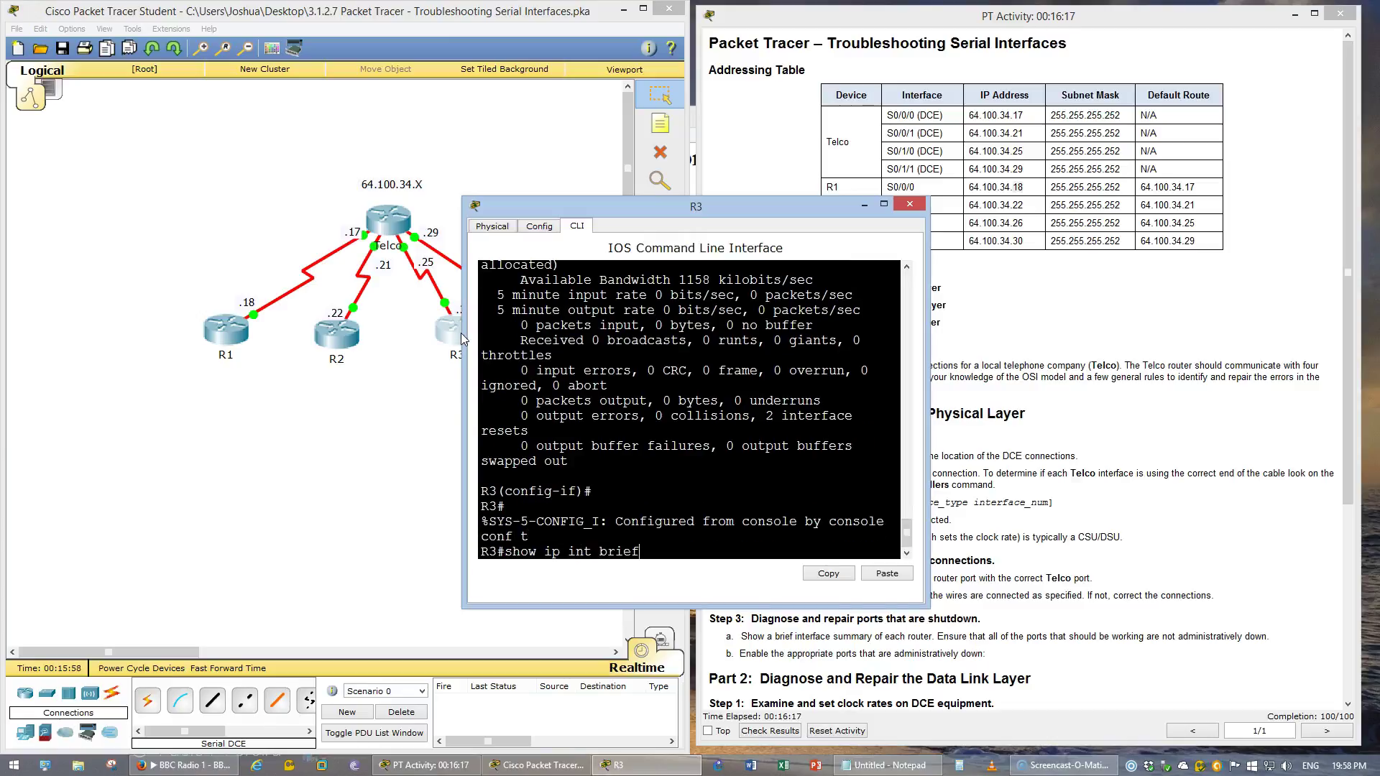
{"action": "key", "text": "Return"}
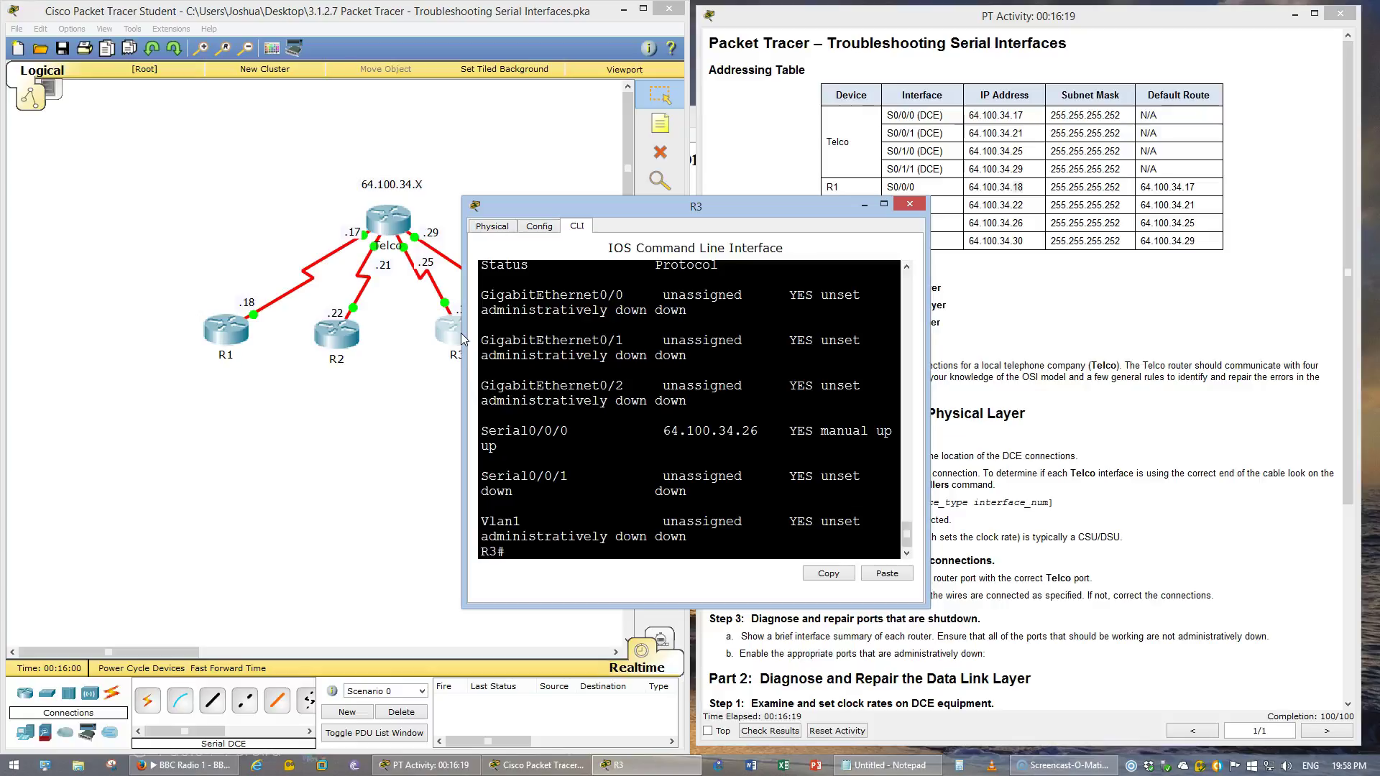
{"action": "key", "text": "alt+F4"}
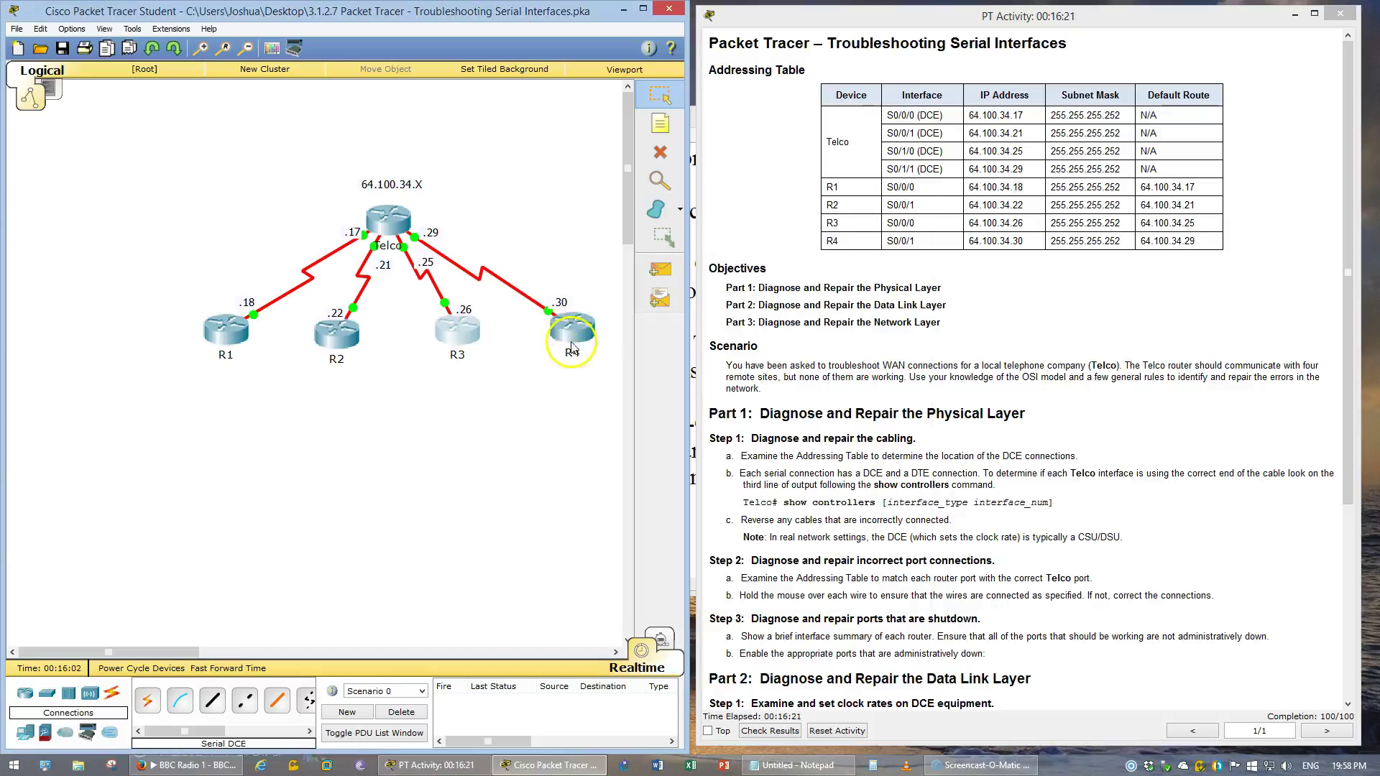
Run show ip int brief on R4 to check its S0/0/1 address, and close R4's window
{"action": "left_click", "coordinate": [576, 335]}
{"action": "key", "text": "space"}
{"action": "key", "text": "Up"}
{"action": "key", "text": "Up"}
{"action": "key", "text": "Down"}
{"action": "key", "text": "Up"}
{"action": "key", "text": "Return"}
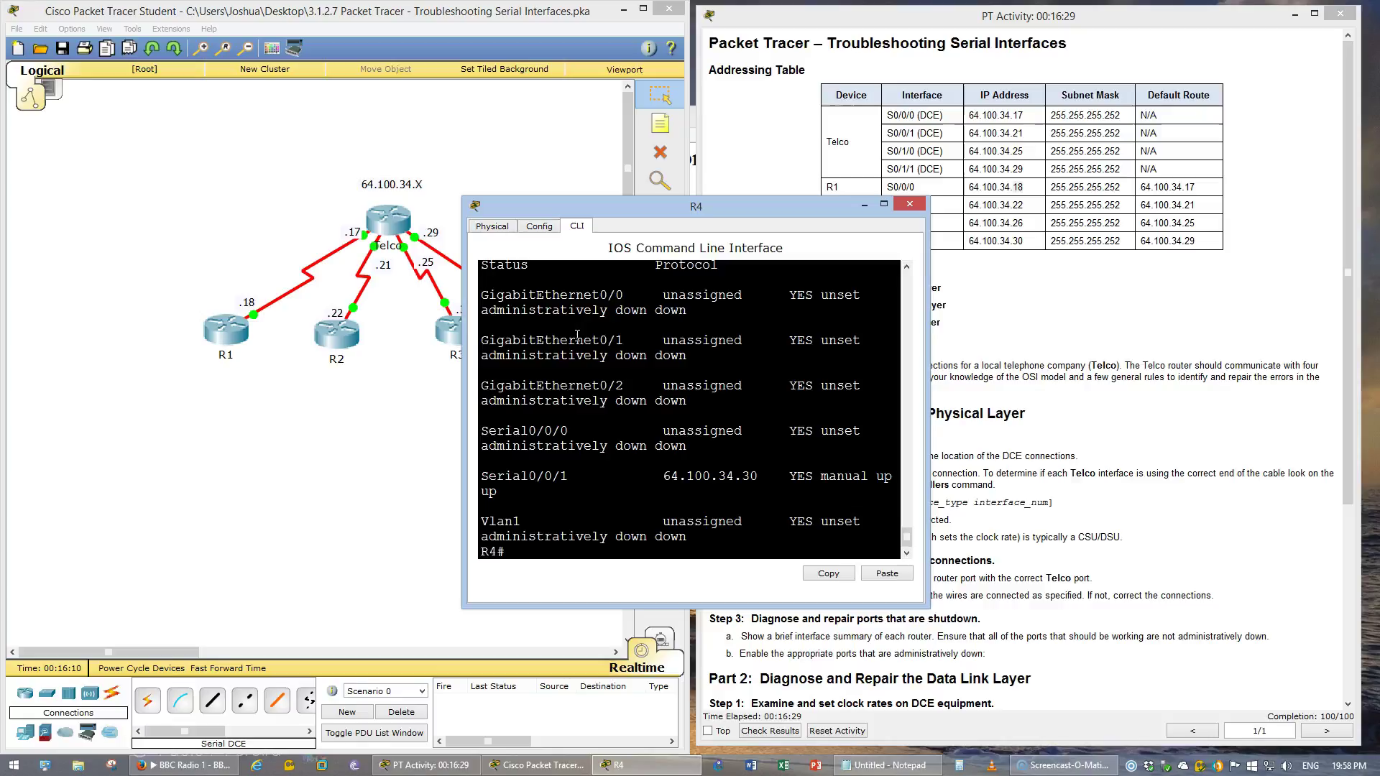
{"action": "key", "text": "alt+F4"}
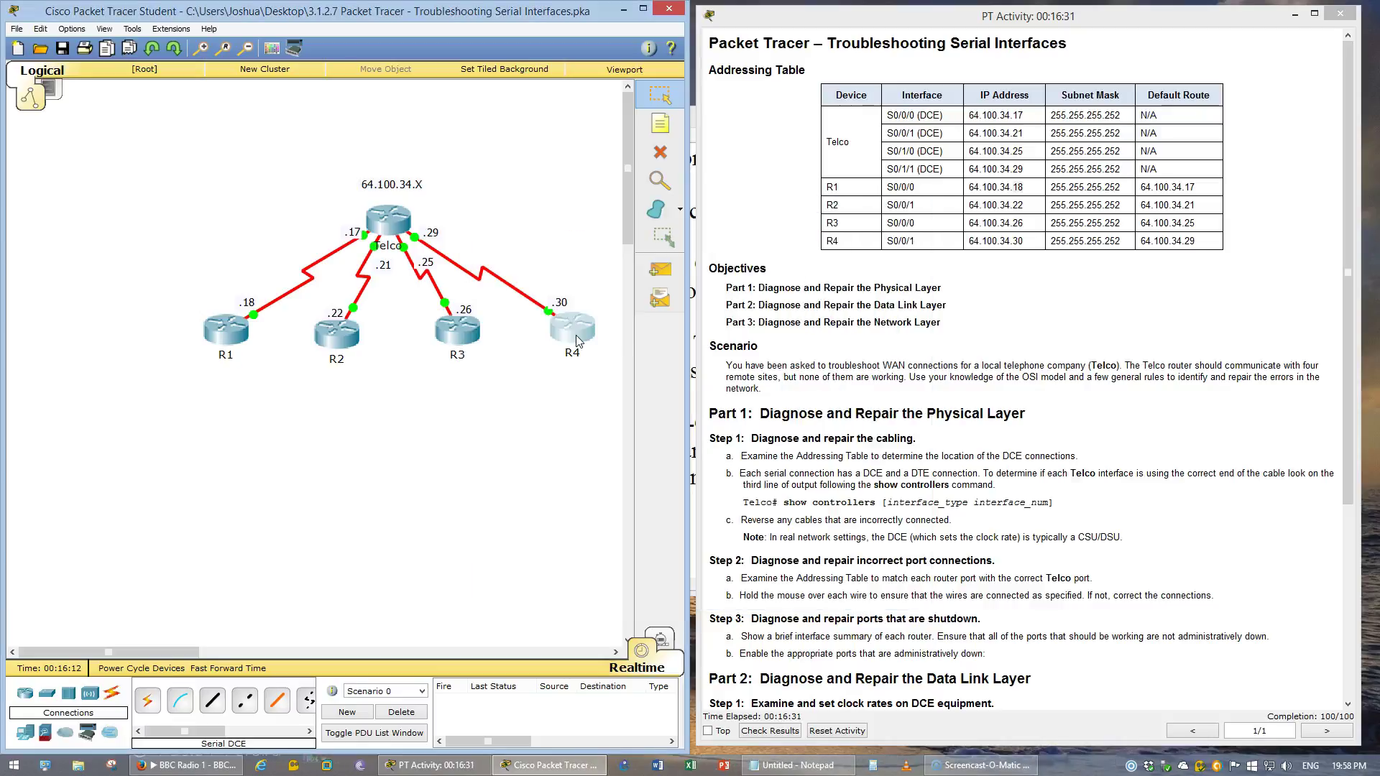